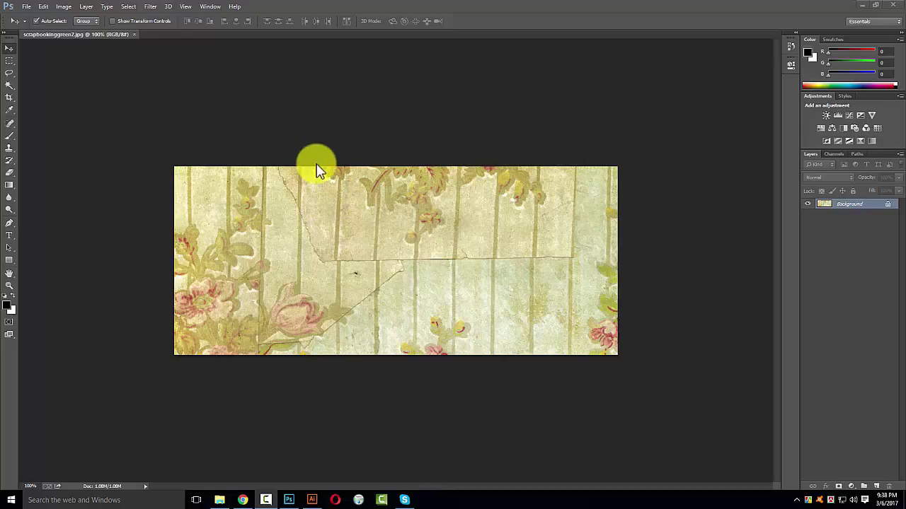
# Resample the floral image to 300 pixels/inch (3917 × 1667 px)
pyautogui.hotkey('ctrl', 'a')
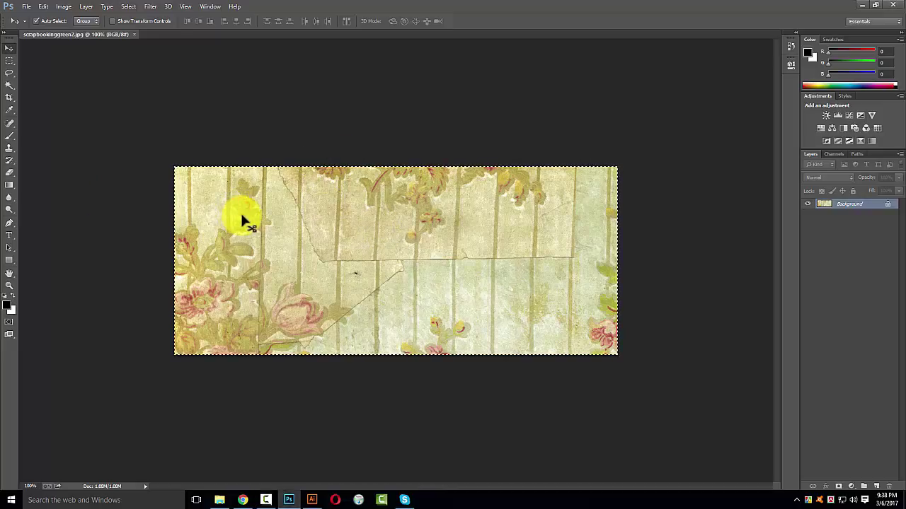
pyautogui.click(64, 6)
pyautogui.click(76, 74)
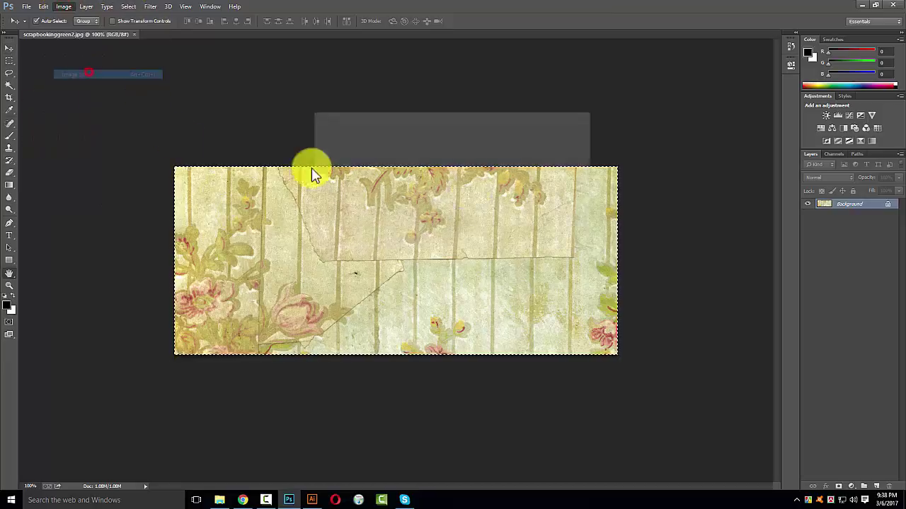
pyautogui.doubleClick(513, 202)
pyautogui.write('300')
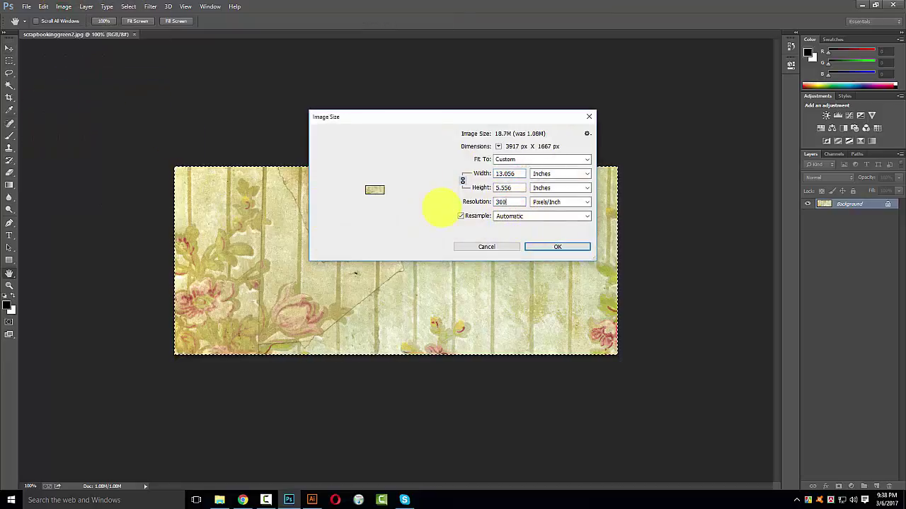
pyautogui.press('Return')
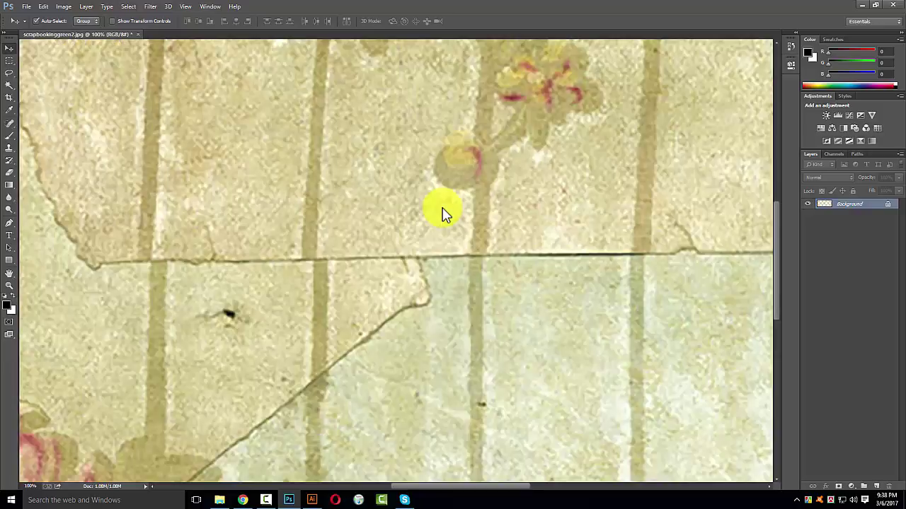
# Fit the image to the window and save scrapbookinggreen2.jpg as a maximum-quality JPEG
pyautogui.hotkey('ctrl', '0')
pyautogui.hotkey('ctrl', 's')
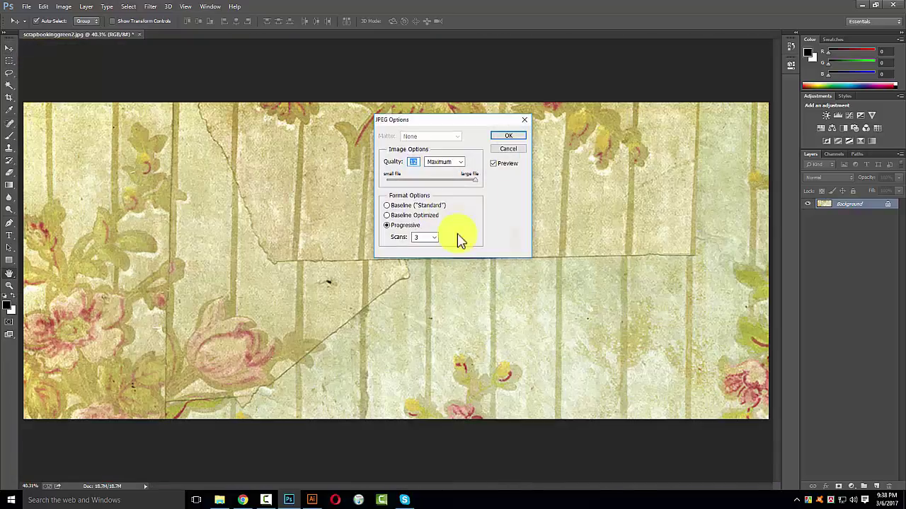
pyautogui.click(504, 138)
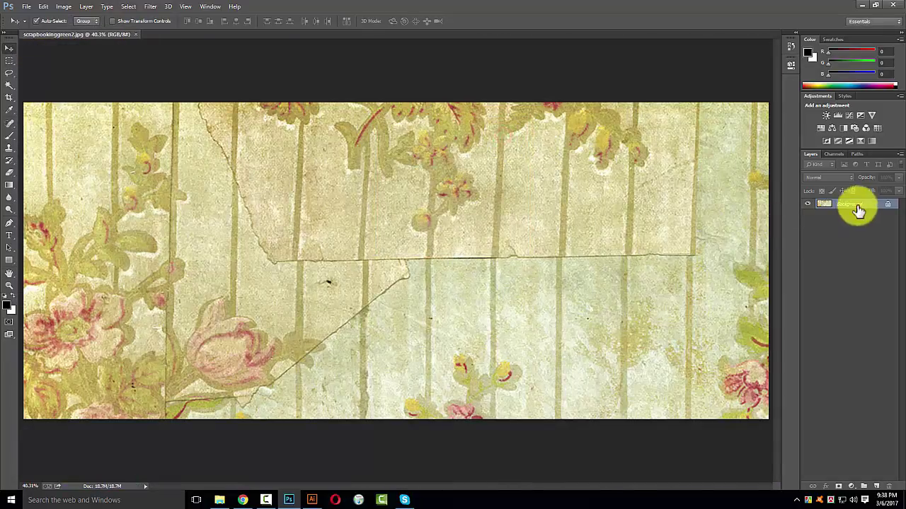
# Duplicate the layer, Gaussian-blur the copy, set it to Multiply and merge it down
pyautogui.moveTo(876, 487); pyautogui.dragTo(876, 487)
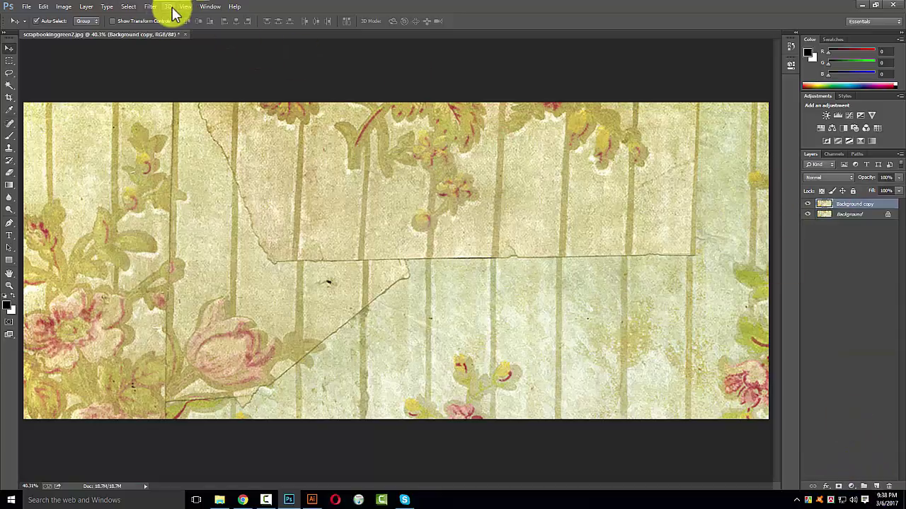
pyautogui.click(150, 6)
pyautogui.moveTo(205, 110)
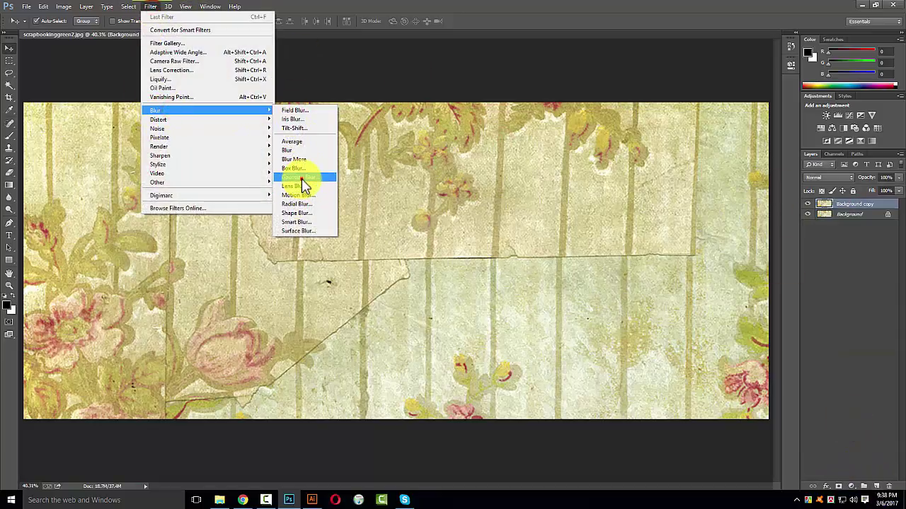
pyautogui.click(301, 179)
pyautogui.click(404, 257)
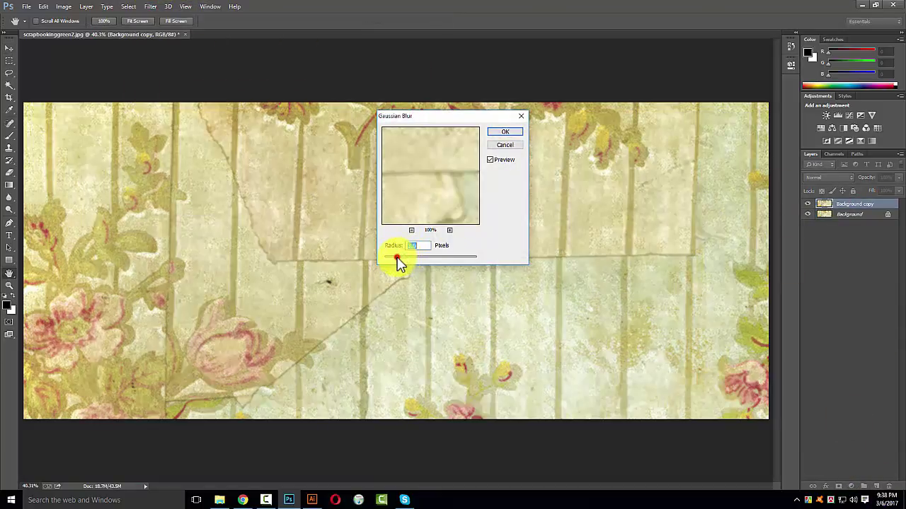
pyautogui.moveTo(399, 258); pyautogui.dragTo(401, 256)
pyautogui.click(501, 131)
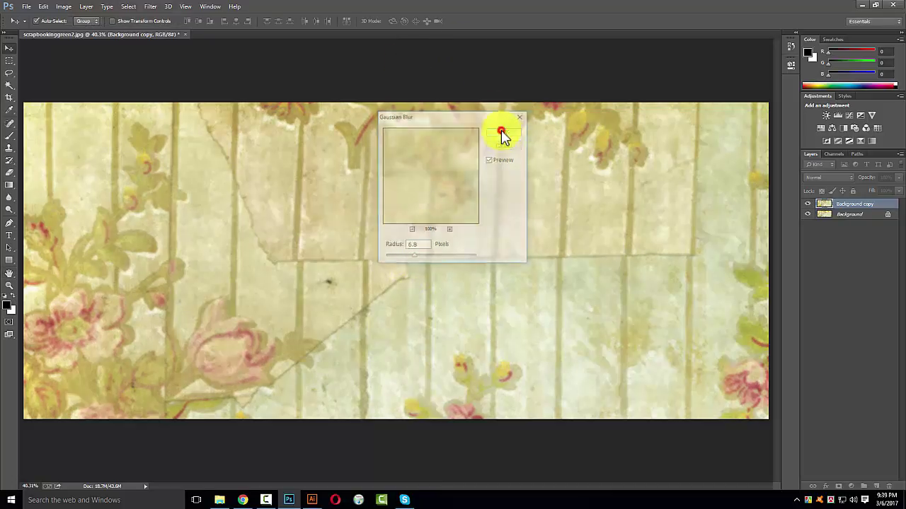
pyautogui.click(830, 178)
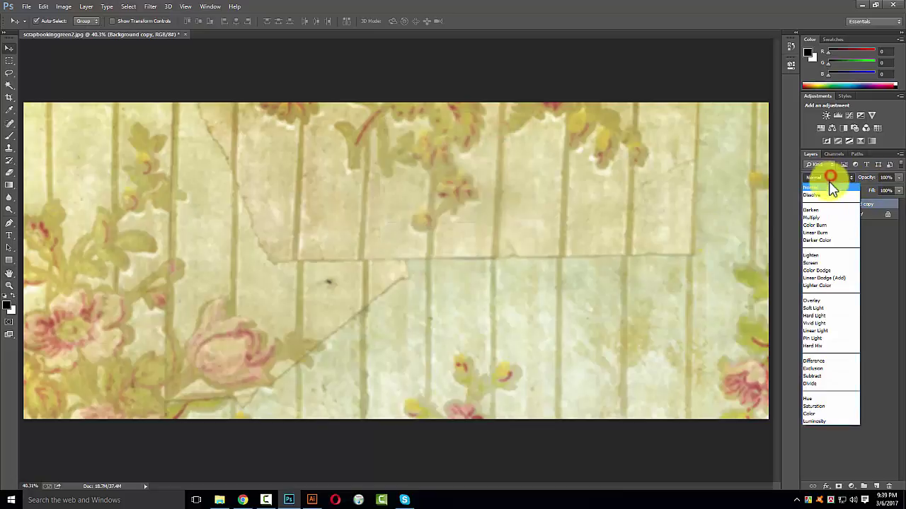
pyautogui.click(824, 212)
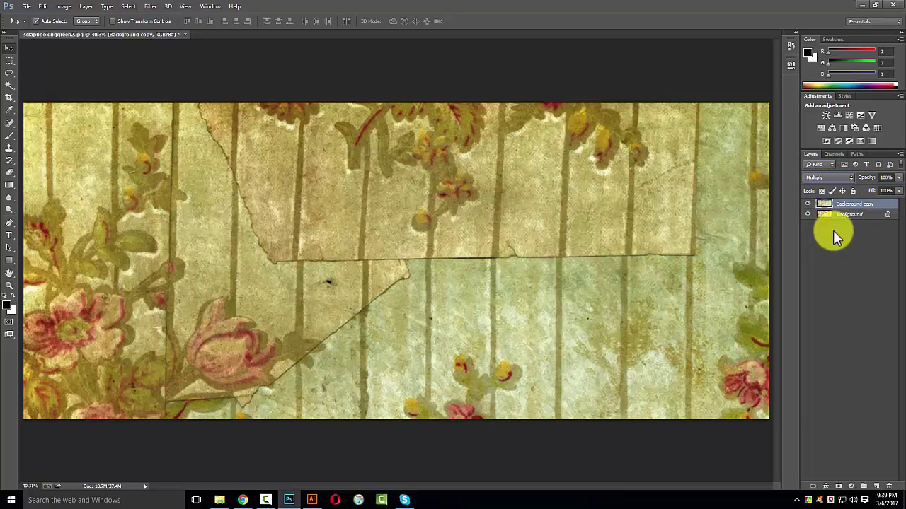
pyautogui.hotkey('ctrl', 'e')
# Merge a 10% opacity duplicate into the Background layer and select the whole image
pyautogui.hotkey('ctrl', 'j')
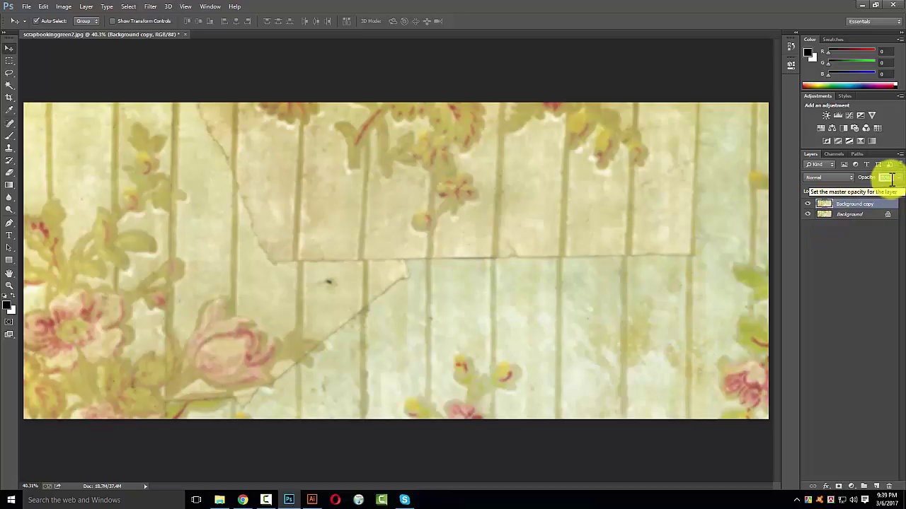
pyautogui.write('10')
pyautogui.press('Return')
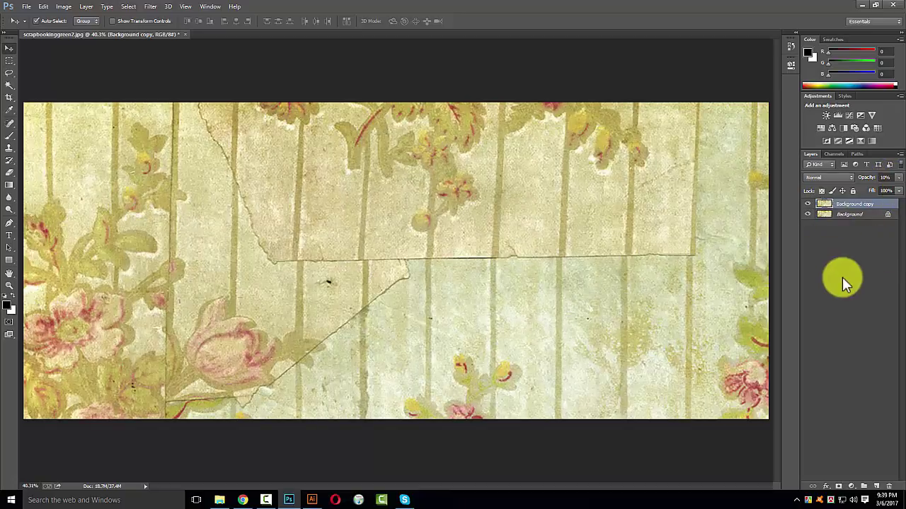
pyautogui.click(862, 215)
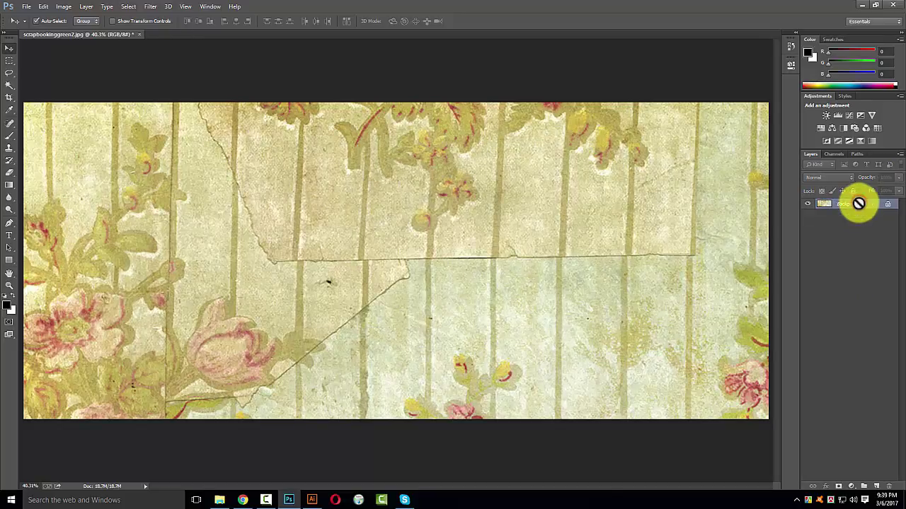
pyautogui.hotkey('ctrl', 'alt', 'z')
pyautogui.hotkey('ctrl', 'alt', 'z')
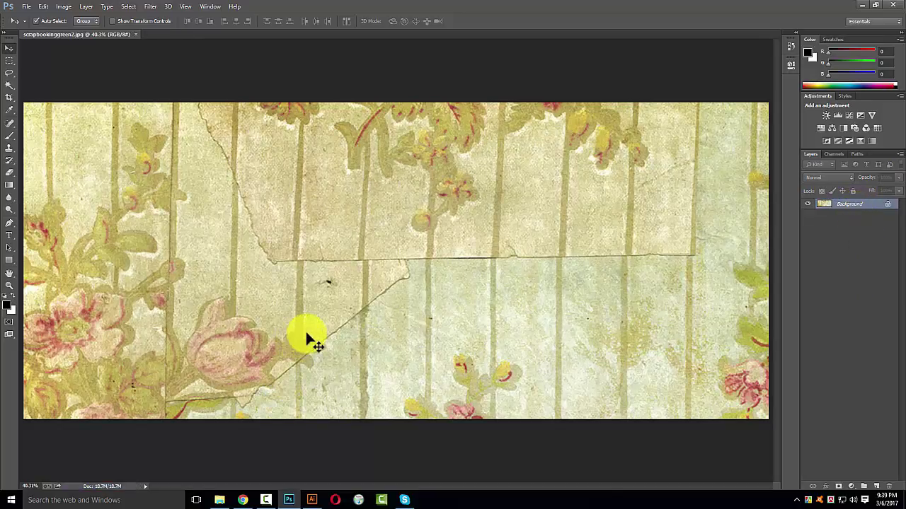
pyautogui.hotkey('ctrl', 'a')
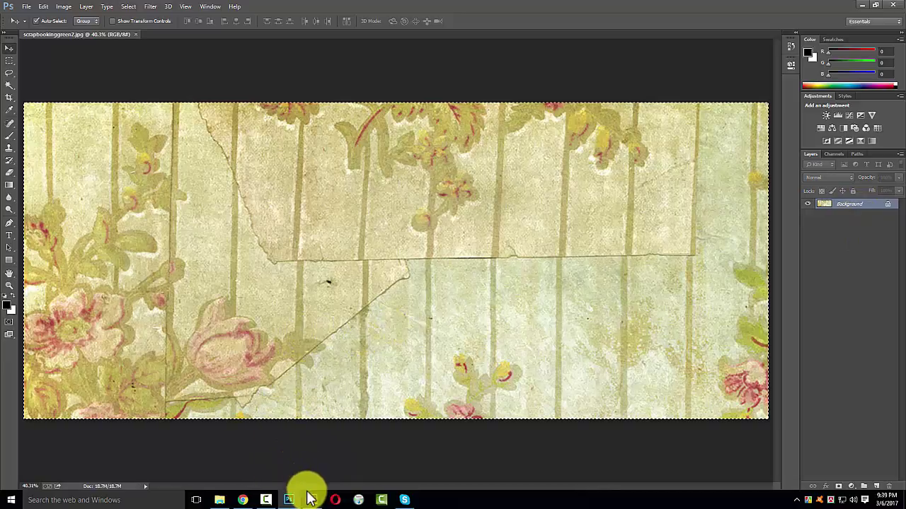
# Paste the floral texture onto the Illustrator banner artboard with a uniform scale
pyautogui.click(311, 499)
pyautogui.click(360, 389)
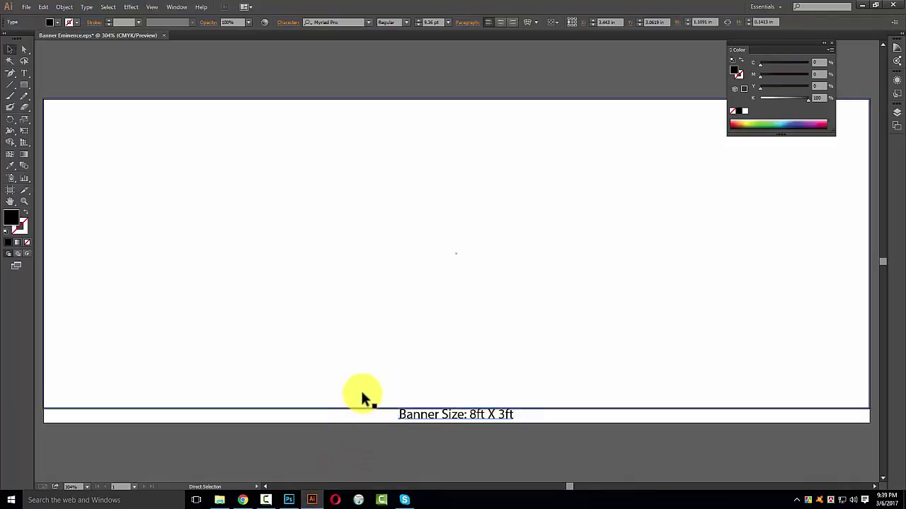
pyautogui.hotkey('ctrl', 'v')
pyautogui.press('s')
pyautogui.keyDown('alt'); pyautogui.click(409, 281); pyautogui.keyUp('alt')
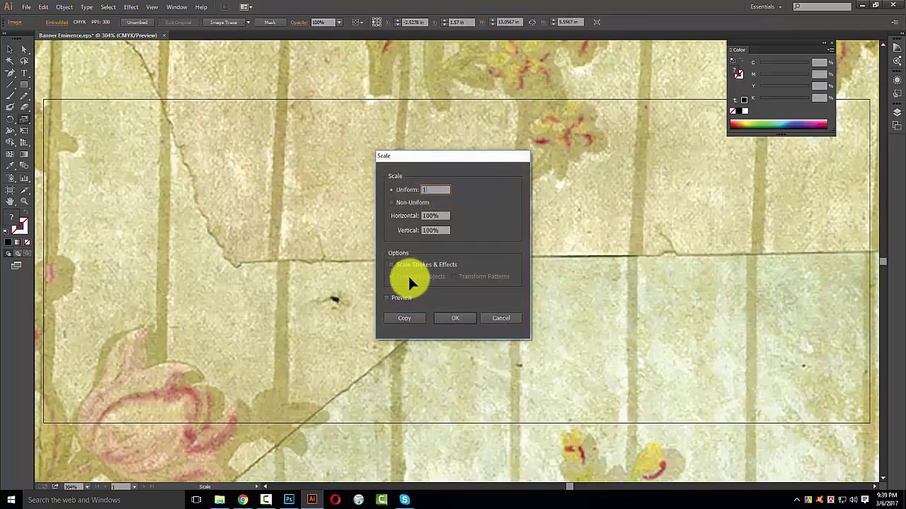
pyautogui.press('Return')
pyautogui.press('v')
# Close the floral image in Photoshop and enlarge the texture across the artboard
pyautogui.click(288, 499)
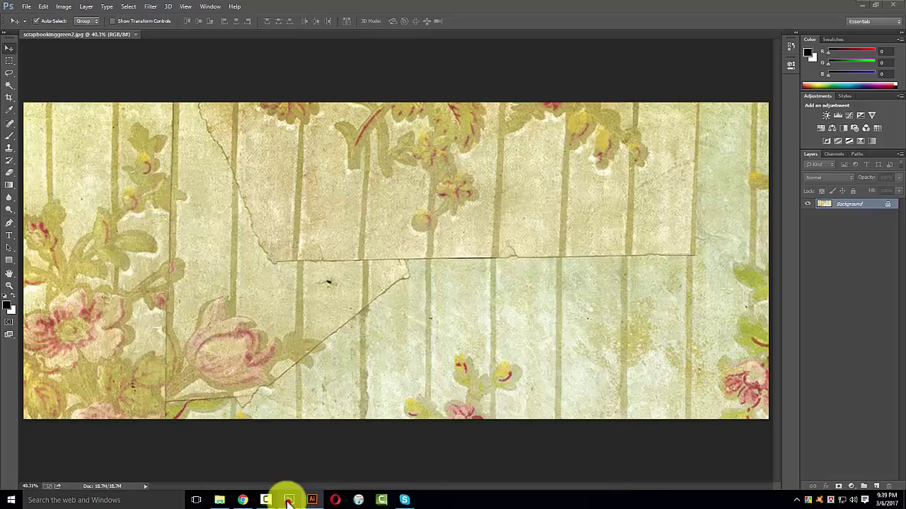
pyautogui.hotkey('ctrl', 'w')
pyautogui.click(311, 499)
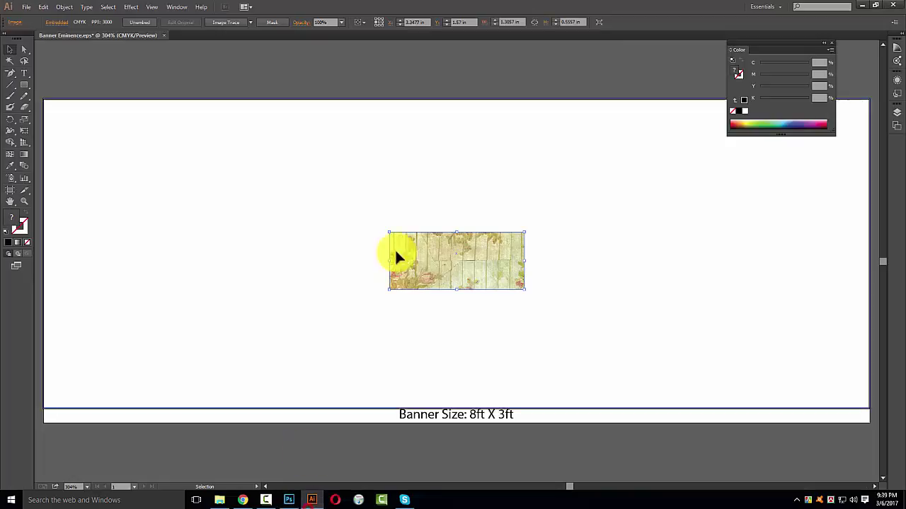
pyautogui.click(402, 253)
pyautogui.moveTo(456, 235); pyautogui.dragTo(441, 98)
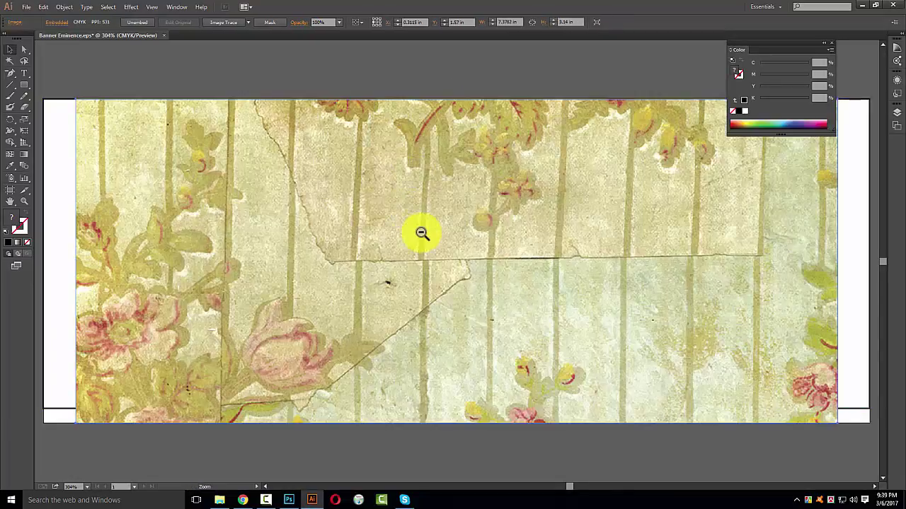
pyautogui.keyDown('alt'); pyautogui.click(421, 233); pyautogui.keyUp('alt')
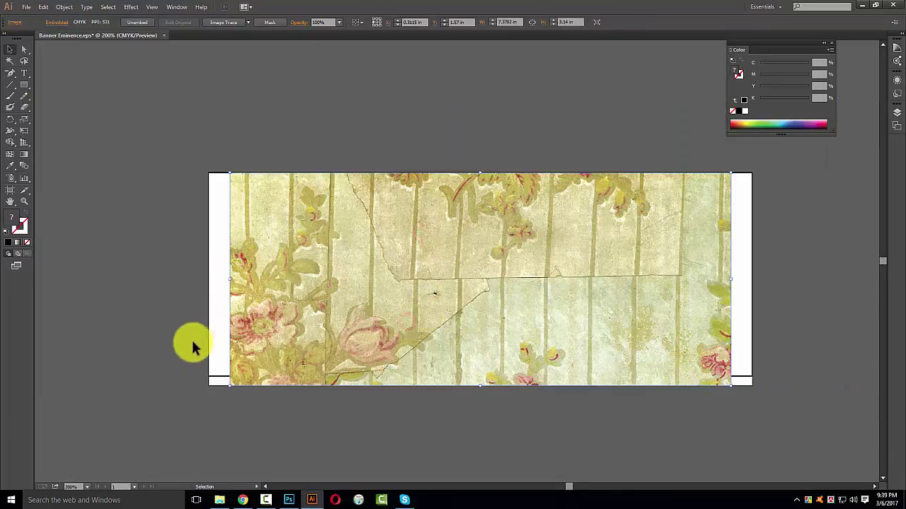
# Bring the white rectangle to front with no fill and stretch the texture past it
pyautogui.moveTo(217, 382); pyautogui.dragTo(209, 366)
pyautogui.hotkey('ctrl', 'shift', ']')
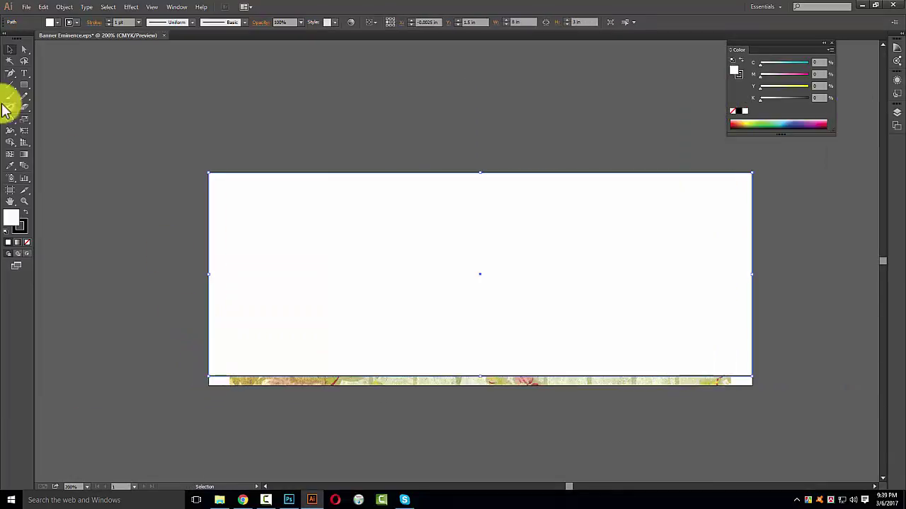
pyautogui.click(26, 242)
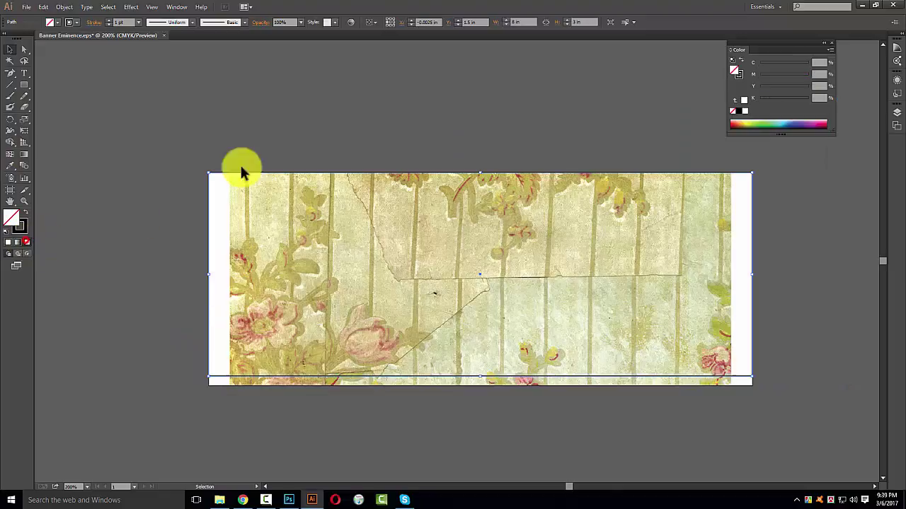
pyautogui.click(478, 180)
pyautogui.moveTo(479, 174); pyautogui.dragTo(480, 164)
pyautogui.hotkey('ctrl', 'shift', 'a')
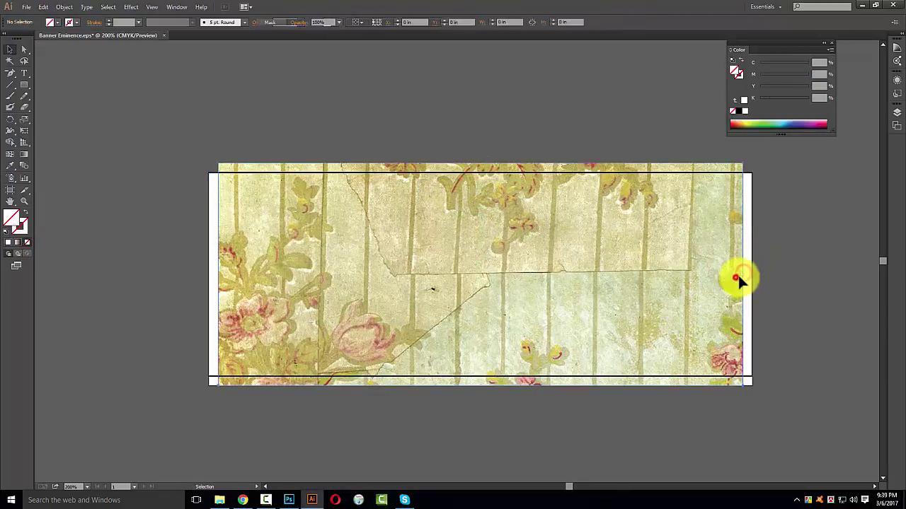
pyautogui.click(737, 277)
pyautogui.moveTo(743, 277); pyautogui.dragTo(754, 276)
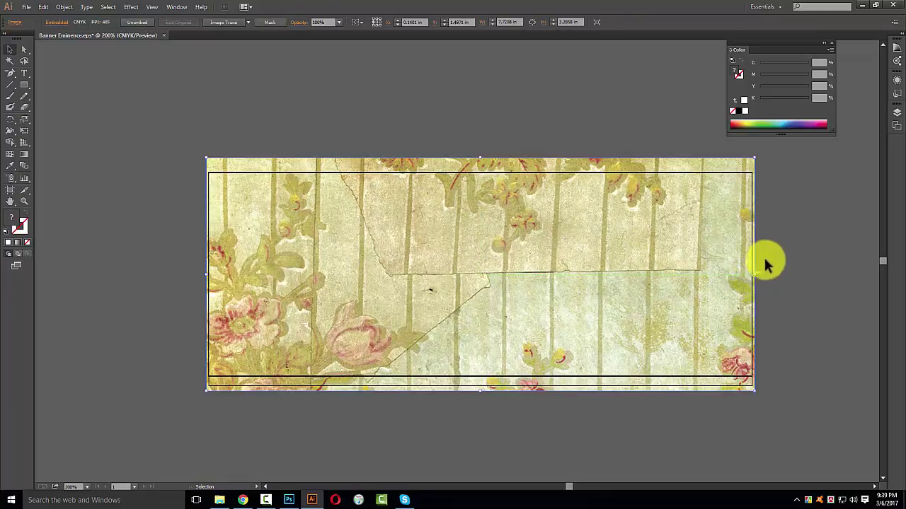
# Clip the texture to the banner rectangle and save Banner Eminence as EPS
pyautogui.click(767, 256)
pyautogui.hotkey('ctrl', 'a')
pyautogui.hotkey('ctrl', '7')
pyautogui.hotkey('ctrl', '0')
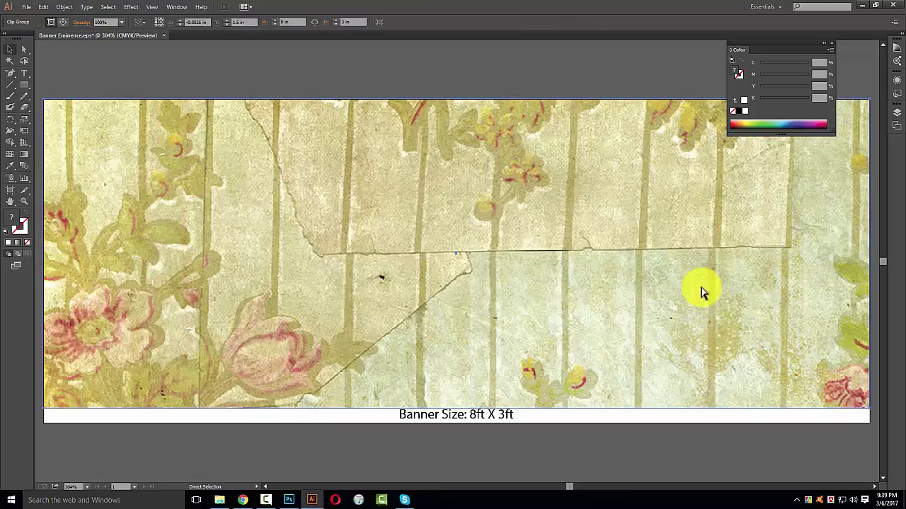
pyautogui.hotkey('ctrl', 's')
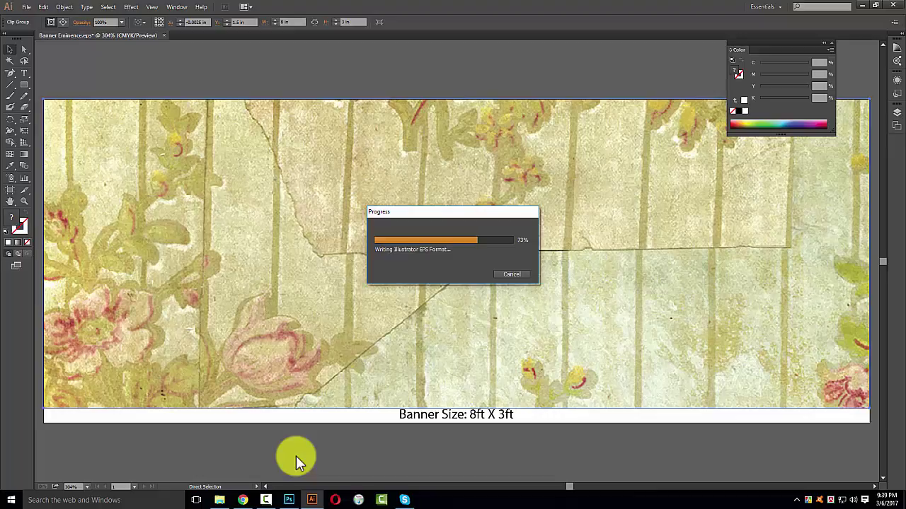
# Open banner pic.jpg, then close it and answer the save prompt
pyautogui.hotkey('ctrl', 'o')
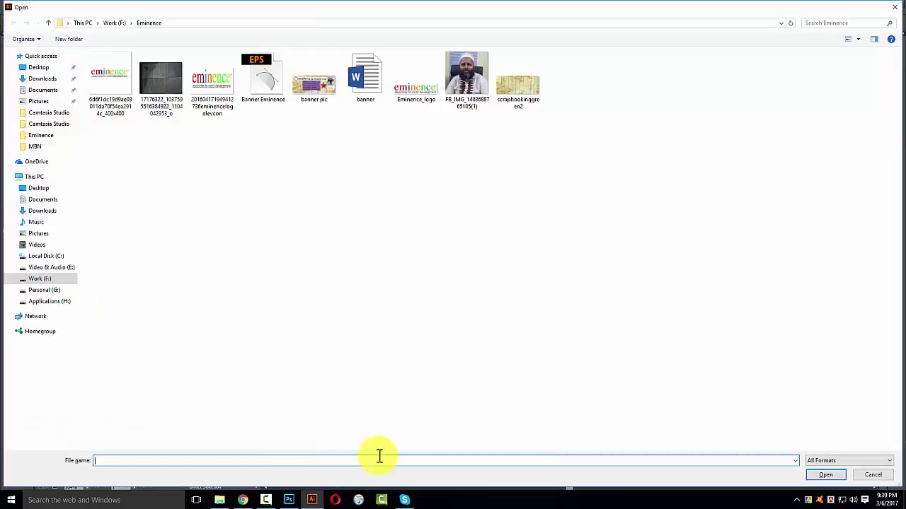
pyautogui.doubleClick(316, 94)
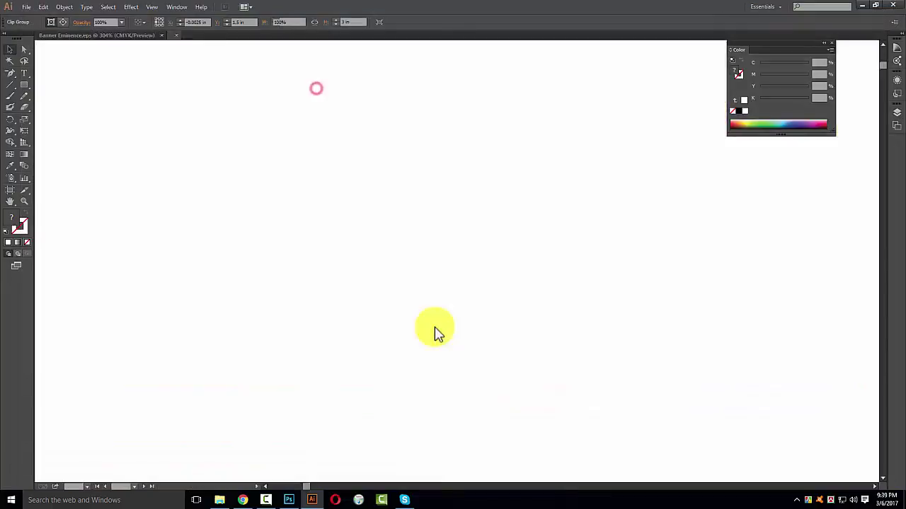
pyautogui.hotkey('ctrl', 'w')
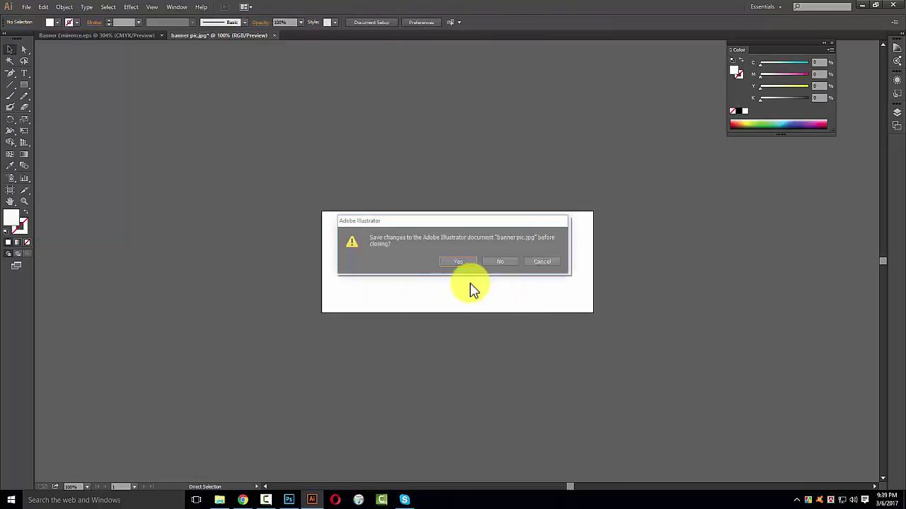
pyautogui.click(496, 262)
pyautogui.keyDown('ctrl'); pyautogui.keyDown('alt'); pyautogui.click(445, 264); pyautogui.keyUp('alt'); pyautogui.keyUp('ctrl')
# Move the old banner artwork up off the floral background and save Banner Eminence
pyautogui.keyDown('ctrl'); pyautogui.keyDown('alt'); pyautogui.click(445, 263); pyautogui.keyUp('alt'); pyautogui.keyUp('ctrl')
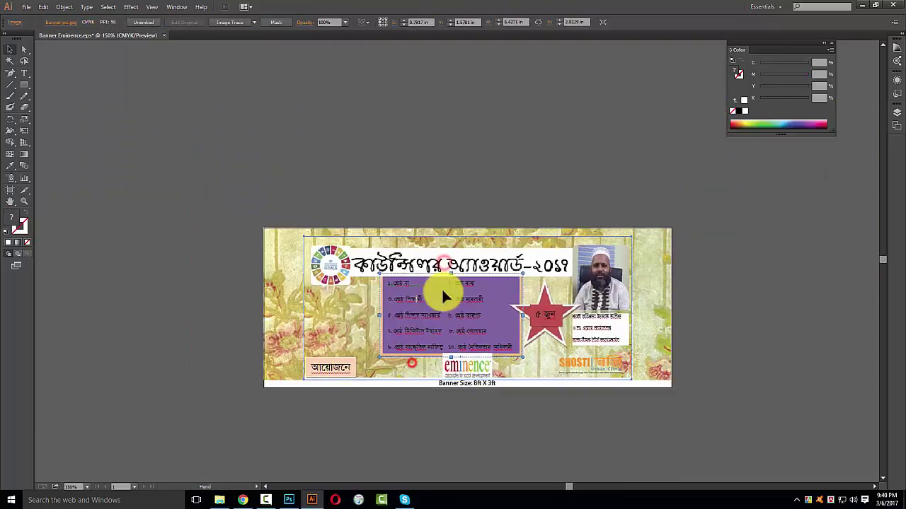
pyautogui.moveTo(441, 287); pyautogui.dragTo(434, 96)
pyautogui.hscroll(2, 180, 209)
pyautogui.click(182, 213)
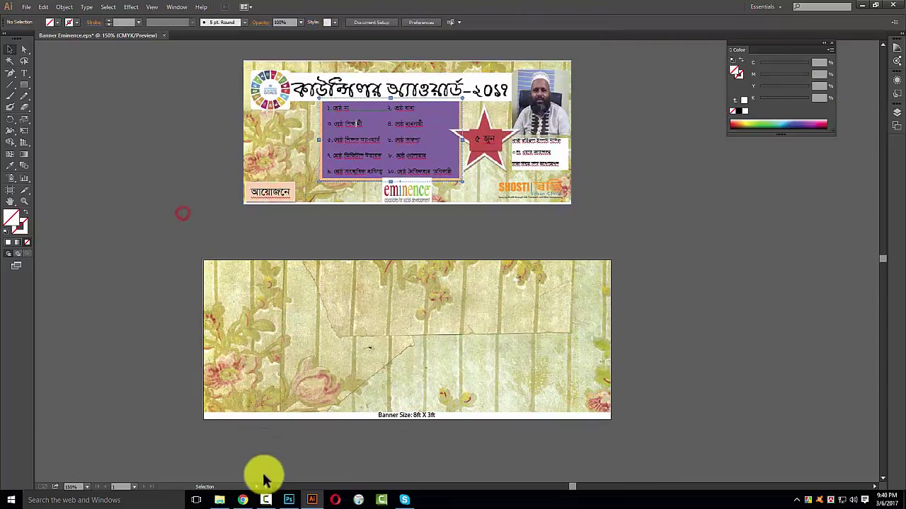
pyautogui.hotkey('ctrl', 's')
# Open the banner Word document from the Eminence folder
pyautogui.click(220, 499)
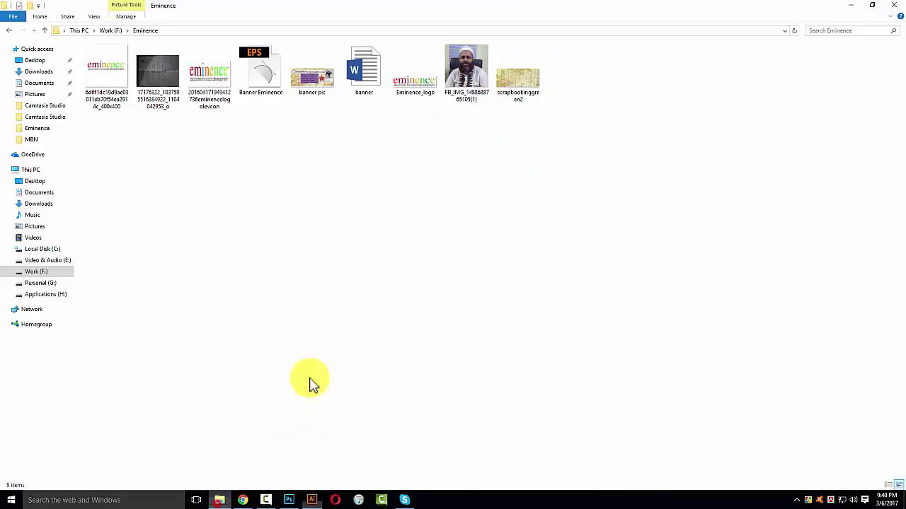
pyautogui.click(425, 83)
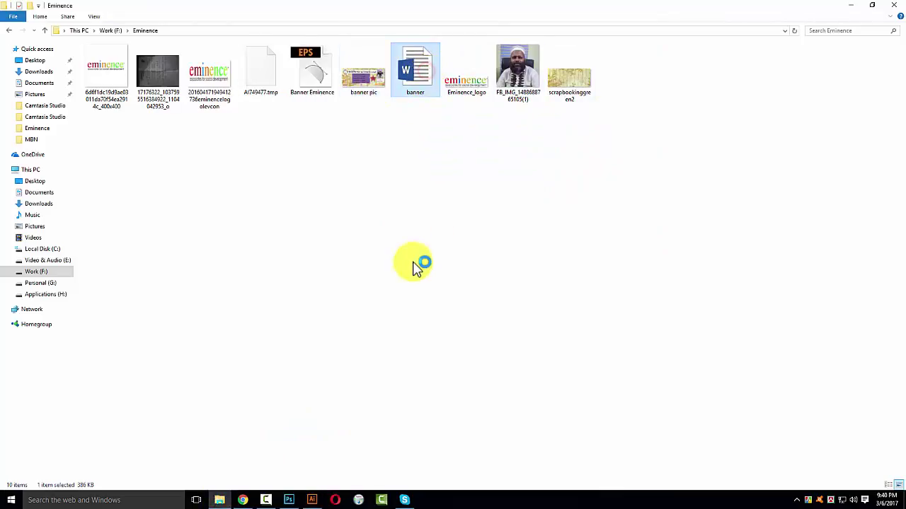
pyautogui.doubleClick(362, 78)
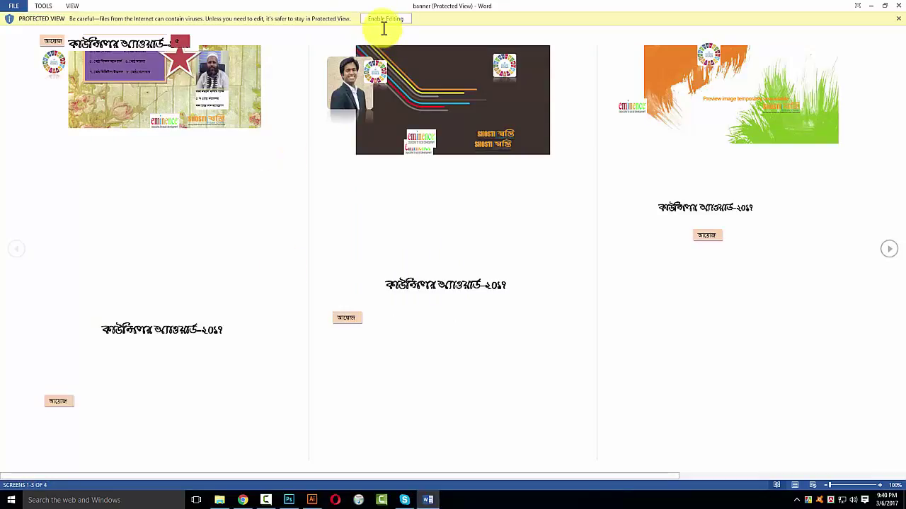
# Enable editing, copy the Bengali award title from its text box, and return to Illustrator
pyautogui.click(385, 19)
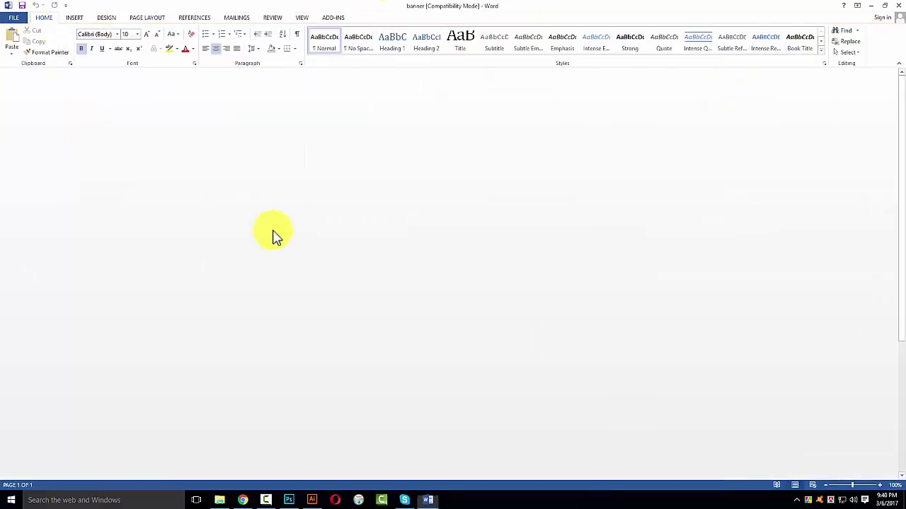
pyautogui.scroll(2, 283, 165)
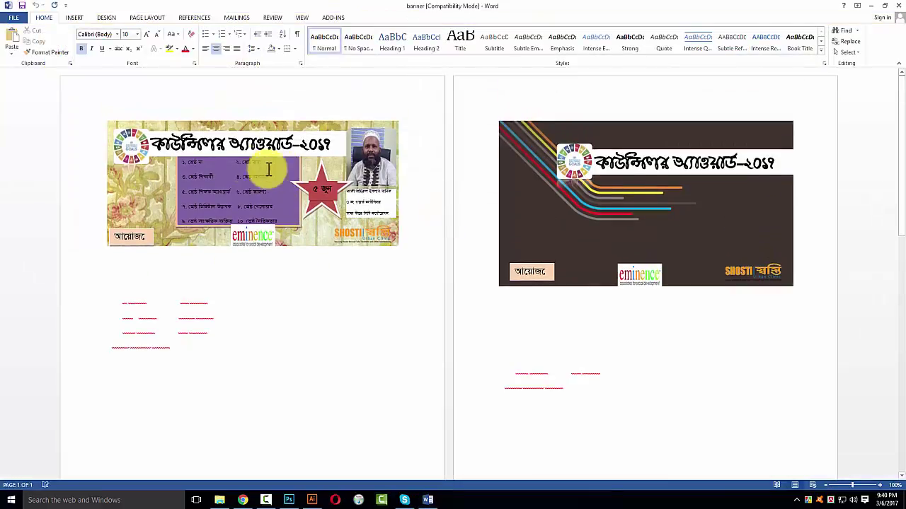
pyautogui.click(215, 141)
pyautogui.moveTo(159, 140); pyautogui.dragTo(292, 144)
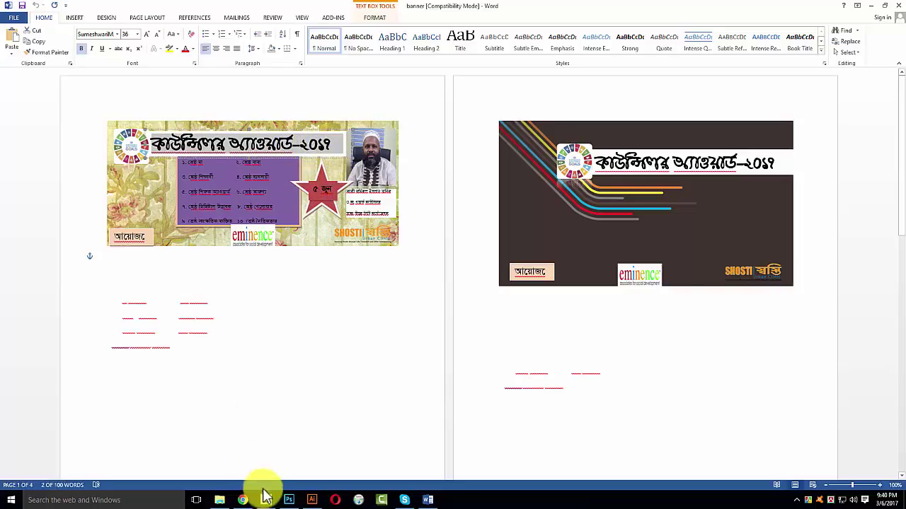
pyautogui.click(311, 500)
# Paste the award title into the banner and set its font to SumeshwariMJ
pyautogui.hotkey('ctrl', 'v')
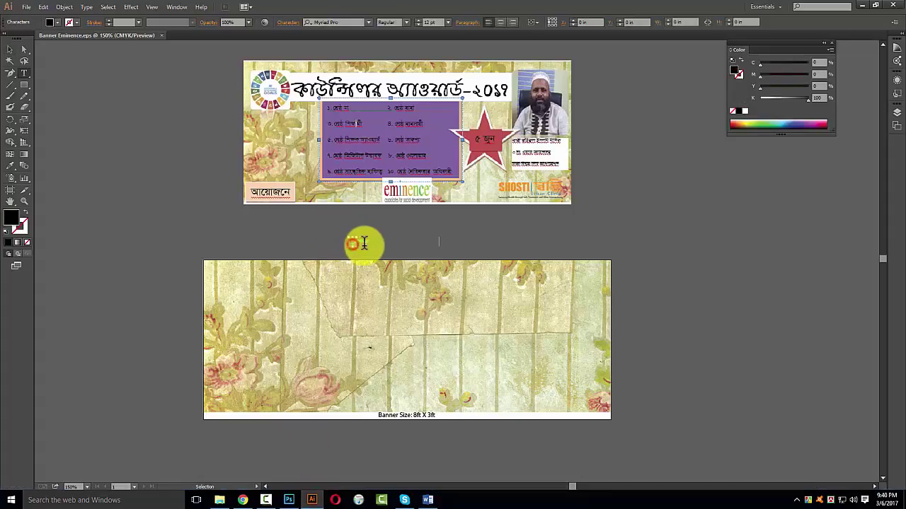
pyautogui.click(427, 500)
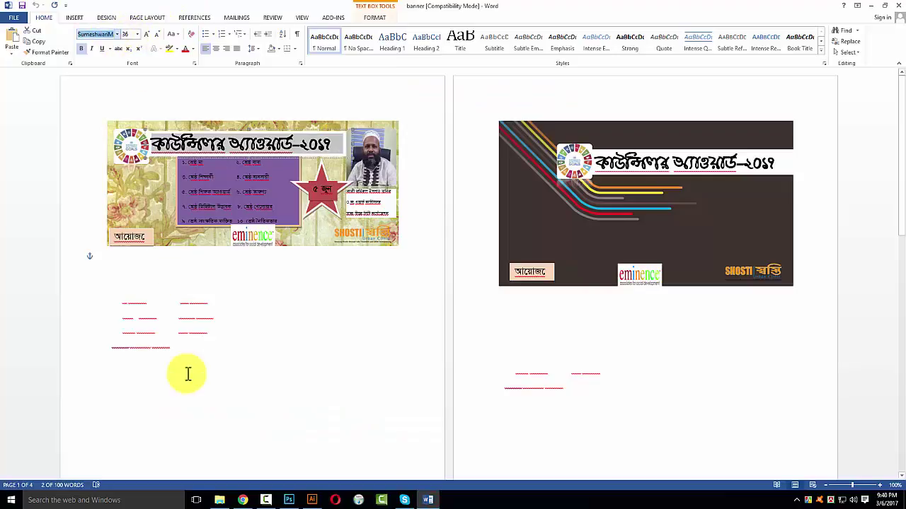
pyautogui.click(312, 501)
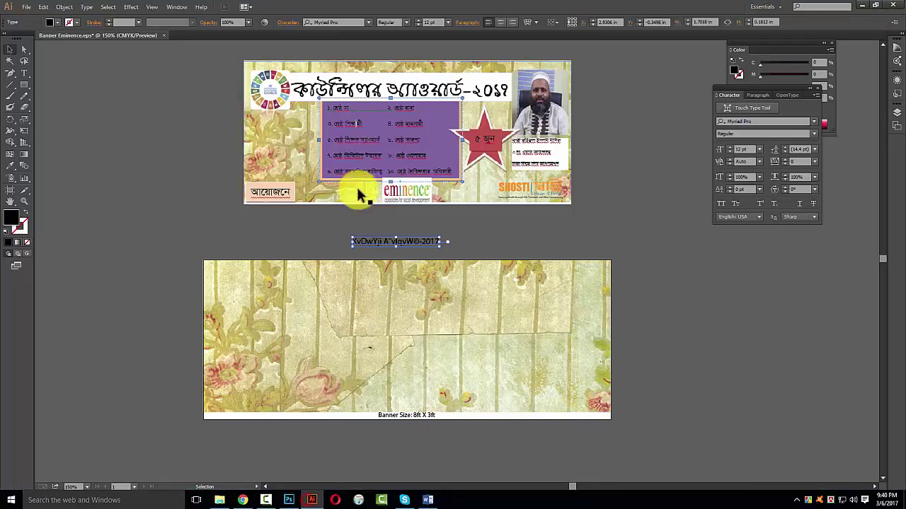
pyautogui.tripleClick(388, 243)
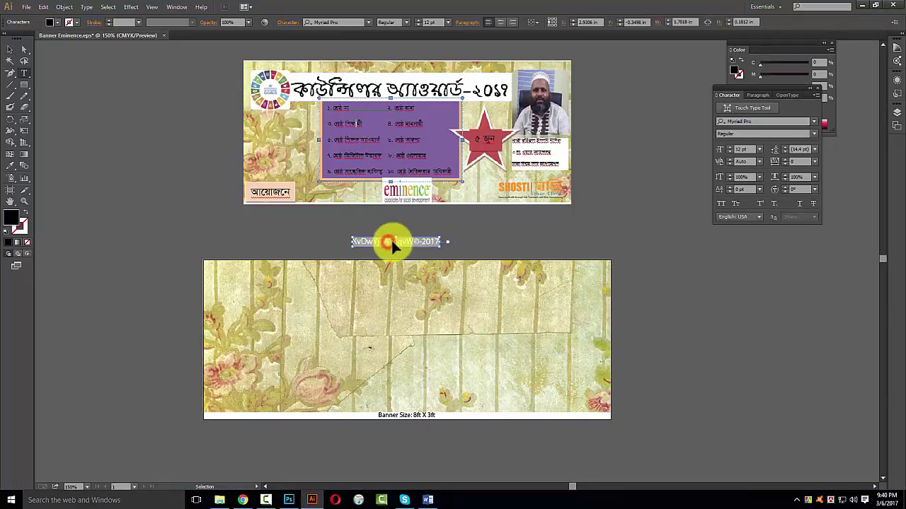
pyautogui.click(735, 130)
pyautogui.click(479, 242)
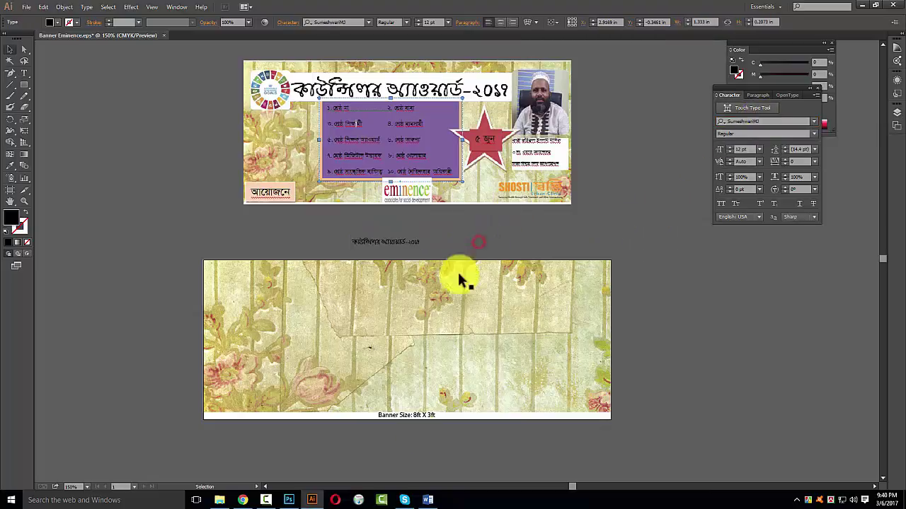
# Enlarge the title to 35.84 pt and set its style to Bold
pyautogui.click(418, 242)
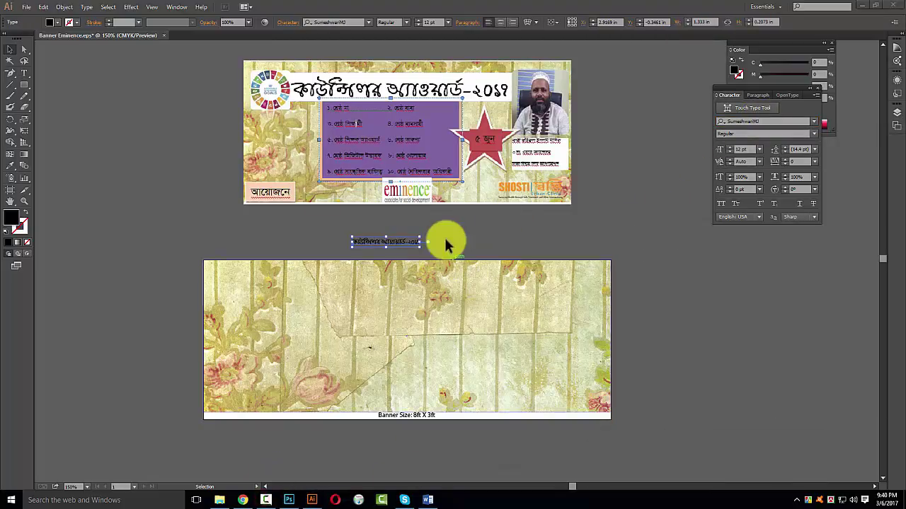
pyautogui.moveTo(425, 242); pyautogui.dragTo(504, 248)
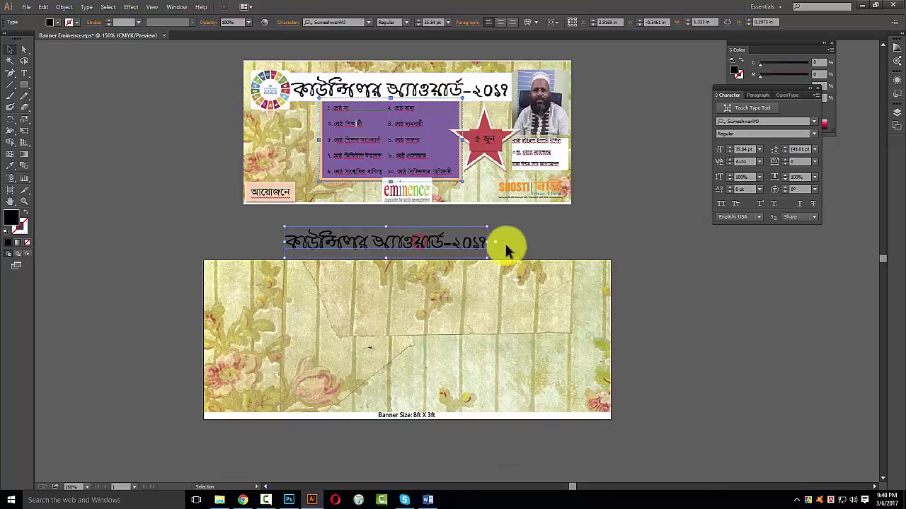
pyautogui.click(817, 121)
pyautogui.click(816, 121)
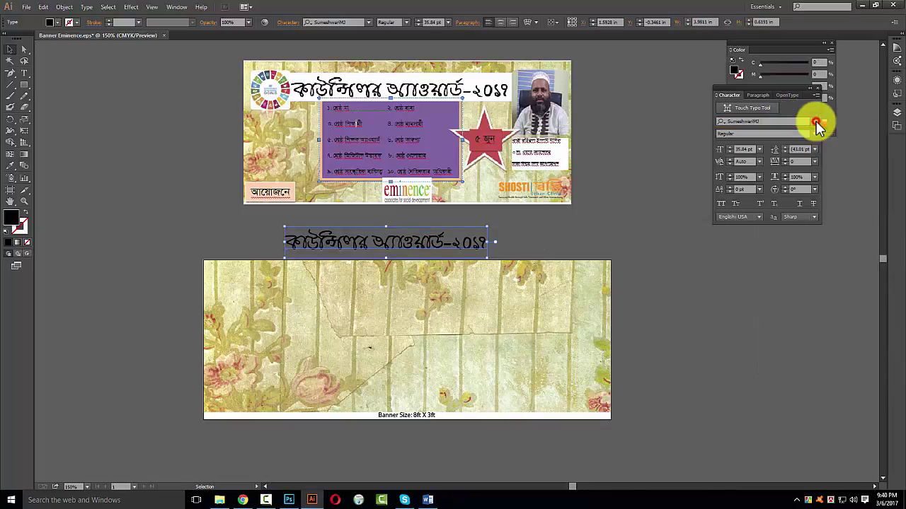
pyautogui.click(816, 121)
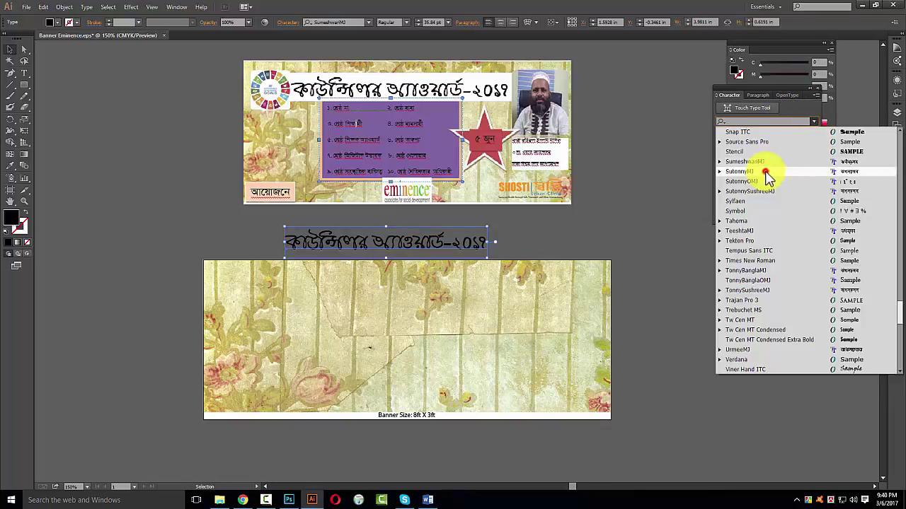
pyautogui.click(766, 173)
pyautogui.click(814, 133)
pyautogui.click(749, 166)
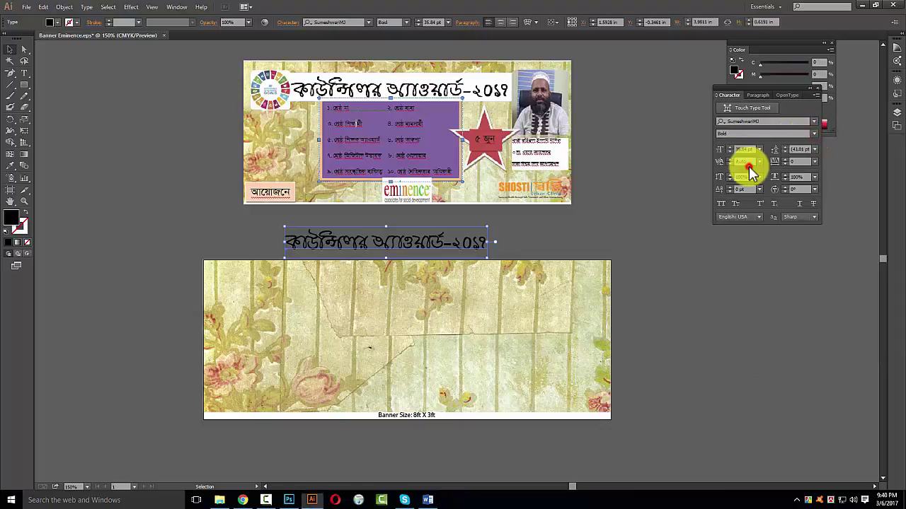
pyautogui.scroll(1, 469, 250)
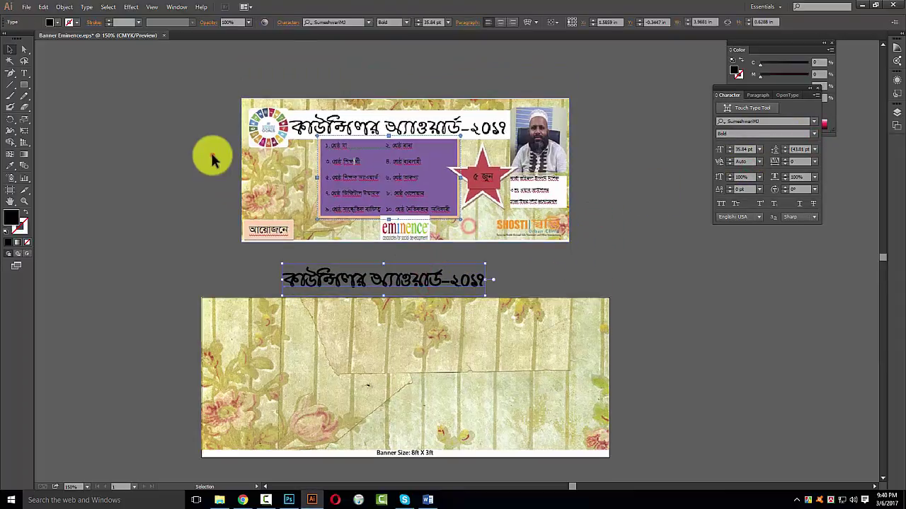
pyautogui.press('z')
pyautogui.moveTo(210, 151); pyautogui.dragTo(403, 243)
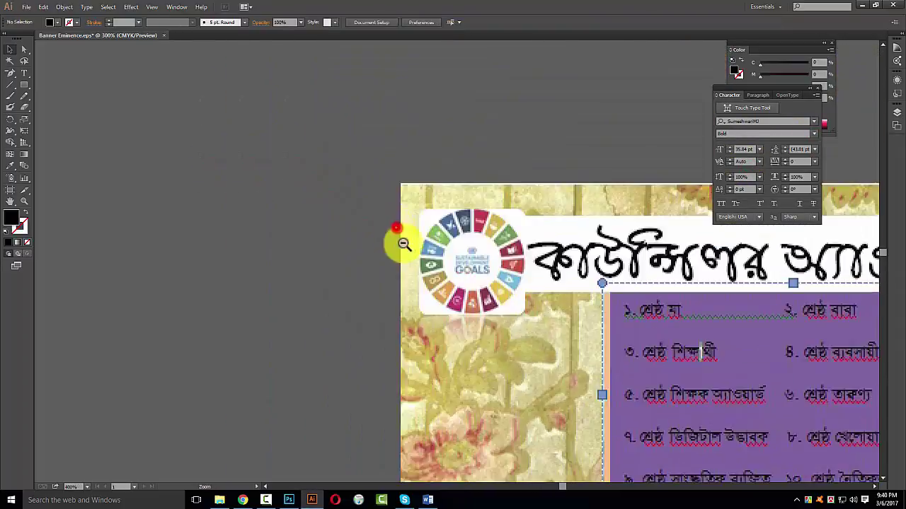
pyautogui.keyDown('alt'); pyautogui.click(404, 243); pyautogui.keyUp('alt')
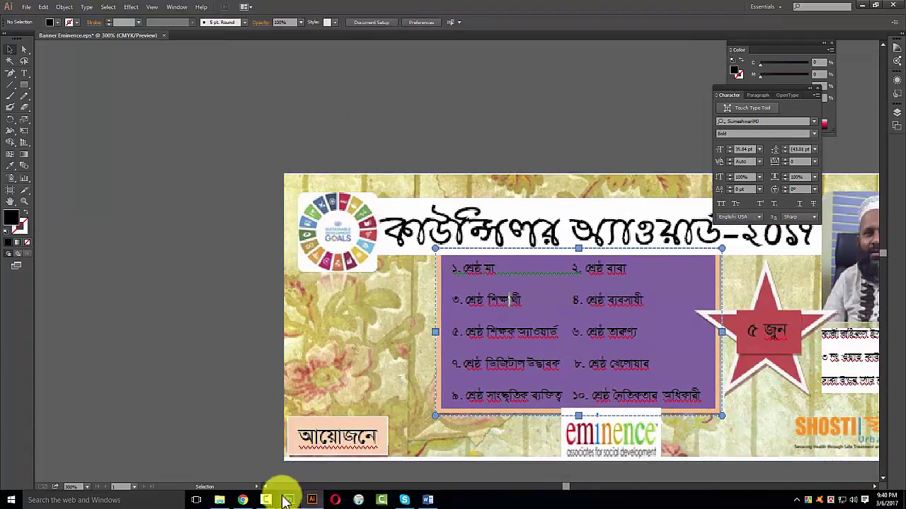
# Zoom the Word document to about 270% on the first banner's SDG logo and title
pyautogui.click(427, 499)
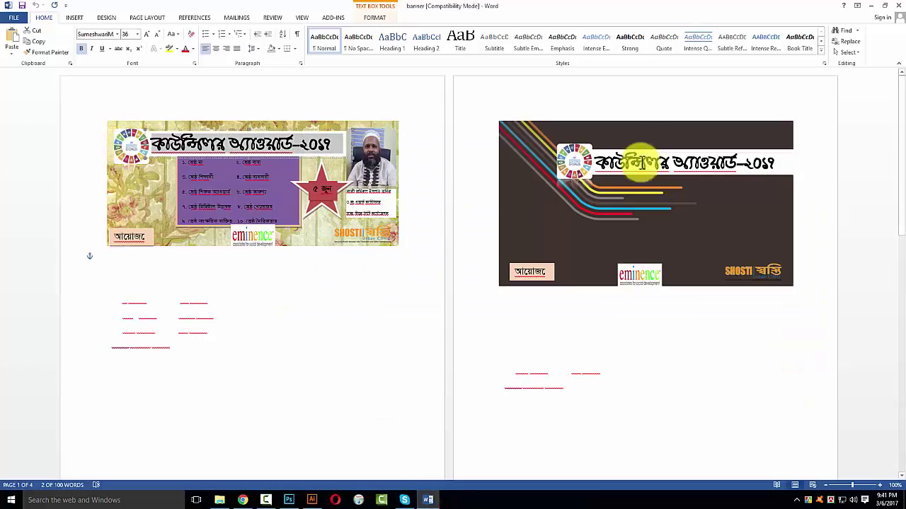
pyautogui.keyDown('ctrl'); pyautogui.scroll(2, 630, 162); pyautogui.keyUp('ctrl')
pyautogui.keyDown('ctrl'); pyautogui.scroll(5, 606, 156); pyautogui.keyUp('ctrl')
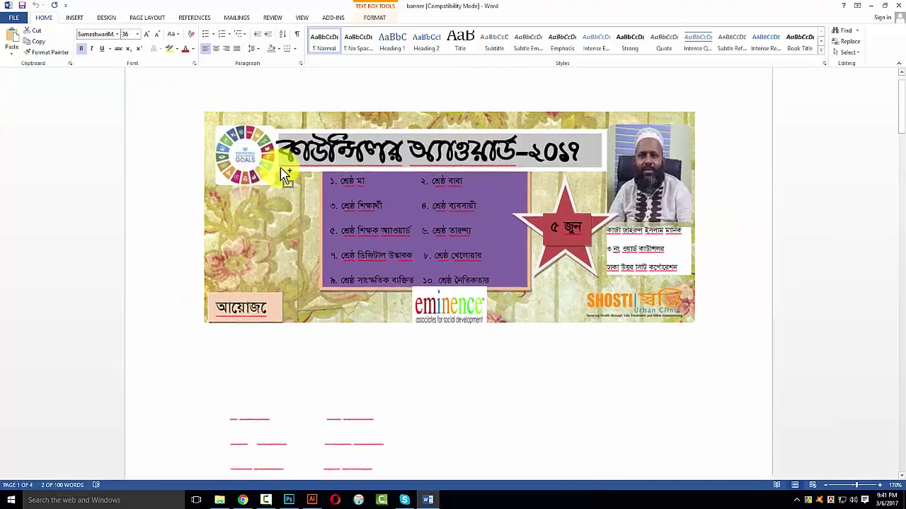
pyautogui.keyDown('ctrl'); pyautogui.scroll(2, 248, 177); pyautogui.keyUp('ctrl')
pyautogui.keyDown('ctrl'); pyautogui.scroll(4, 225, 170); pyautogui.keyUp('ctrl')
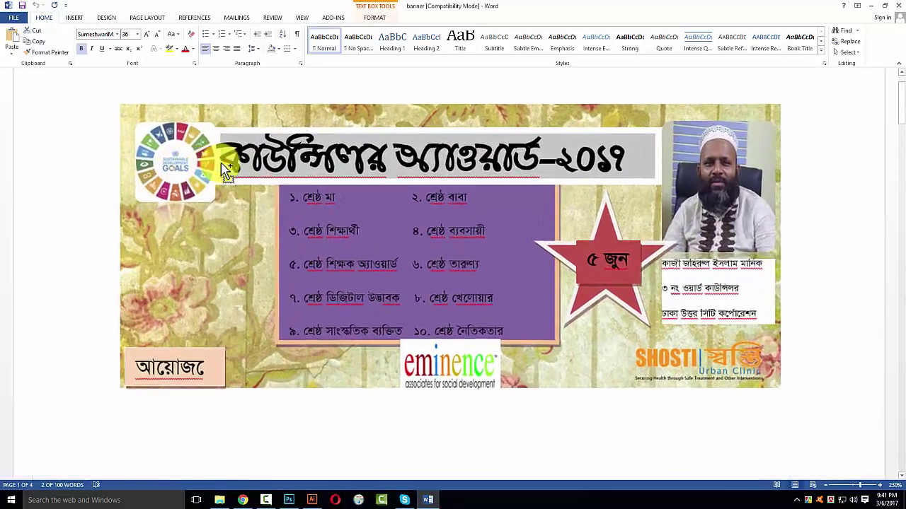
pyautogui.keyDown('ctrl'); pyautogui.scroll(1, 78, 195); pyautogui.keyUp('ctrl')
pyautogui.keyDown('ctrl'); pyautogui.scroll(3, 58, 192); pyautogui.keyUp('ctrl')
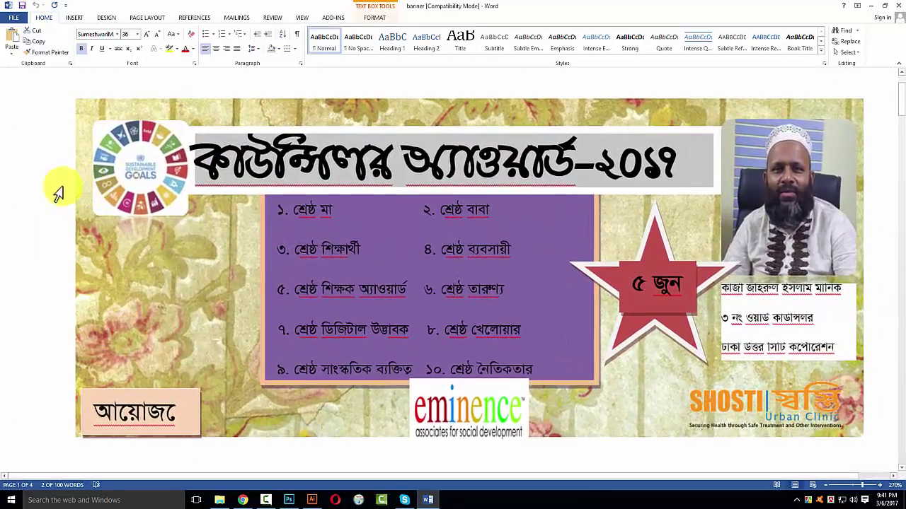
pyautogui.hscroll(1, 57, 201)
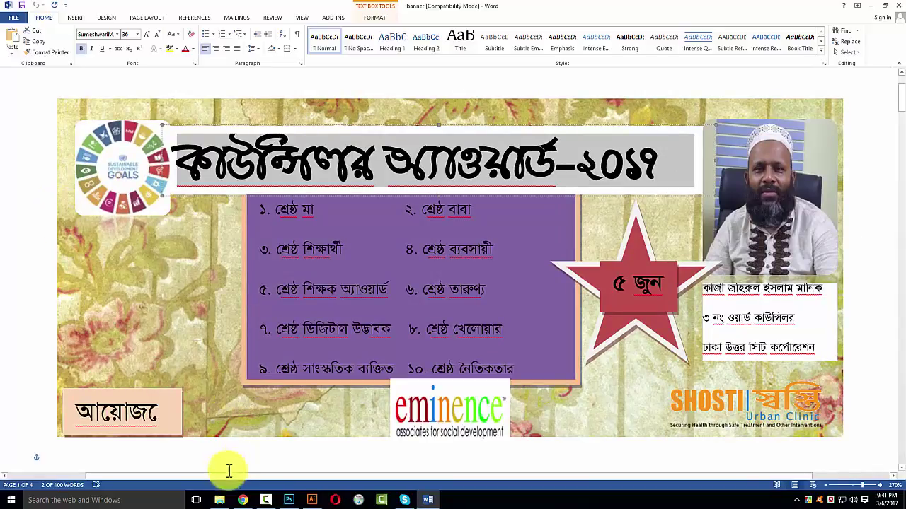
# Search Google for 'sustainable development goals logo' and open the colour-wheel image result
pyautogui.click(240, 497)
pyautogui.write('sust')
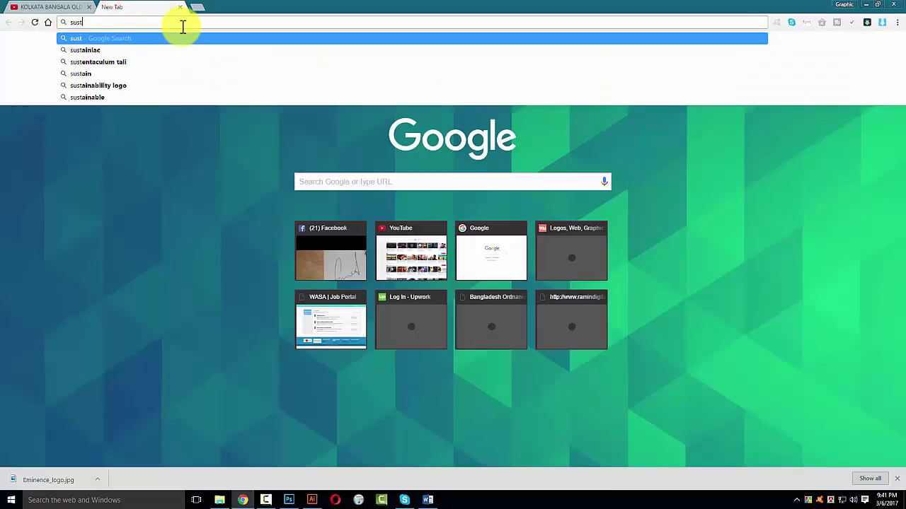
pyautogui.write('ainabler')
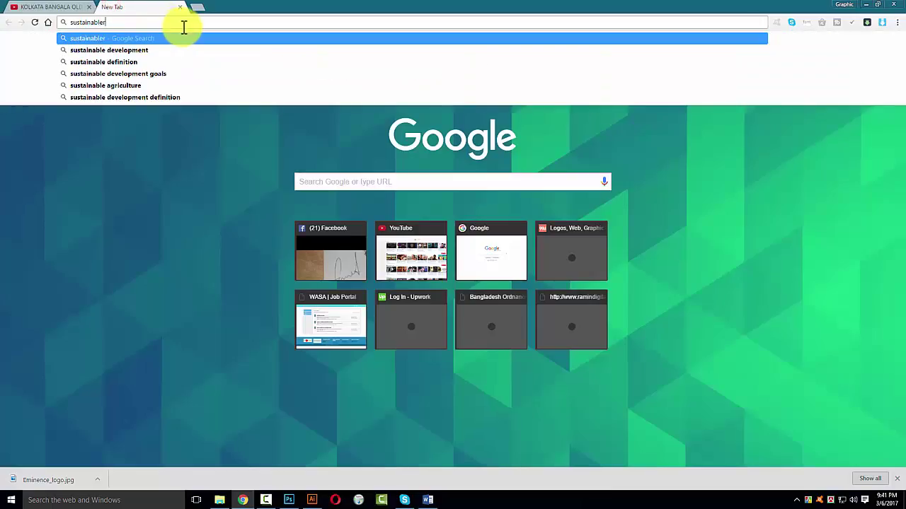
pyautogui.write('e')
pyautogui.press('Down')
pyautogui.press('Down')
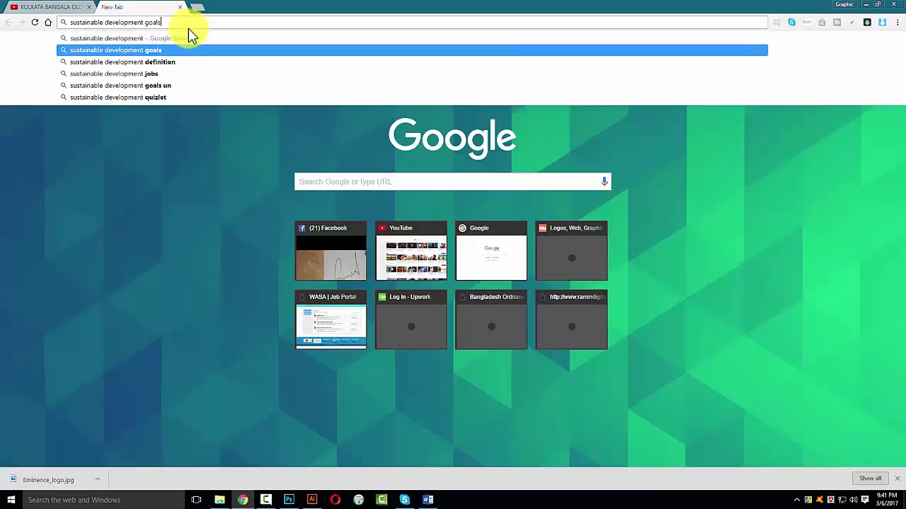
pyautogui.write('logo')
pyautogui.press('Return')
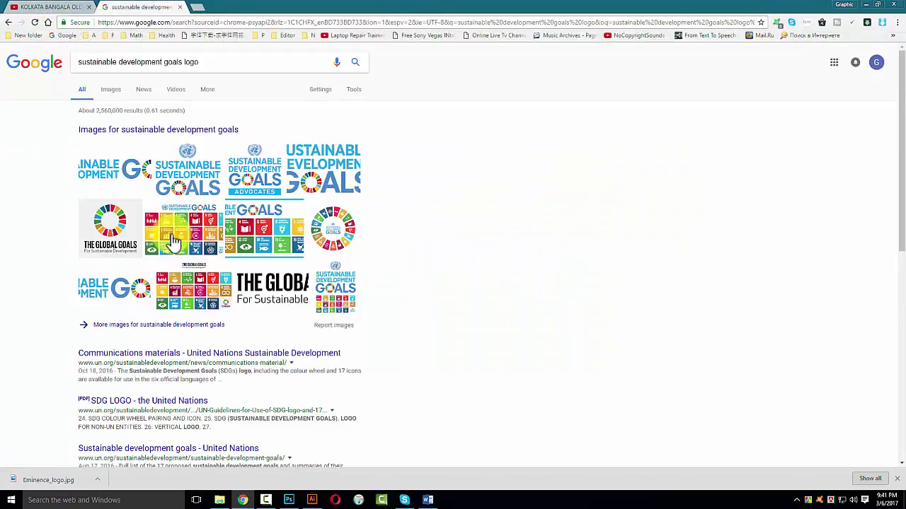
pyautogui.click(333, 227)
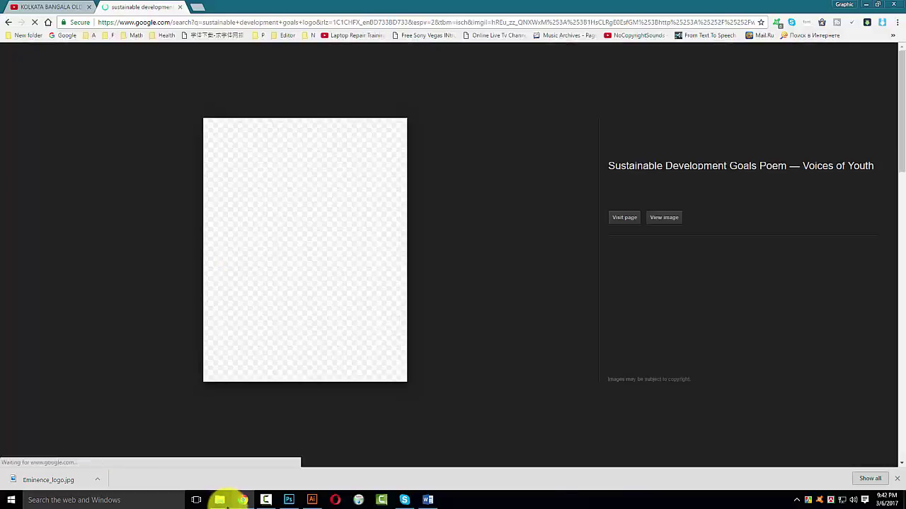
# Browse related SDG wheel images and open visually similar results in a new tab
pyautogui.click(311, 501)
pyautogui.click(312, 501)
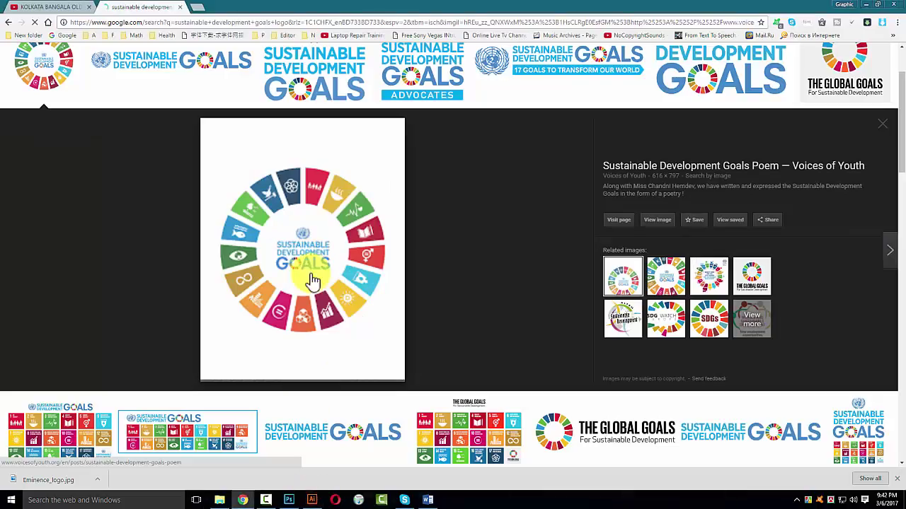
pyautogui.click(665, 281)
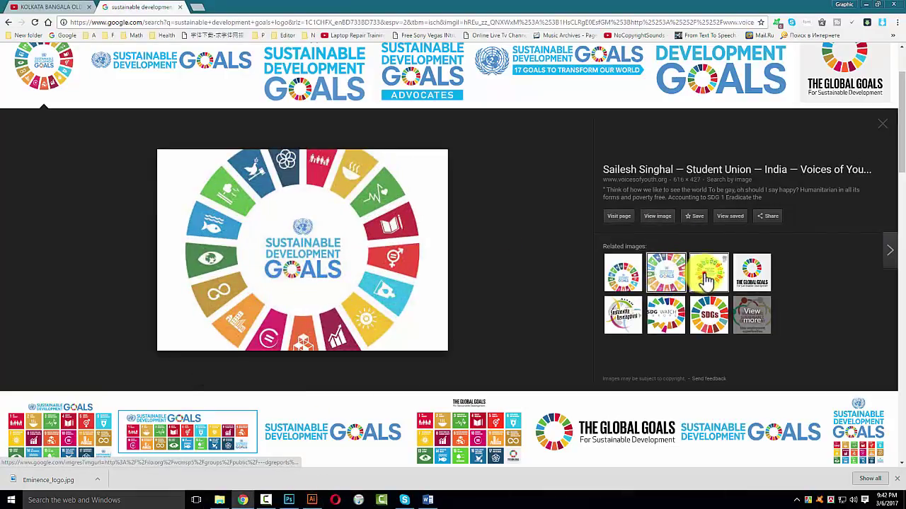
pyautogui.click(663, 291)
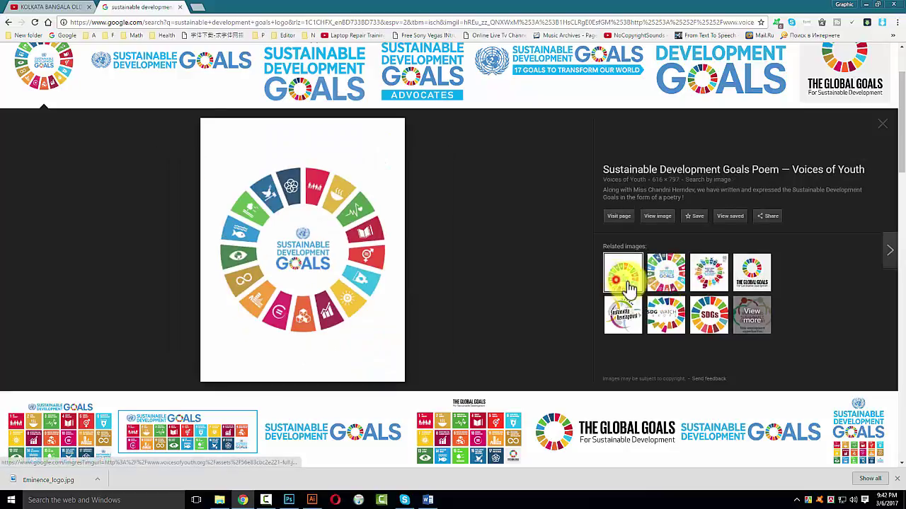
pyautogui.click(750, 268)
pyautogui.click(635, 273)
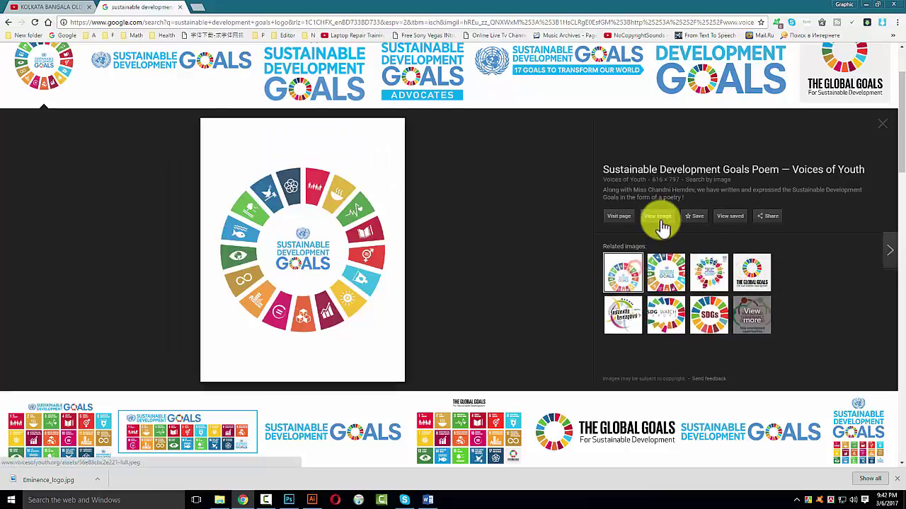
pyautogui.click(712, 183)
pyautogui.scroll(1, 243, 243)
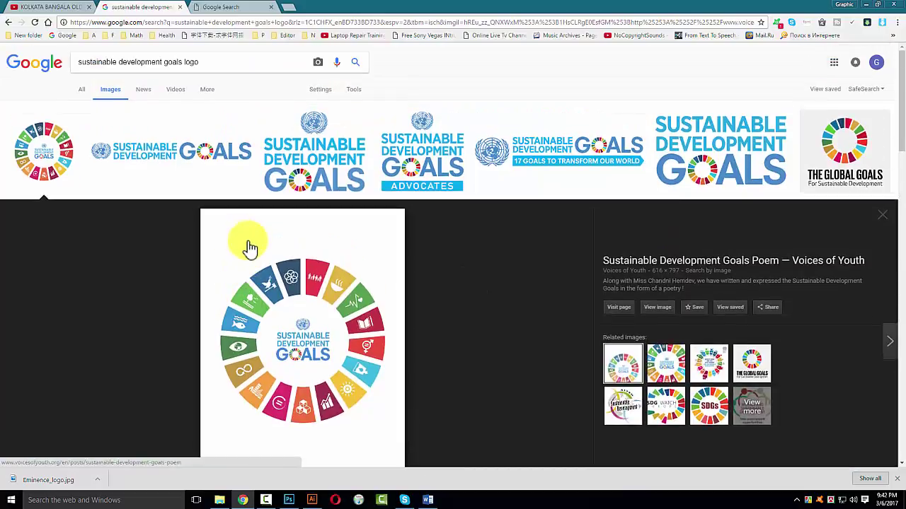
pyautogui.scroll(-1, 247, 247)
# Open the 720 × 707 SDG wheel image at full size in a new tab
pyautogui.click(223, 7)
pyautogui.click(65, 171)
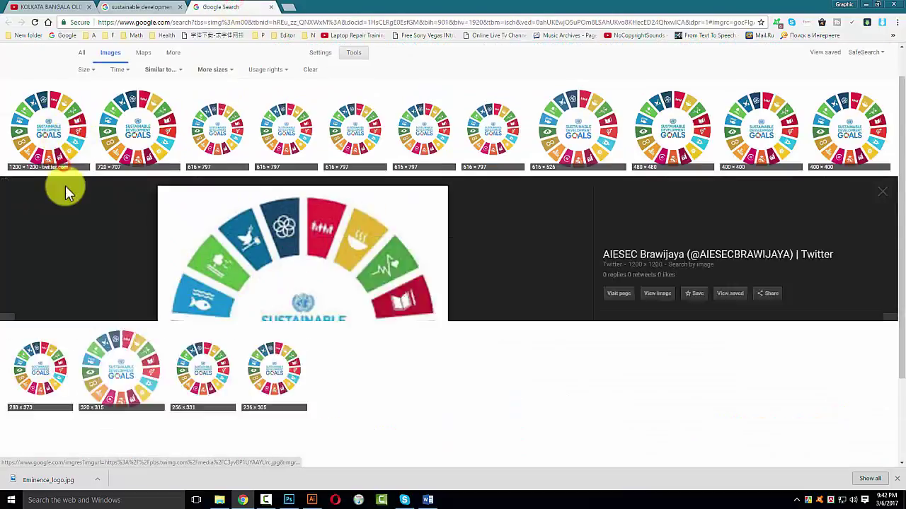
pyautogui.click(141, 117)
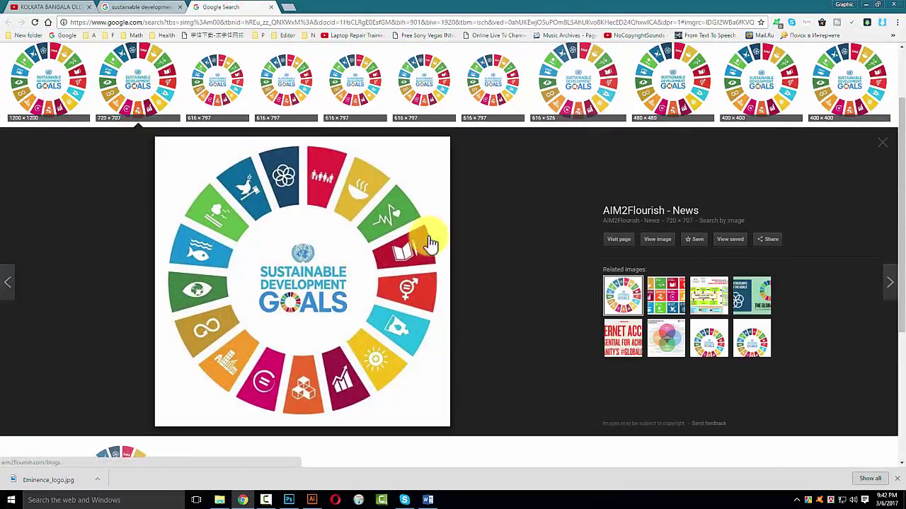
pyautogui.click(658, 240)
pyautogui.click(44, 7)
pyautogui.click(319, 7)
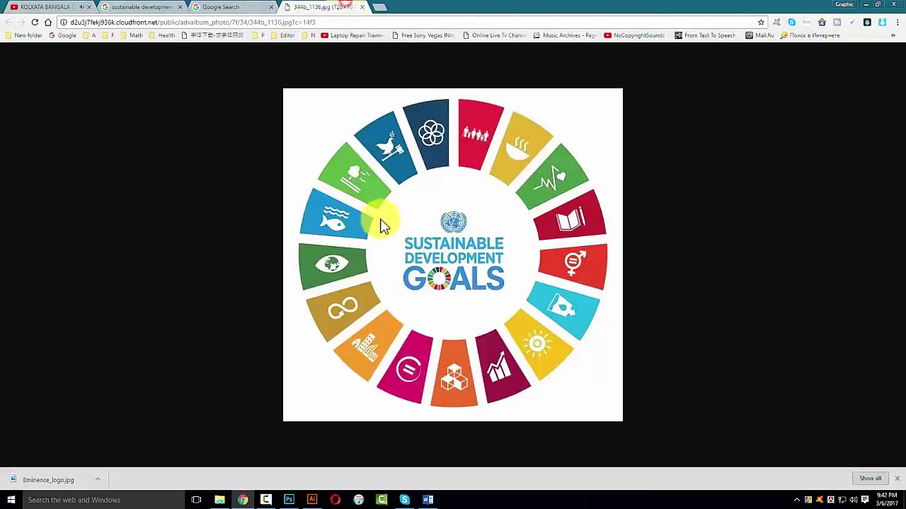
# Save the full-size wheel as 'sustainable development goals logo' JPEG in the Eminence folder
pyautogui.rightClick(400, 216)
pyautogui.click(173, 7)
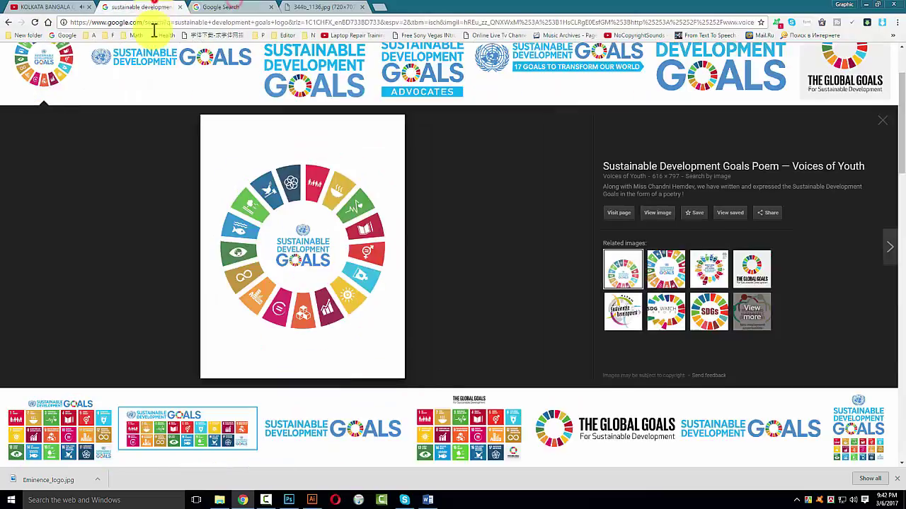
pyautogui.scroll(2, 176, 75)
pyautogui.tripleClick(199, 62)
pyautogui.hotkey('ctrl', 'c')
pyautogui.click(332, 8)
pyautogui.rightClick(352, 285)
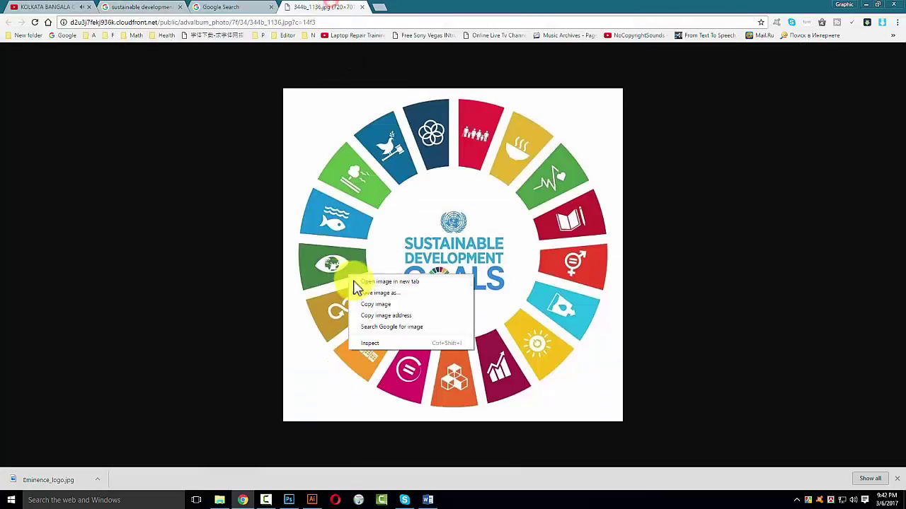
pyautogui.click(372, 293)
pyautogui.hotkey('ctrl', 'v')
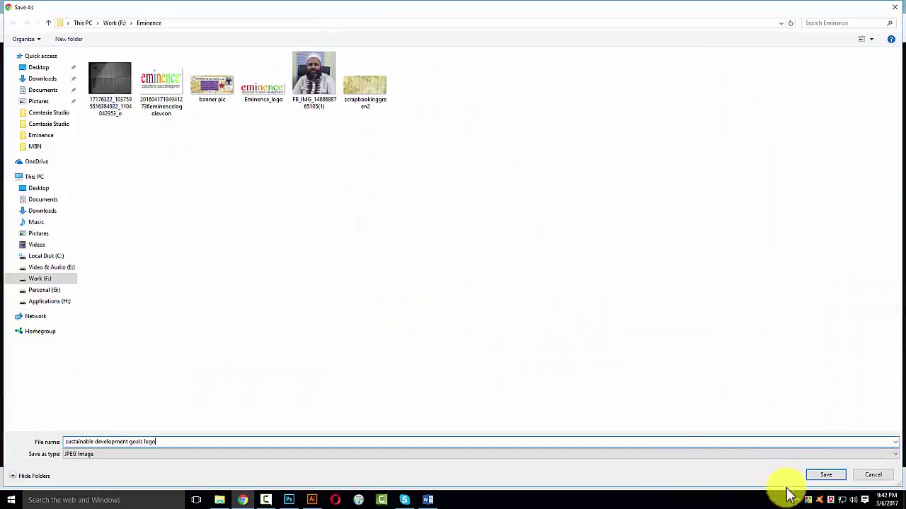
pyautogui.click(835, 479)
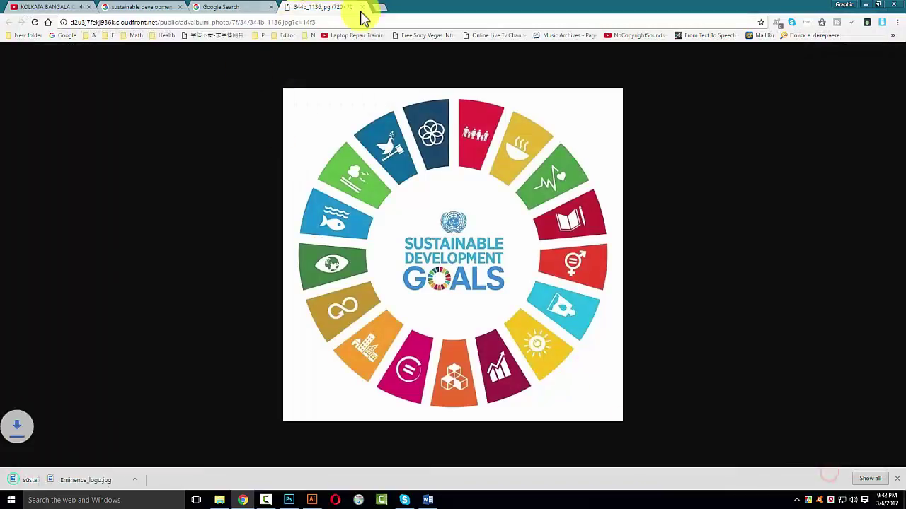
pyautogui.click(360, 8)
# Open the saved SDG logo file from the Eminence folder in Photoshop
pyautogui.click(309, 499)
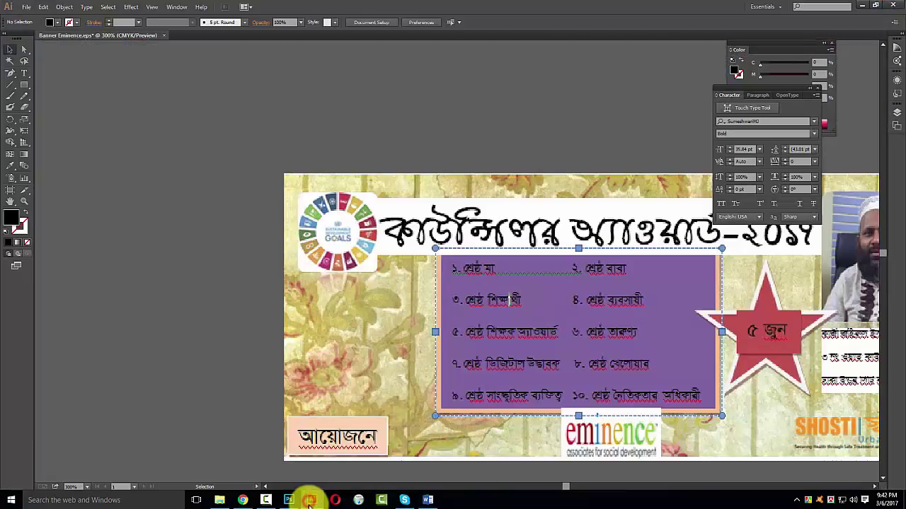
pyautogui.click(214, 277)
pyautogui.click(284, 492)
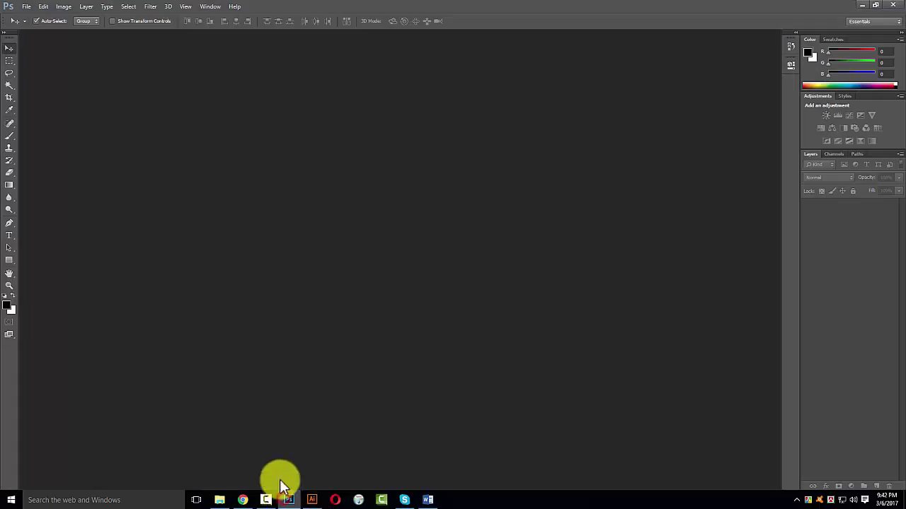
pyautogui.click(235, 498)
pyautogui.rightClick(573, 69)
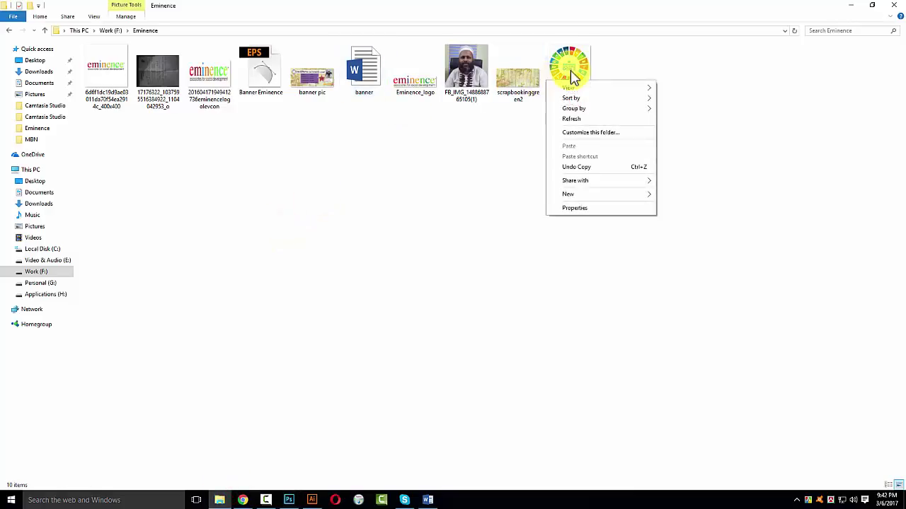
pyautogui.moveTo(602, 175)
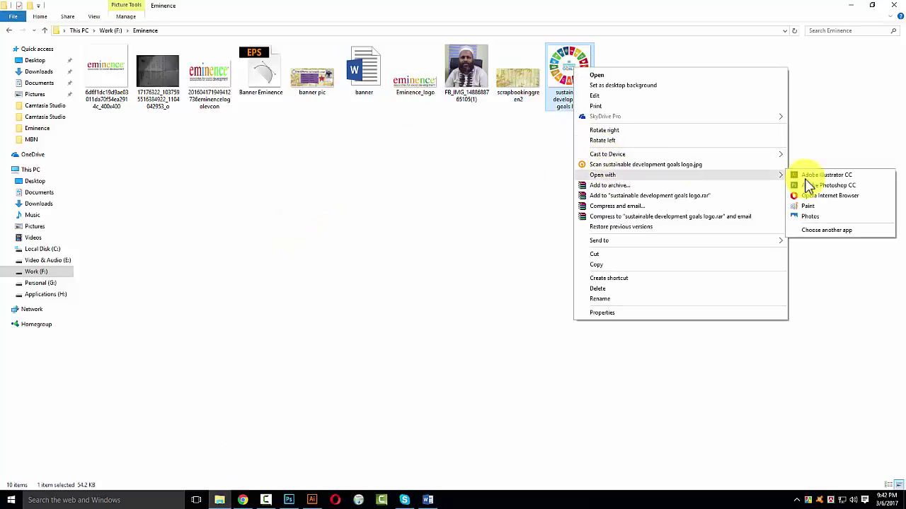
pyautogui.click(816, 185)
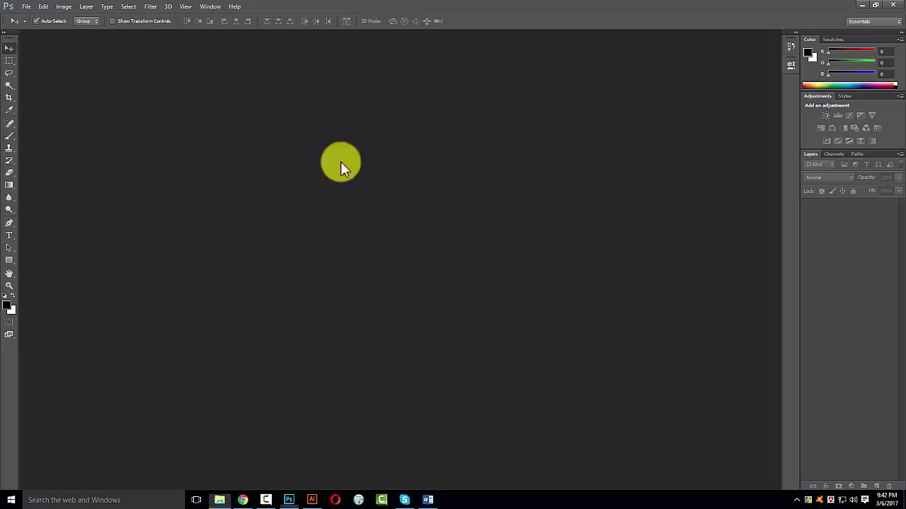
# Set the logo's resolution to 300 pixels/inch and merge a duplicated layer into the background
pyautogui.click(63, 10)
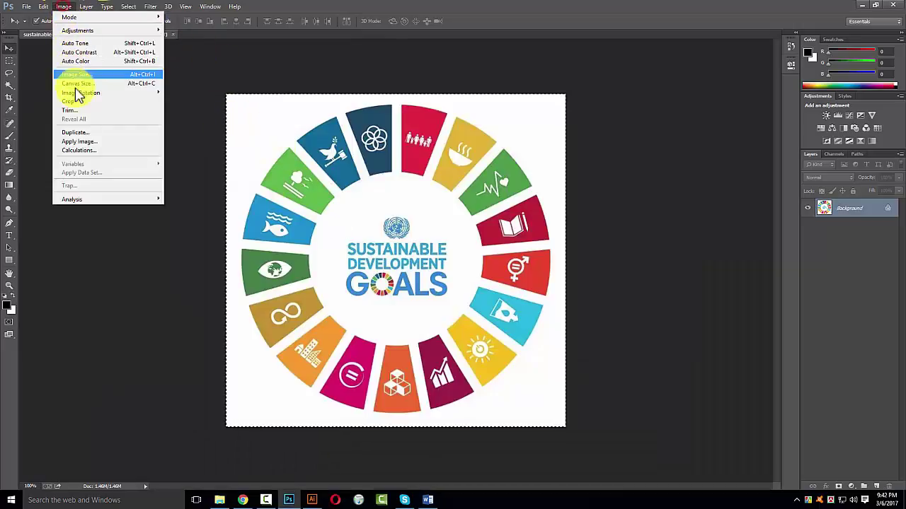
pyautogui.click(81, 72)
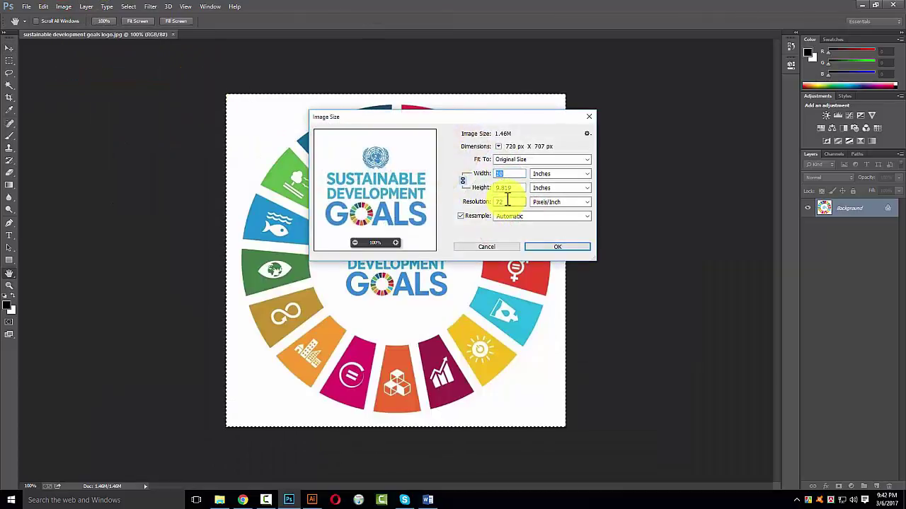
pyautogui.write('300')
pyautogui.press('Escape')
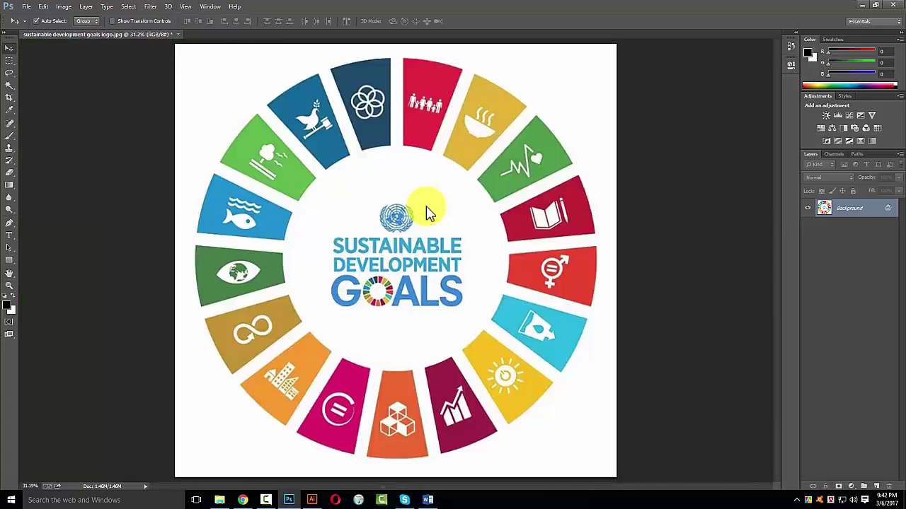
pyautogui.press('c')
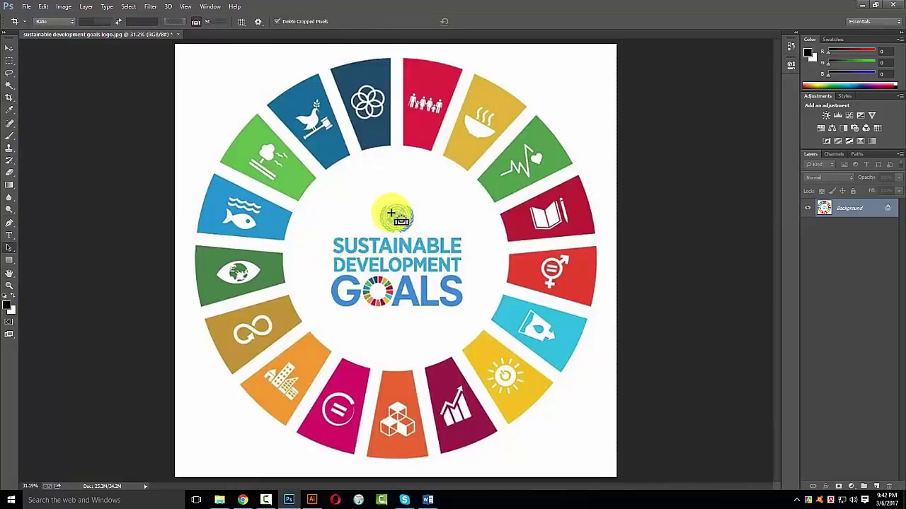
pyautogui.press('v')
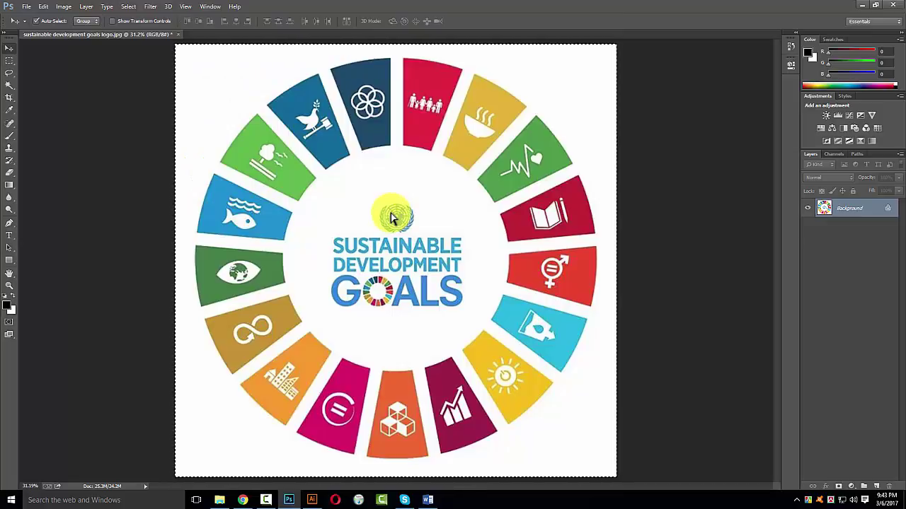
pyautogui.hotkey('ctrl', 'j')
pyautogui.hotkey('ctrl', 'e')
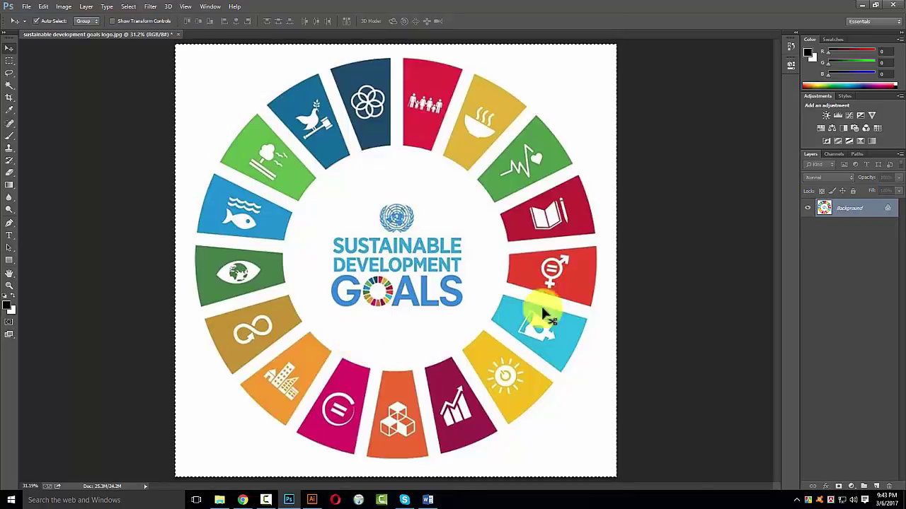
# Select the whole logo, then close it, saving the changes as JPEG
pyautogui.hotkey('ctrl', 'a')
pyautogui.hotkey('ctrl', 'w')
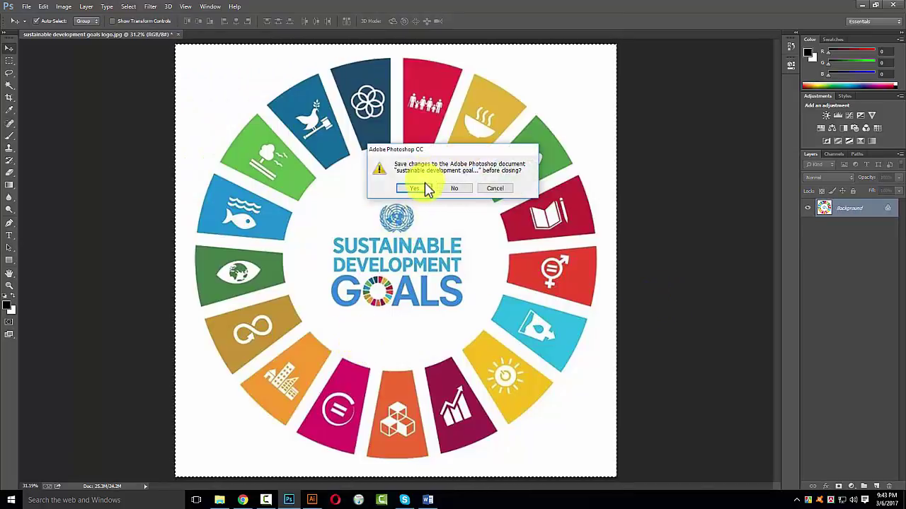
pyautogui.click(423, 187)
pyautogui.click(514, 136)
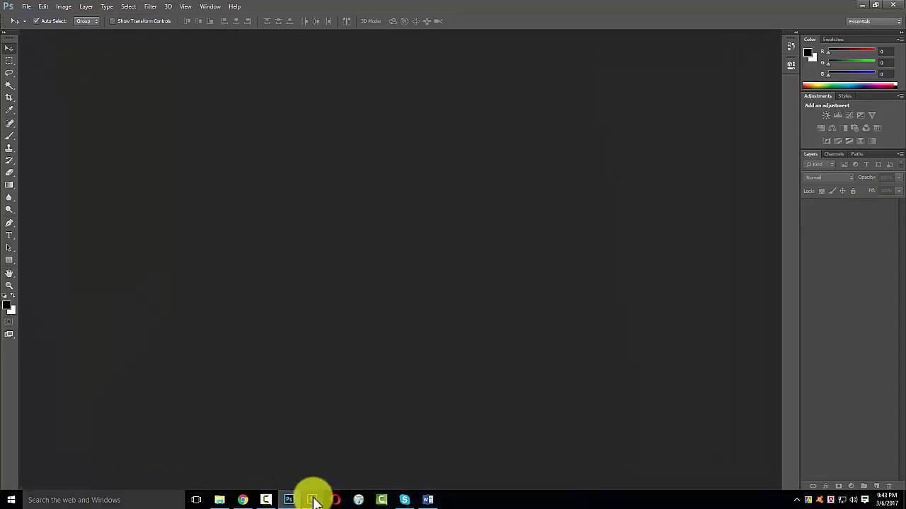
pyautogui.click(312, 501)
# Paste the SDG logo, scale it uniformly to 10%, and move it beside the banner
pyautogui.hotkey('ctrl', 'v')
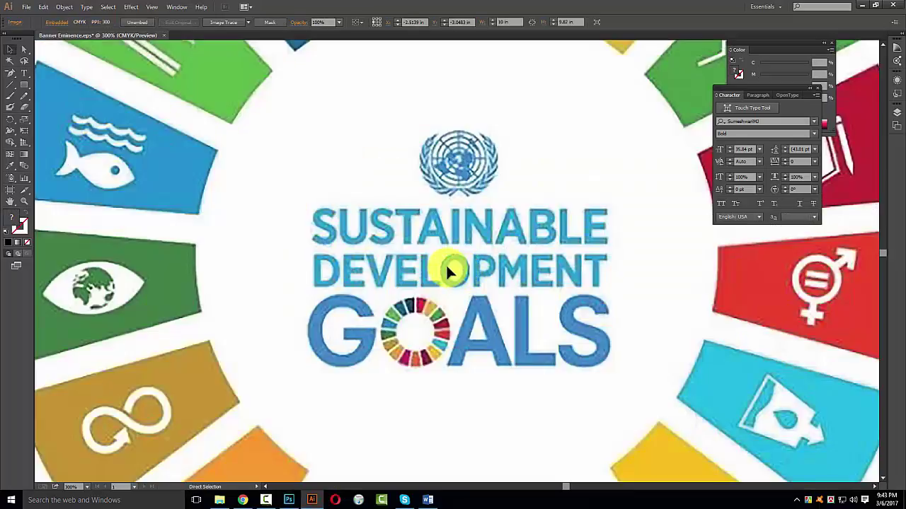
pyautogui.hotkey('ctrl', 'z')
pyautogui.hotkey('ctrl', 'w')
pyautogui.click(542, 263)
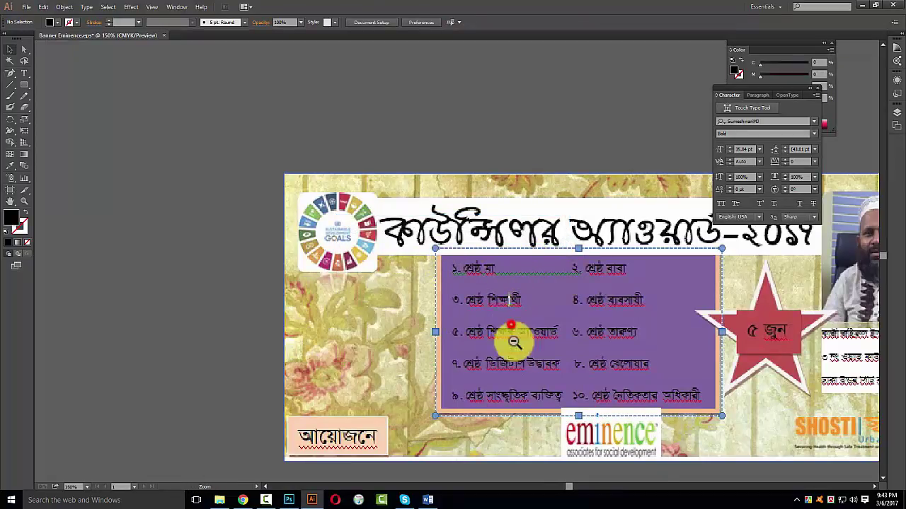
pyautogui.hotkey('ctrl', 'v')
pyautogui.press('Return')
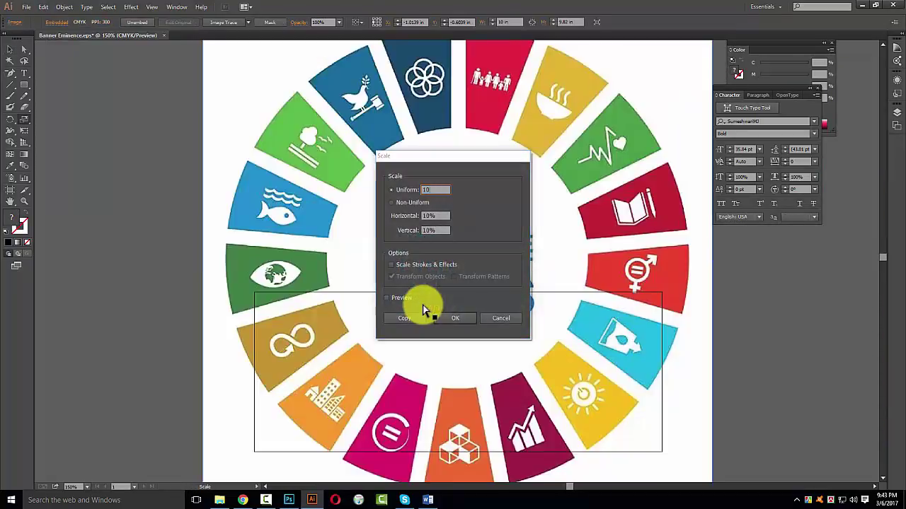
pyautogui.press('Return')
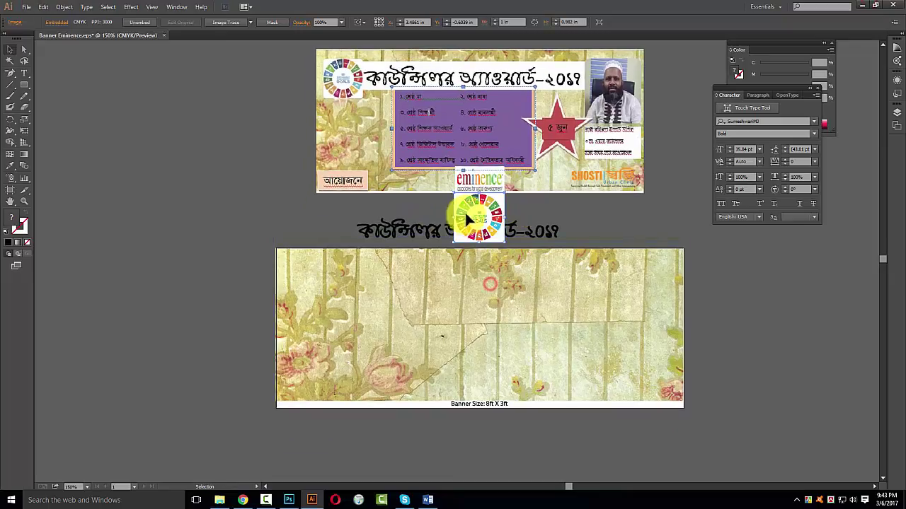
pyautogui.moveTo(464, 210); pyautogui.dragTo(201, 234)
# Zoom in on the small SDG logo and save Banner Eminence as EPS
pyautogui.moveTo(153, 151); pyautogui.dragTo(497, 370)
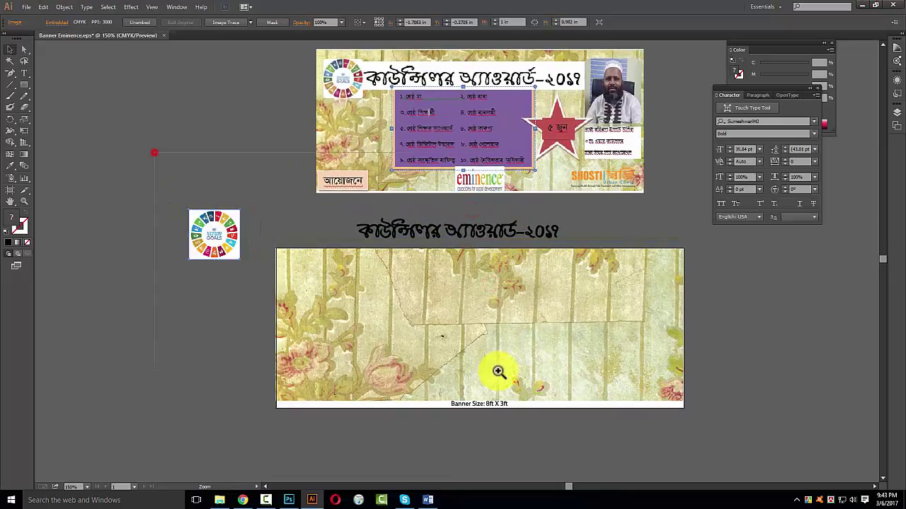
pyautogui.click(289, 500)
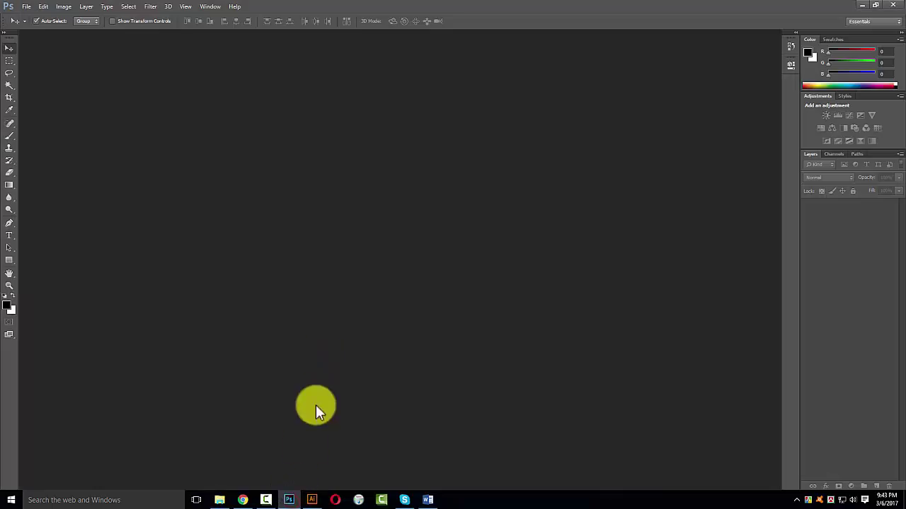
pyautogui.click(312, 500)
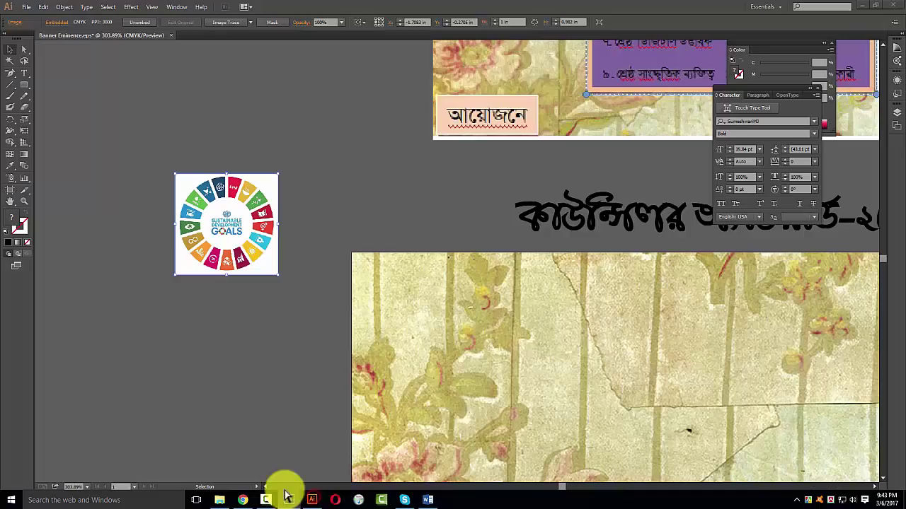
pyautogui.moveTo(163, 151); pyautogui.dragTo(394, 323)
pyautogui.hotkey('ctrl', 's')
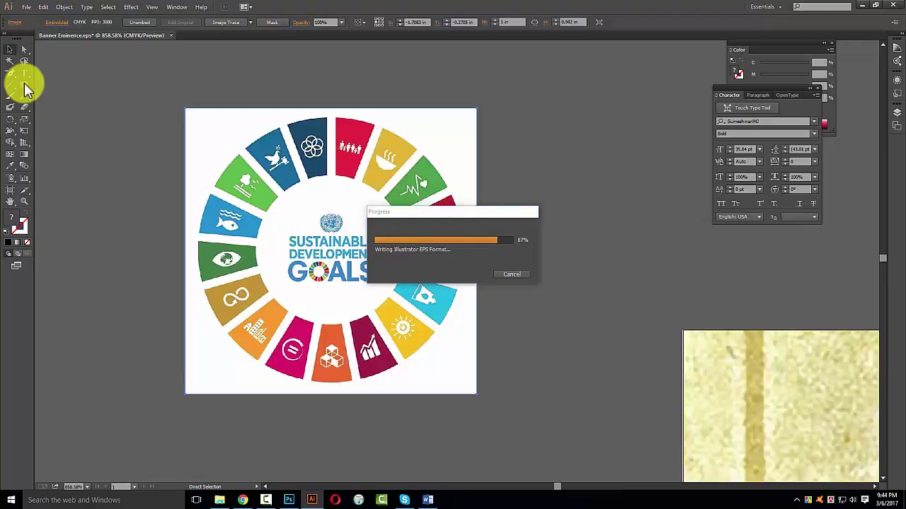
# Turn the circle drawn over the goals wheel into a 0.25 pt outline
pyautogui.press('z')
pyautogui.moveTo(221, 146); pyautogui.dragTo(473, 307)
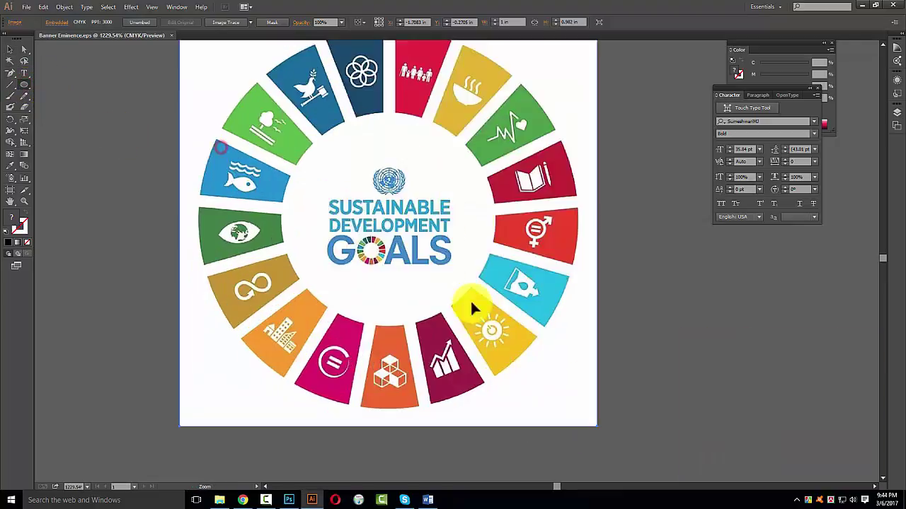
pyautogui.moveTo(336, 221)
pyautogui.mouseDown()
pyautogui.moveTo(377, 256)
pyautogui.moveTo(584, 352)
pyautogui.moveTo(578, 343)
pyautogui.mouseUp()
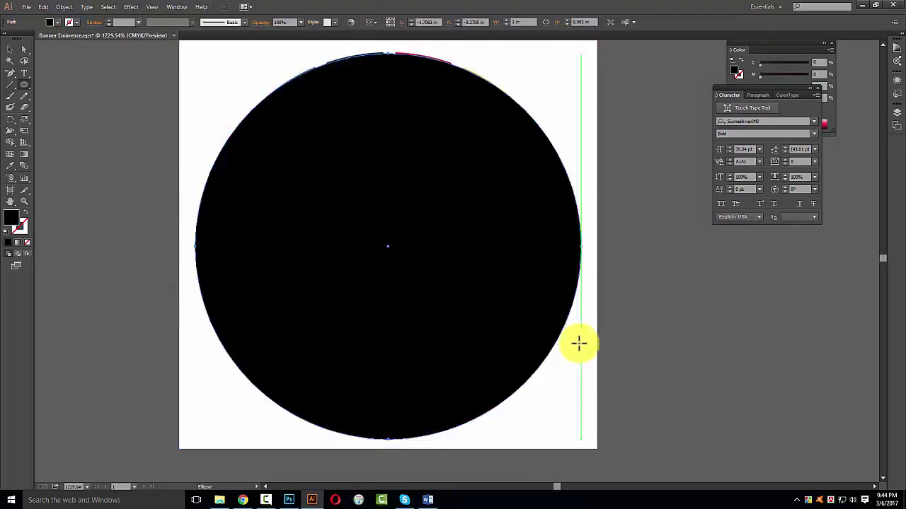
pyautogui.click(27, 213)
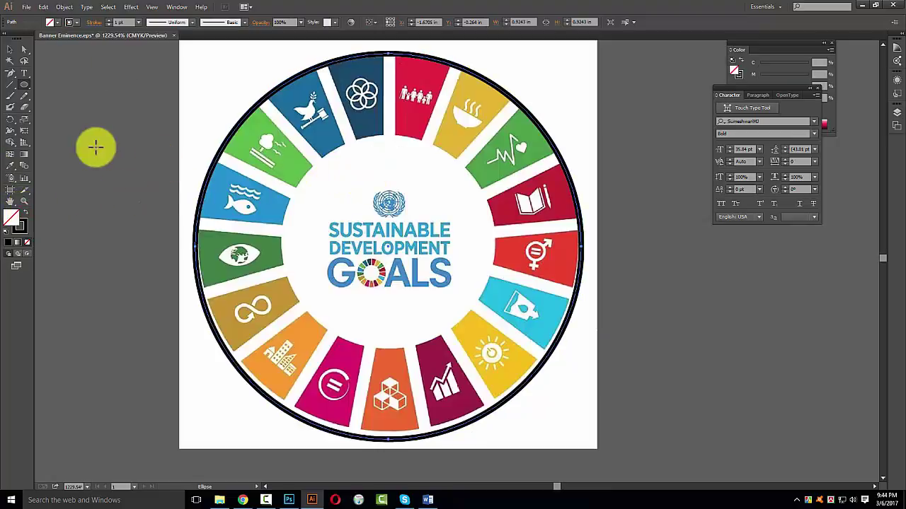
pyautogui.click(137, 22)
pyautogui.click(145, 31)
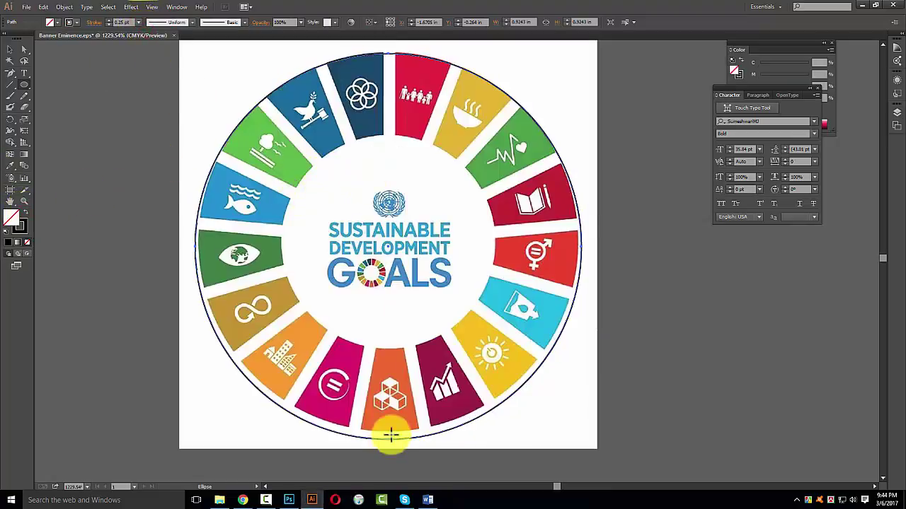
# Shrink the circle to fit the wheel and clip the logo image to it
pyautogui.press('v')
pyautogui.moveTo(389, 438); pyautogui.dragTo(385, 430)
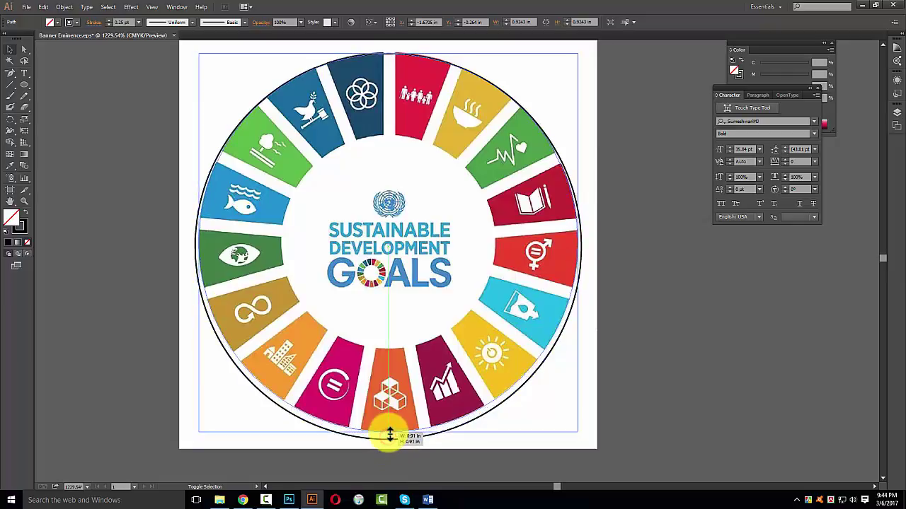
pyautogui.keyDown('shift'); pyautogui.click(214, 218); pyautogui.keyUp('shift')
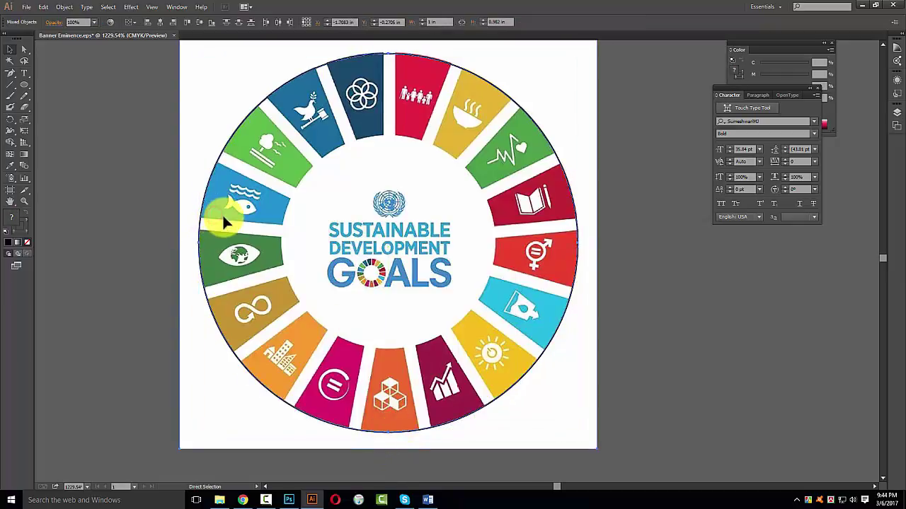
pyautogui.click(222, 213)
# Move the Bengali title and SDG logo onto the top-left of the banner
pyautogui.keyDown('ctrl'); pyautogui.keyDown('alt'); pyautogui.click(411, 257); pyautogui.keyUp('alt'); pyautogui.keyUp('ctrl')
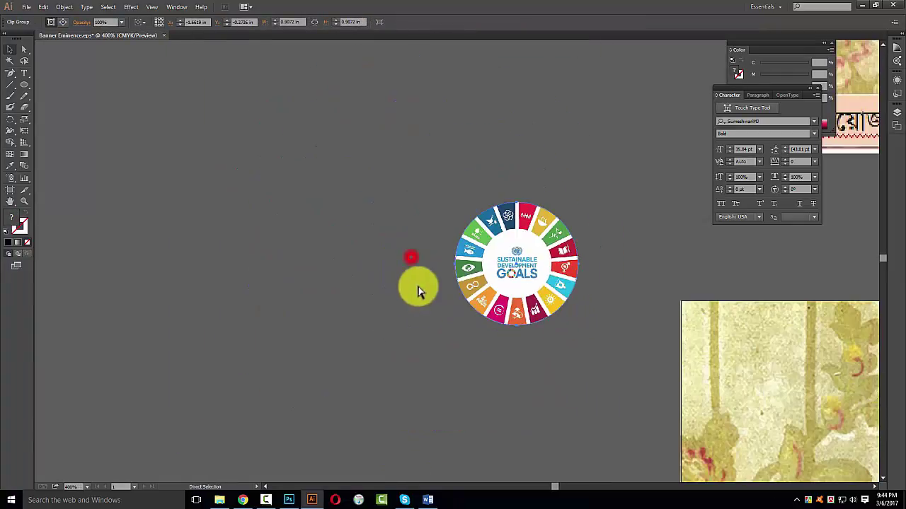
pyautogui.moveTo(555, 352); pyautogui.dragTo(399, 304)
pyautogui.keyDown('ctrl'); pyautogui.keyDown('alt'); pyautogui.click(503, 227); pyautogui.keyUp('alt'); pyautogui.keyUp('ctrl')
pyautogui.moveTo(503, 230); pyautogui.dragTo(362, 252)
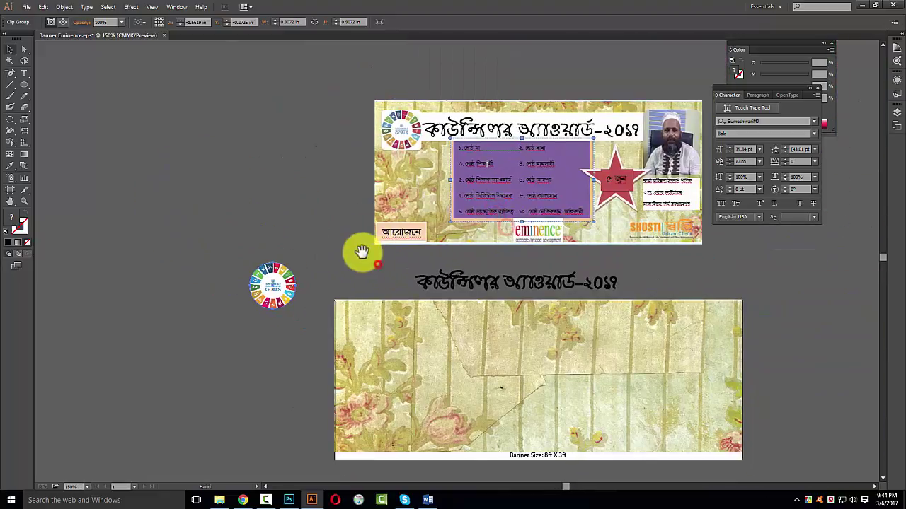
pyautogui.click(490, 277)
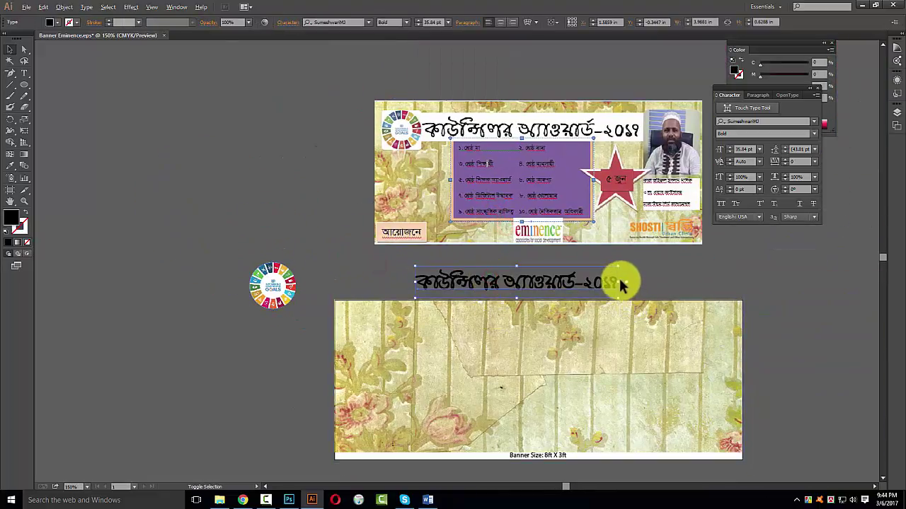
pyautogui.moveTo(569, 286); pyautogui.dragTo(600, 330)
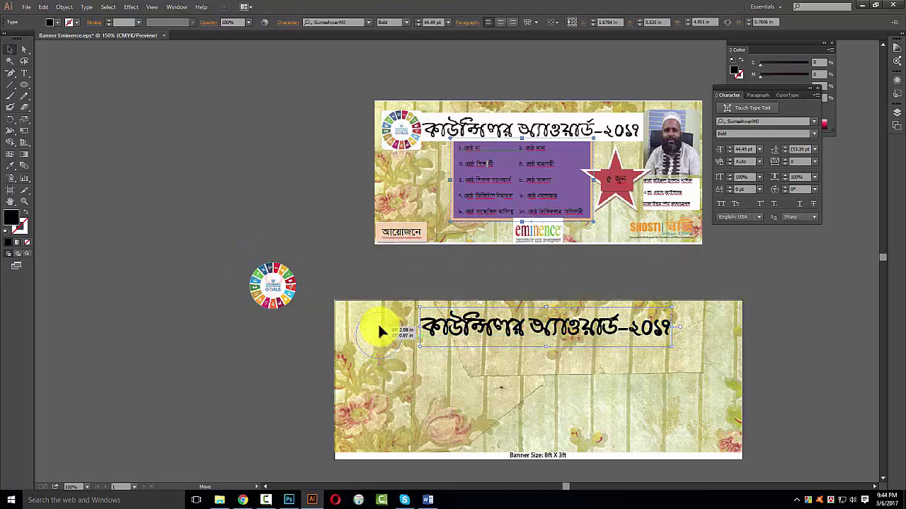
pyautogui.moveTo(378, 325); pyautogui.dragTo(377, 323)
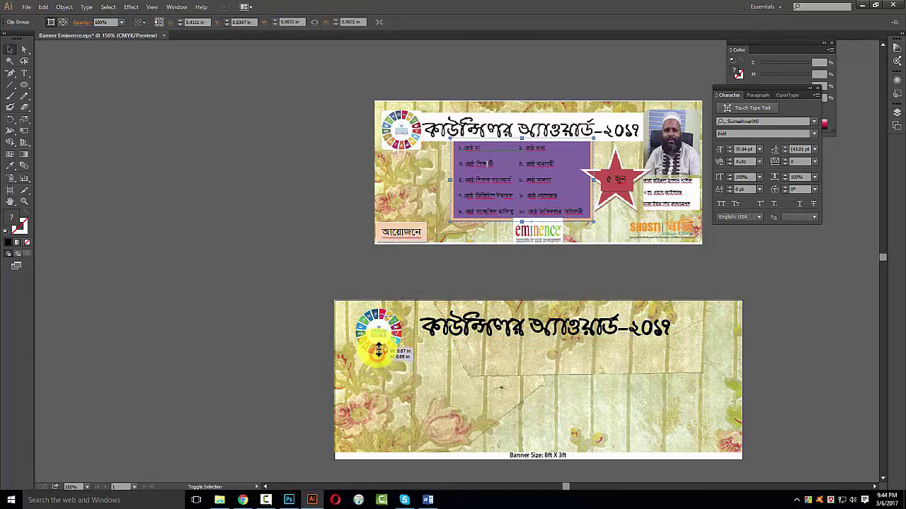
# Zoom to 300% and draw a rectangular bar across the Bengali title
pyautogui.scroll(5, 389, 347)
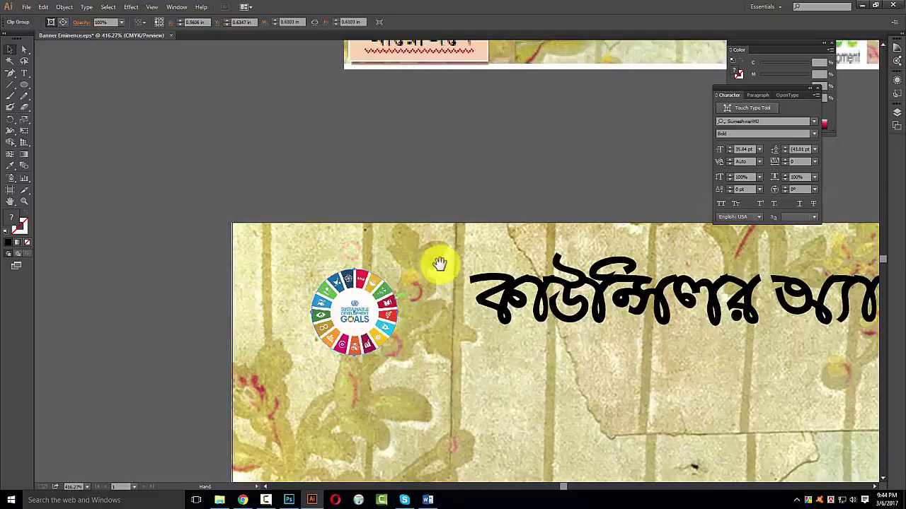
pyautogui.moveTo(437, 261); pyautogui.dragTo(372, 346)
pyautogui.keyDown('ctrl'); pyautogui.keyDown('alt'); pyautogui.click(404, 273); pyautogui.keyUp('alt'); pyautogui.keyUp('ctrl')
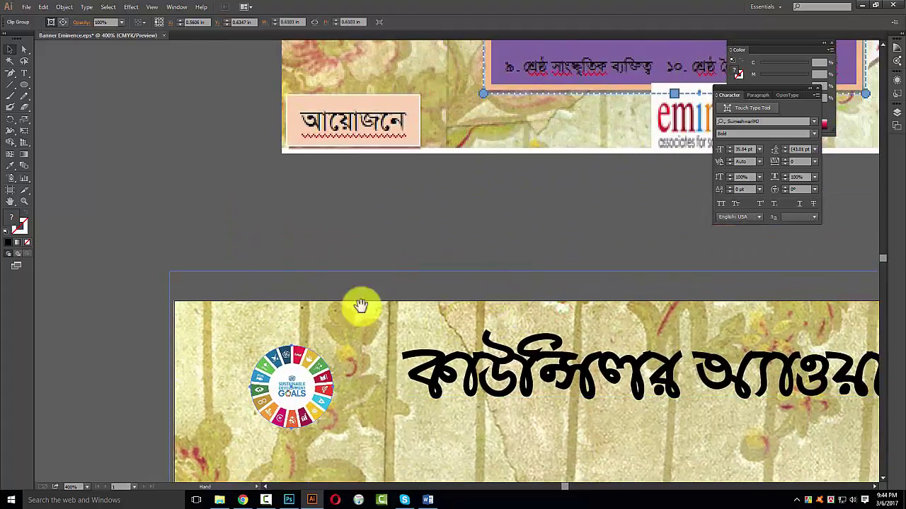
pyautogui.keyDown('ctrl'); pyautogui.keyDown('alt'); pyautogui.click(412, 236); pyautogui.keyUp('alt'); pyautogui.keyUp('ctrl')
pyautogui.moveTo(415, 222)
pyautogui.mouseDown()
pyautogui.moveTo(404, 333)
pyautogui.moveTo(404, 223)
pyautogui.mouseUp()
pyautogui.moveTo(369, 366); pyautogui.dragTo(385, 326)
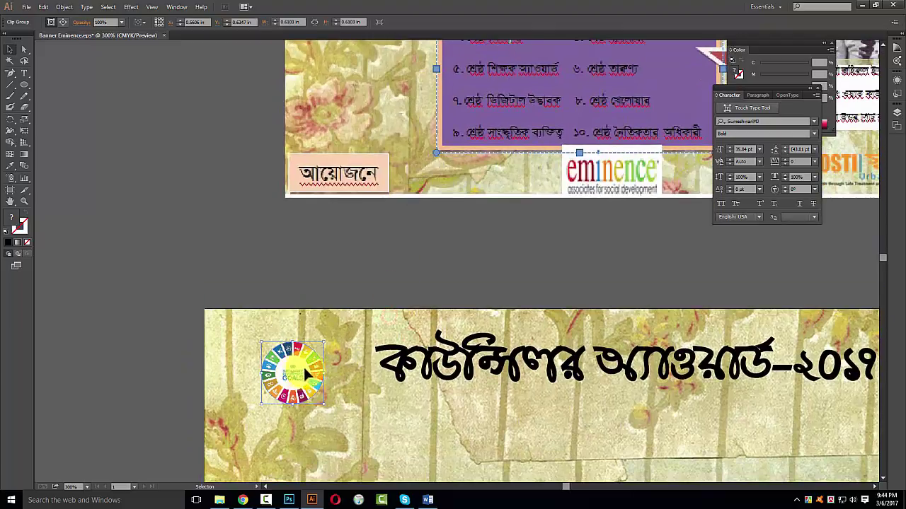
pyautogui.moveTo(461, 323); pyautogui.dragTo(415, 287)
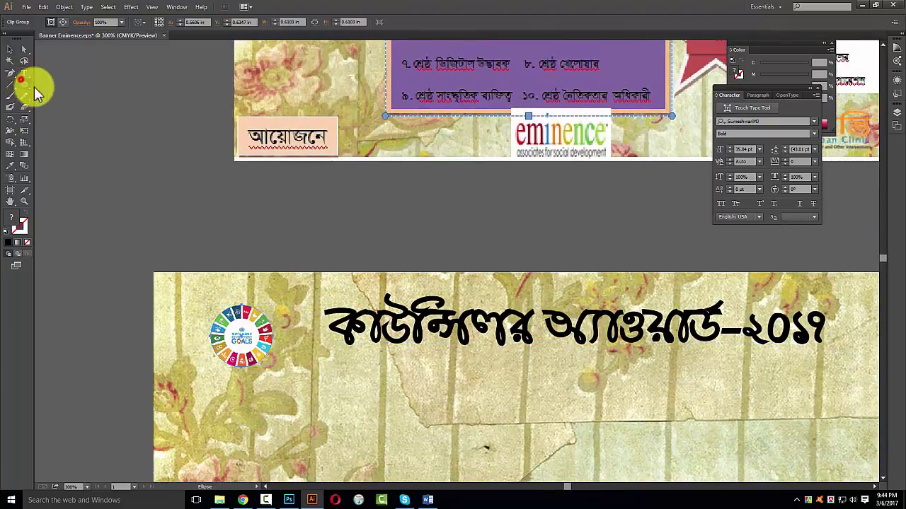
pyautogui.click(41, 84)
pyautogui.moveTo(265, 311); pyautogui.dragTo(845, 360)
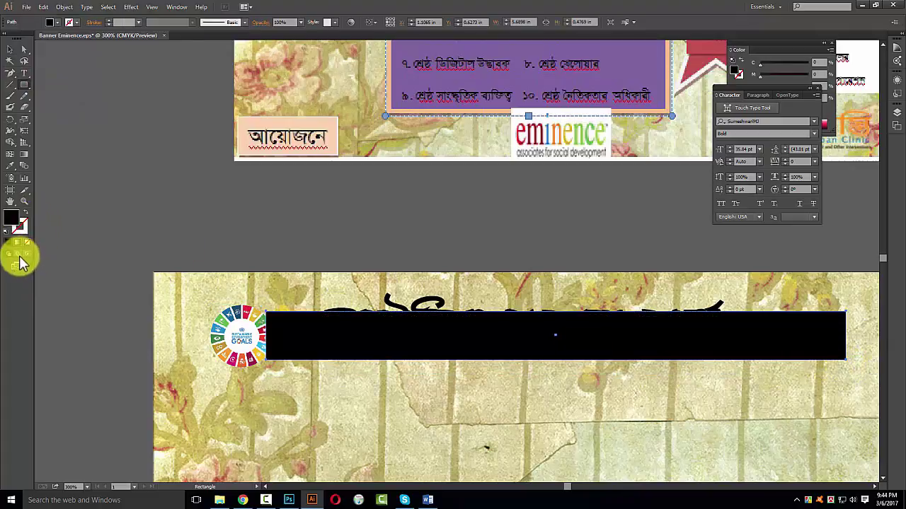
# Fill the title bar white and make it slightly taller
pyautogui.click(825, 114)
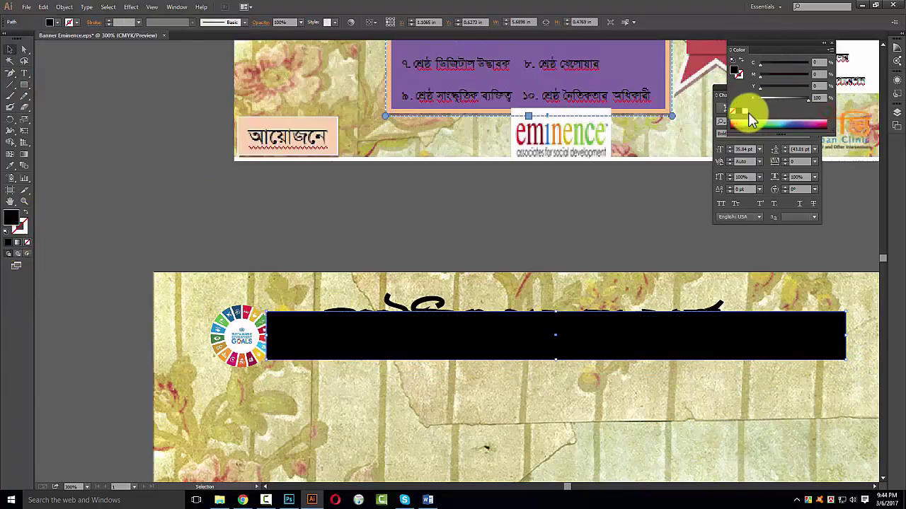
pyautogui.click(739, 120)
pyautogui.hscroll(2, 396, 280)
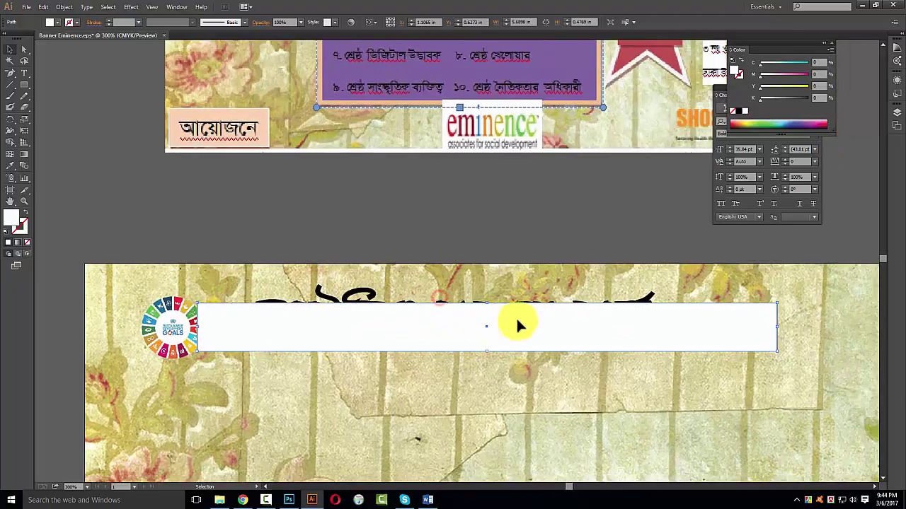
pyautogui.keyDown('shift'); pyautogui.click(538, 278); pyautogui.keyUp('shift')
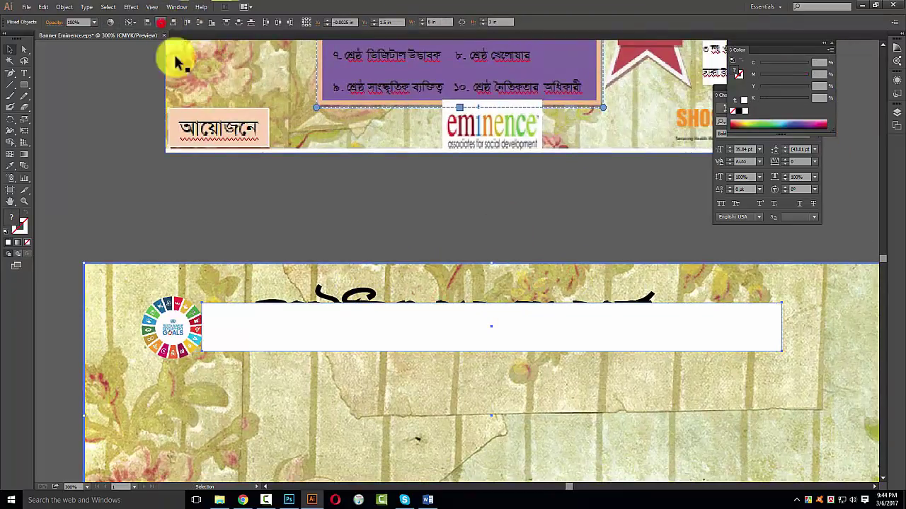
pyautogui.click(449, 189)
pyautogui.click(479, 330)
pyautogui.moveTo(493, 304); pyautogui.dragTo(494, 297)
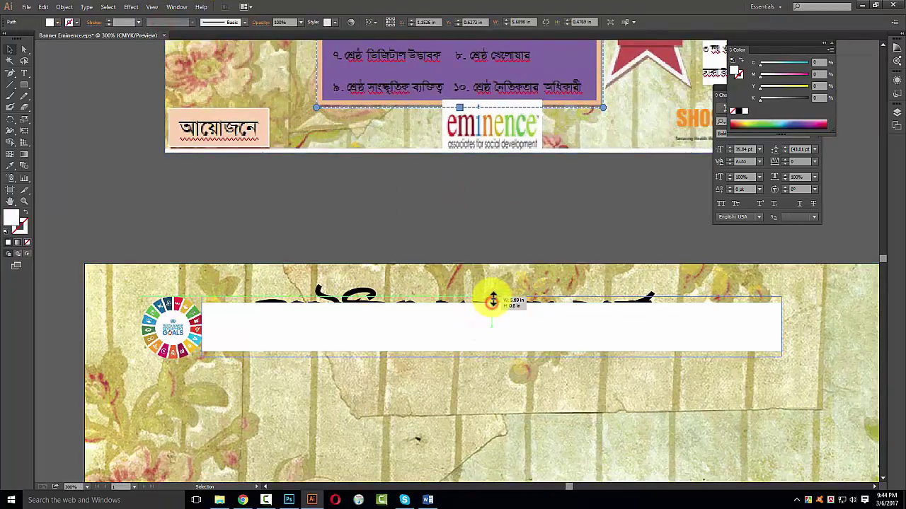
# Center the title horizontally and vertically in the white box, then nudge it down
pyautogui.click(387, 296)
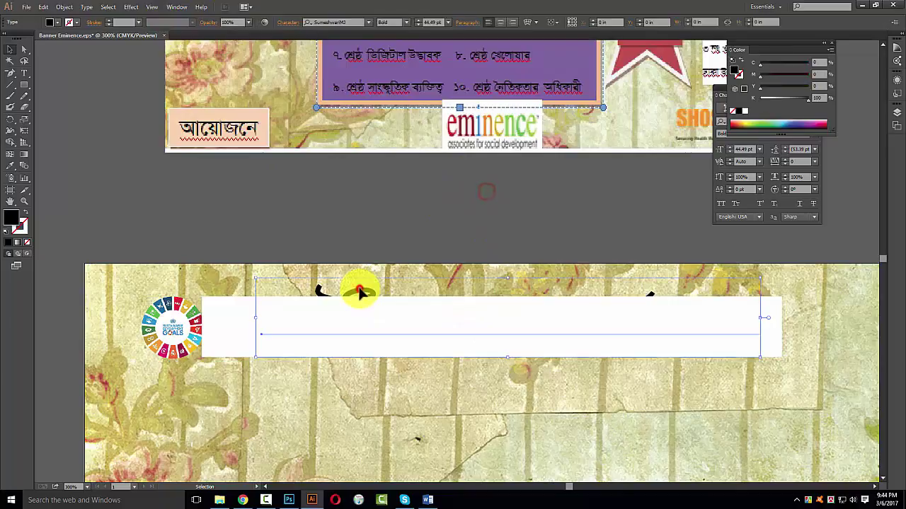
pyautogui.keyDown('shift'); pyautogui.click(773, 308); pyautogui.keyUp('shift')
pyautogui.click(315, 24)
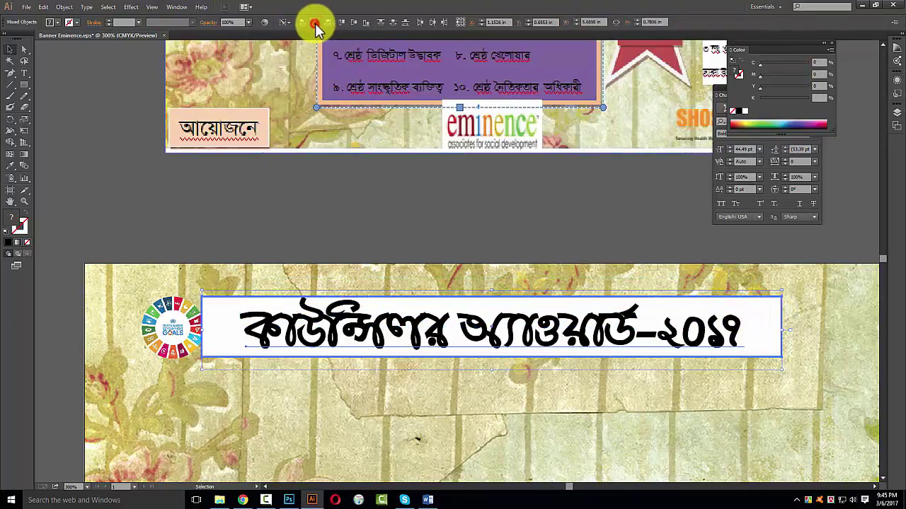
pyautogui.click(355, 24)
pyautogui.click(422, 202)
pyautogui.click(394, 317)
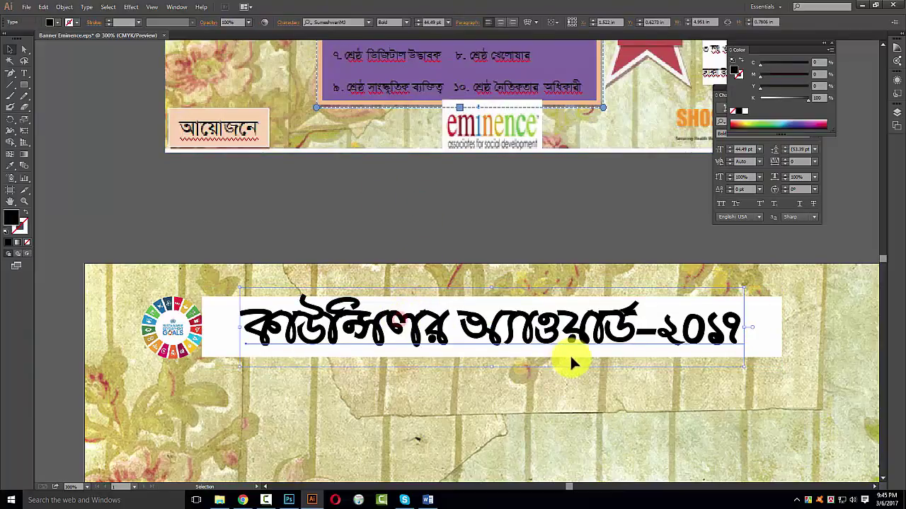
pyautogui.press('Down')
pyautogui.press('Down')
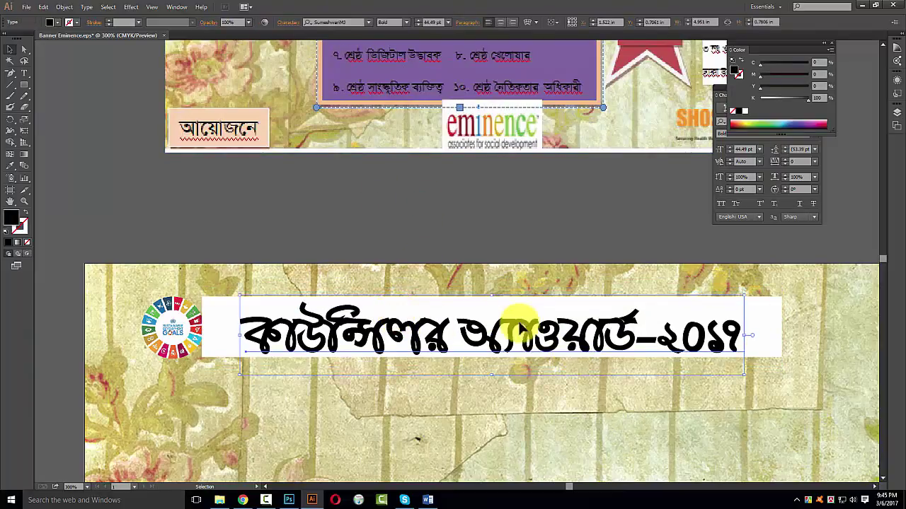
# Stretch the title slightly wider and fill it navy C100 M100 Y0 K30
pyautogui.moveTo(241, 337); pyautogui.dragTo(234, 337)
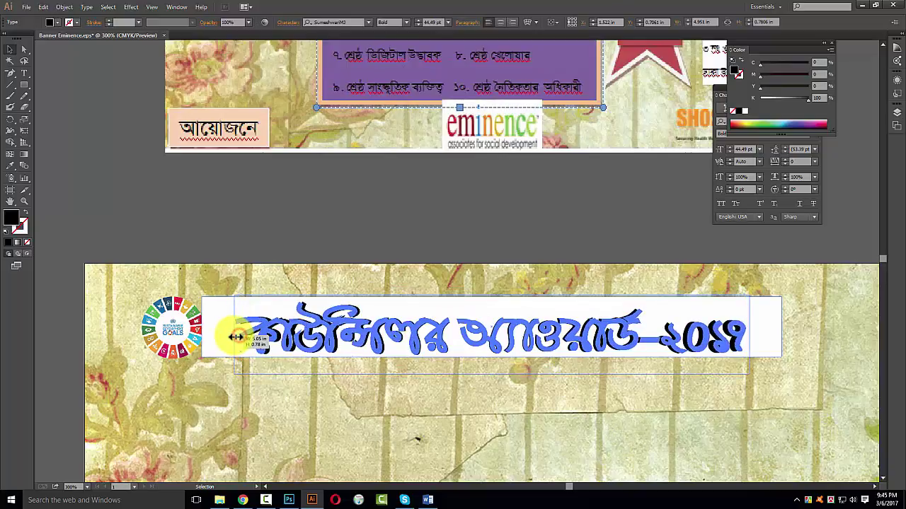
pyautogui.click(204, 319)
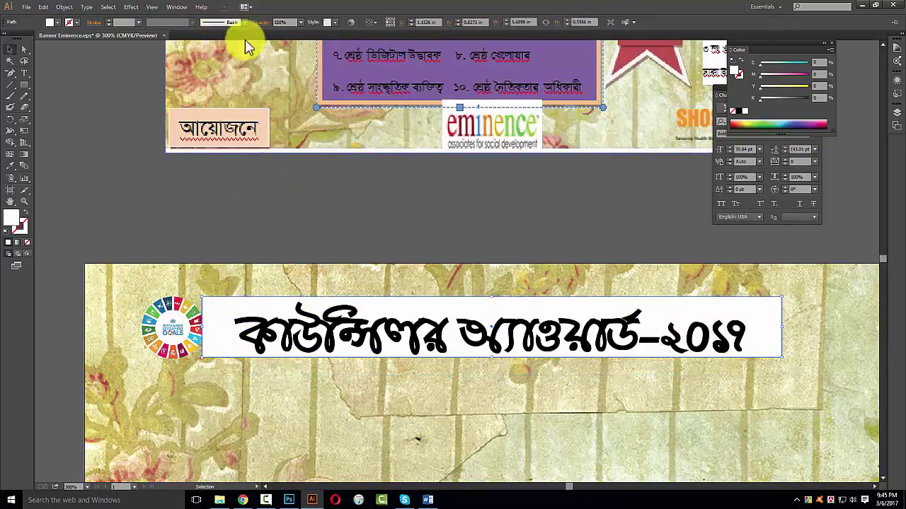
pyautogui.click(318, 327)
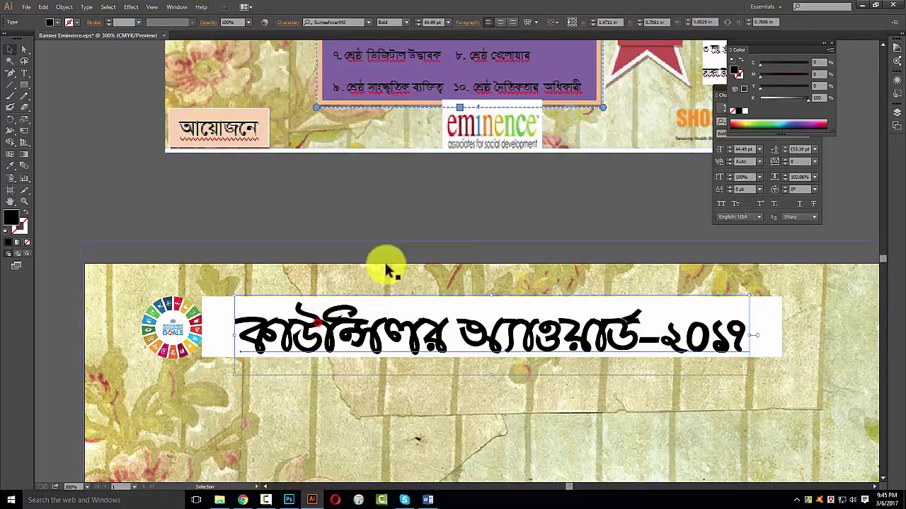
pyautogui.click(747, 109)
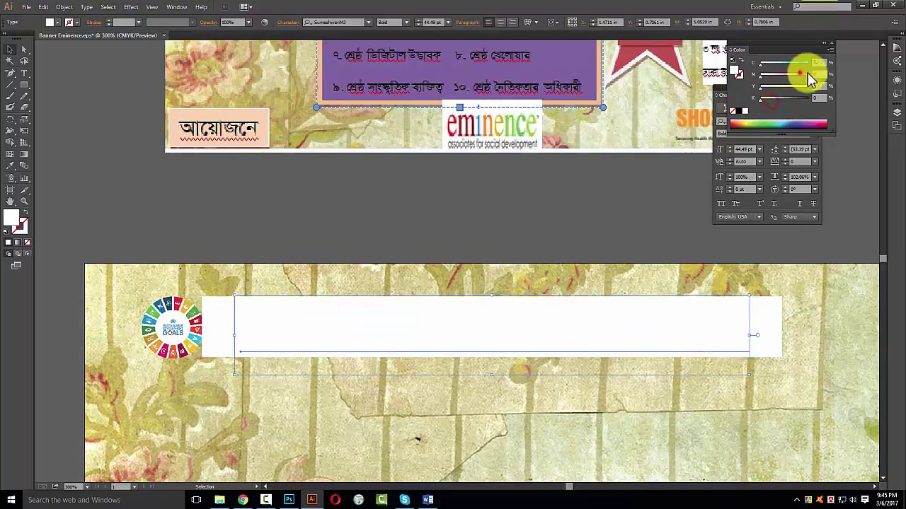
pyautogui.press('Return')
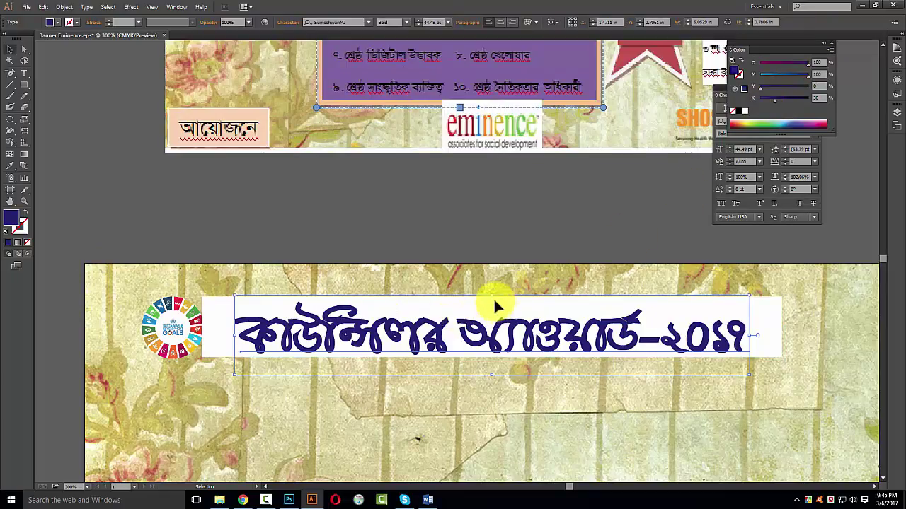
# Trim the white strip's left edge and align the SDG logo against it
pyautogui.click(425, 223)
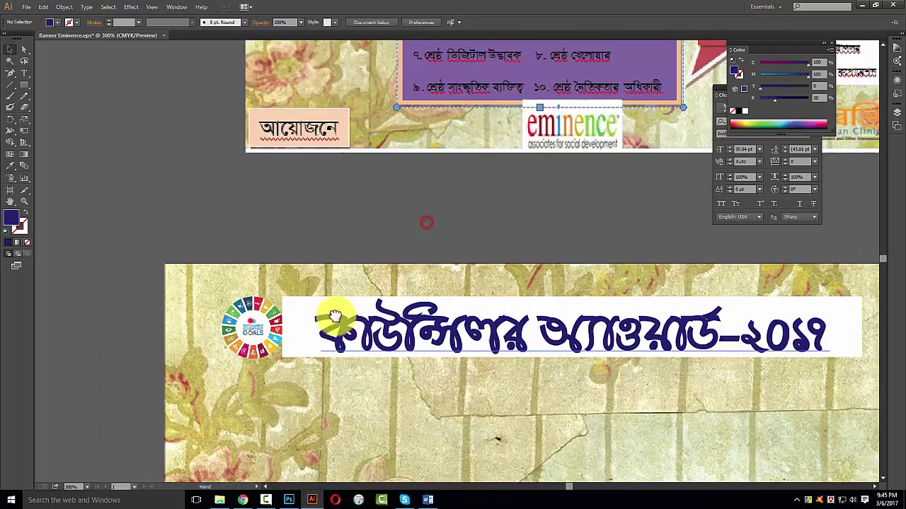
pyautogui.hscroll(-3, 425, 221)
pyautogui.click(320, 325)
pyautogui.moveTo(311, 323)
pyautogui.mouseDown()
pyautogui.moveTo(330, 324)
pyautogui.moveTo(313, 314)
pyautogui.mouseUp()
pyautogui.click(371, 196)
pyautogui.keyDown('shift'); pyautogui.click(332, 291); pyautogui.keyUp('shift')
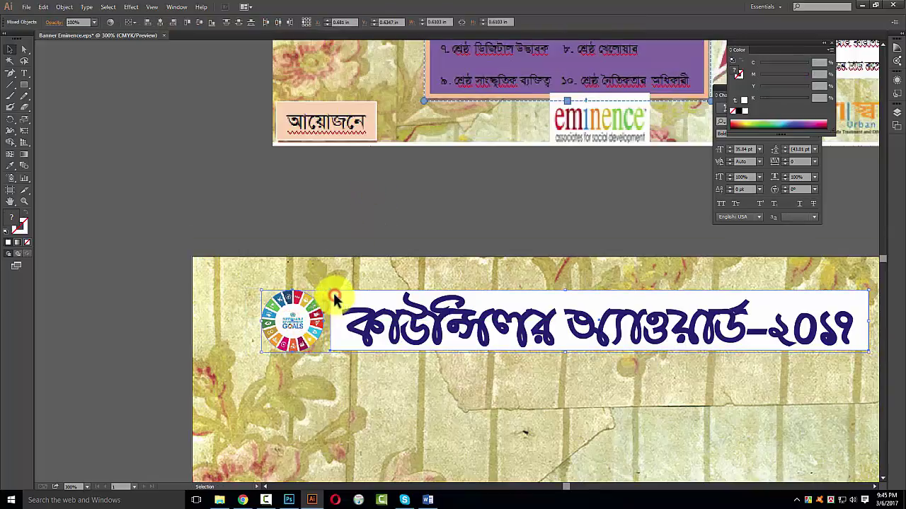
pyautogui.click(199, 22)
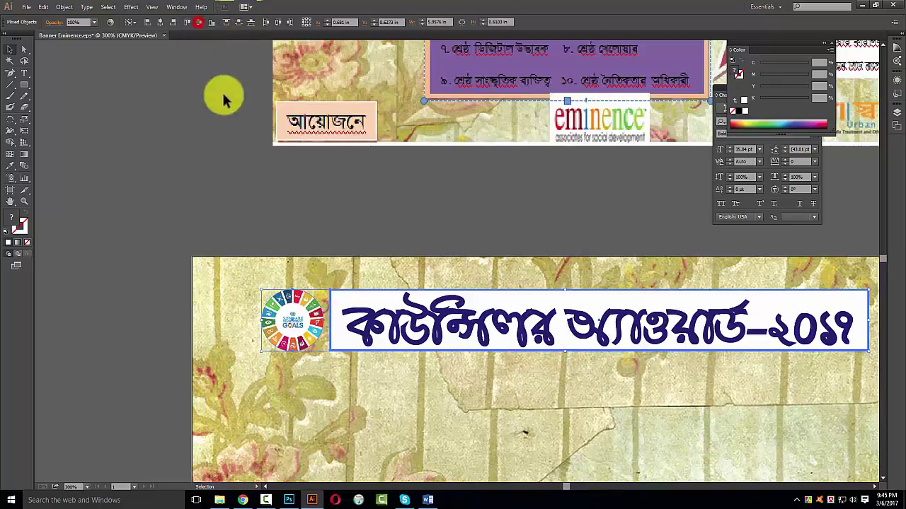
pyautogui.click(255, 173)
# Zoom in on the logo and readjust the white strip's left edge, undoing an overstretch
pyautogui.moveTo(531, 384); pyautogui.dragTo(205, 194)
pyautogui.moveTo(332, 323); pyautogui.dragTo(319, 265)
pyautogui.click(315, 269)
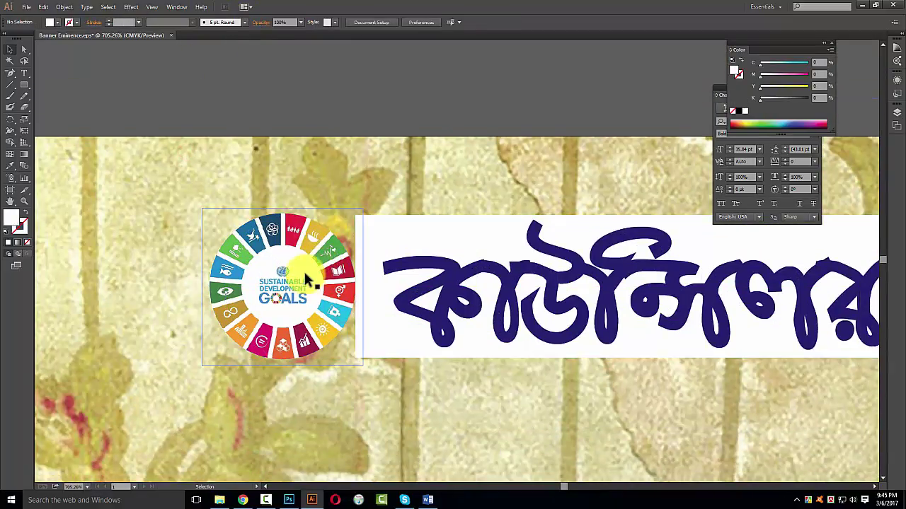
pyautogui.keyDown('shift'); pyautogui.click(398, 221); pyautogui.keyUp('shift')
pyautogui.moveTo(362, 244); pyautogui.dragTo(356, 246)
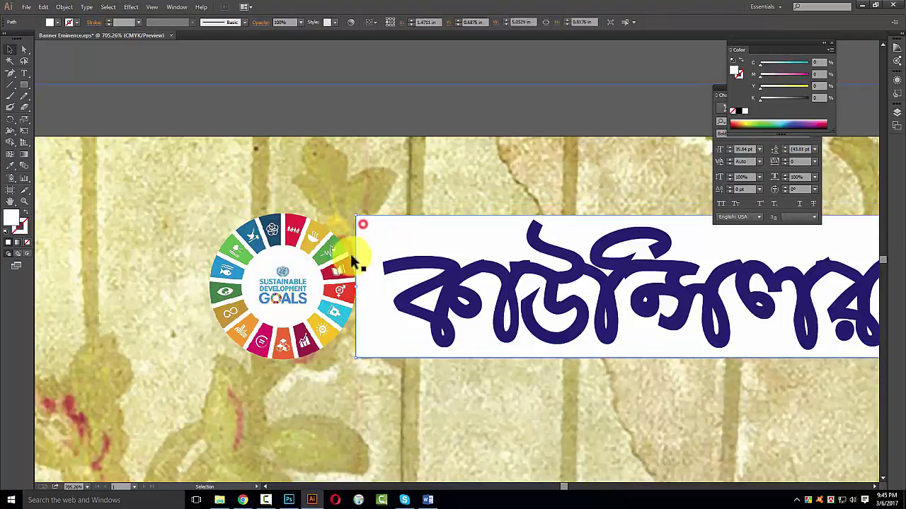
pyautogui.moveTo(357, 288); pyautogui.dragTo(217, 293)
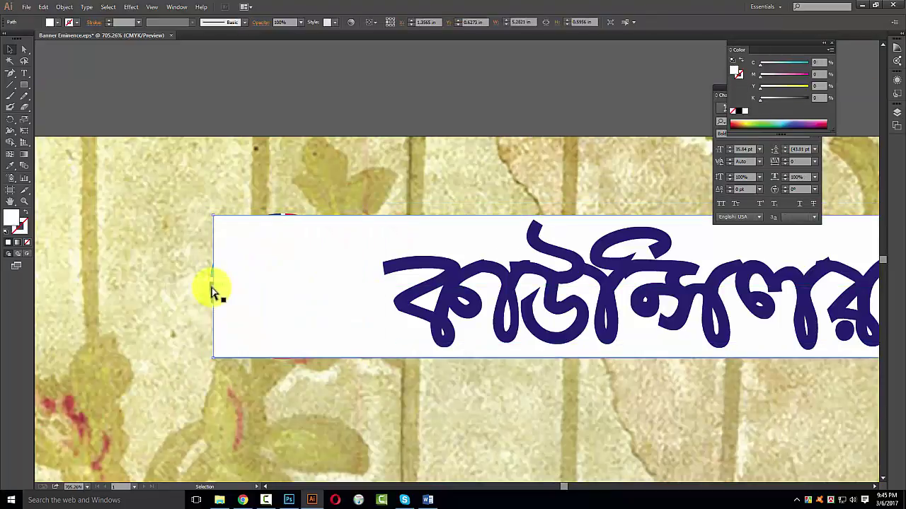
pyautogui.hotkey('ctrl', 'z')
pyautogui.click(314, 60)
# Give the logo a white backing and black circle outline, then clip it to the circle
pyautogui.rightClick(269, 286)
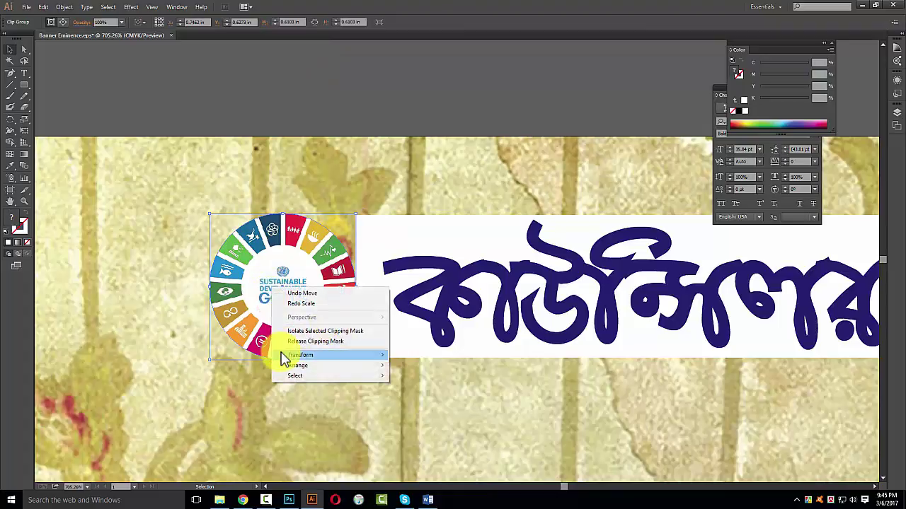
pyautogui.click(279, 356)
pyautogui.click(306, 84)
pyautogui.click(306, 218)
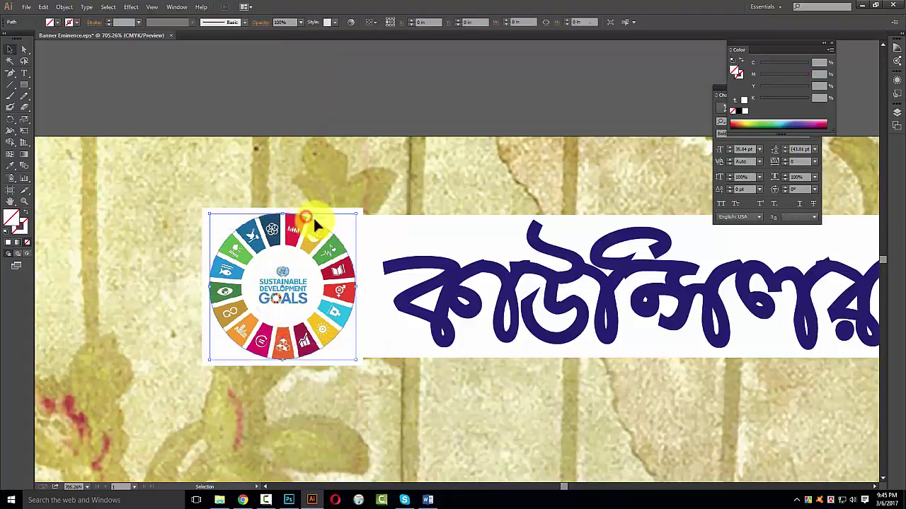
pyautogui.click(736, 113)
pyautogui.click(352, 48)
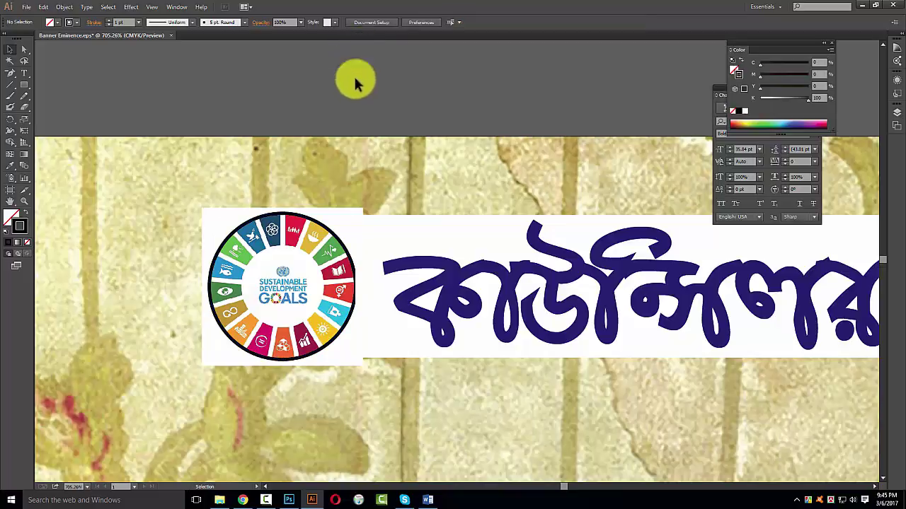
pyautogui.click(318, 226)
pyautogui.keyDown('shift'); pyautogui.click(343, 219); pyautogui.keyUp('shift')
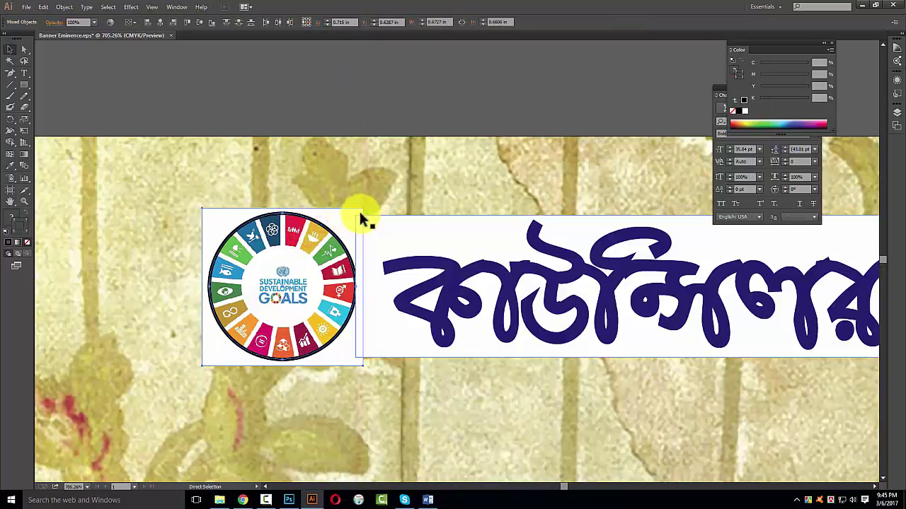
pyautogui.hotkey('ctrl', '7')
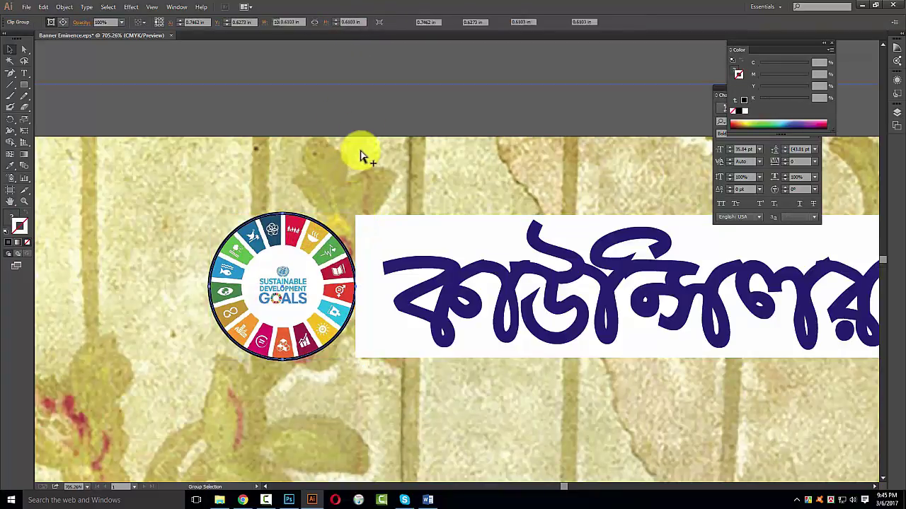
# Deselect to check the clipped logo, then select its outline circle
pyautogui.click(345, 60)
pyautogui.click(320, 104)
pyautogui.click(368, 171)
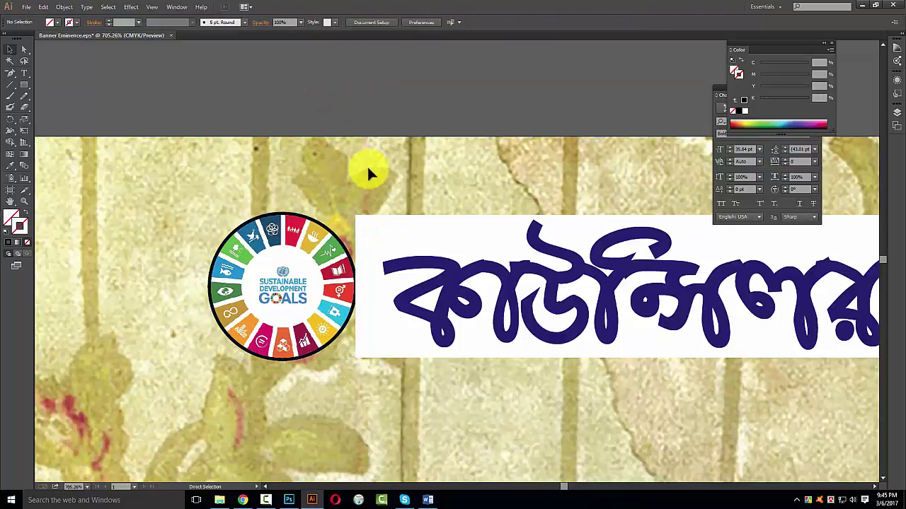
pyautogui.click(323, 230)
pyautogui.click(281, 205)
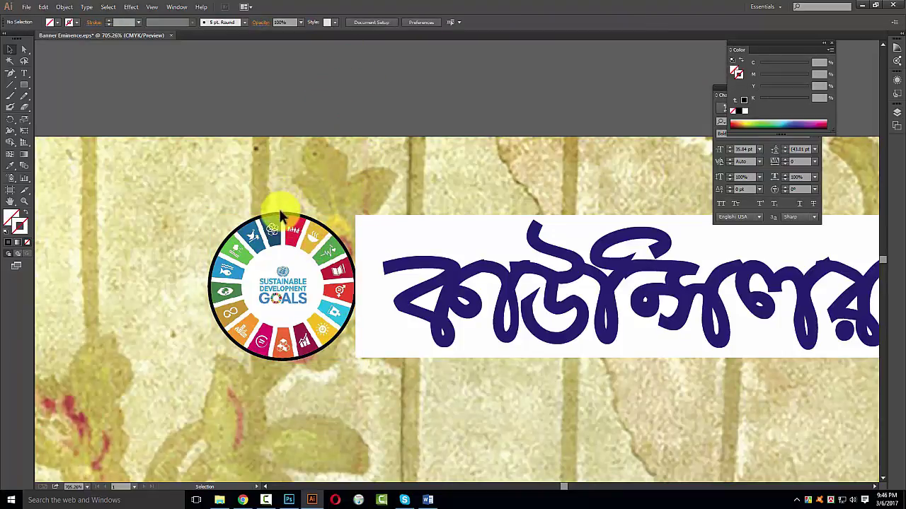
pyautogui.click(281, 215)
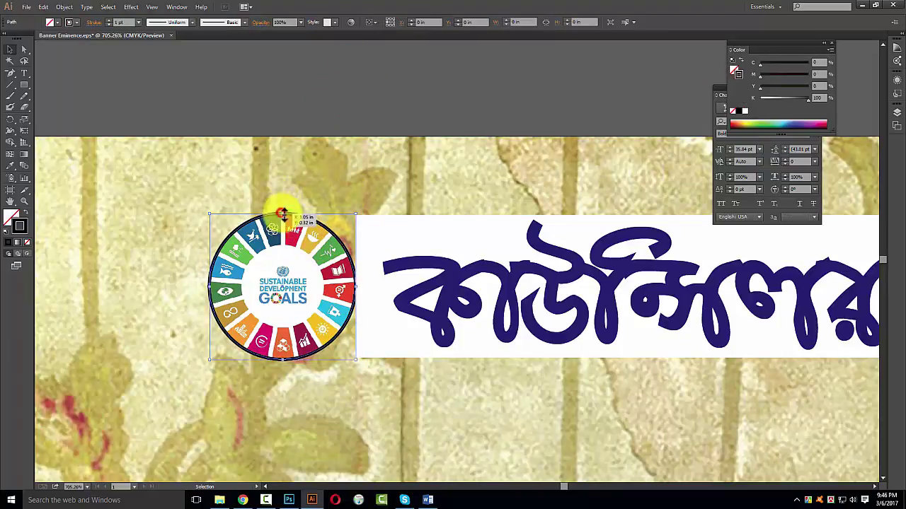
# Turn the logo circle's outline white and expand it into filled shapes
pyautogui.click(744, 112)
pyautogui.click(382, 117)
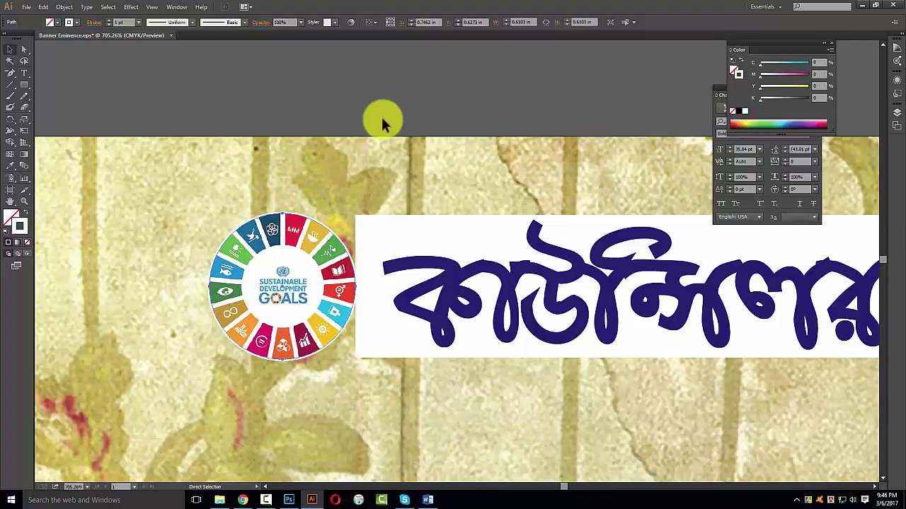
pyautogui.press('v')
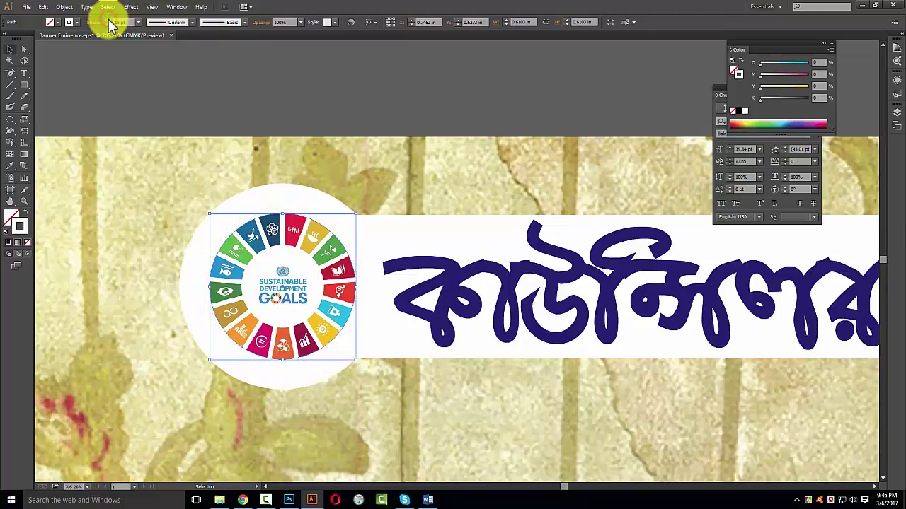
pyautogui.click(64, 7)
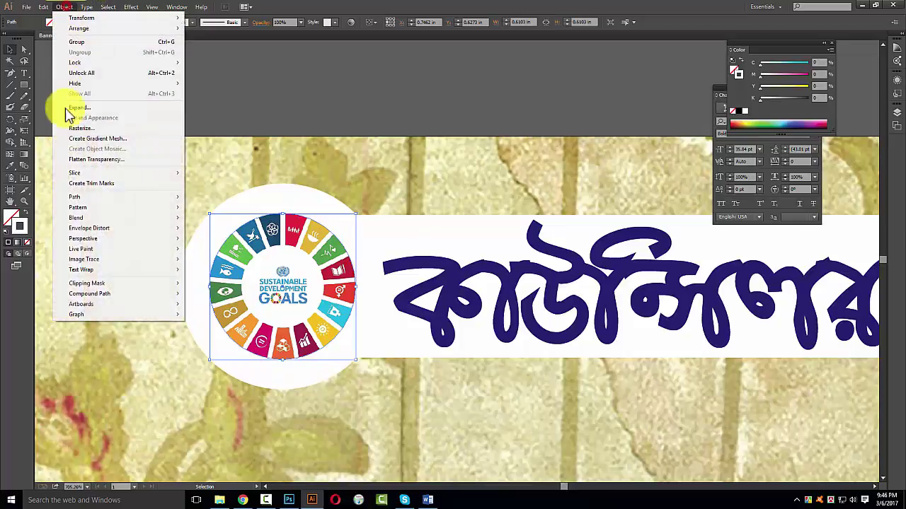
pyautogui.click(86, 109)
pyautogui.click(428, 302)
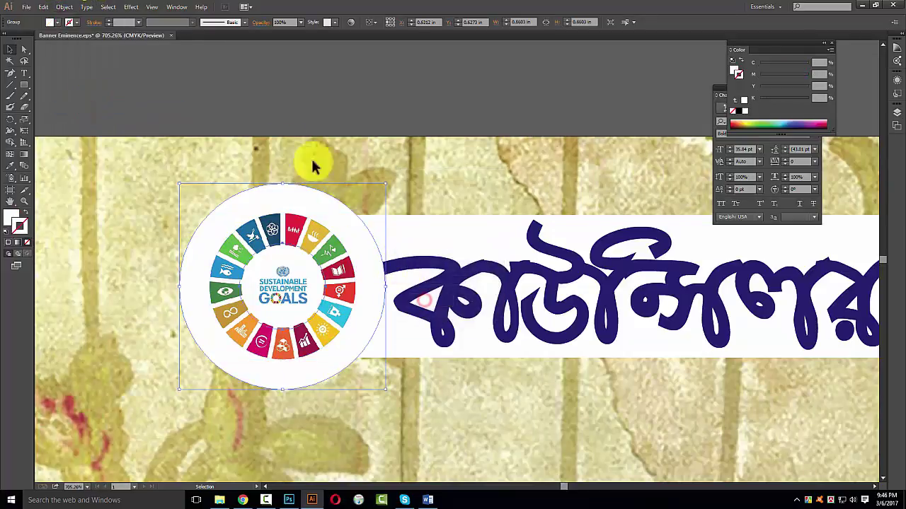
pyautogui.click(230, 74)
pyautogui.scroll(-3, 485, 284)
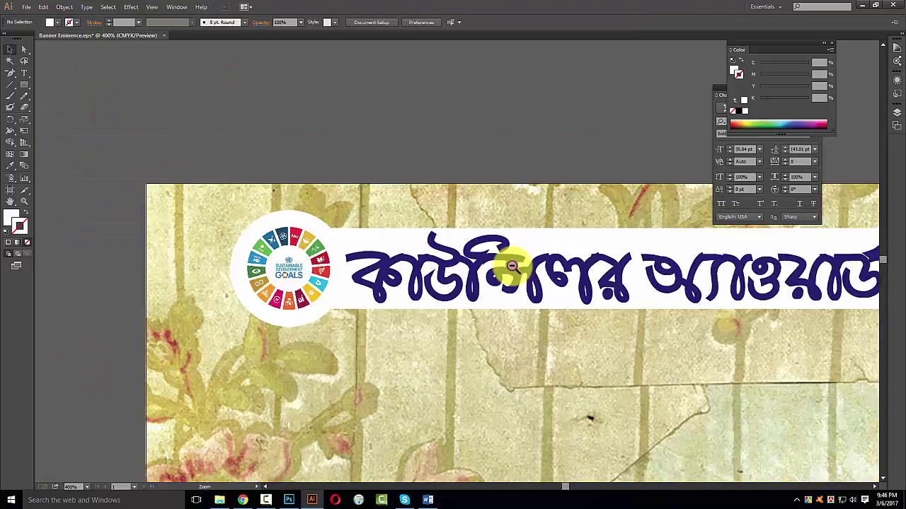
pyautogui.scroll(-3, 512, 262)
pyautogui.moveTo(233, 212); pyautogui.dragTo(378, 283)
# Enlarge the SDG logo slightly and shrink the heading from its left side
pyautogui.moveTo(716, 303); pyautogui.dragTo(671, 322)
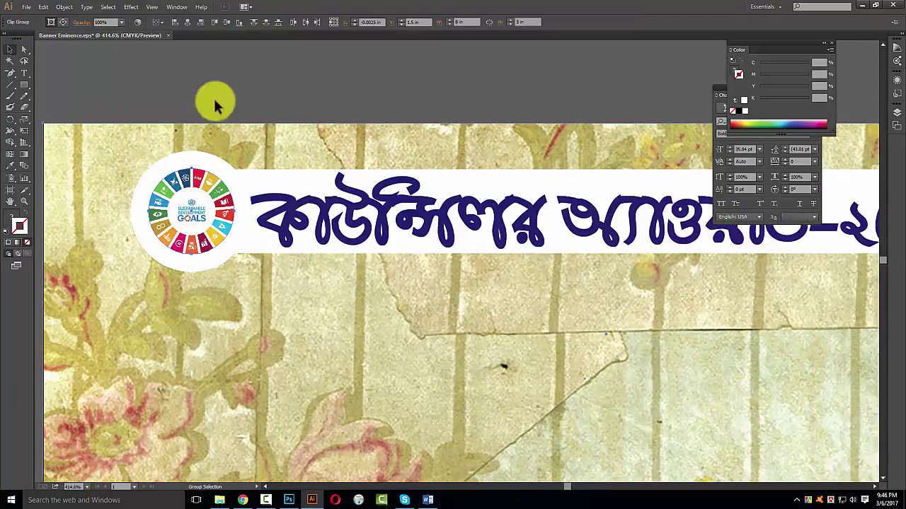
pyautogui.click(193, 185)
pyautogui.moveTo(193, 168); pyautogui.dragTo(193, 161)
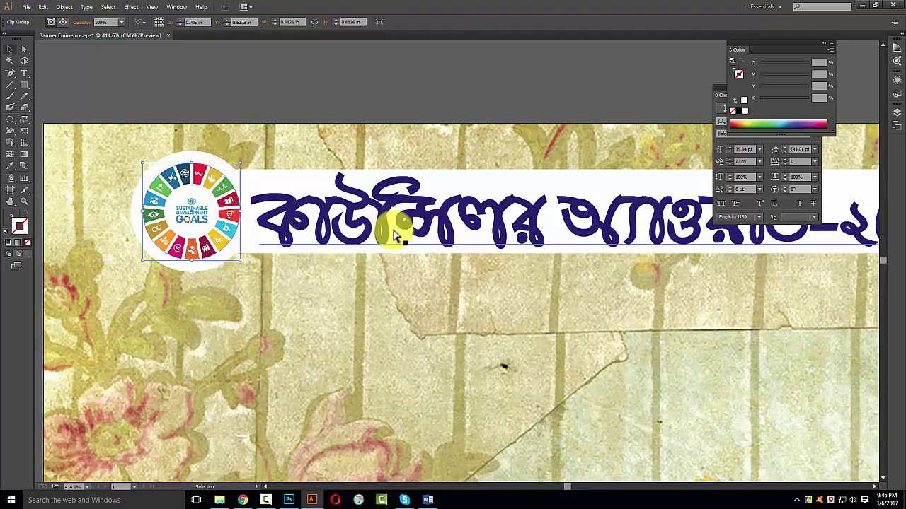
pyautogui.hotkey('ctrl', '-')
pyautogui.hscroll(3, 495, 297)
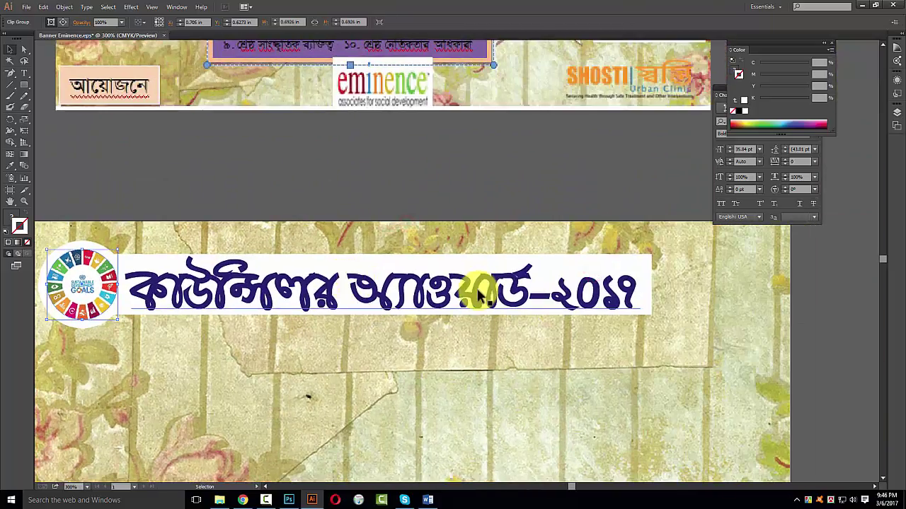
pyautogui.click(126, 297)
pyautogui.moveTo(128, 293); pyautogui.dragTo(179, 288)
# Set the Bengali headline to Regular style and widen its text box to fit
pyautogui.press('z')
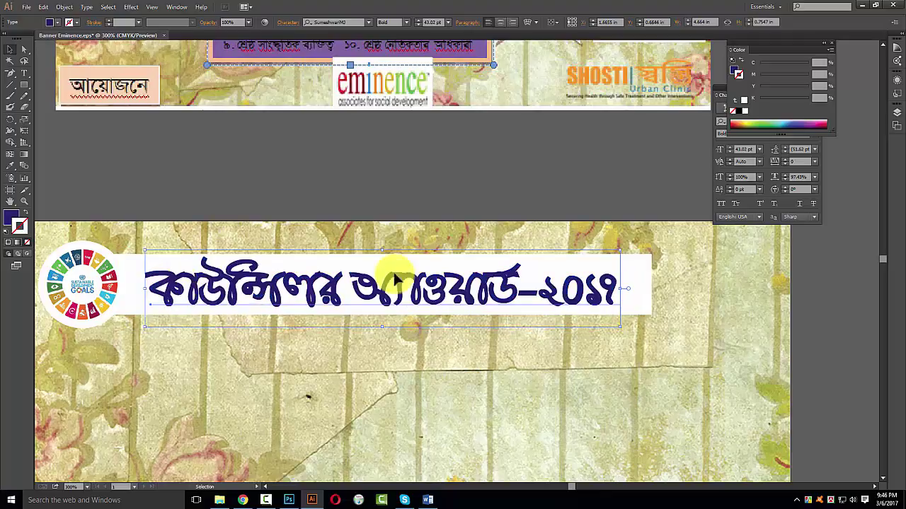
pyautogui.keyDown('alt'); pyautogui.click(455, 286); pyautogui.keyUp('alt')
pyautogui.keyDown('alt'); pyautogui.click(457, 280); pyautogui.keyUp('alt')
pyautogui.keyDown('alt'); pyautogui.click(457, 280); pyautogui.keyUp('alt')
pyautogui.moveTo(207, 190); pyautogui.dragTo(615, 331)
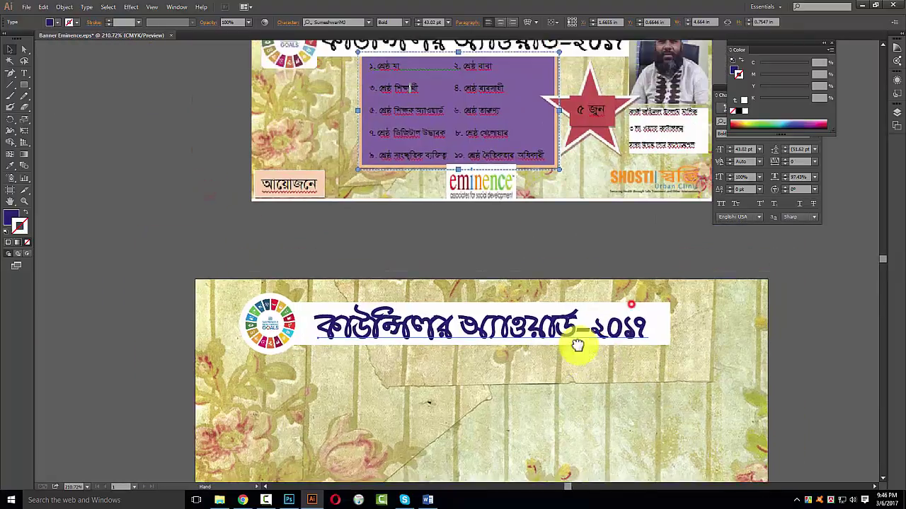
pyautogui.press('v')
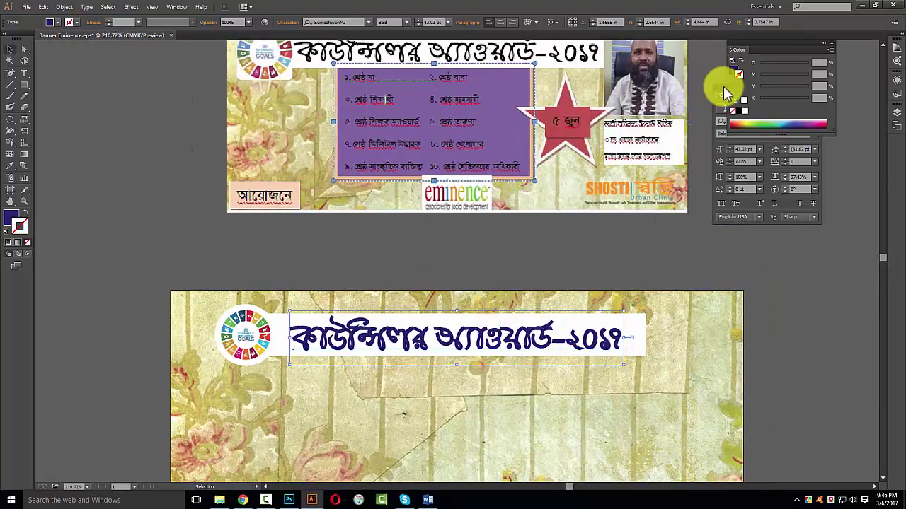
pyautogui.click(817, 134)
pyautogui.click(741, 145)
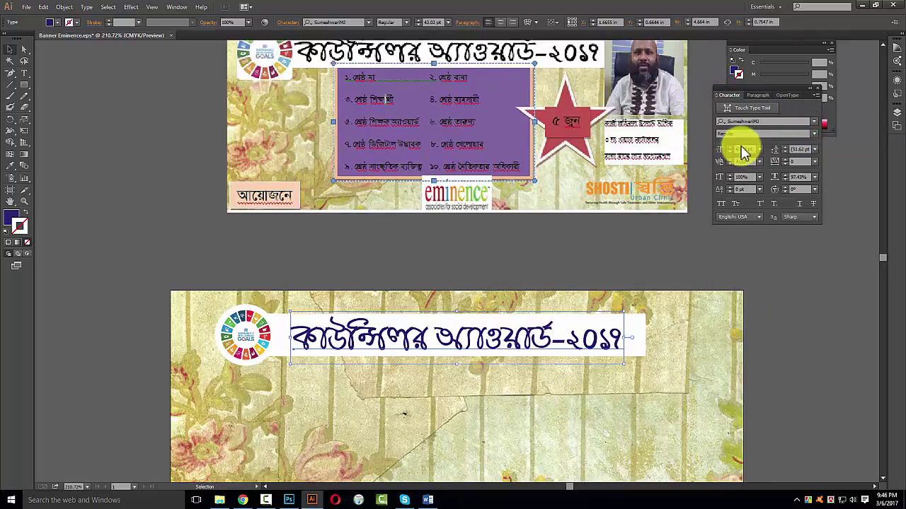
pyautogui.moveTo(624, 339); pyautogui.dragTo(627, 338)
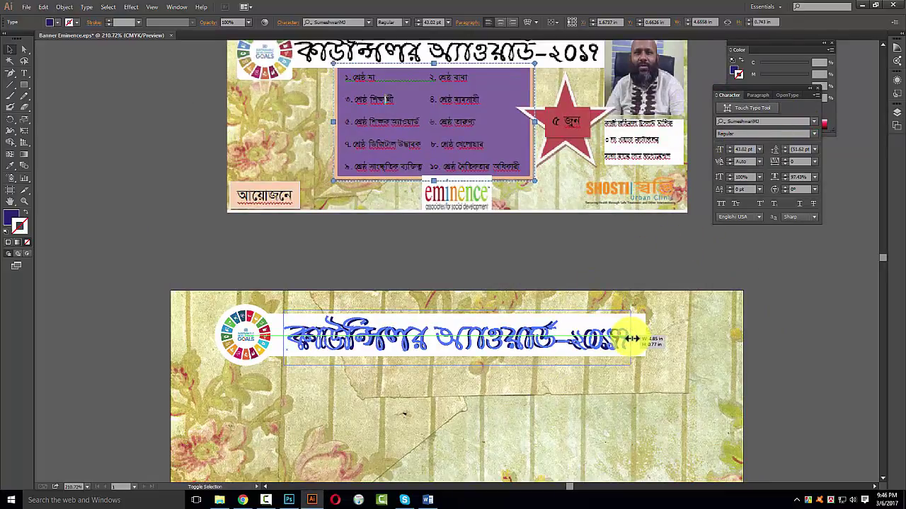
pyautogui.click(379, 240)
# Save the banner as EPS and open the portrait photo in Photoshop
pyautogui.moveTo(556, 254)
pyautogui.mouseDown()
pyautogui.moveTo(511, 285)
pyautogui.moveTo(491, 319)
pyautogui.mouseUp()
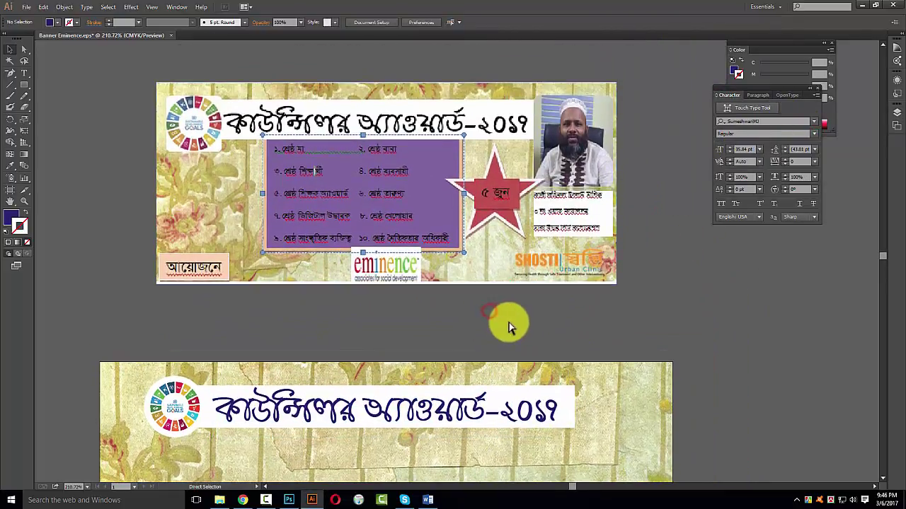
pyautogui.hotkey('ctrl', 's')
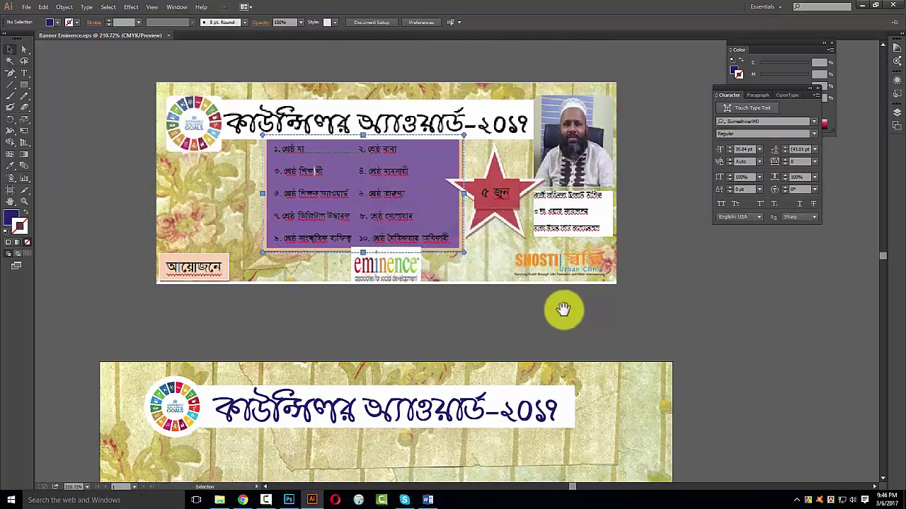
pyautogui.scroll(-1, 362, 465)
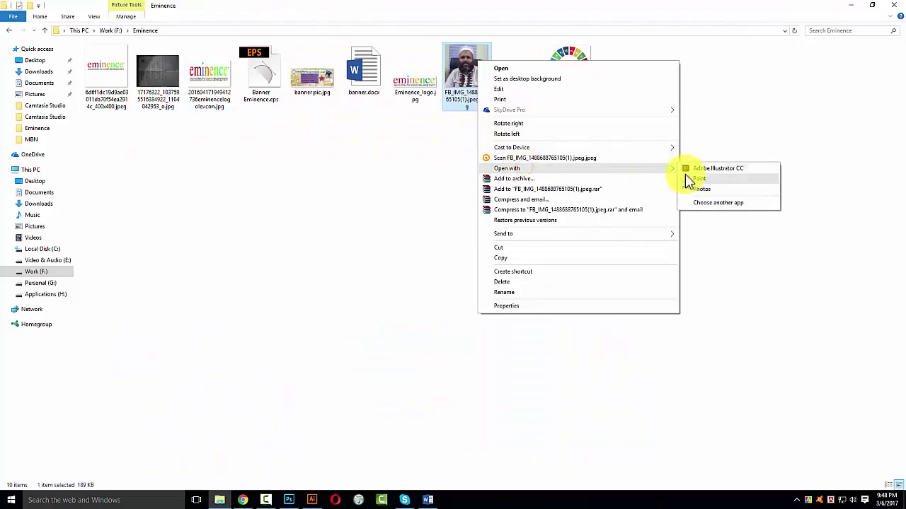
pyautogui.moveTo(466, 70)
pyautogui.mouseDown()
pyautogui.moveTo(291, 504)
pyautogui.moveTo(424, 202)
pyautogui.mouseUp()
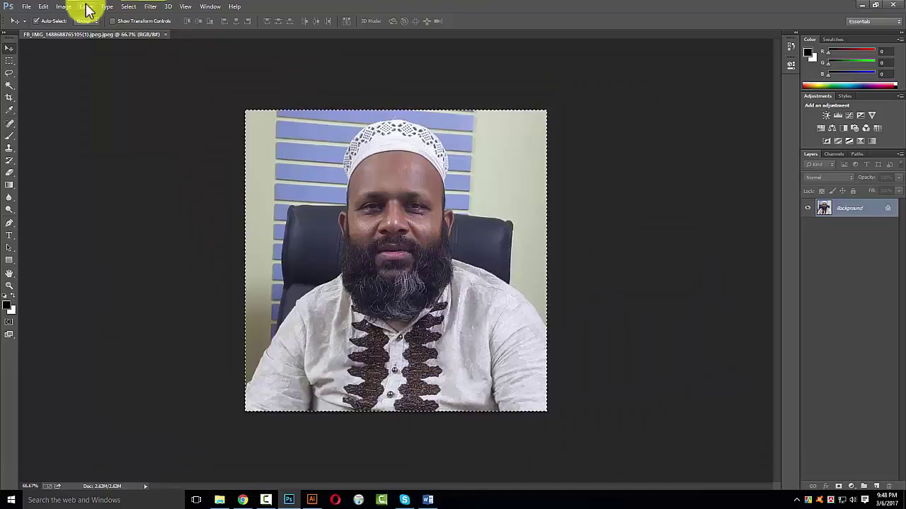
# Resample the portrait in Image Size to a resolution of 300 pixels/inch
pyautogui.click(64, 7)
pyautogui.click(89, 75)
pyautogui.click(509, 202)
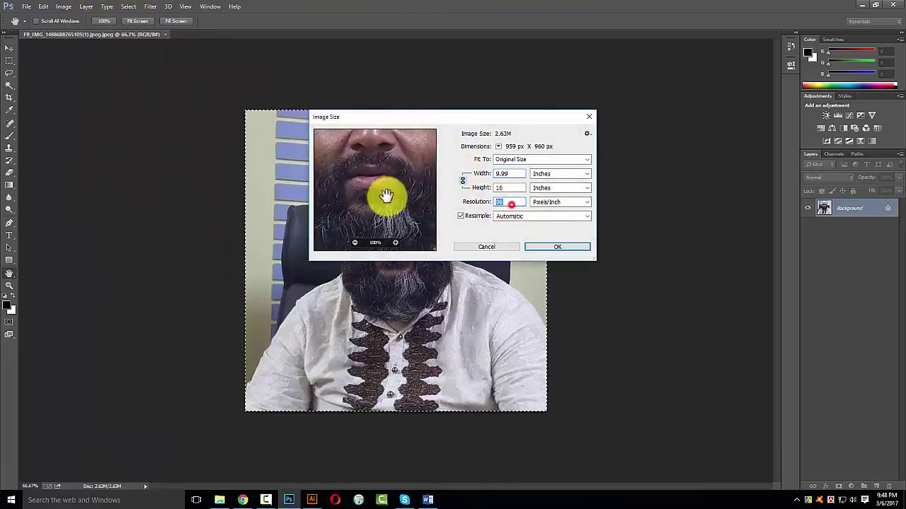
pyautogui.write('300')
pyautogui.press('Return')
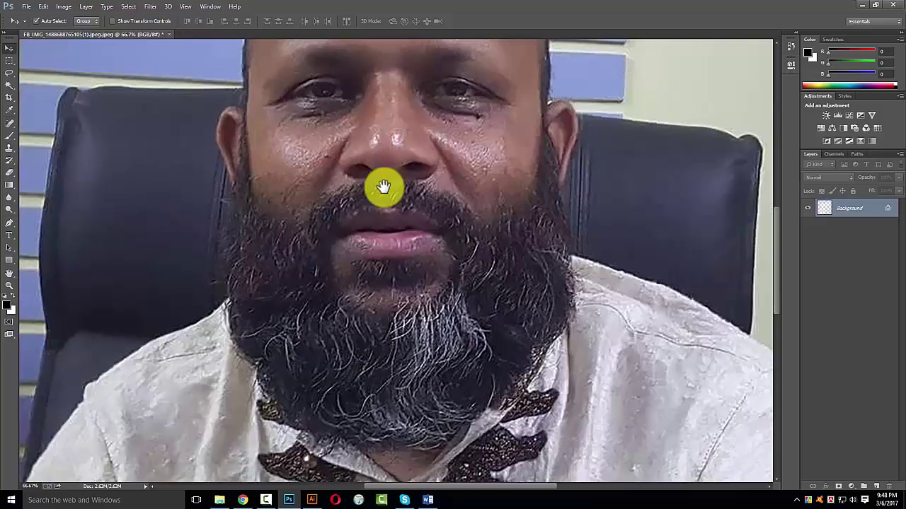
# Save the photo as a maximum-quality JPEG and duplicate Background as Background copy
pyautogui.hotkey('ctrl', '0')
pyautogui.hotkey('ctrl', 's')
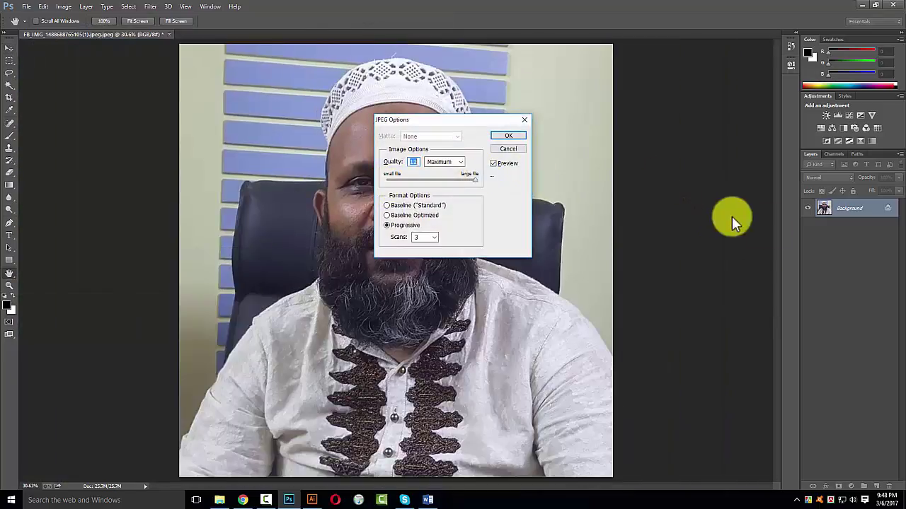
pyautogui.press('Return')
pyautogui.moveTo(869, 210)
pyautogui.mouseDown()
pyautogui.moveTo(847, 484)
pyautogui.moveTo(876, 487)
pyautogui.mouseUp()
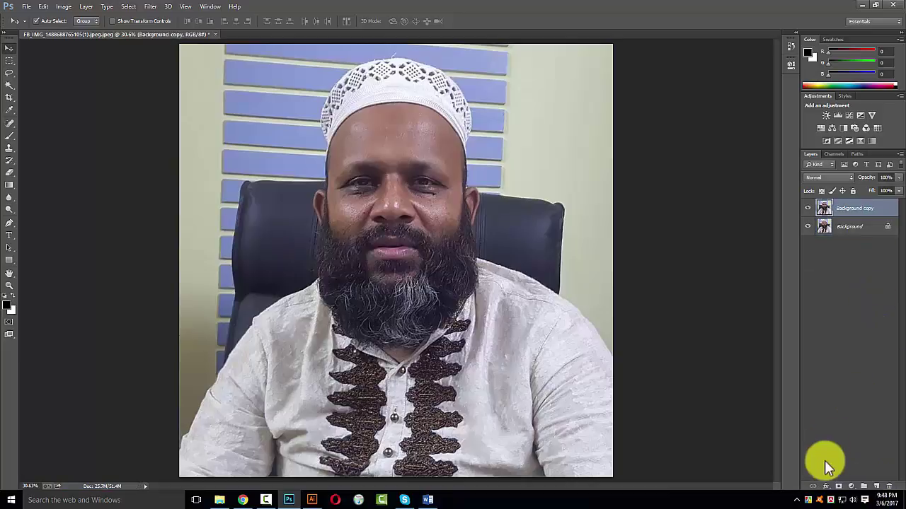
# Try a Black & White adjustment layer with lighter reds and yellows, comparing blend modes
pyautogui.click(851, 487)
pyautogui.click(845, 390)
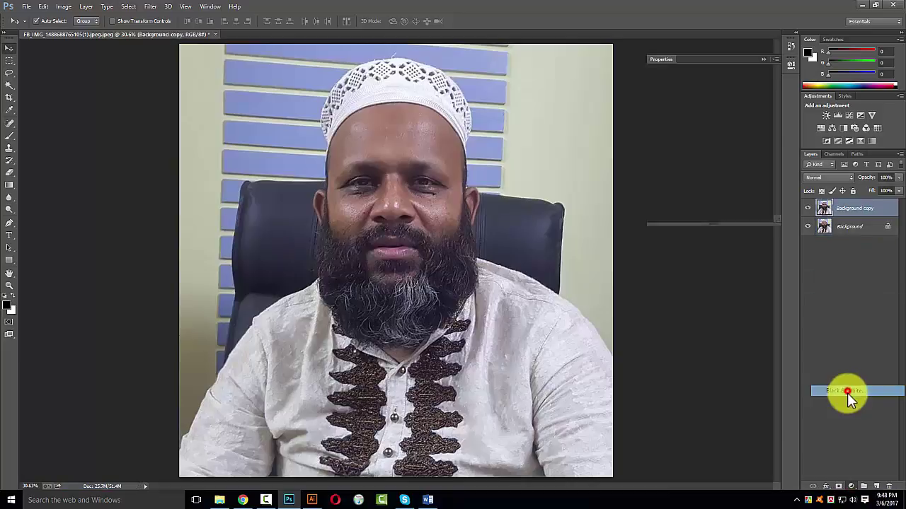
pyautogui.moveTo(705, 122)
pyautogui.mouseDown()
pyautogui.moveTo(749, 120)
pyautogui.moveTo(733, 120)
pyautogui.moveTo(749, 145)
pyautogui.moveTo(733, 142)
pyautogui.moveTo(750, 160)
pyautogui.moveTo(704, 165)
pyautogui.moveTo(756, 178)
pyautogui.moveTo(725, 179)
pyautogui.mouseUp()
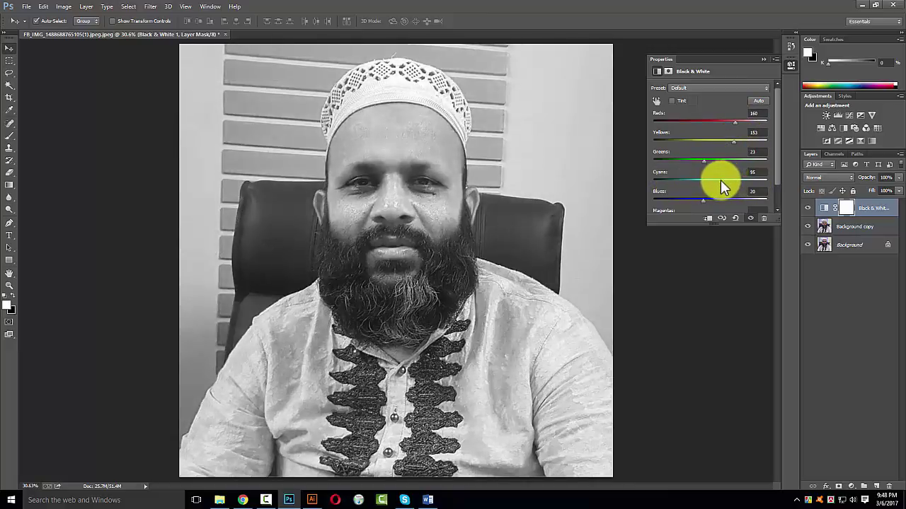
pyautogui.click(764, 59)
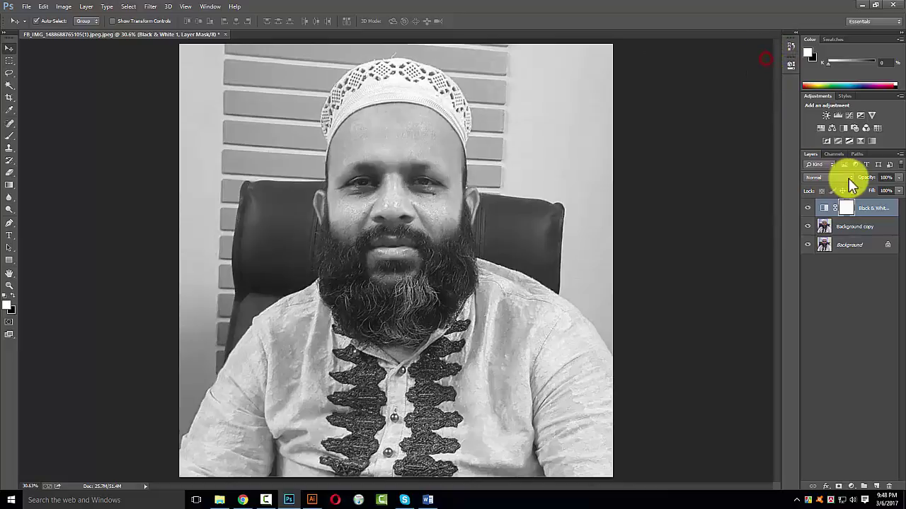
pyautogui.click(828, 178)
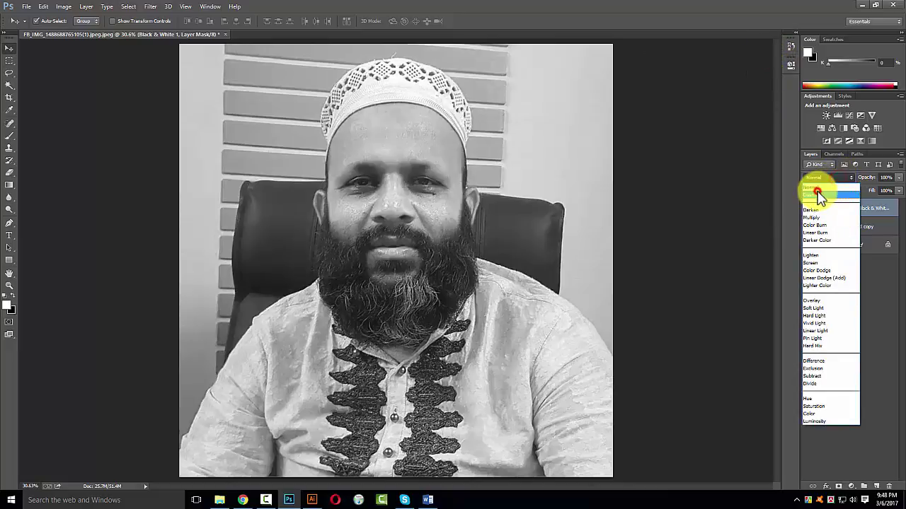
pyautogui.click(818, 195)
pyautogui.press('Down')
pyautogui.press('Down')
pyautogui.press('Down')
pyautogui.press('Down')
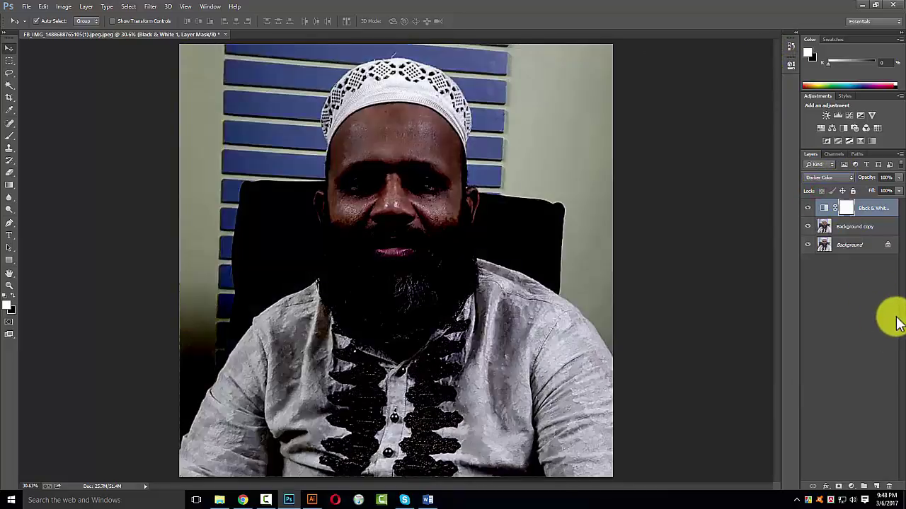
pyautogui.press('Down')
pyautogui.press('Down')
pyautogui.press('Down')
pyautogui.press('Down')
pyautogui.press('Down')
pyautogui.press('Down')
pyautogui.press('Down')
pyautogui.press('Down')
pyautogui.press('Down')
pyautogui.press('Down')
pyautogui.press('Down')
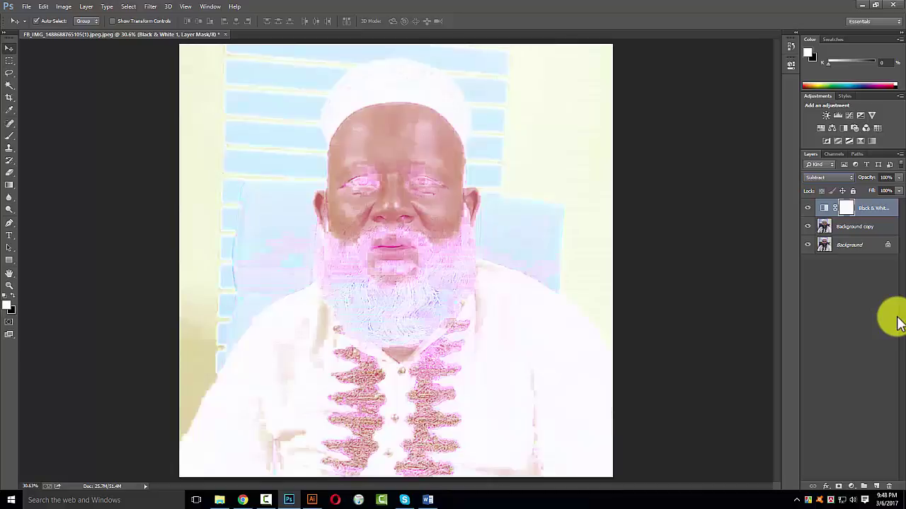
pyautogui.press('Up')
pyautogui.press('Up')
pyautogui.press('Up')
pyautogui.press('Up')
pyautogui.press('Up')
pyautogui.press('Up')
pyautogui.press('Up')
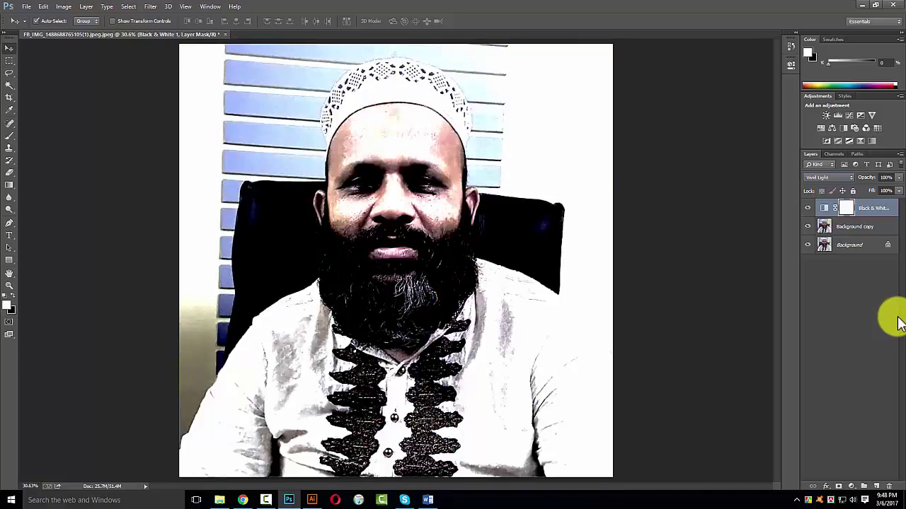
pyautogui.press('Up')
pyautogui.press('Up')
pyautogui.press('Up')
pyautogui.press('Up')
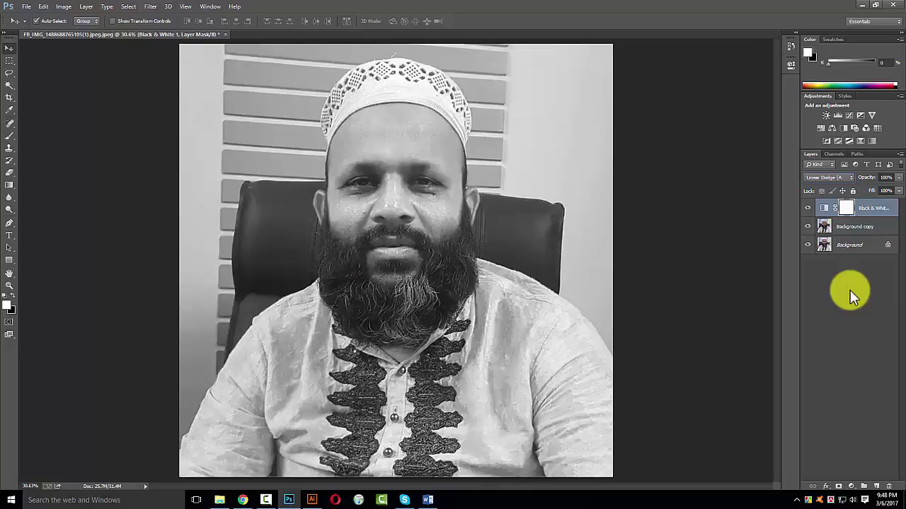
pyautogui.press('Up')
pyautogui.press('Up')
pyautogui.press('Up')
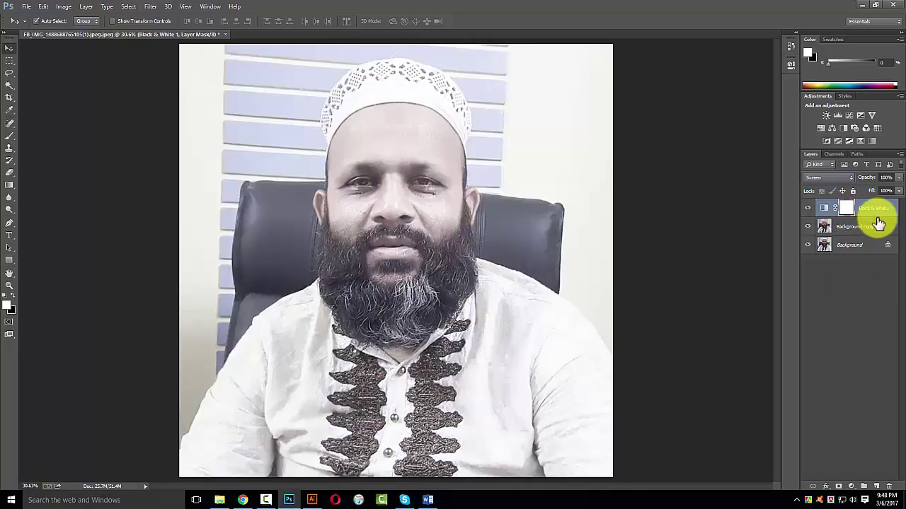
# Compare blend modes on the Background copy layer and settle on Screen
pyautogui.click(878, 225)
pyautogui.click(827, 177)
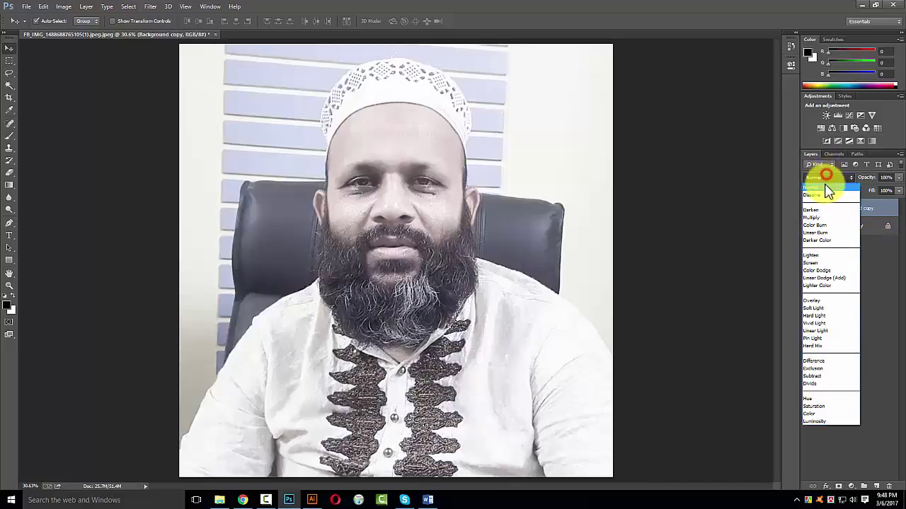
pyautogui.press('Escape')
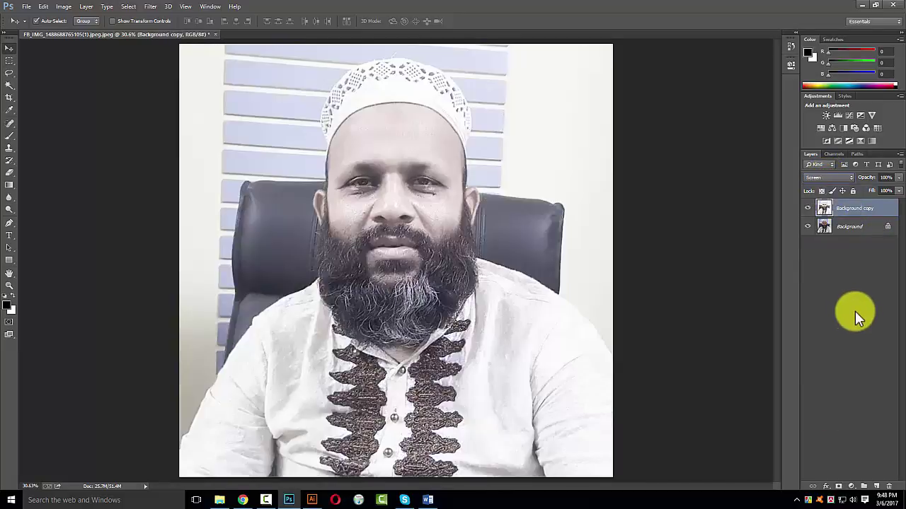
pyautogui.press('Up')
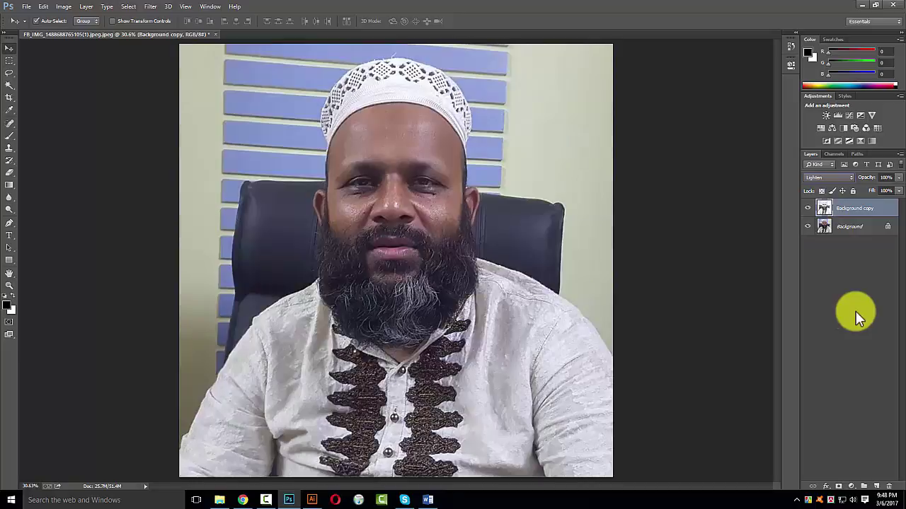
pyautogui.press('Down')
pyautogui.press('Down')
pyautogui.press('Down')
pyautogui.press('Down')
pyautogui.press('Down')
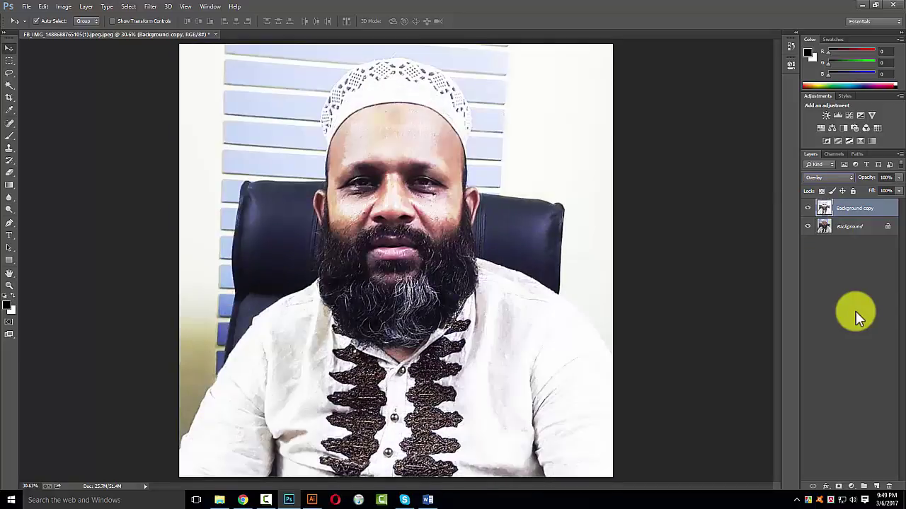
pyautogui.press('Up')
pyautogui.press('Up')
pyautogui.press('Up')
pyautogui.press('Up')
pyautogui.press('Up')
pyautogui.press('Up')
pyautogui.press('Up')
pyautogui.press('Up')
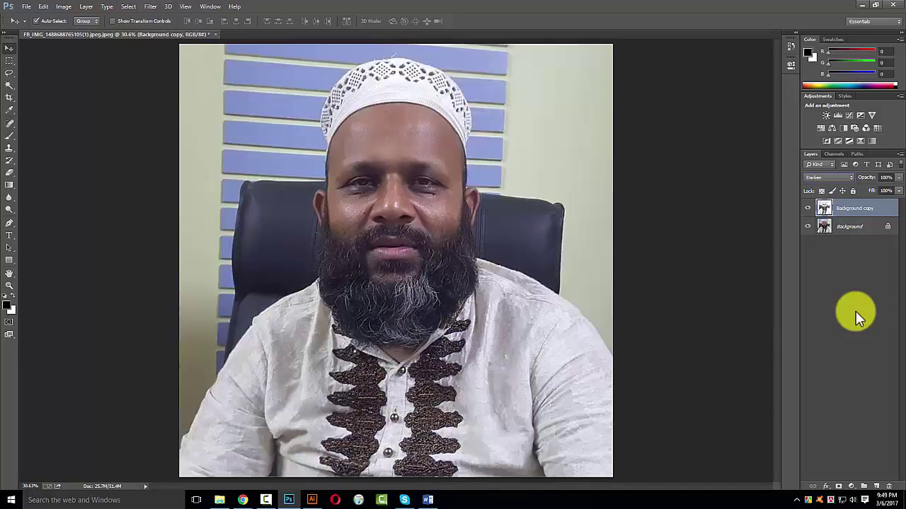
pyautogui.press('Down')
pyautogui.press('Up')
pyautogui.press('Down')
pyautogui.press('Down')
pyautogui.press('Down')
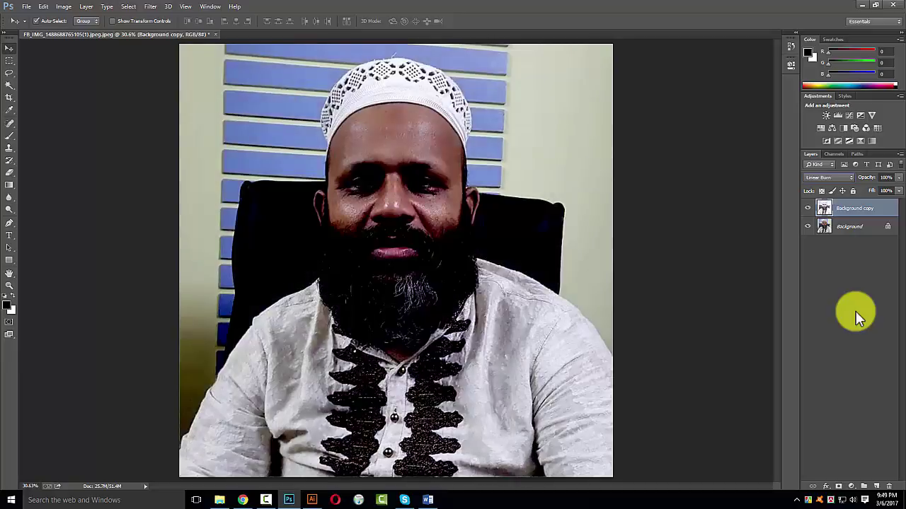
pyautogui.press('Down')
pyautogui.press('Down')
pyautogui.press('Down')
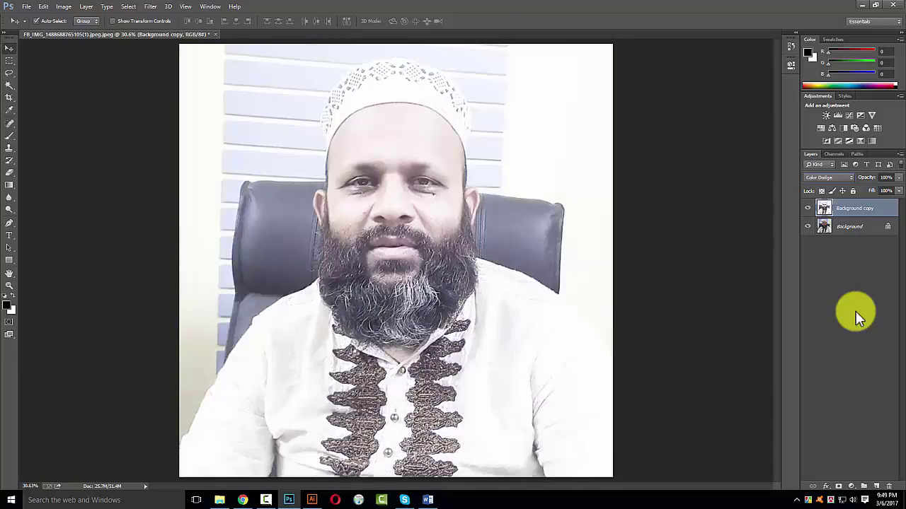
pyautogui.press('Up')
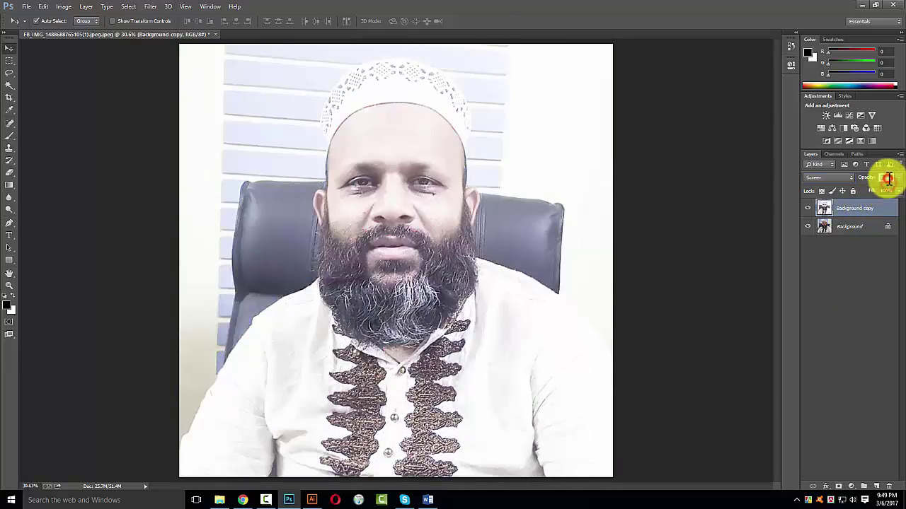
# Set Background copy opacity to 50% and merge it down into Background
pyautogui.write('50')
pyautogui.press('Return')
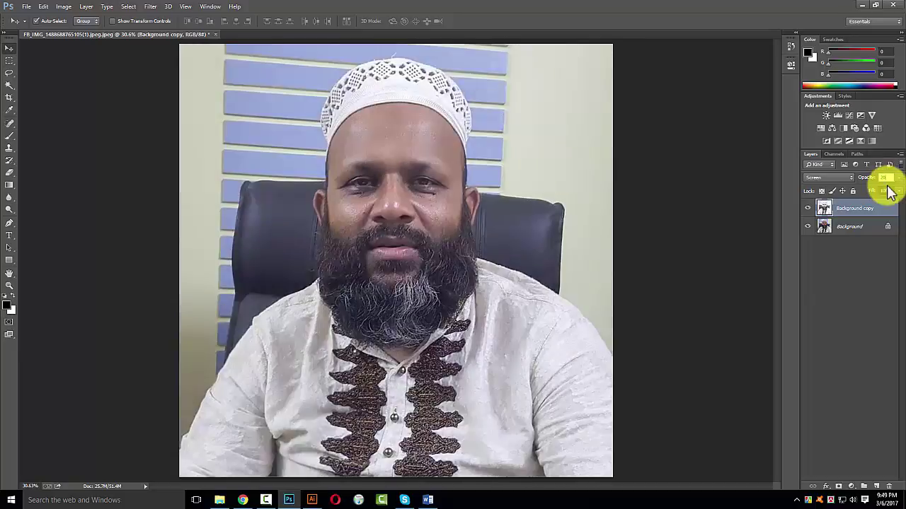
pyautogui.hotkey('ctrl', 'e')
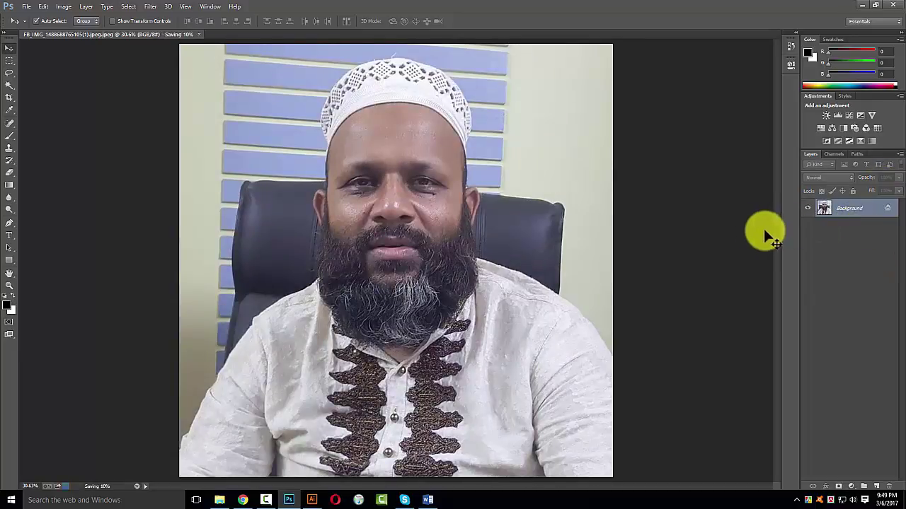
# Brighten the portrait's midtones slightly with a Levels adjustment
pyautogui.hotkey('ctrl', 'l')
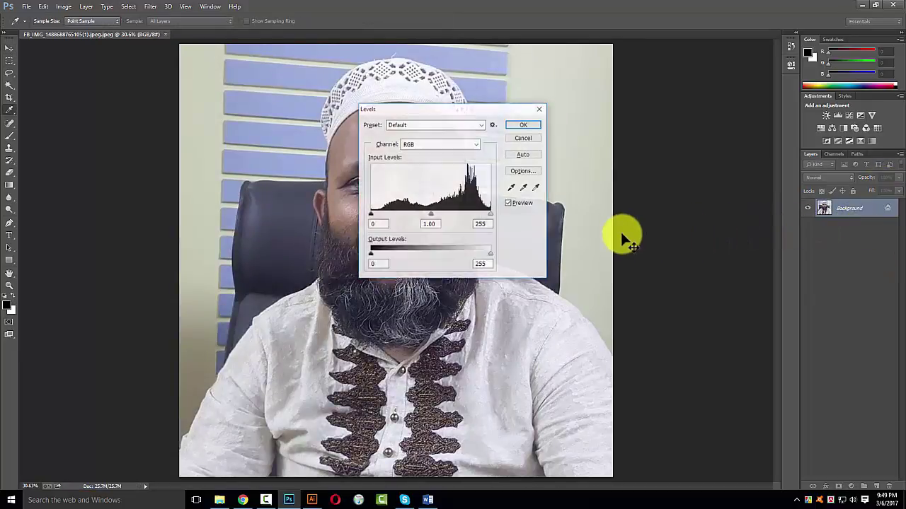
pyautogui.moveTo(412, 108); pyautogui.dragTo(612, 114)
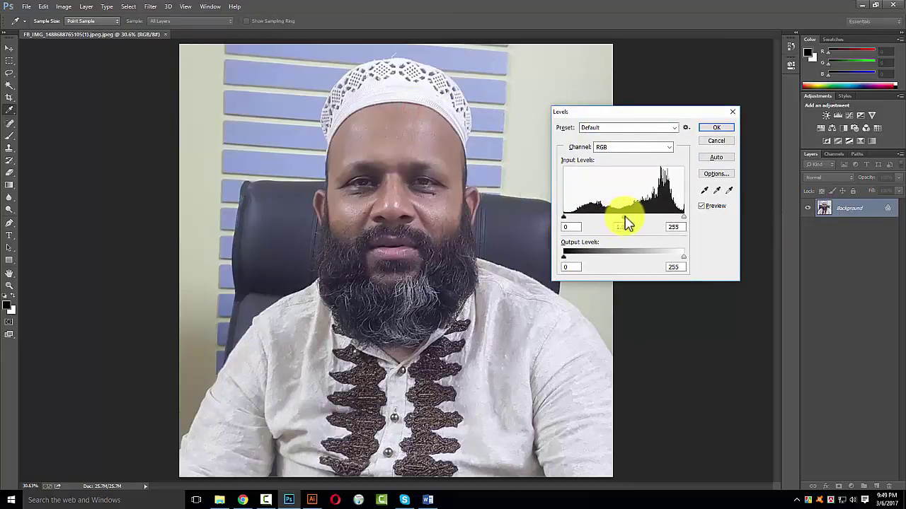
pyautogui.moveTo(626, 218); pyautogui.dragTo(618, 217)
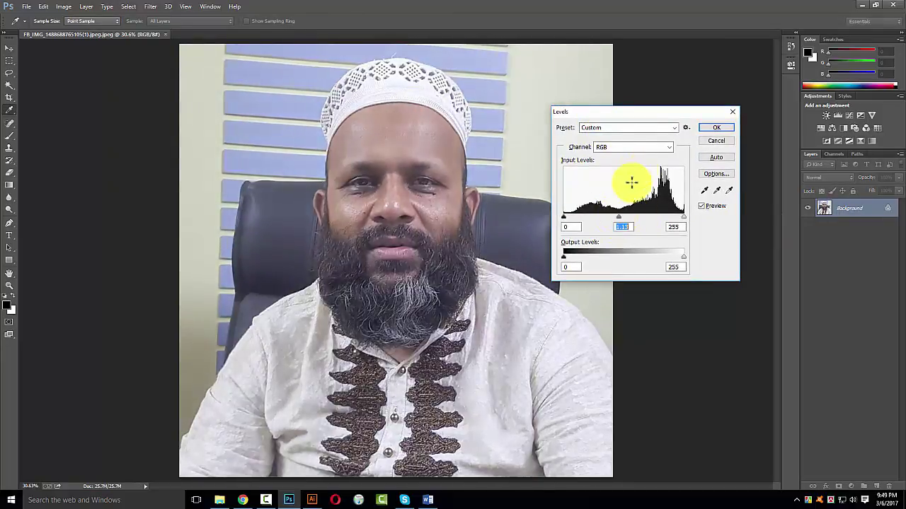
pyautogui.click(715, 128)
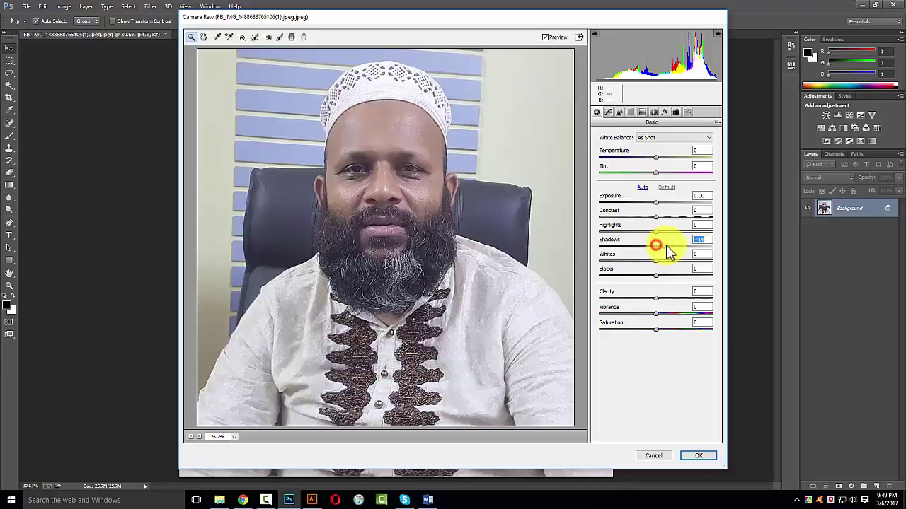
# Apply Camera Raw with Shadows +42, Contrast −25, Highlights −12, Whites −6, Blacks +5
pyautogui.moveTo(666, 247)
pyautogui.mouseDown()
pyautogui.moveTo(687, 250)
pyautogui.moveTo(637, 235)
pyautogui.moveTo(652, 235)
pyautogui.moveTo(652, 261)
pyautogui.moveTo(685, 278)
pyautogui.moveTo(654, 281)
pyautogui.mouseUp()
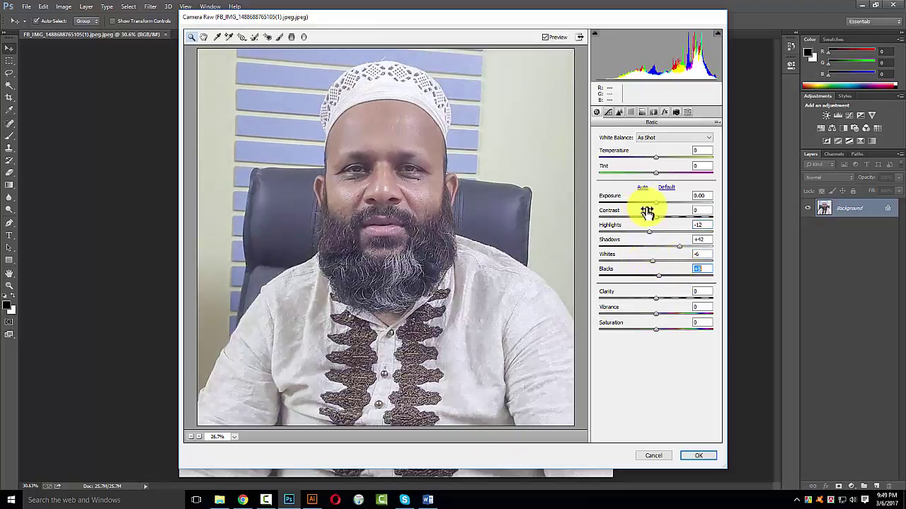
pyautogui.moveTo(658, 219)
pyautogui.mouseDown()
pyautogui.moveTo(668, 219)
pyautogui.moveTo(643, 228)
pyautogui.mouseUp()
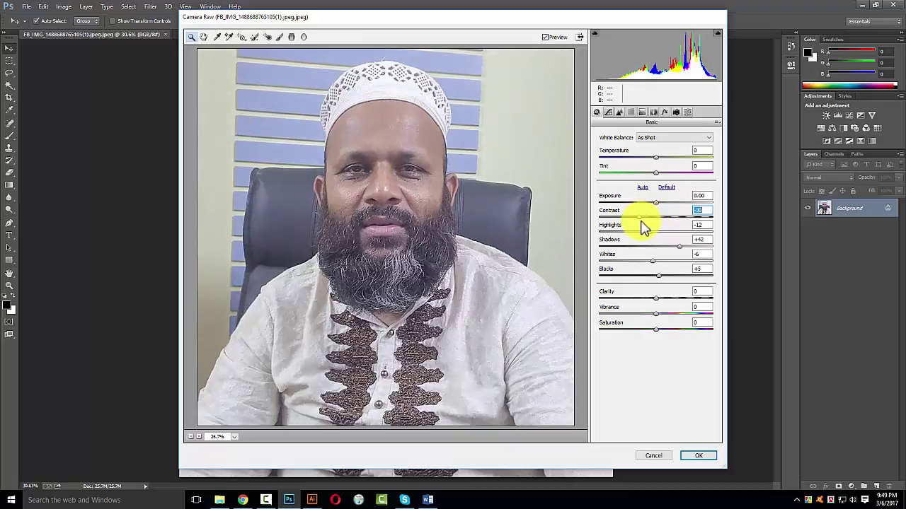
pyautogui.click(697, 455)
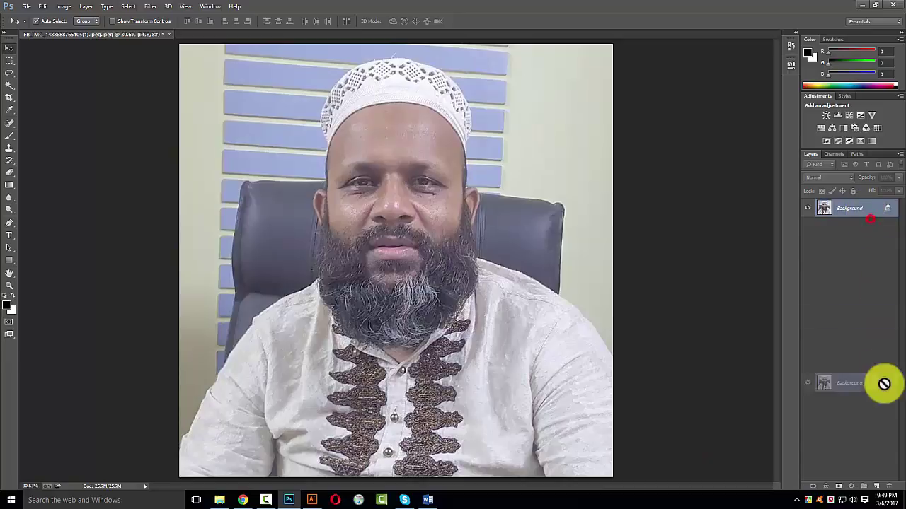
# Duplicate Background, apply a 10-pixel Gaussian Blur to the copy, and select the whole canvas
pyautogui.moveTo(863, 213); pyautogui.dragTo(878, 486)
pyautogui.click(151, 6)
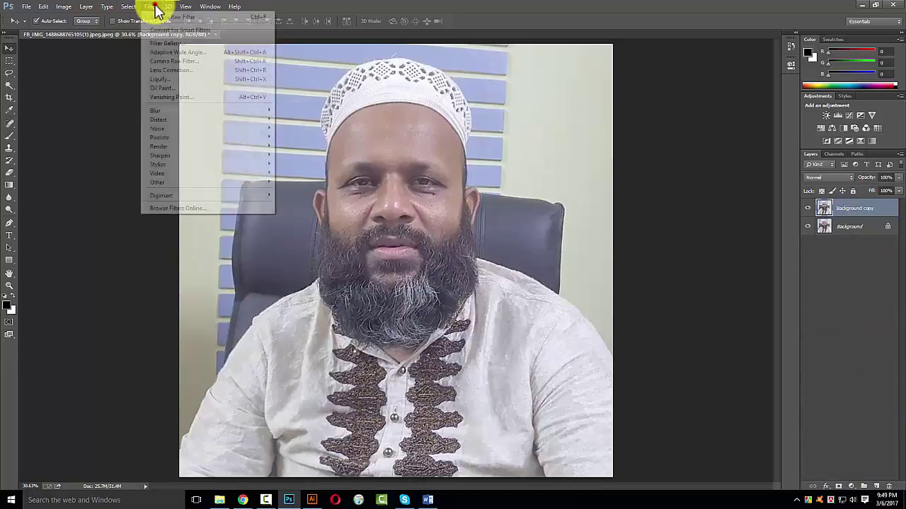
pyautogui.click(168, 111)
pyautogui.click(293, 170)
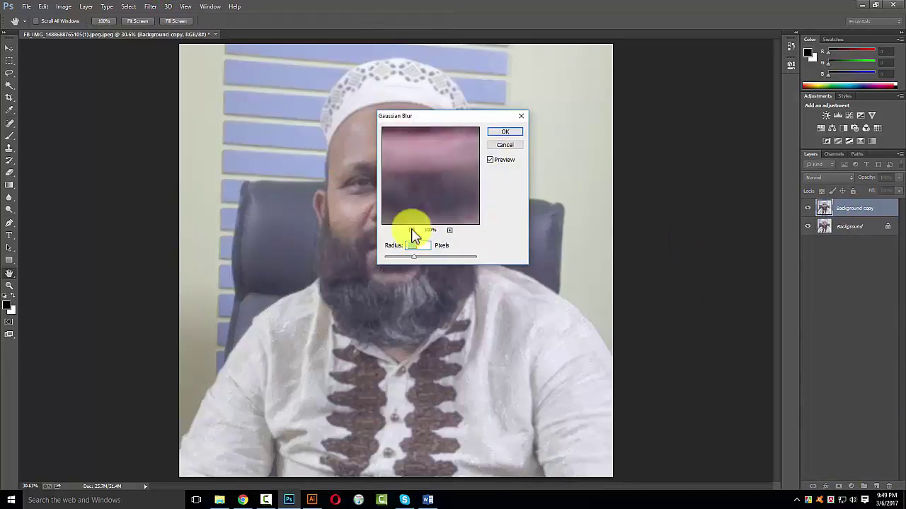
pyautogui.click(420, 256)
pyautogui.click(505, 132)
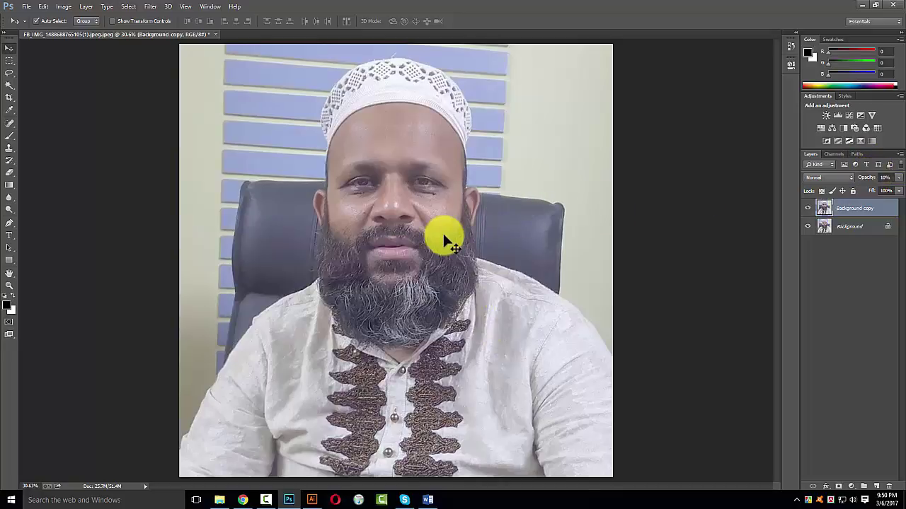
pyautogui.hotkey('ctrl', 'a')
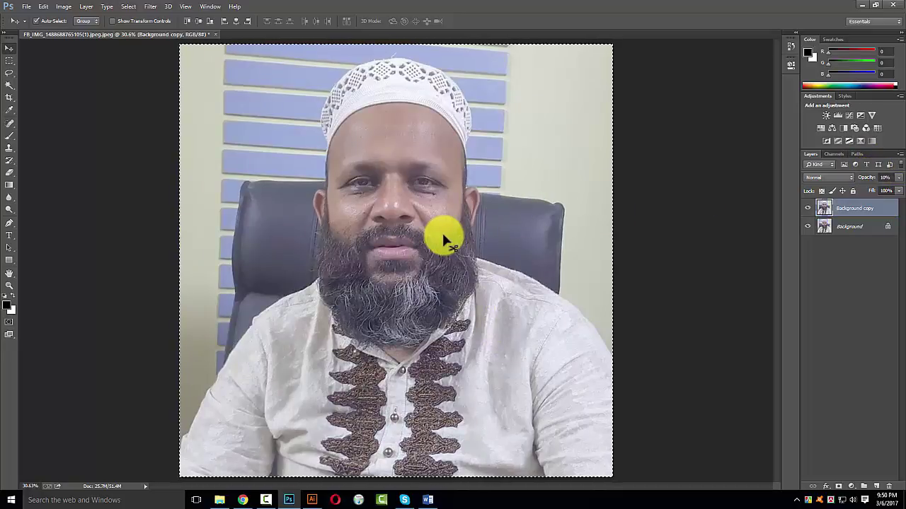
# Save the edited portrait as Photos.psd in Photoshop format
pyautogui.hotkey('ctrl', 'shift', 's')
pyautogui.write('Photos')
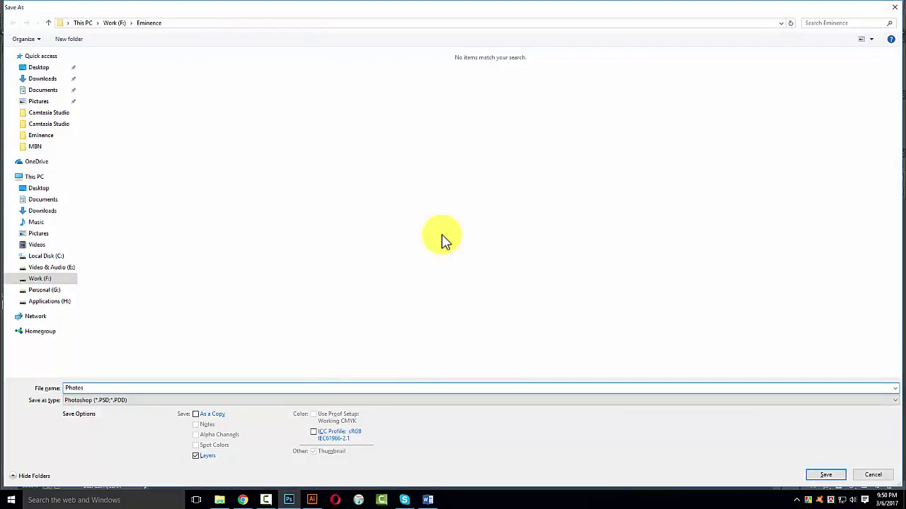
pyautogui.press('Return')
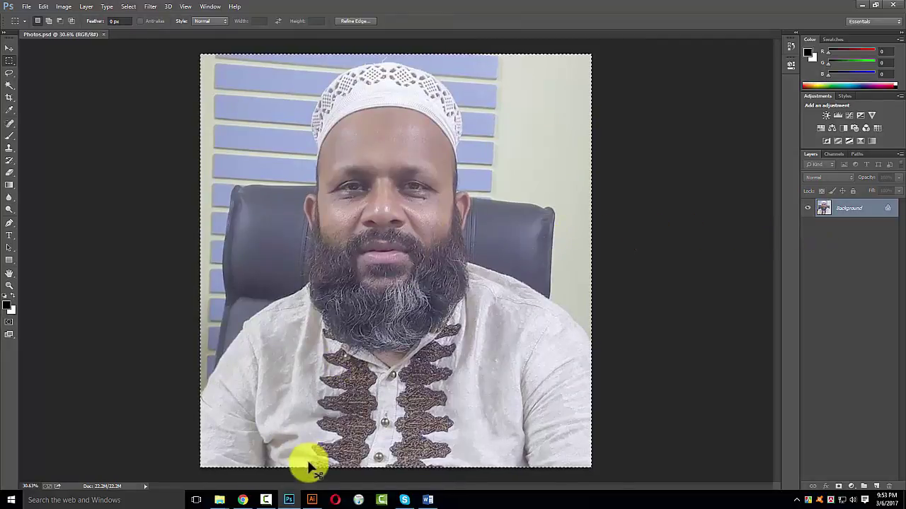
# Paste the portrait into the Illustrator banner and scale it uniformly to 10%
pyautogui.click(312, 499)
pyautogui.hotkey('ctrl', 'v')
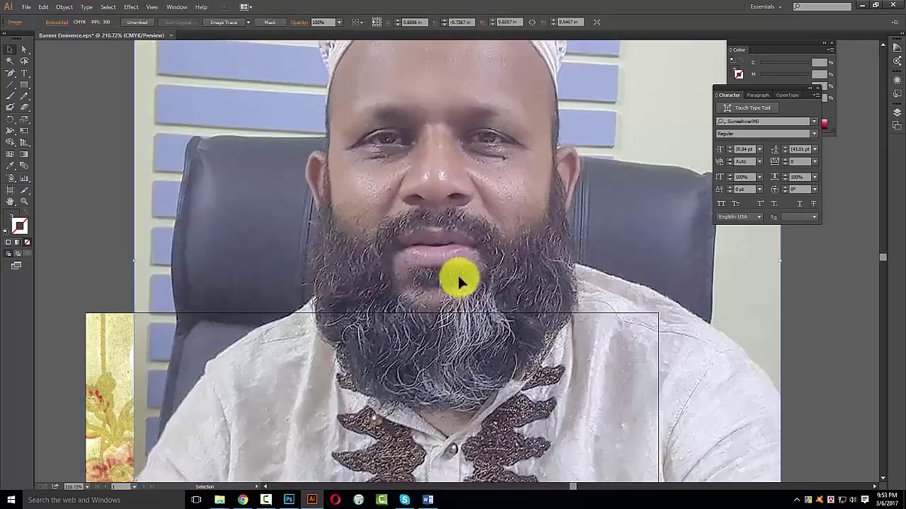
pyautogui.press('s')
pyautogui.press('Return')
pyautogui.write('10')
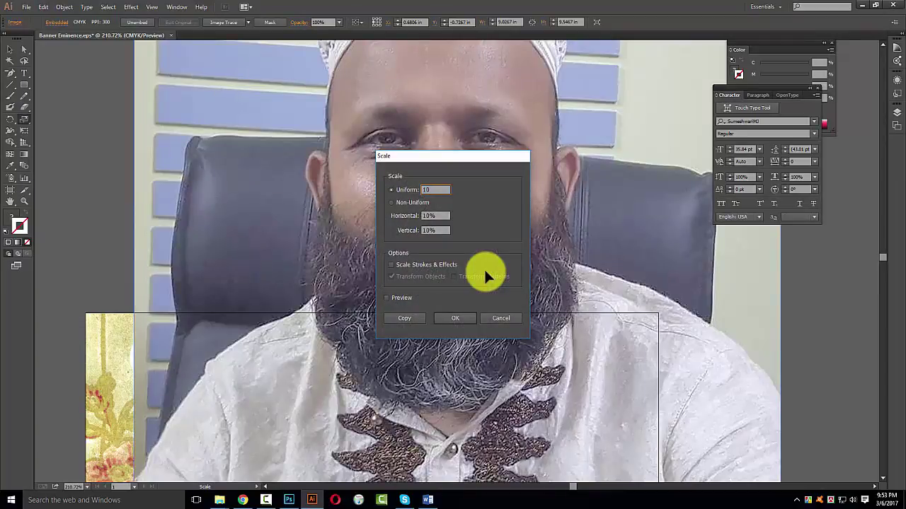
pyautogui.press('Return')
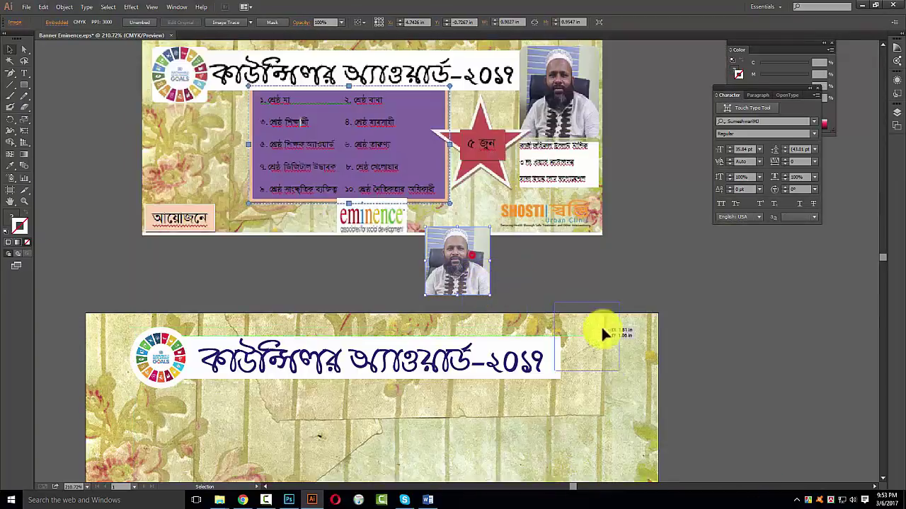
# Place and enlarge the photo at the title bar's right end, aligned to the white title box
pyautogui.moveTo(603, 331)
pyautogui.mouseDown()
pyautogui.moveTo(603, 355)
pyautogui.moveTo(643, 374)
pyautogui.mouseUp()
pyautogui.click(731, 440)
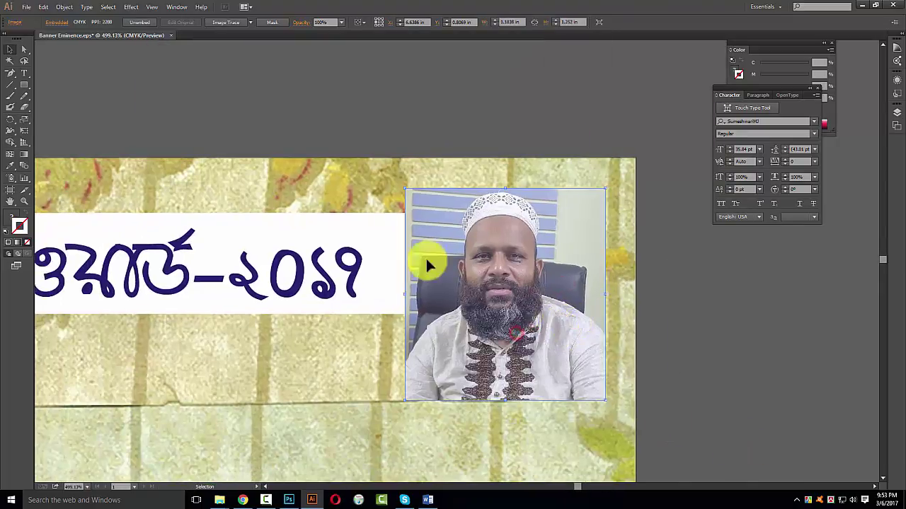
pyautogui.keyDown('shift'); pyautogui.click(379, 222); pyautogui.keyUp('shift')
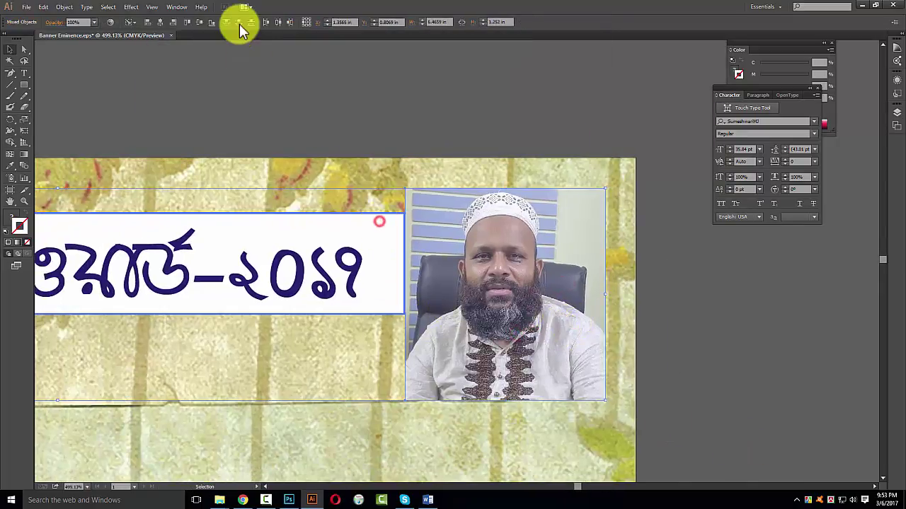
pyautogui.click(210, 22)
pyautogui.keyDown('ctrl'); pyautogui.keyDown('alt'); pyautogui.click(434, 247); pyautogui.keyUp('alt'); pyautogui.keyUp('ctrl')
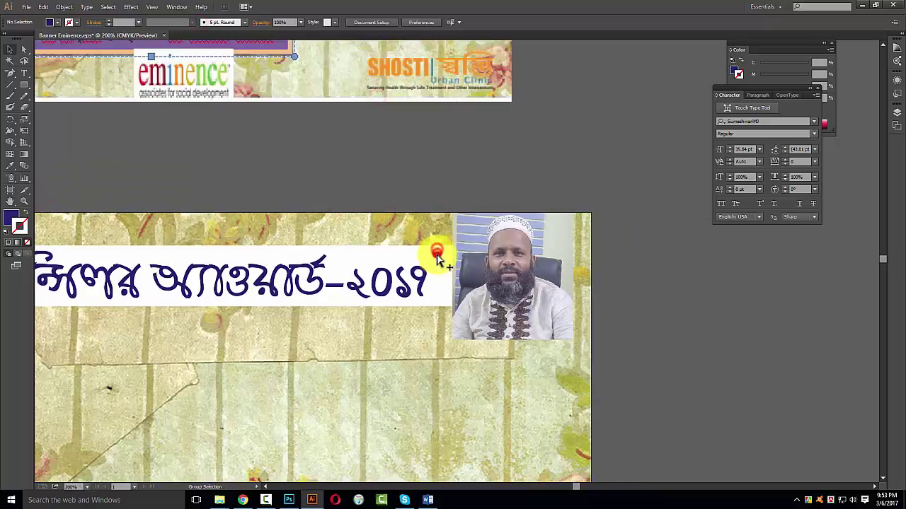
pyautogui.keyDown('ctrl'); pyautogui.keyDown('alt'); pyautogui.click(446, 243); pyautogui.keyUp('alt'); pyautogui.keyUp('ctrl')
pyautogui.keyDown('ctrl'); pyautogui.click(490, 354); pyautogui.keyUp('ctrl')
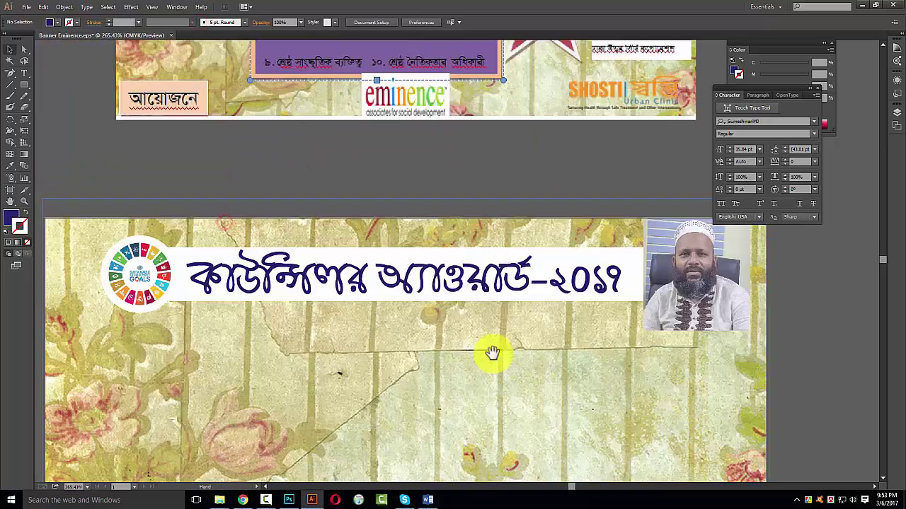
pyautogui.keyDown('ctrl'); pyautogui.click(762, 375); pyautogui.keyUp('ctrl')
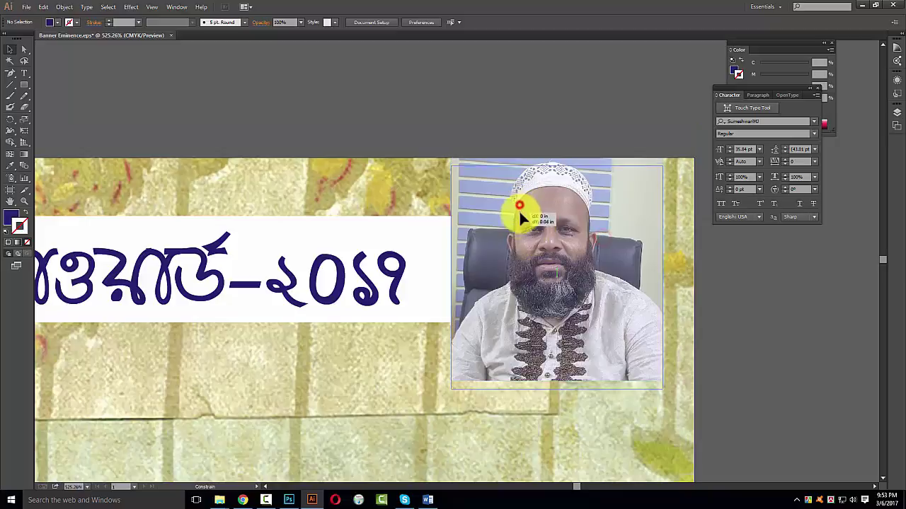
pyautogui.click(519, 209)
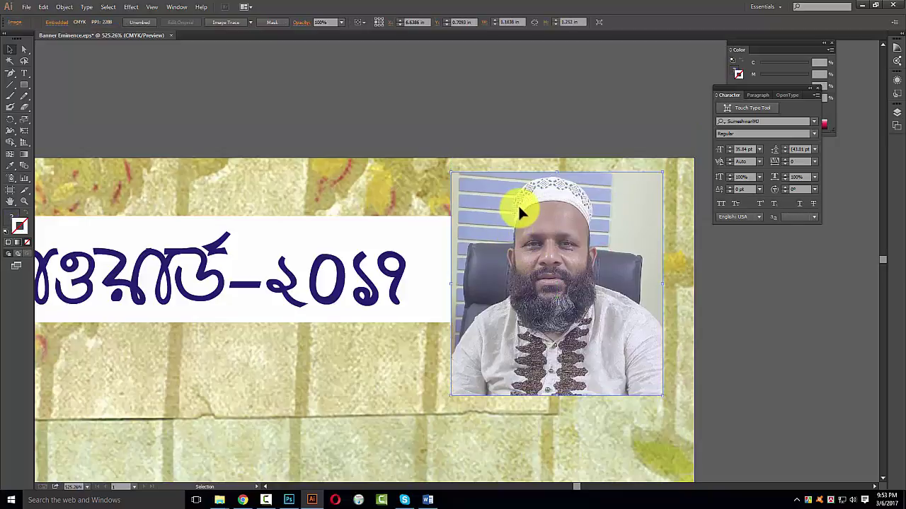
# Draw a rounded rectangle with black outline and no fill over the photo
pyautogui.moveTo(24, 84); pyautogui.dragTo(71, 94)
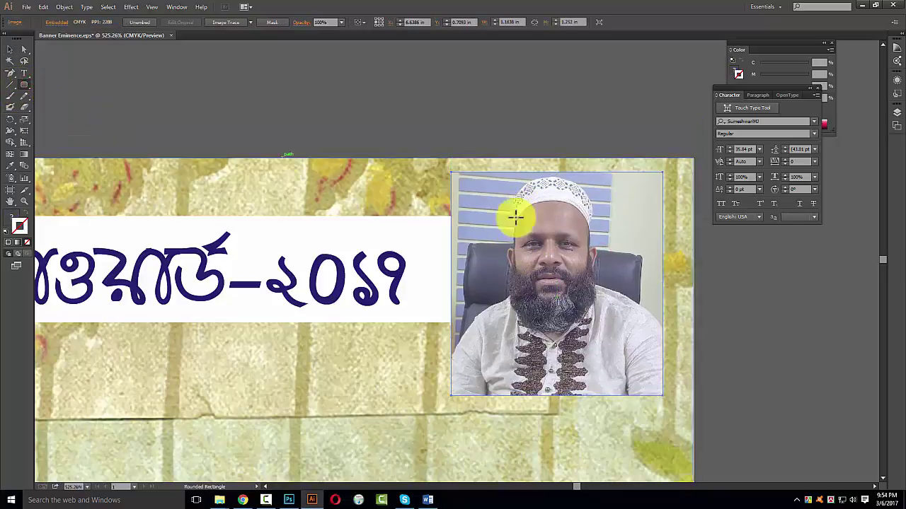
pyautogui.keyDown('ctrl'); pyautogui.click(847, 428); pyautogui.keyUp('ctrl')
pyautogui.click(16, 224)
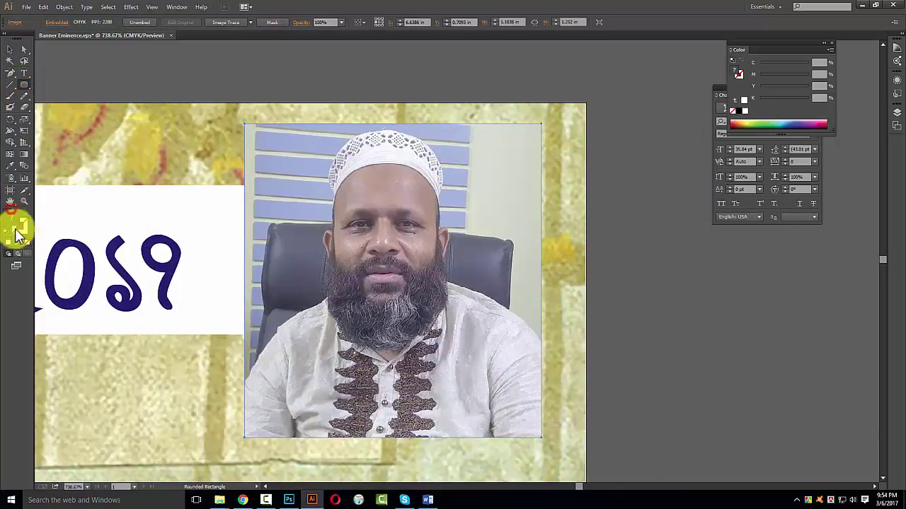
pyautogui.click(738, 111)
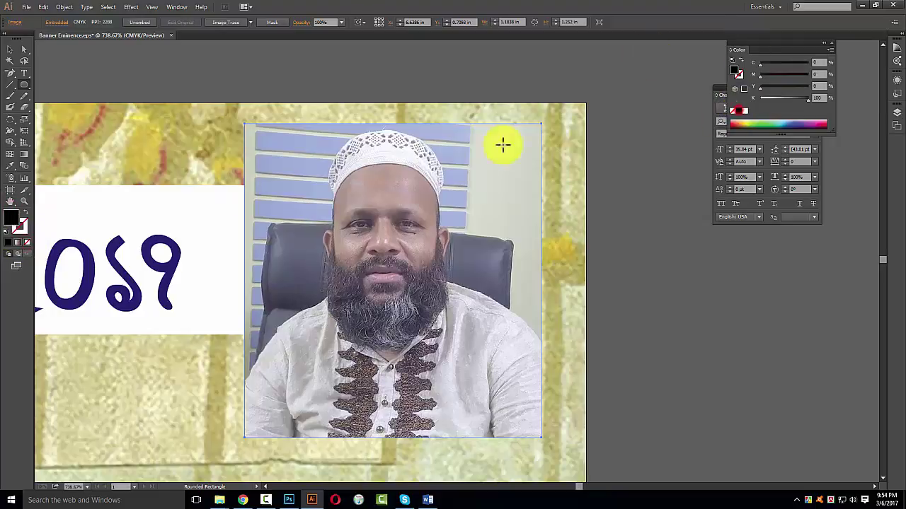
pyautogui.click(25, 212)
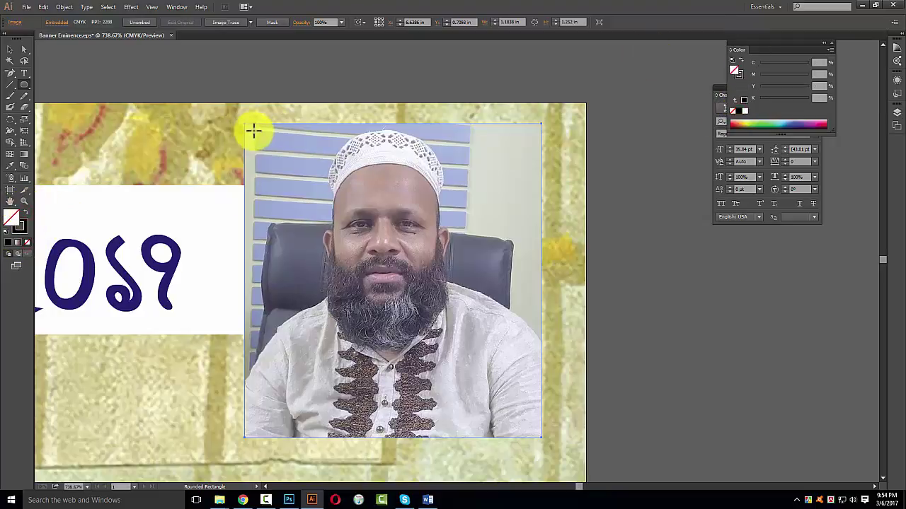
pyautogui.moveTo(253, 129); pyautogui.dragTo(537, 437)
pyautogui.press('Left')
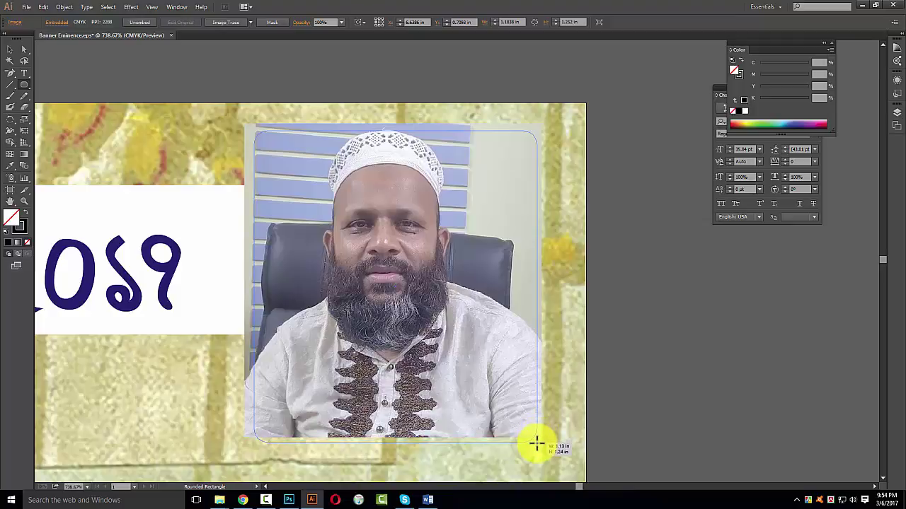
pyautogui.moveTo(537, 436); pyautogui.dragTo(536, 440)
# Nudge the rounded rectangle into position over the photo, ready for clipping
pyautogui.click(11, 50)
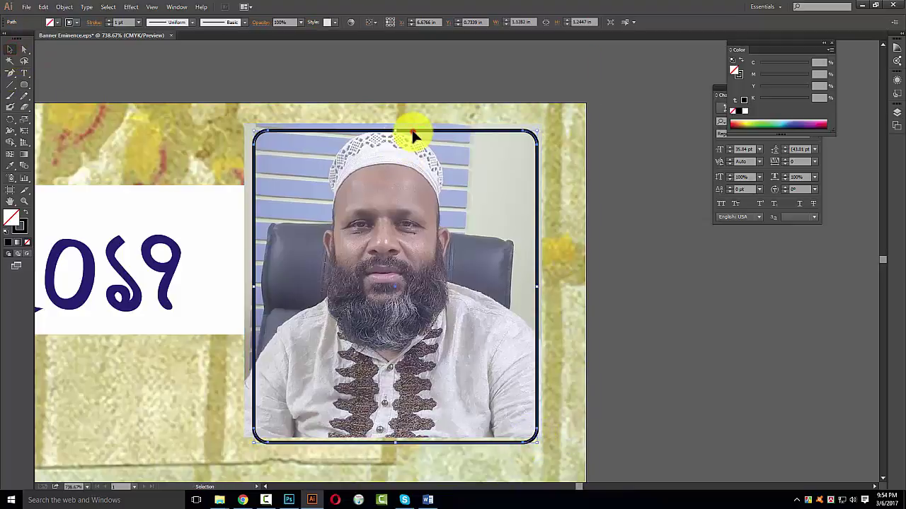
pyautogui.moveTo(412, 132); pyautogui.dragTo(411, 123)
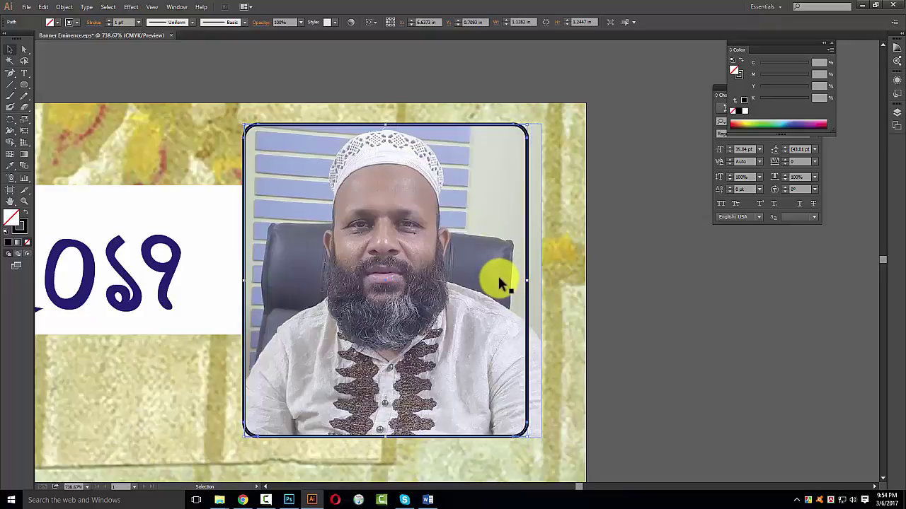
pyautogui.press('a')
pyautogui.hotkey('ctrl', 'k')
pyautogui.write('1')
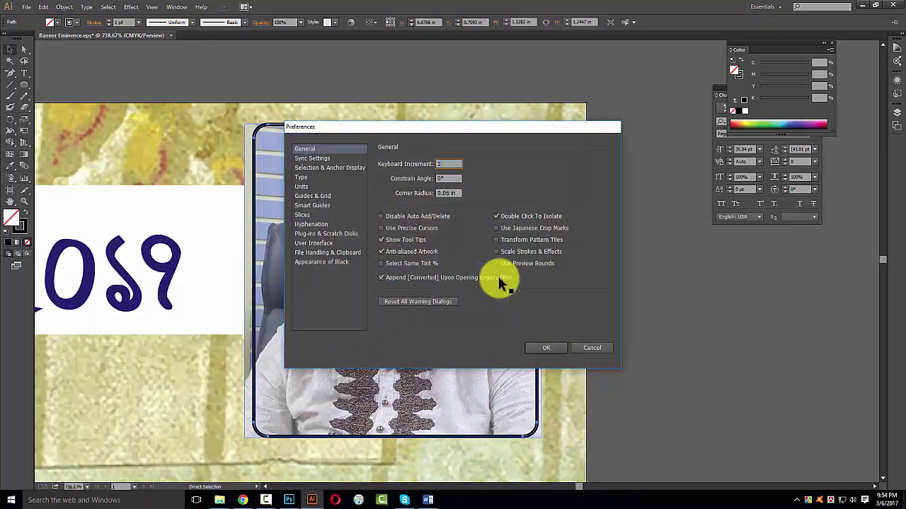
pyautogui.press('Return')
pyautogui.press('v')
pyautogui.press('Left')
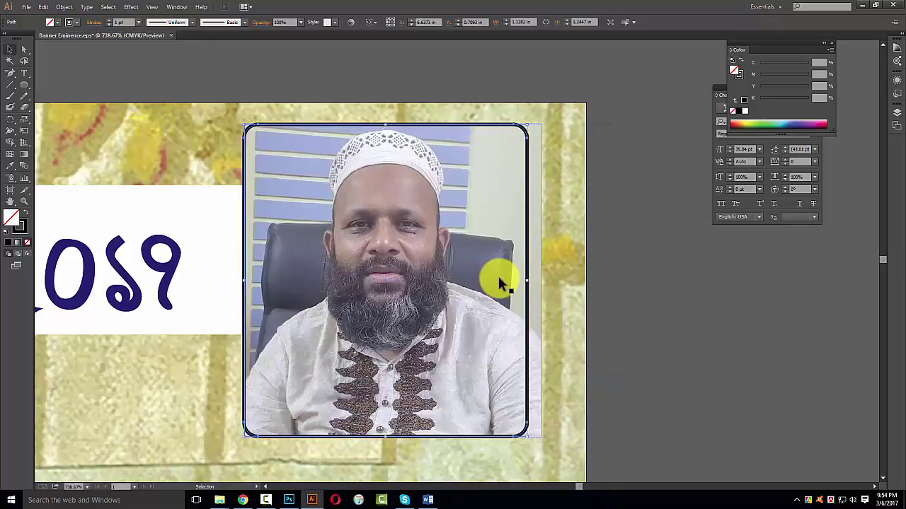
pyautogui.press('Right')
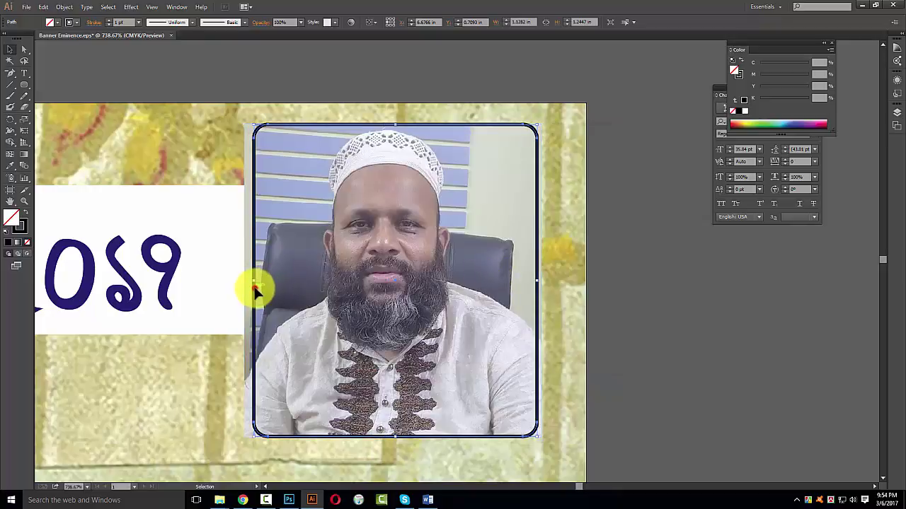
pyautogui.press('Left')
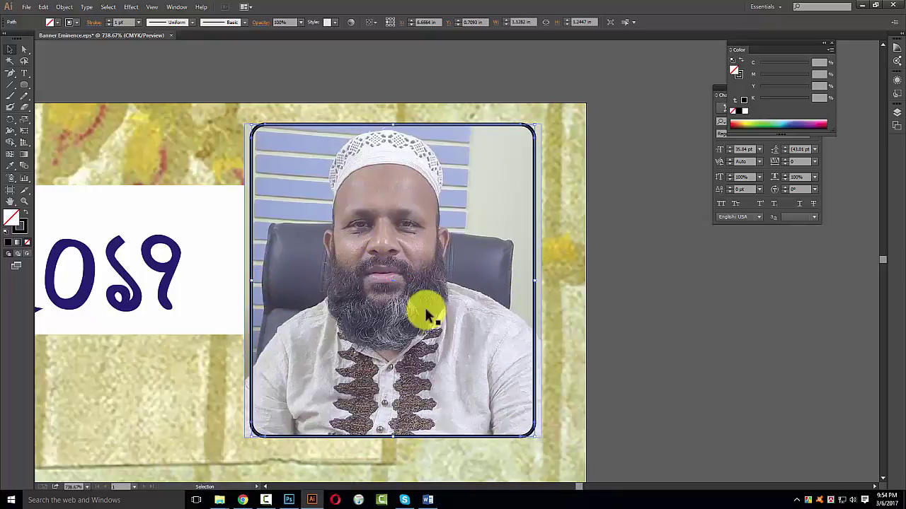
pyautogui.keyDown('shift'); pyautogui.click(464, 359); pyautogui.keyUp('shift')
# Clip the photo to the rounded rectangle and give the clipping path a black stroke
pyautogui.hotkey('ctrl', '7')
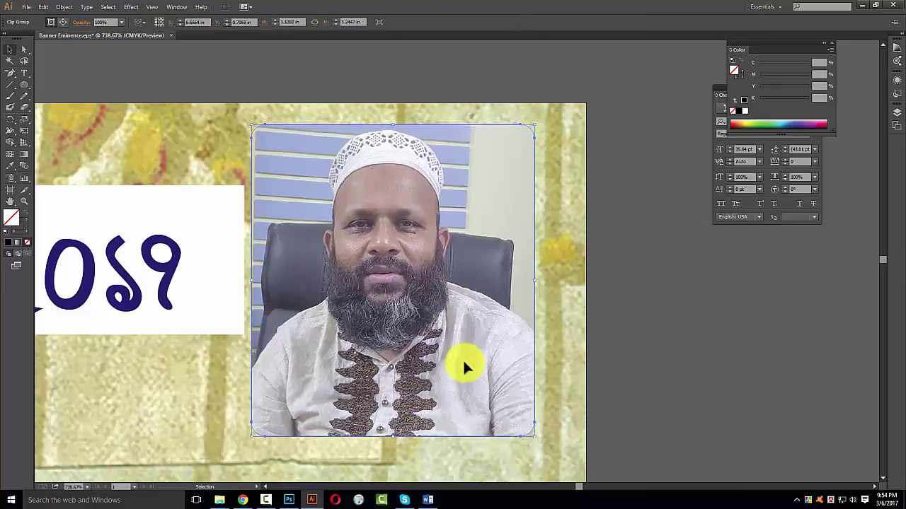
pyautogui.click(623, 200)
pyautogui.click(340, 218)
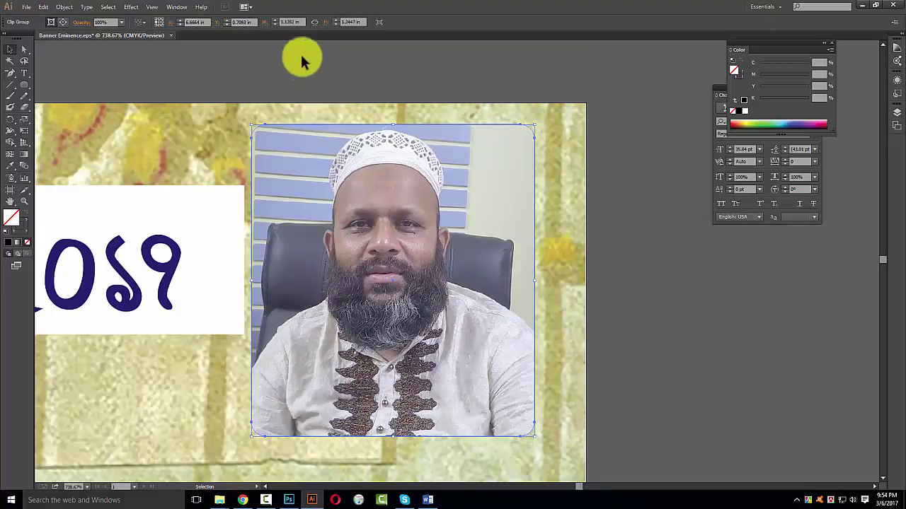
pyautogui.press('a')
pyautogui.hotkey('shift', 'x')
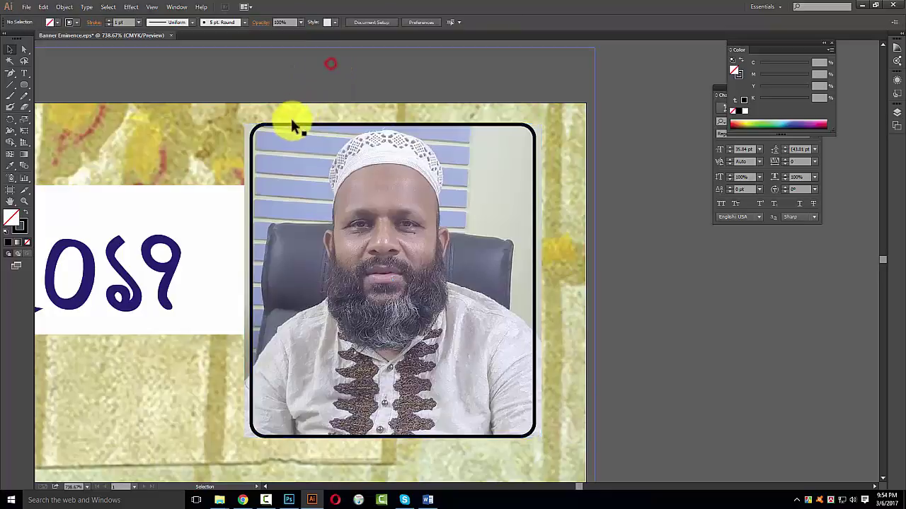
pyautogui.click(291, 91)
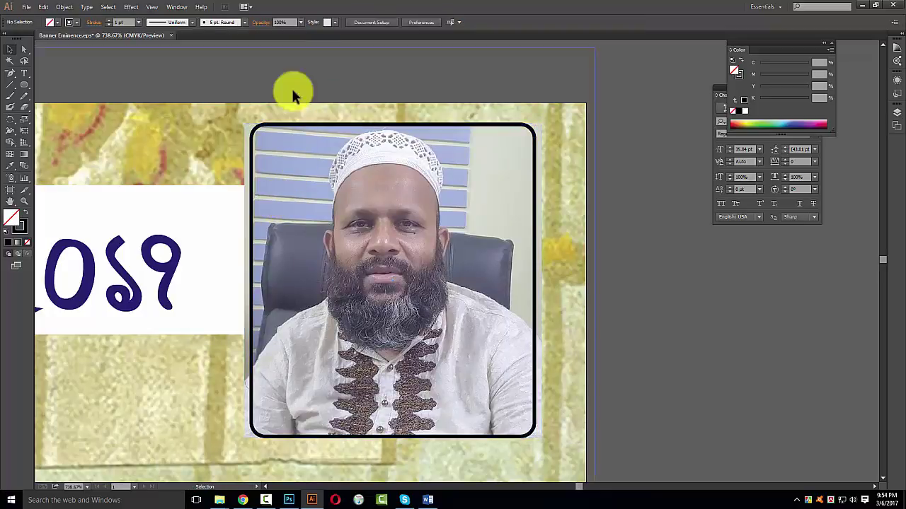
pyautogui.press('v')
# Reselect the rounded frame path directly and save the banner EPS
pyautogui.click(289, 128)
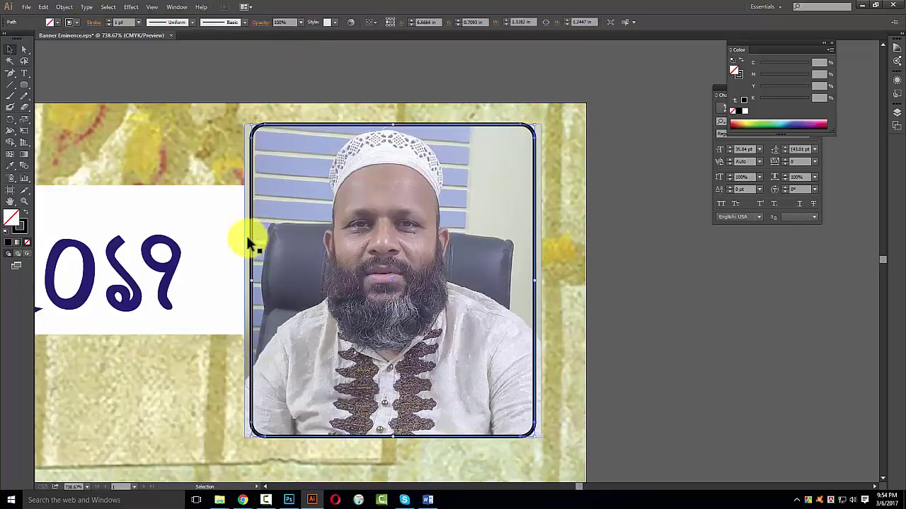
pyautogui.keyDown('shift'); pyautogui.click(271, 183); pyautogui.keyUp('shift')
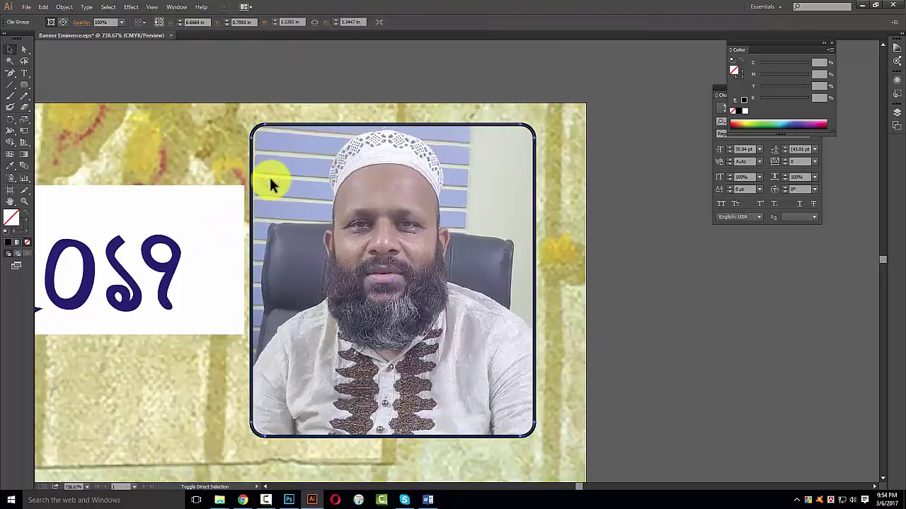
pyautogui.keyDown('alt'); pyautogui.click(263, 156); pyautogui.keyUp('alt')
pyautogui.click(250, 58)
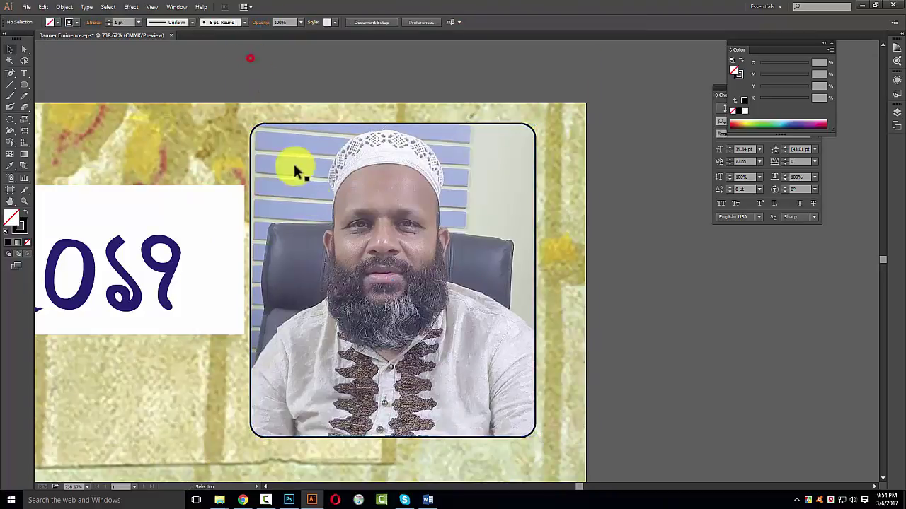
pyautogui.click(297, 171)
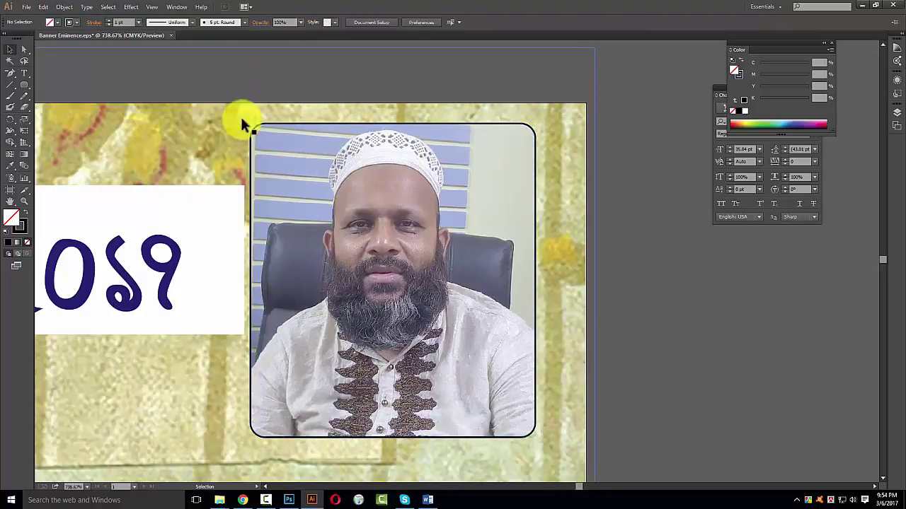
pyautogui.click(202, 107)
pyautogui.click(327, 182)
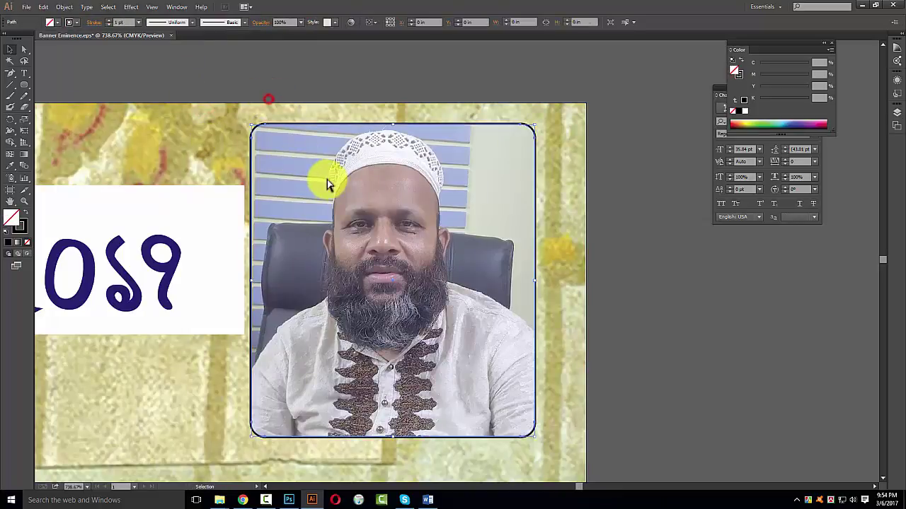
pyautogui.hotkey('ctrl', 's')
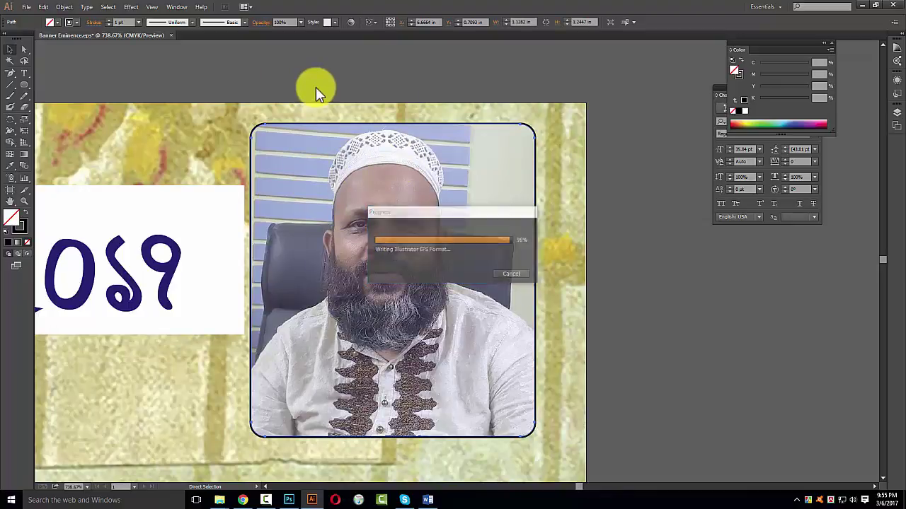
# Make the frame's stroke white and thicken it to 7 pt
pyautogui.press('v')
pyautogui.click(736, 74)
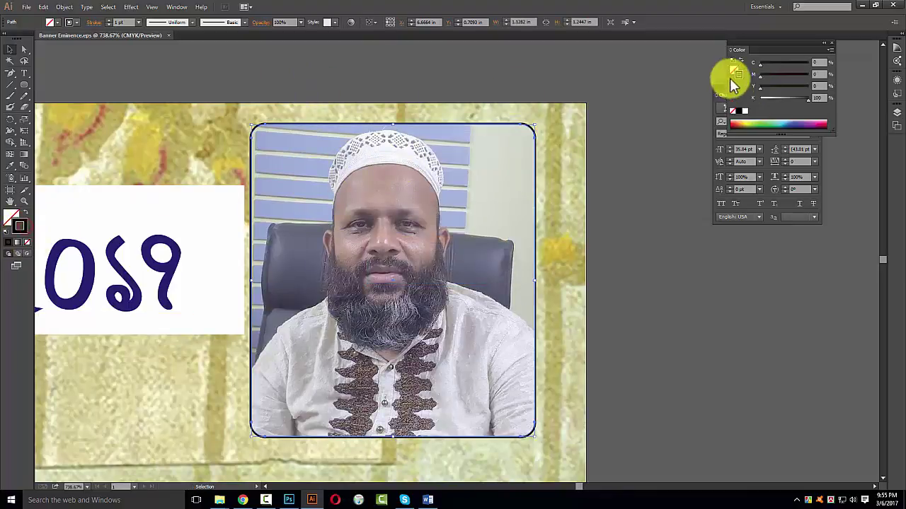
pyautogui.click(745, 111)
pyautogui.click(108, 20)
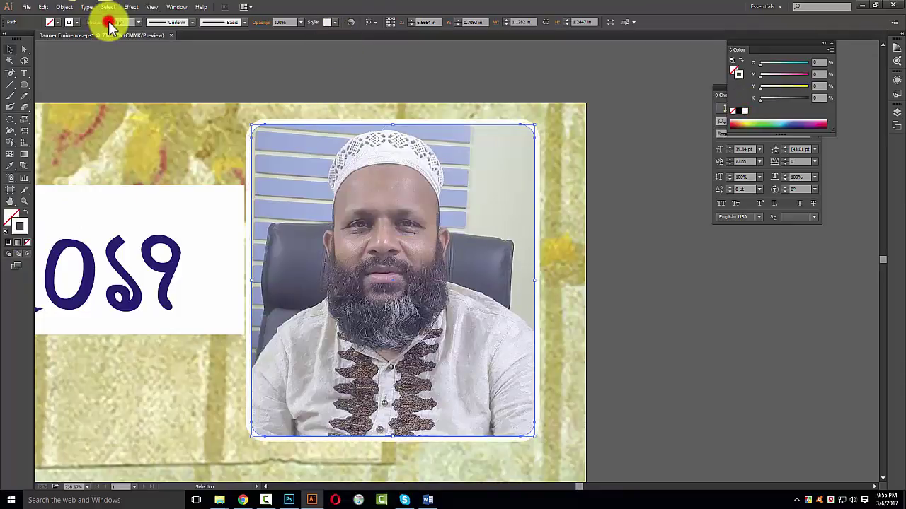
pyautogui.click(108, 20)
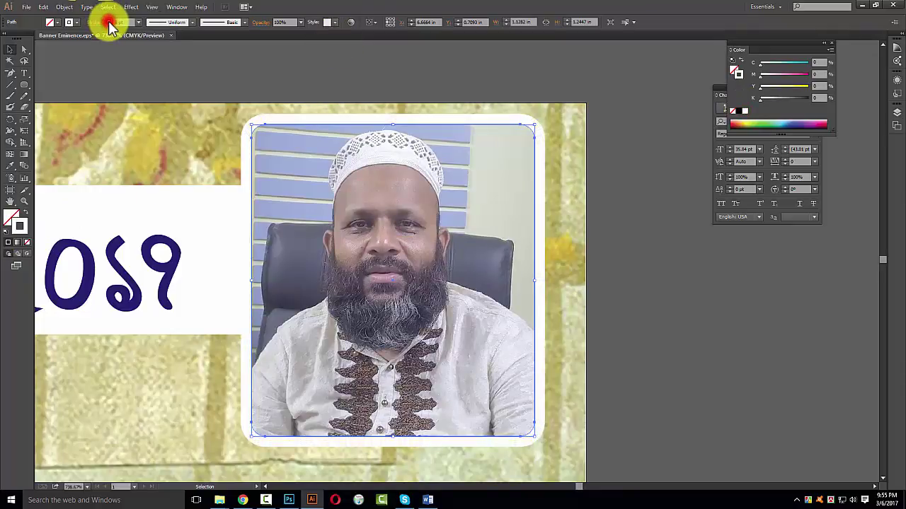
pyautogui.click(305, 70)
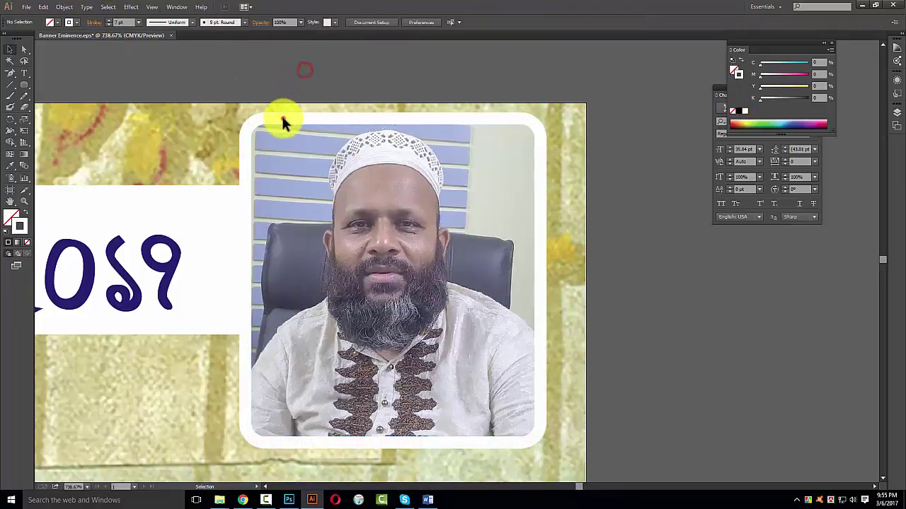
# Expand the framed photo's fill and stroke, then zoom out to the whole banner
pyautogui.click(299, 182)
pyautogui.click(64, 7)
pyautogui.click(89, 109)
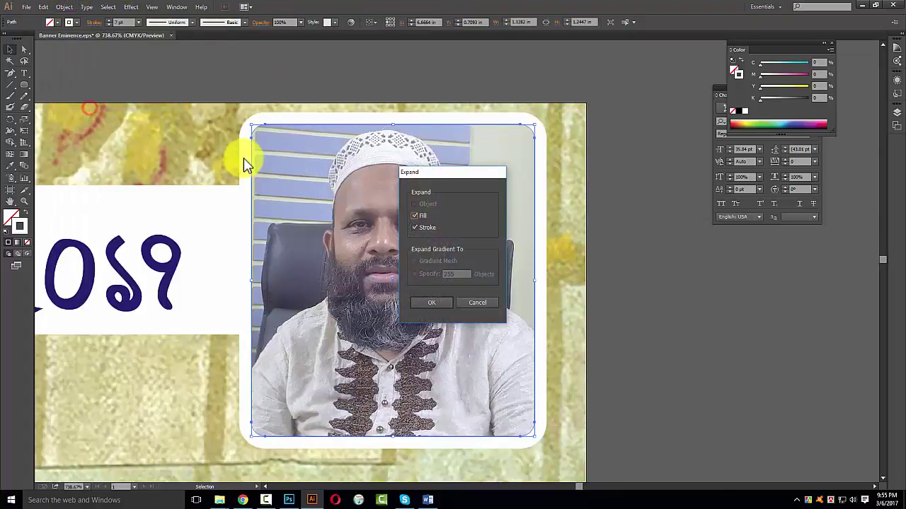
pyautogui.press('Return')
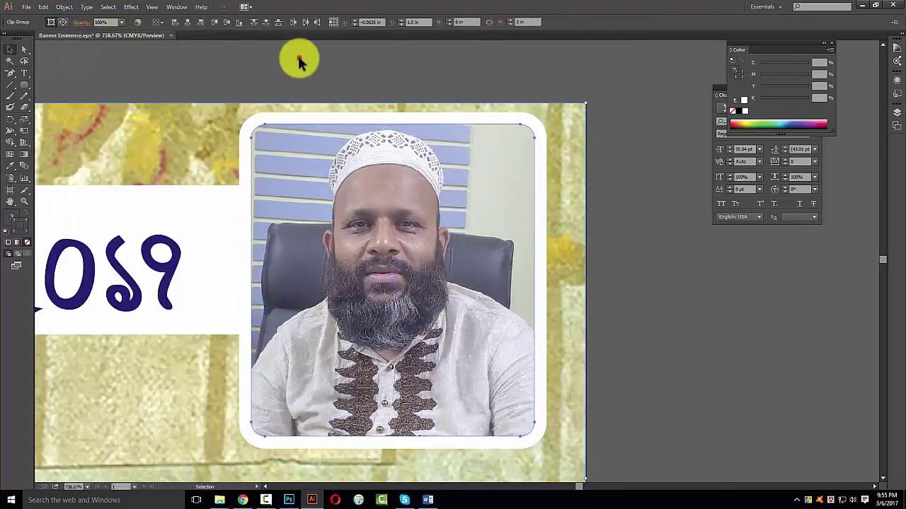
pyautogui.click(299, 56)
pyautogui.keyDown('ctrl'); pyautogui.keyDown('alt'); pyautogui.click(394, 301); pyautogui.keyUp('alt'); pyautogui.keyUp('ctrl')
pyautogui.keyDown('ctrl'); pyautogui.keyDown('alt'); pyautogui.click(414, 275); pyautogui.keyUp('alt'); pyautogui.keyUp('ctrl')
pyautogui.click(404, 147)
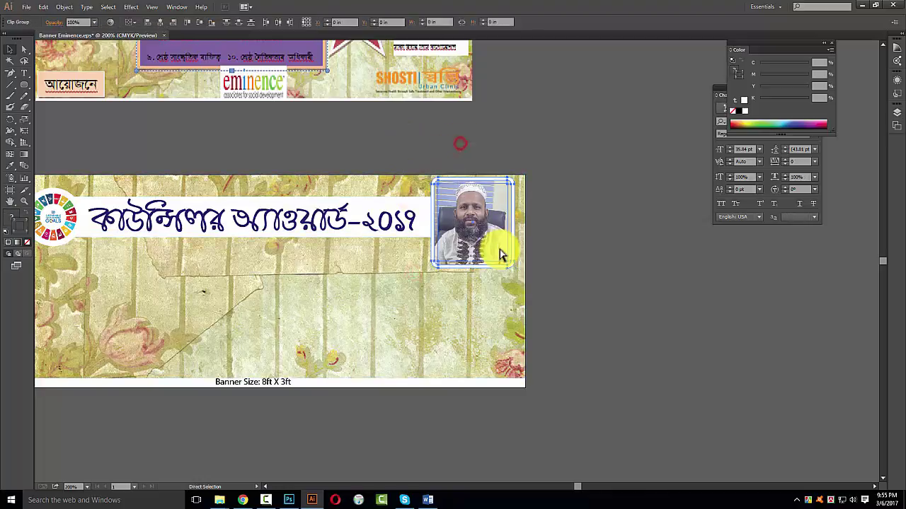
# Zoom and pan around the banner to inspect the framed portrait and title
pyautogui.moveTo(475, 169); pyautogui.dragTo(602, 281)
pyautogui.keyDown('ctrl'); pyautogui.keyDown('alt'); pyautogui.click(408, 292); pyautogui.keyUp('alt'); pyautogui.keyUp('ctrl')
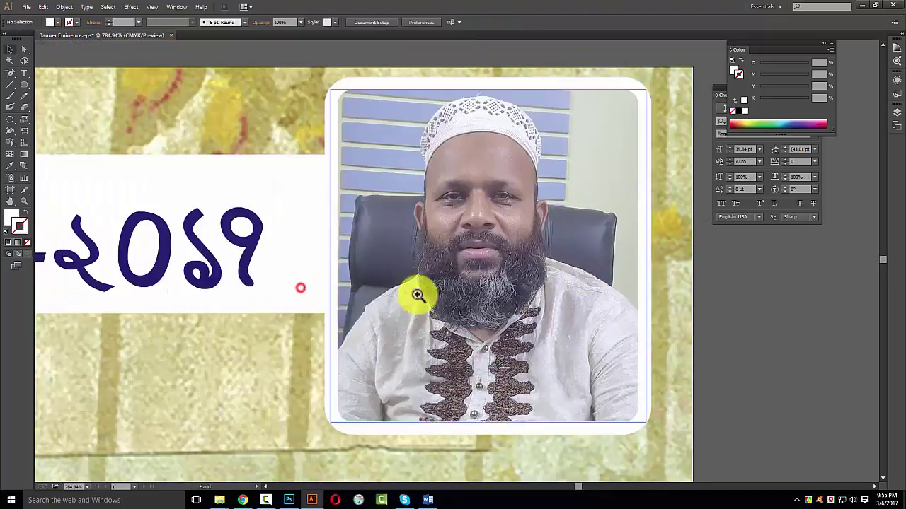
pyautogui.keyDown('ctrl'); pyautogui.keyDown('alt'); pyautogui.click(396, 223); pyautogui.keyUp('alt'); pyautogui.keyUp('ctrl')
pyautogui.moveTo(312, 325); pyautogui.dragTo(411, 340)
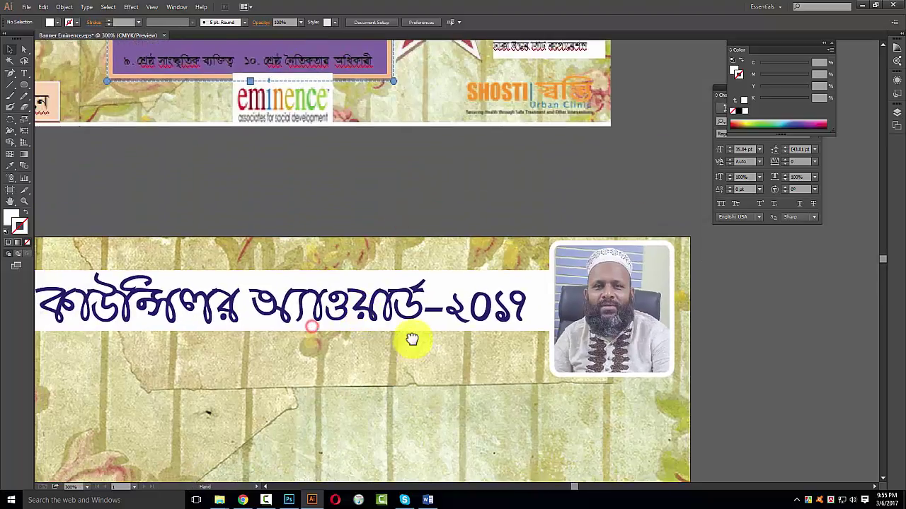
pyautogui.keyDown('ctrl'); pyautogui.keyDown('alt'); pyautogui.click(347, 349); pyautogui.keyUp('alt'); pyautogui.keyUp('ctrl')
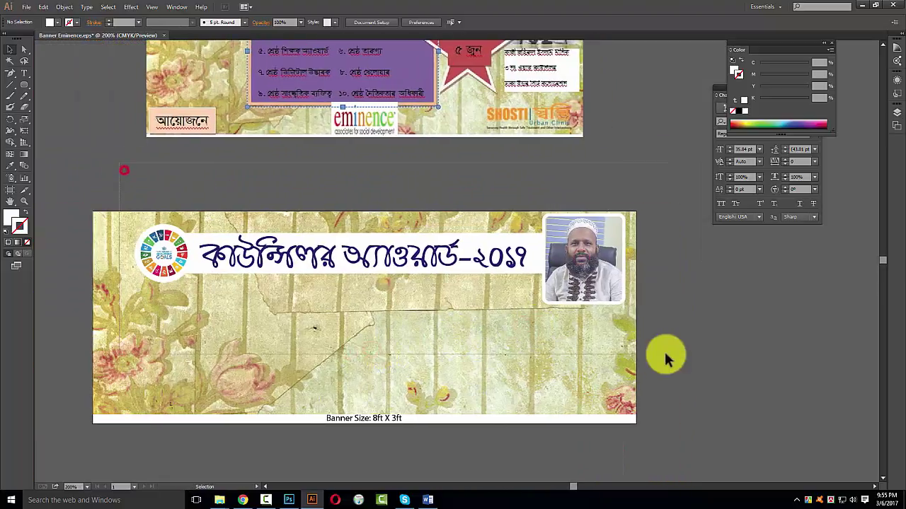
# Select the banner's objects and groups, then deselect and save the banner as EPS
pyautogui.moveTo(351, 200); pyautogui.dragTo(376, 221)
pyautogui.click(403, 186)
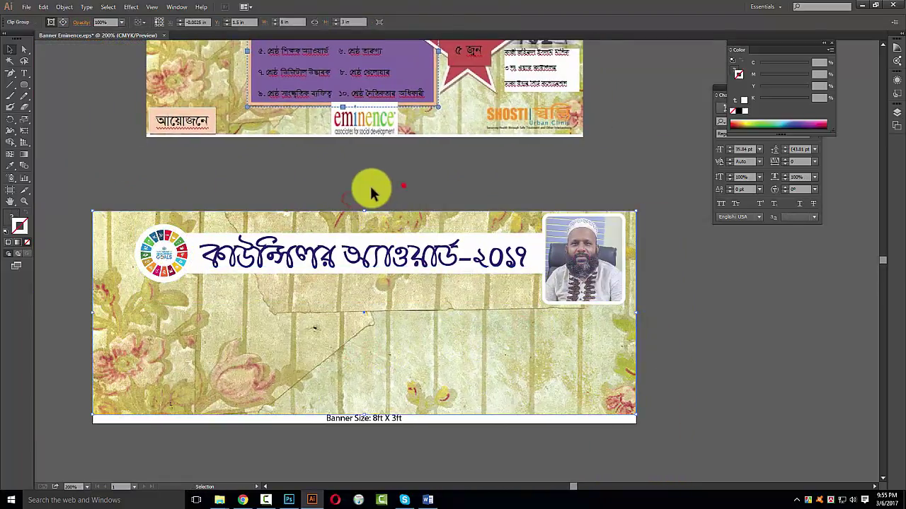
pyautogui.moveTo(674, 319); pyautogui.dragTo(536, 422)
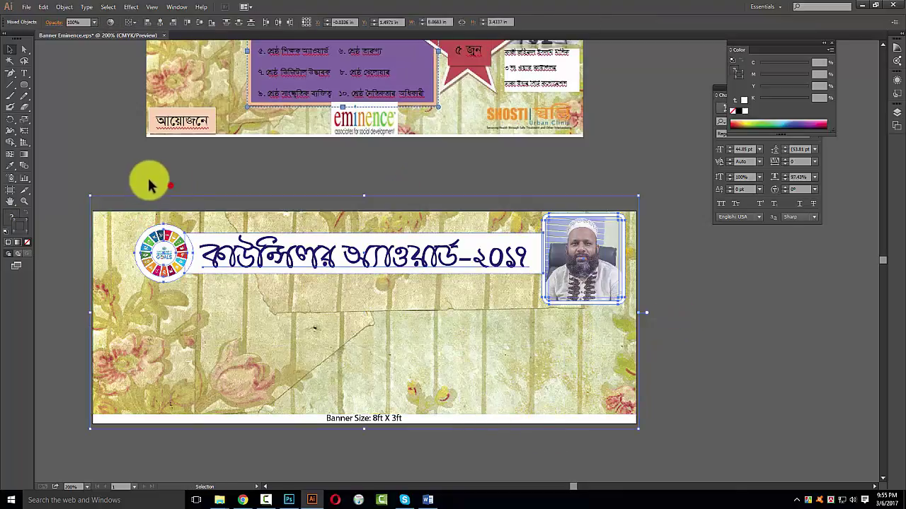
pyautogui.moveTo(149, 184); pyautogui.dragTo(53, 217)
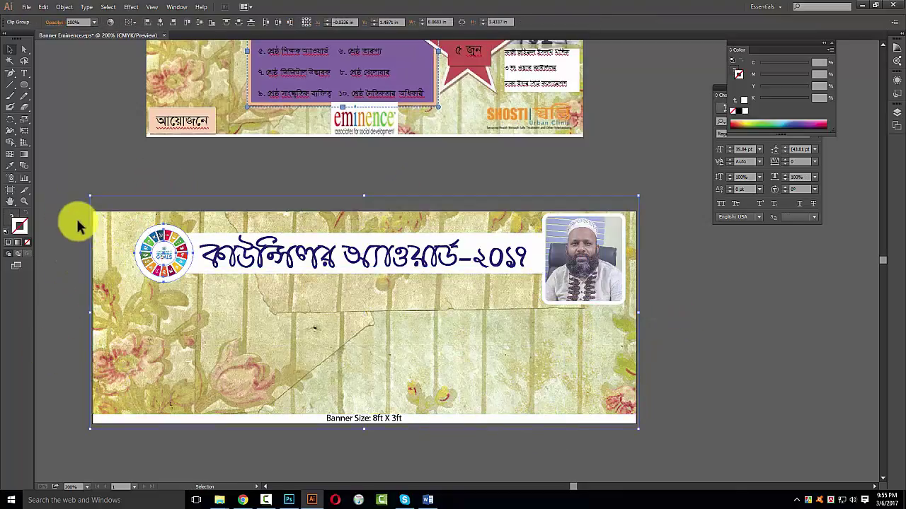
pyautogui.press('v')
pyautogui.click(145, 232)
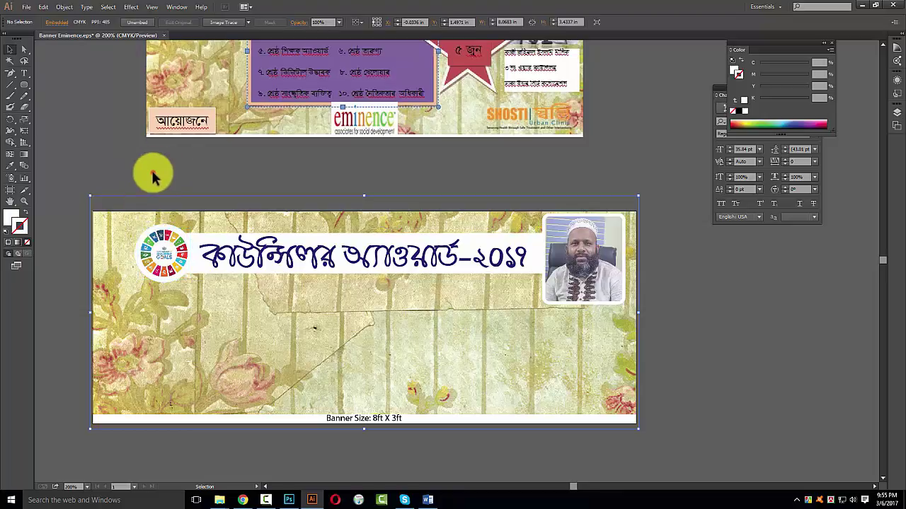
pyautogui.click(142, 207)
pyautogui.hotkey('ctrl', 's')
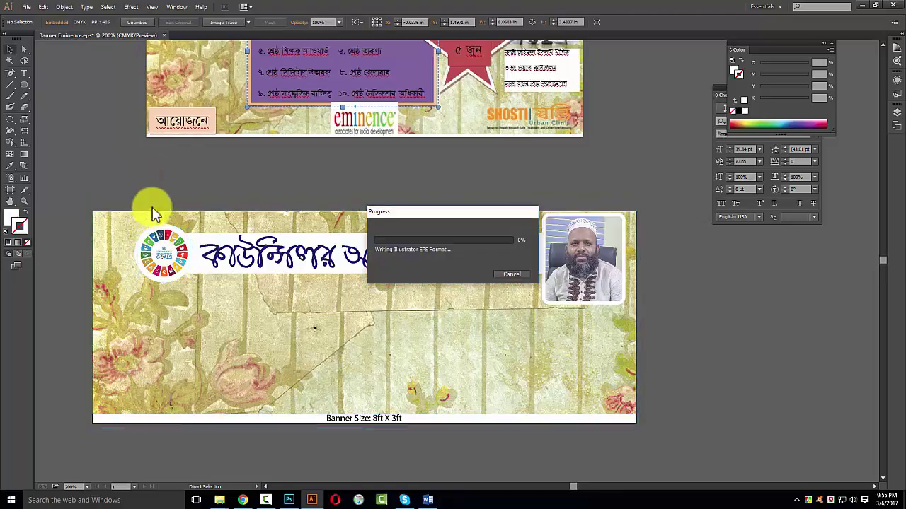
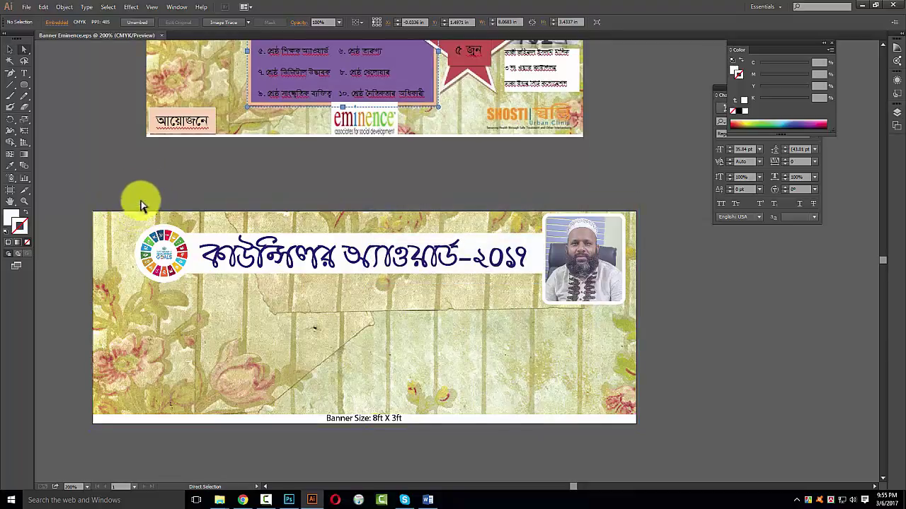
# Select the logo, title bar and portrait together inside the banner group
pyautogui.press('v')
pyautogui.click(177, 218)
pyautogui.hotkey('ctrl', 'shift', 'a')
pyautogui.press('a')
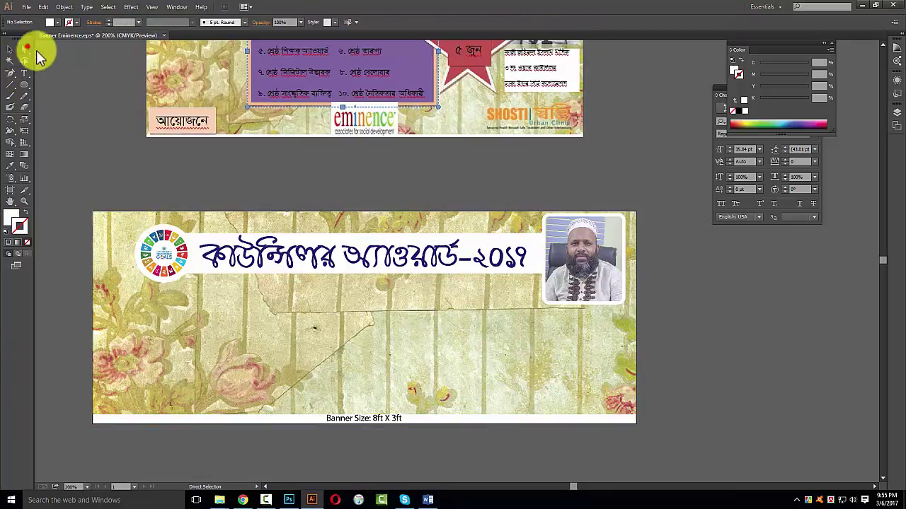
pyautogui.moveTo(24, 49); pyautogui.dragTo(44, 61)
pyautogui.click(176, 302)
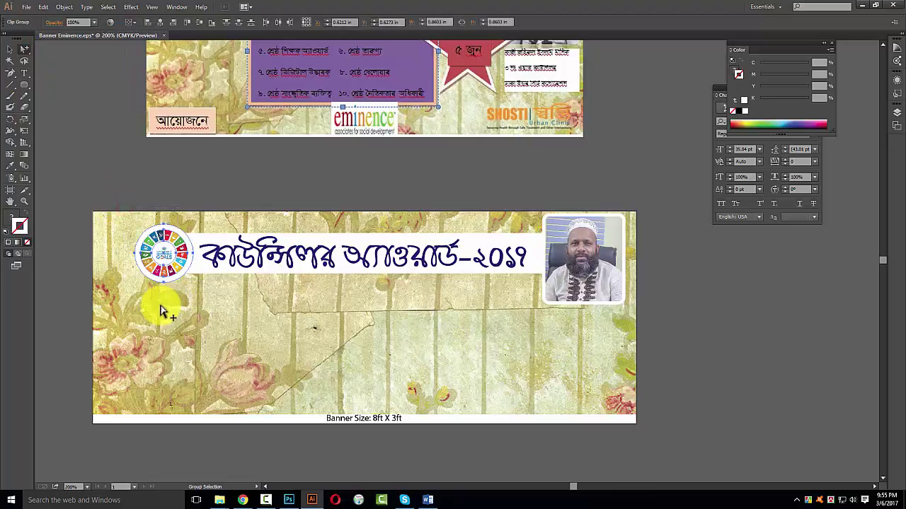
pyautogui.press('v')
pyautogui.click(137, 186)
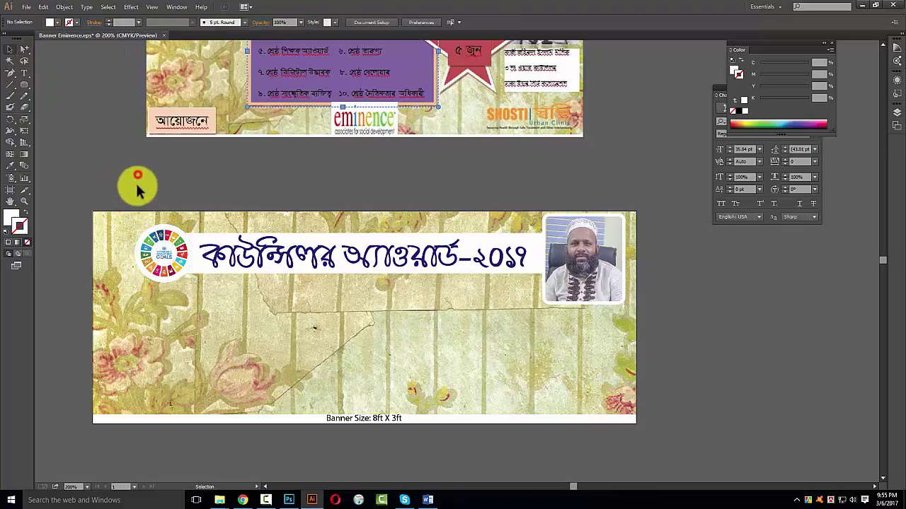
pyautogui.moveTo(137, 199); pyautogui.dragTo(603, 312)
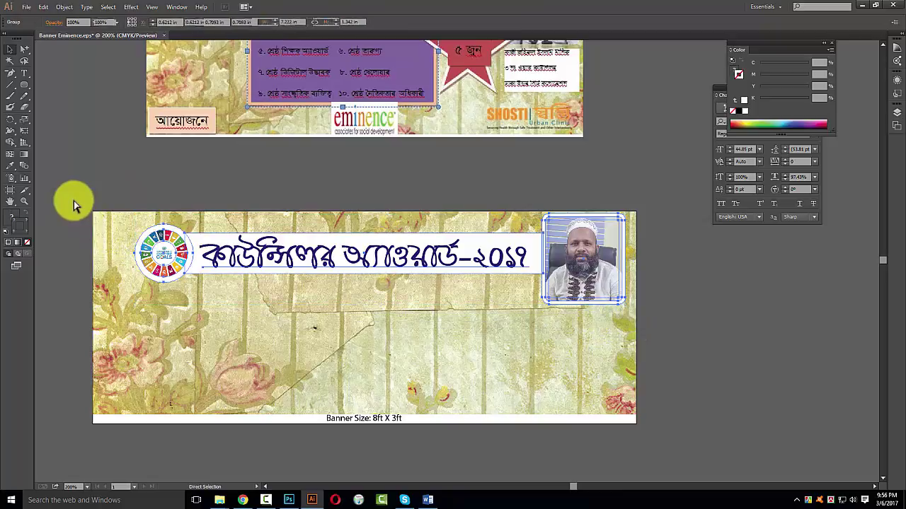
# Align the logo, title and portrait within the banner group and save the file
pyautogui.moveTo(136, 197); pyautogui.dragTo(124, 228)
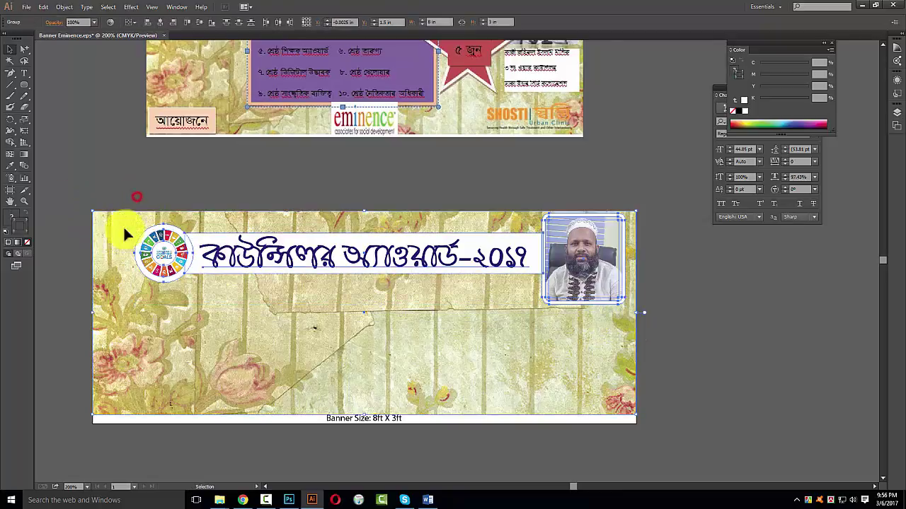
pyautogui.click(160, 22)
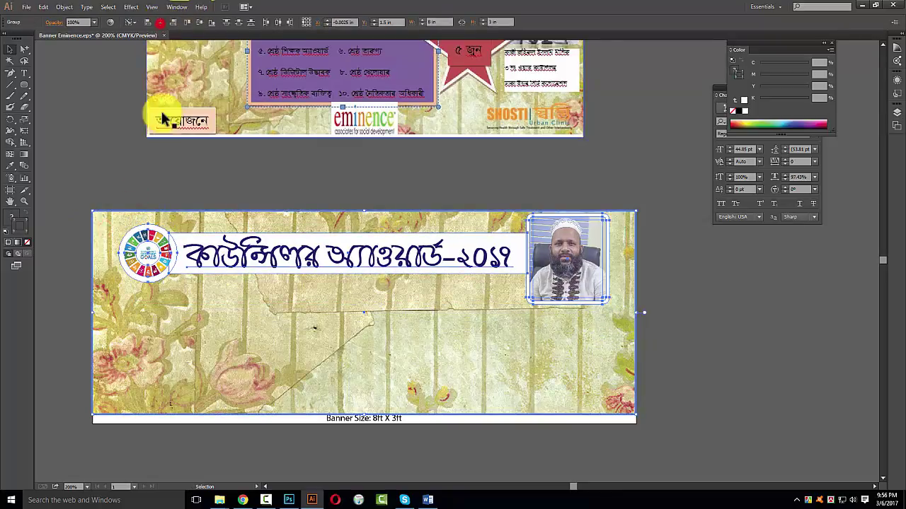
pyautogui.click(657, 247)
pyautogui.click(585, 258)
pyautogui.hotkey('ctrl', 's')
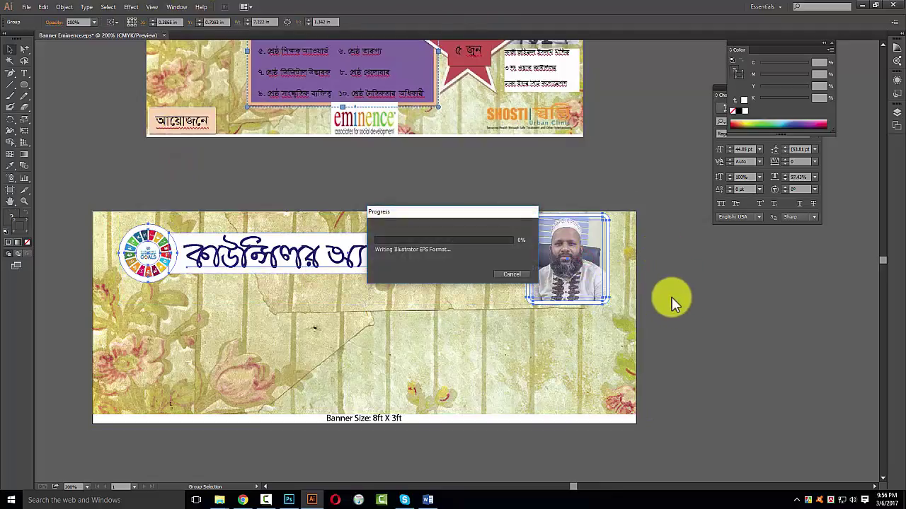
# Nudge the logo, title and portrait group up slightly on the lower banner
pyautogui.click(698, 261)
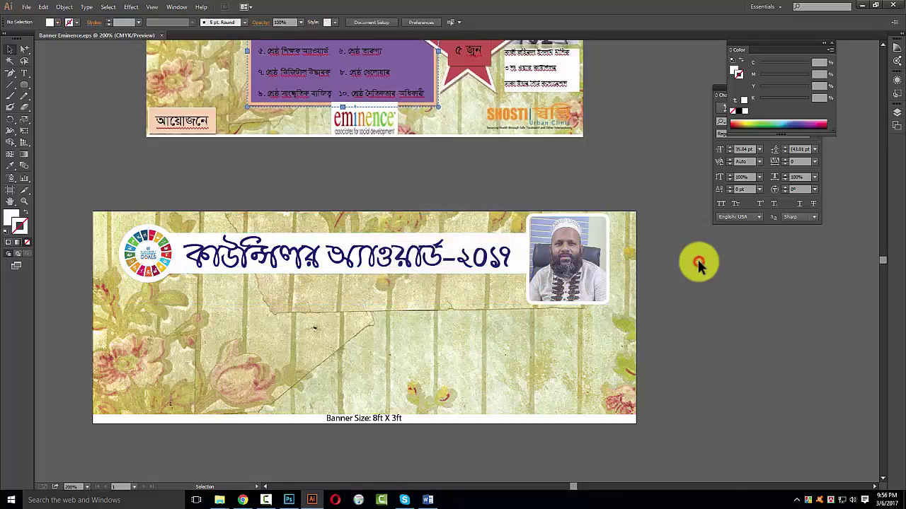
pyautogui.moveTo(97, 157); pyautogui.dragTo(582, 347)
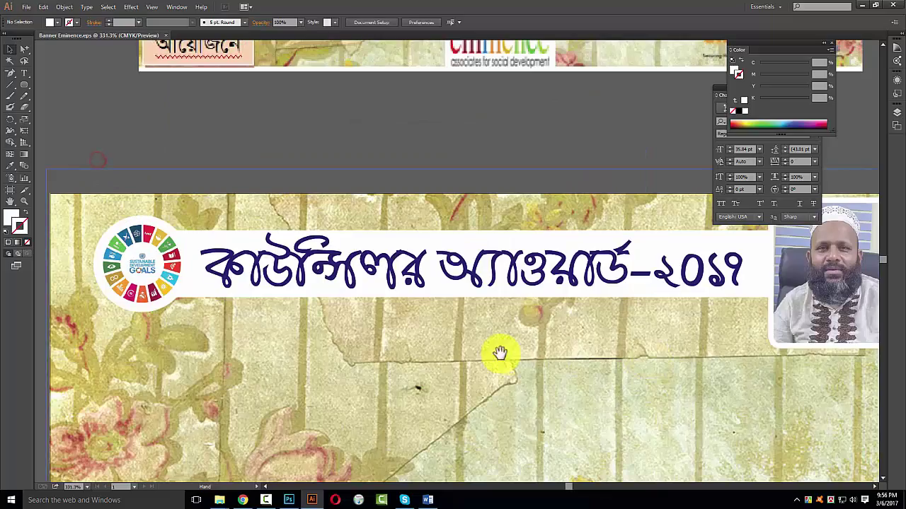
pyautogui.press('Tab')
pyautogui.click(644, 309)
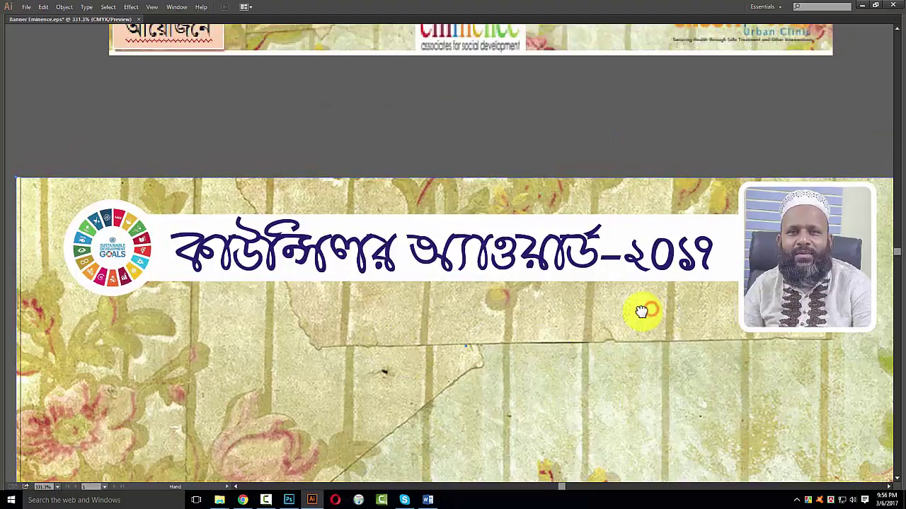
pyautogui.hotkey('ctrl', '-')
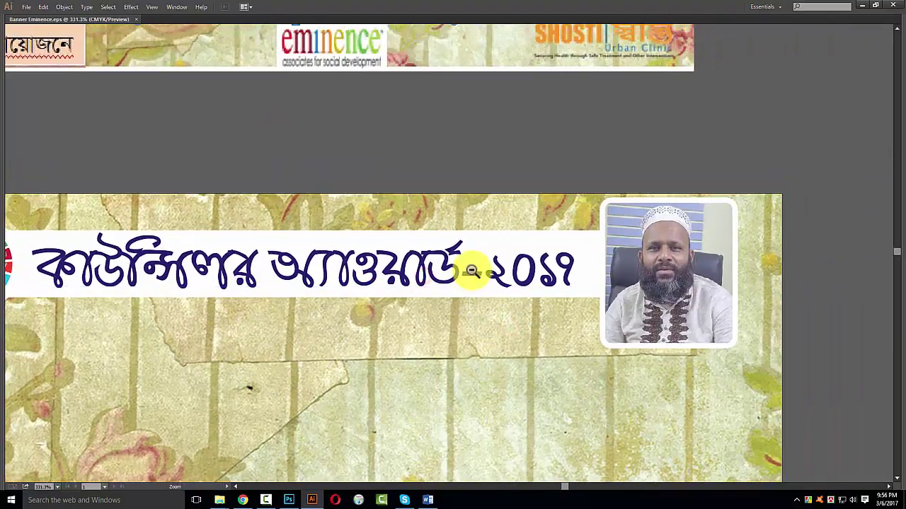
pyautogui.hotkey('ctrl', '-')
pyautogui.moveTo(106, 162); pyautogui.dragTo(691, 370)
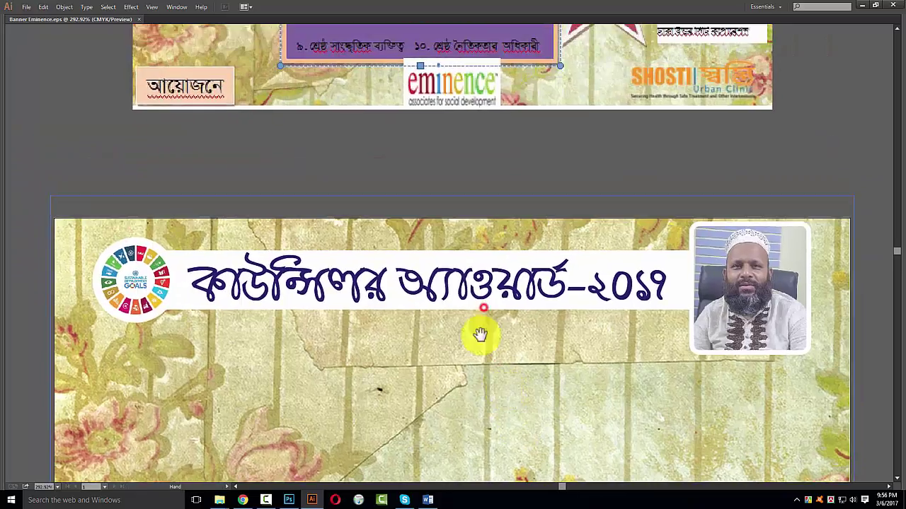
pyautogui.click(444, 275)
pyautogui.press('Up')
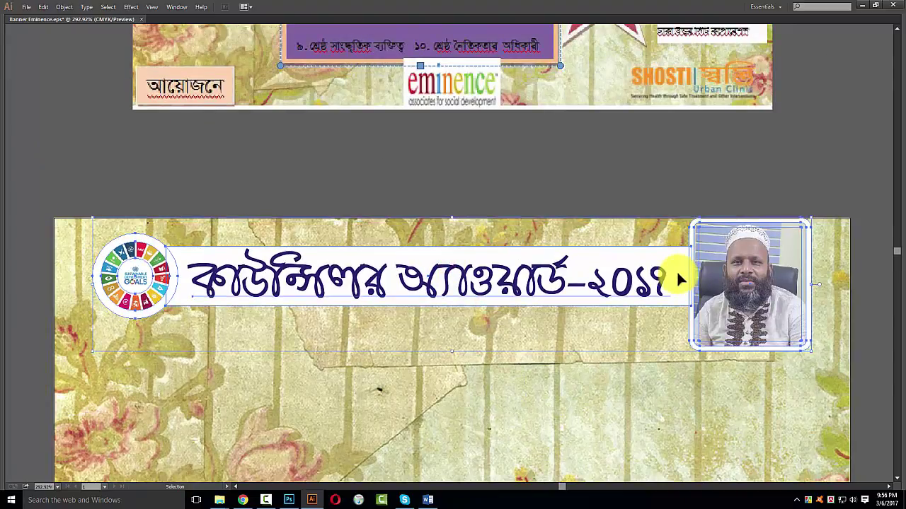
pyautogui.click(571, 157)
# Save the banner document again
pyautogui.scroll(-2, 586, 251)
pyautogui.scroll(-2, 550, 216)
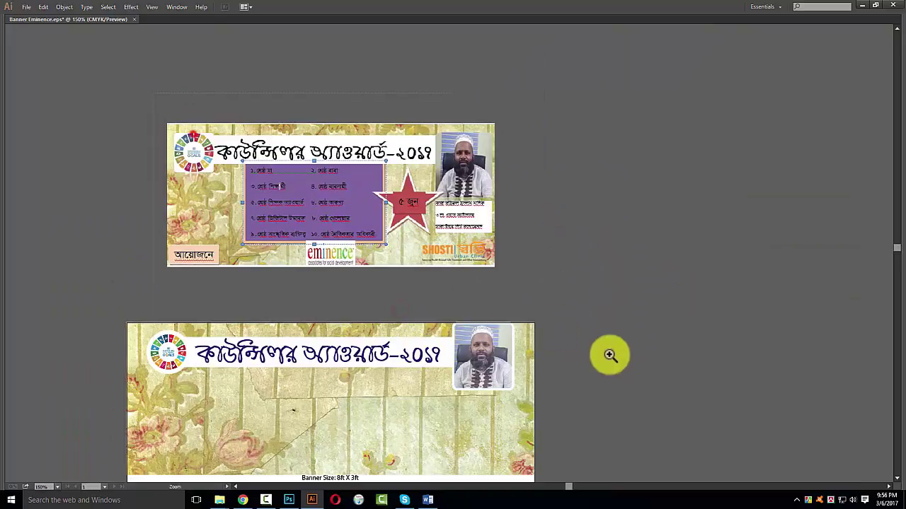
pyautogui.scroll(3, 606, 356)
pyautogui.hotkey('ctrl', 's')
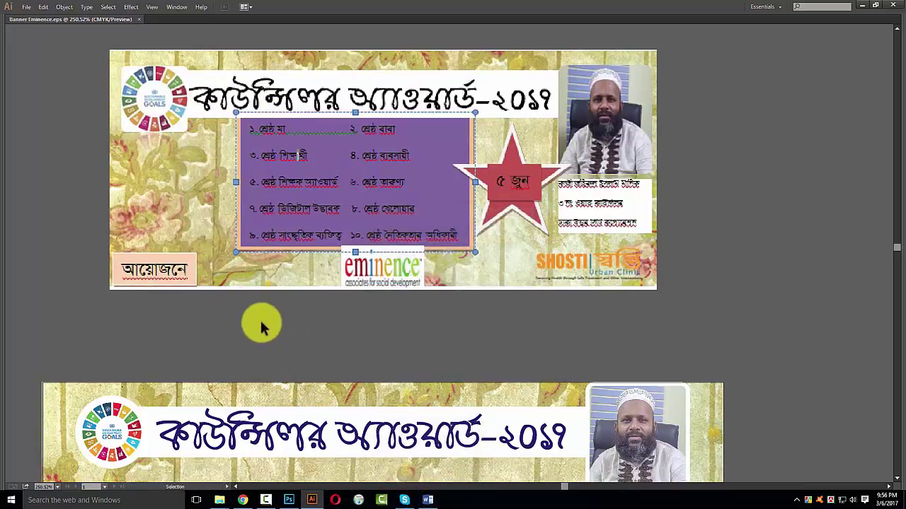
pyautogui.press('v')
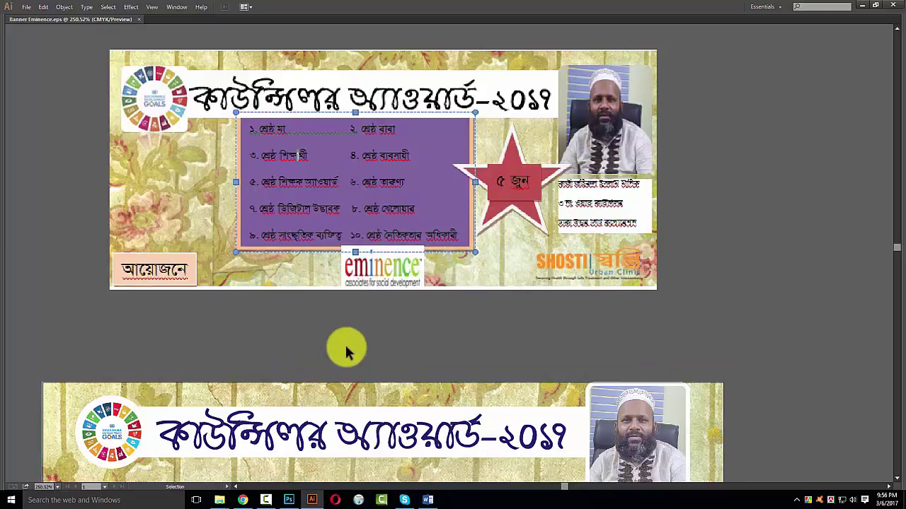
# Stretch the lower banner's title text taller at top and bottom, then save
pyautogui.press('Delete')
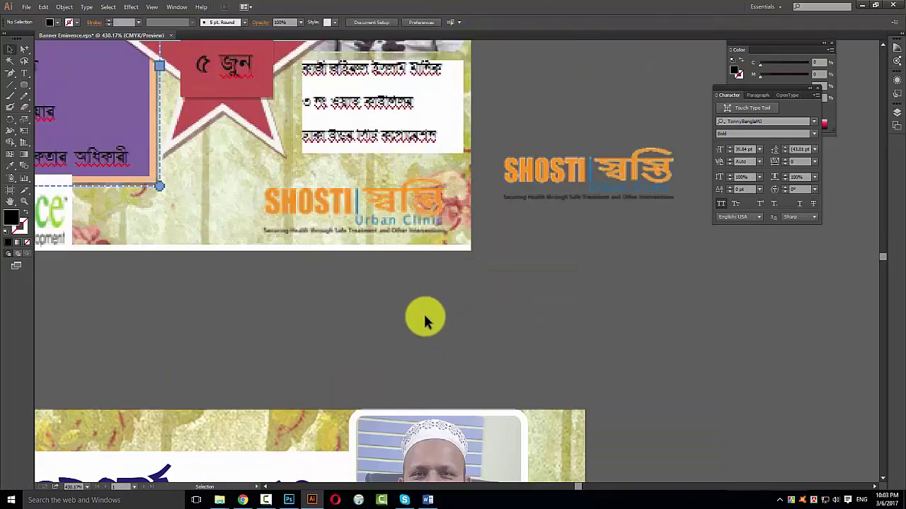
pyautogui.press('z')
pyautogui.keyDown('alt'); pyautogui.click(417, 283); pyautogui.keyUp('alt')
pyautogui.keyDown('alt'); pyautogui.click(311, 210); pyautogui.keyUp('alt')
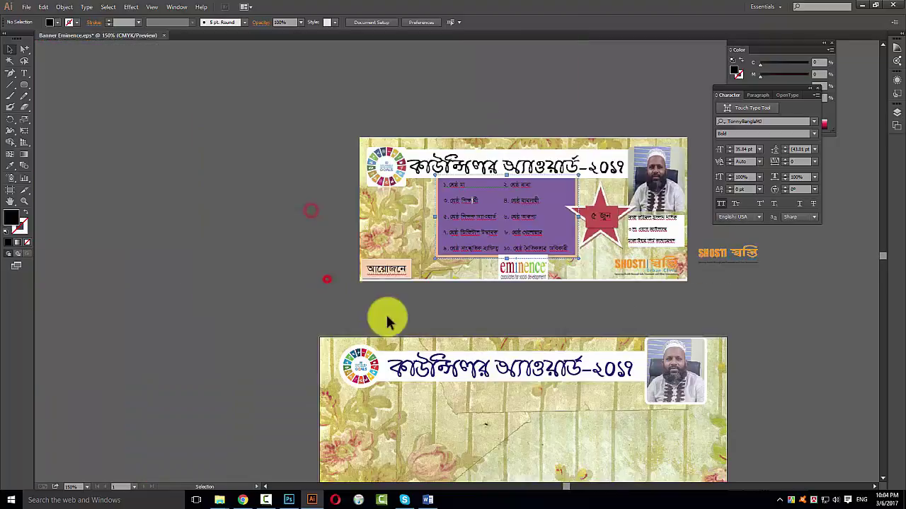
pyautogui.scroll(2, 305, 306)
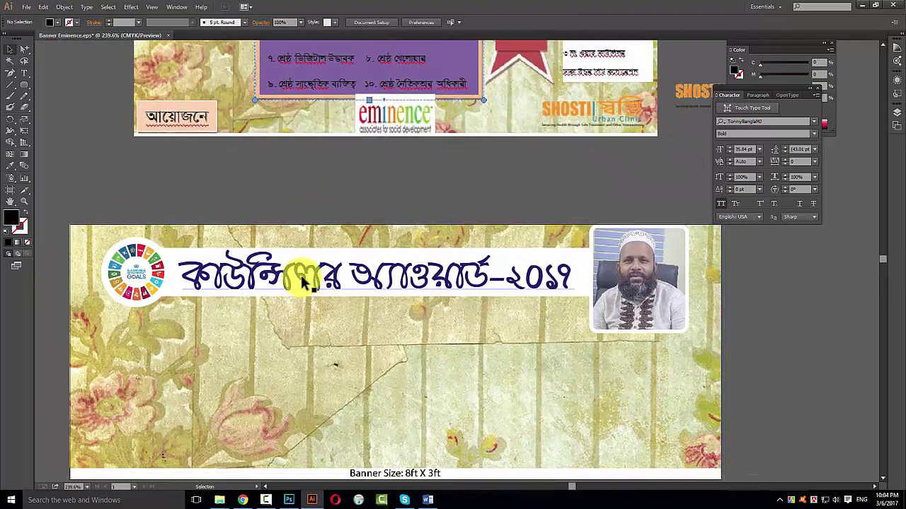
pyautogui.click(284, 273)
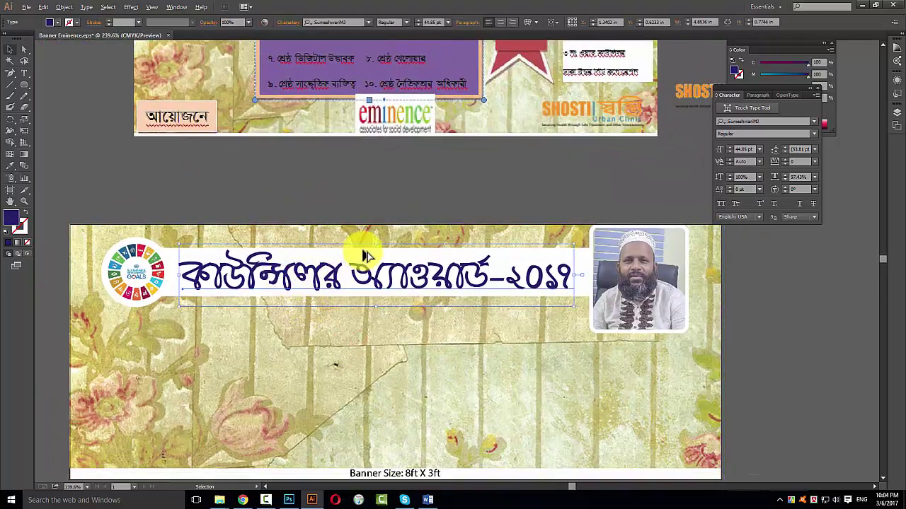
pyautogui.moveTo(376, 245); pyautogui.dragTo(376, 245)
pyautogui.moveTo(378, 307); pyautogui.dragTo(377, 316)
pyautogui.click(334, 188)
pyautogui.hotkey('ctrl', 's')
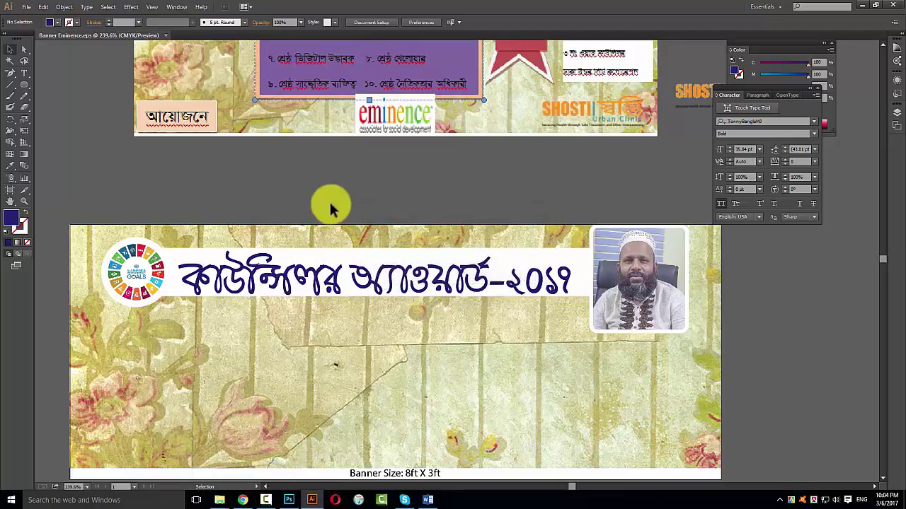
# Copy the award list items from the Word banner document and return to Illustrator
pyautogui.click(427, 500)
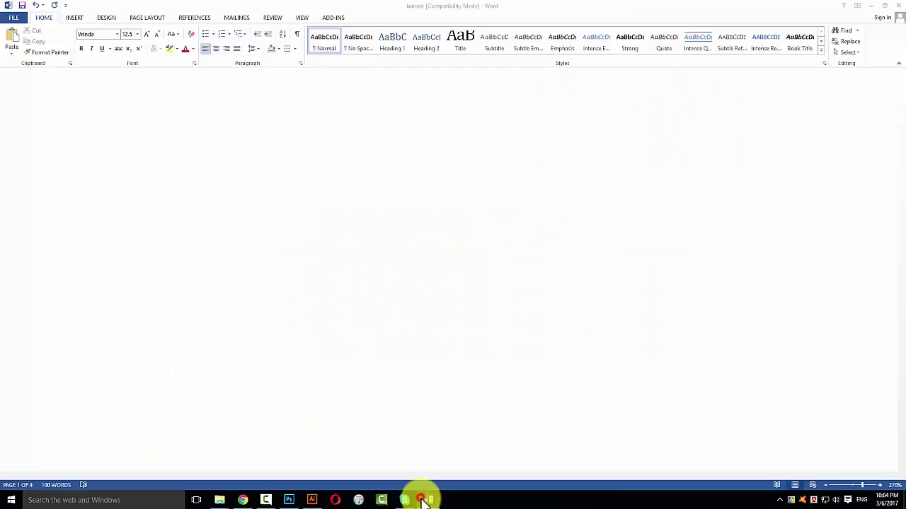
pyautogui.scroll(5, 389, 284)
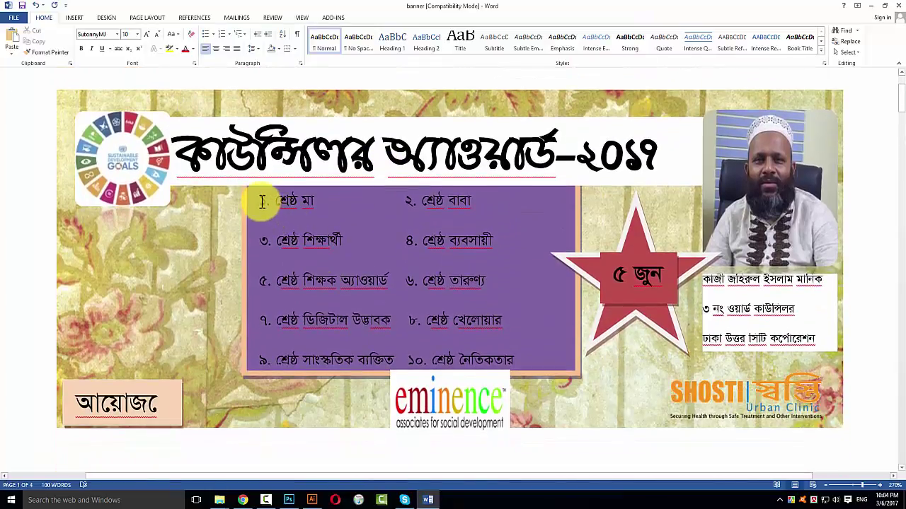
pyautogui.moveTo(262, 202); pyautogui.dragTo(515, 363)
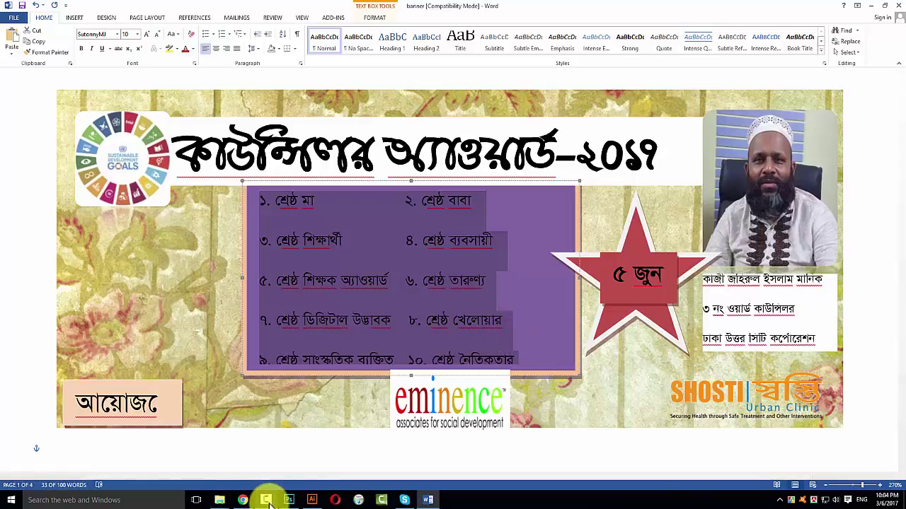
pyautogui.click(312, 501)
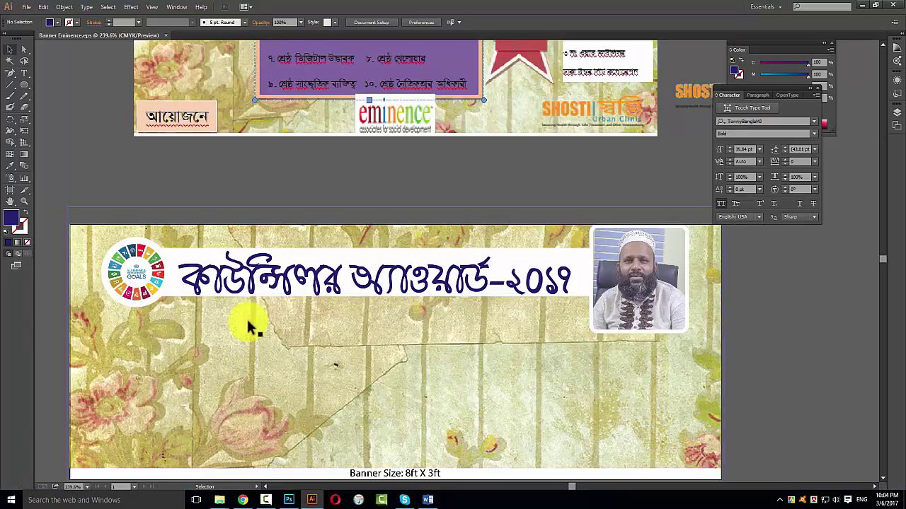
# Paste the award list into a new text area and move the box right
pyautogui.click(280, 186)
pyautogui.press('t')
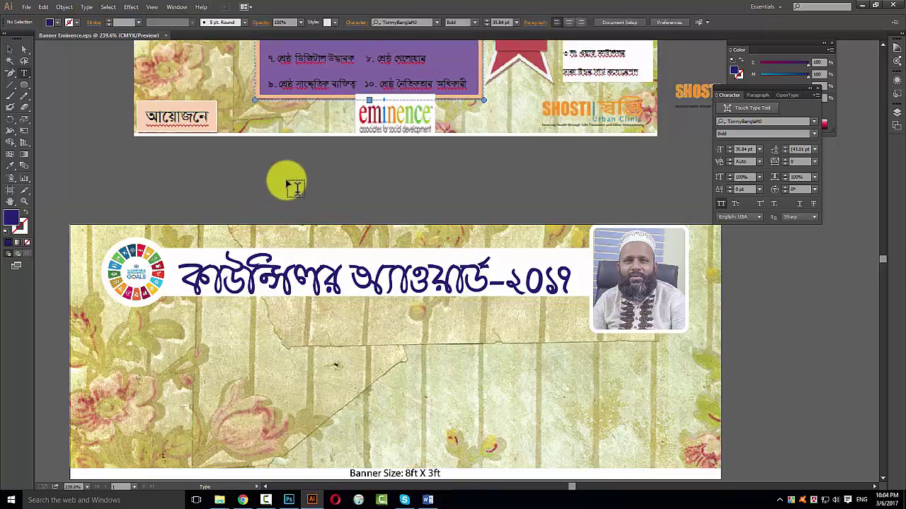
pyautogui.moveTo(287, 179)
pyautogui.mouseDown()
pyautogui.moveTo(627, 398)
pyautogui.moveTo(618, 409)
pyautogui.mouseUp()
pyautogui.hotkey('ctrl', 'v')
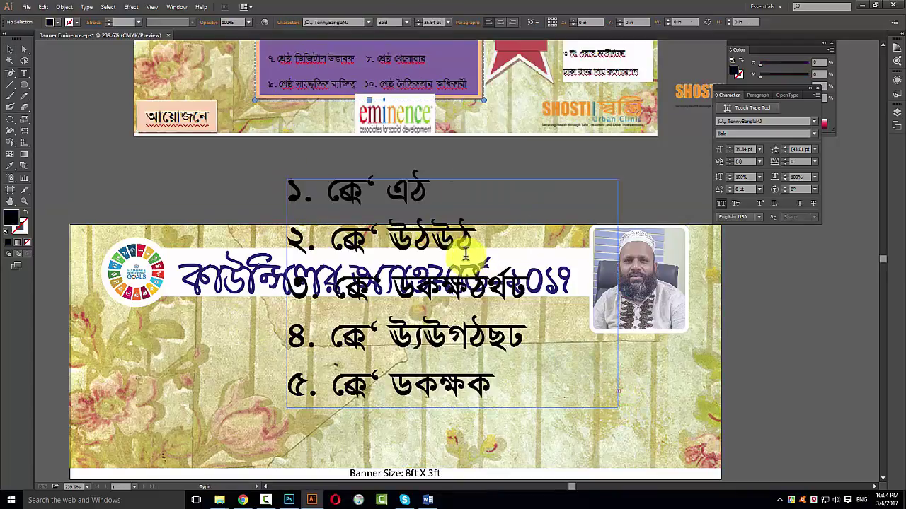
pyautogui.press('Escape')
pyautogui.press('v')
pyautogui.hotkey('ctrl', '-')
pyautogui.hotkey('ctrl', '-')
pyautogui.moveTo(402, 286); pyautogui.dragTo(779, 283)
pyautogui.moveTo(633, 323); pyautogui.dragTo(414, 283)
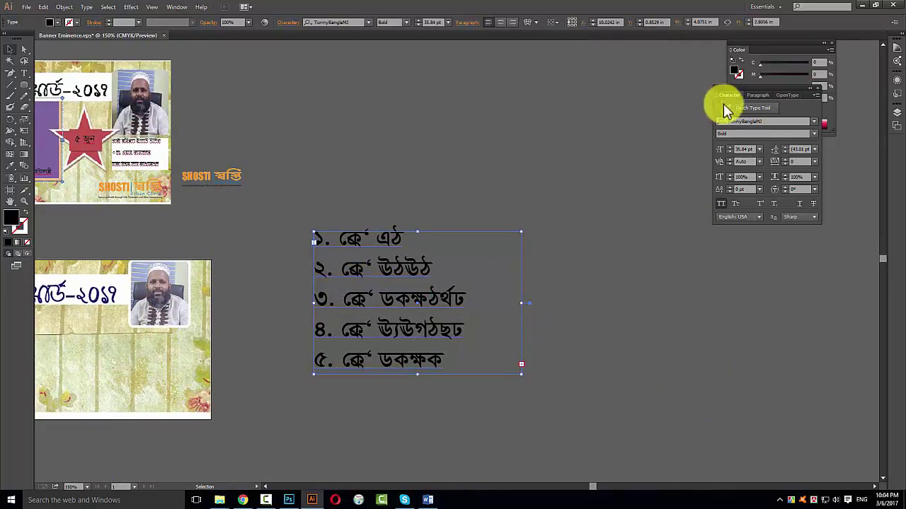
# Set the list's font to TonnyBanglaM3 and copy its first word শ্রেষ্ঠ
pyautogui.moveTo(759, 123); pyautogui.dragTo(783, 122)
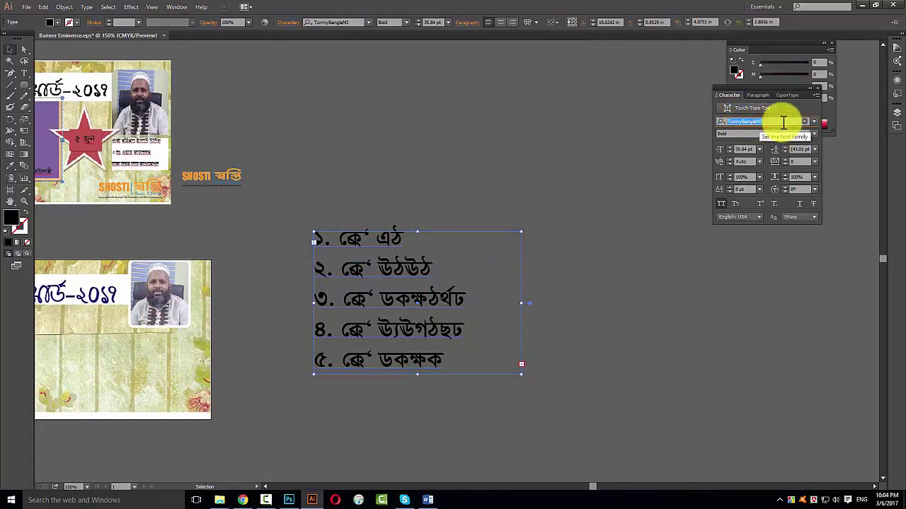
pyautogui.press('Return')
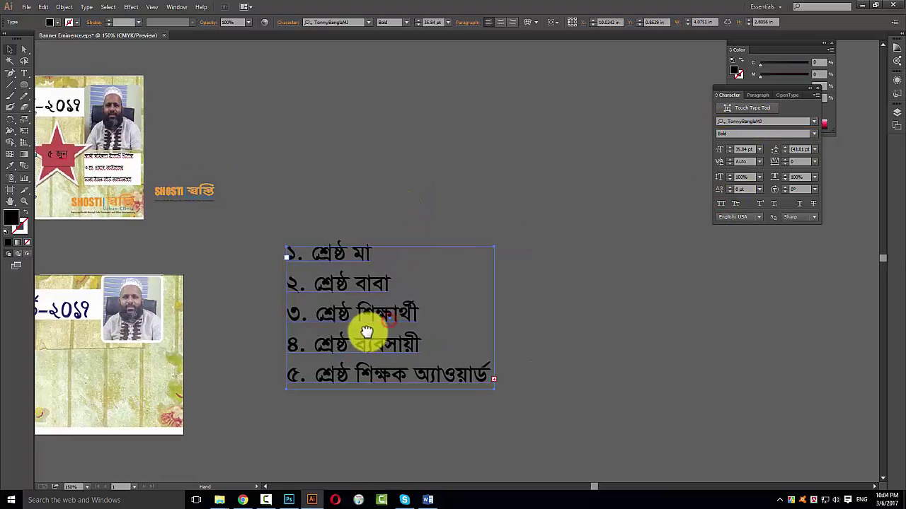
pyautogui.doubleClick(328, 251)
pyautogui.moveTo(312, 251); pyautogui.dragTo(347, 250)
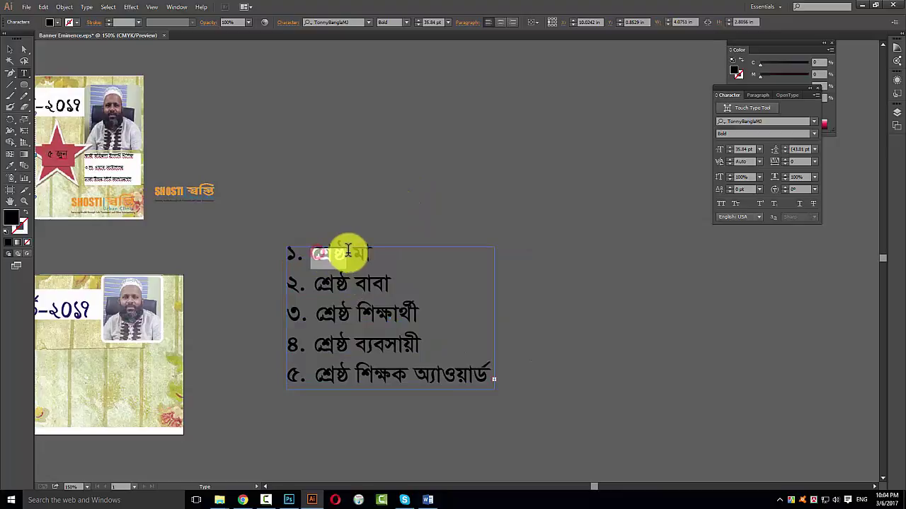
pyautogui.hotkey('ctrl', 'c')
# Paste a copy of শ্রেষ্ঠ and retype it as the Bengali word স্বস্তি
pyautogui.click(335, 164)
pyautogui.hotkey('ctrl', 'v')
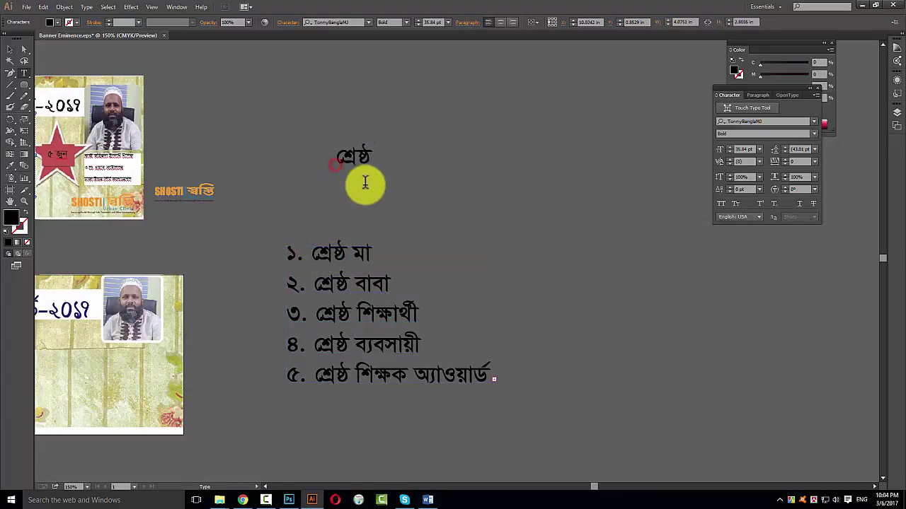
pyautogui.press('Escape')
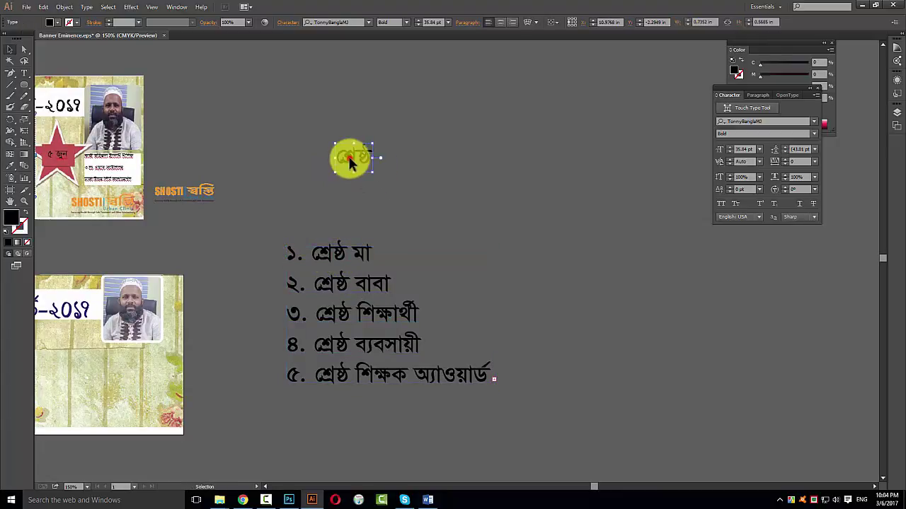
pyautogui.doubleClick(349, 159)
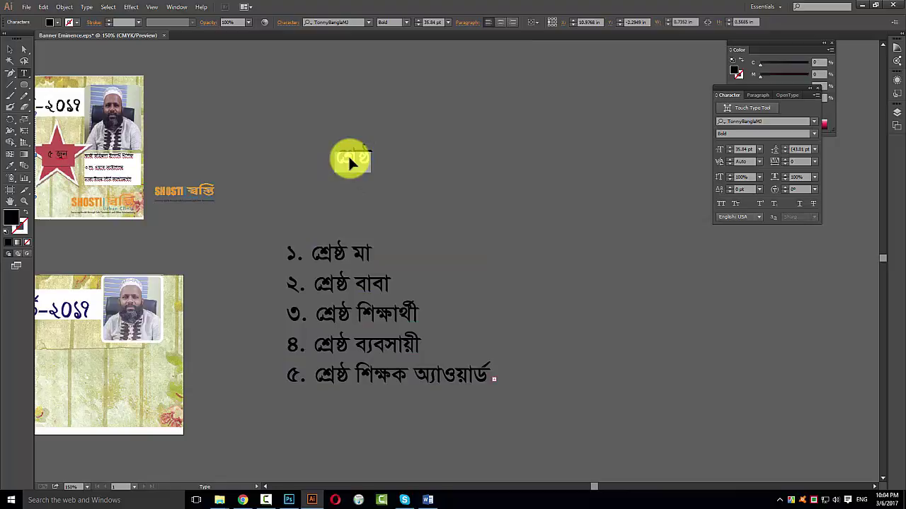
pyautogui.write('স্বস্তি')
pyautogui.press('Escape')
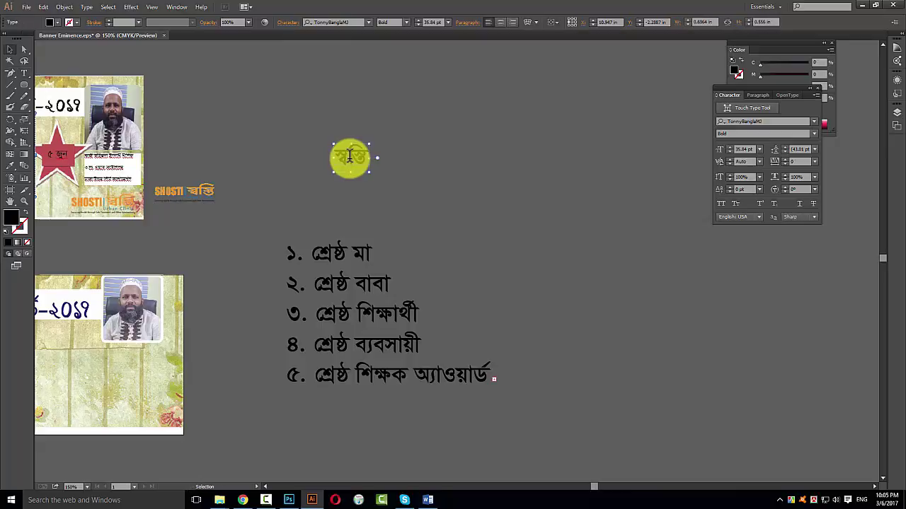
pyautogui.scroll(3, 224, 313)
pyautogui.moveTo(224, 313); pyautogui.dragTo(186, 273)
pyautogui.click(637, 124)
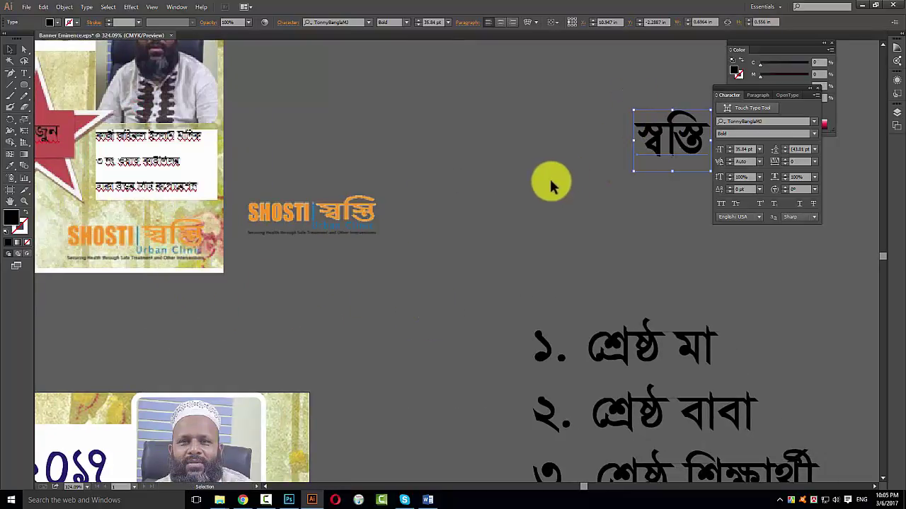
# Add a new SHOSTI text object in Arial Bold
pyautogui.press('t')
pyautogui.click(292, 286)
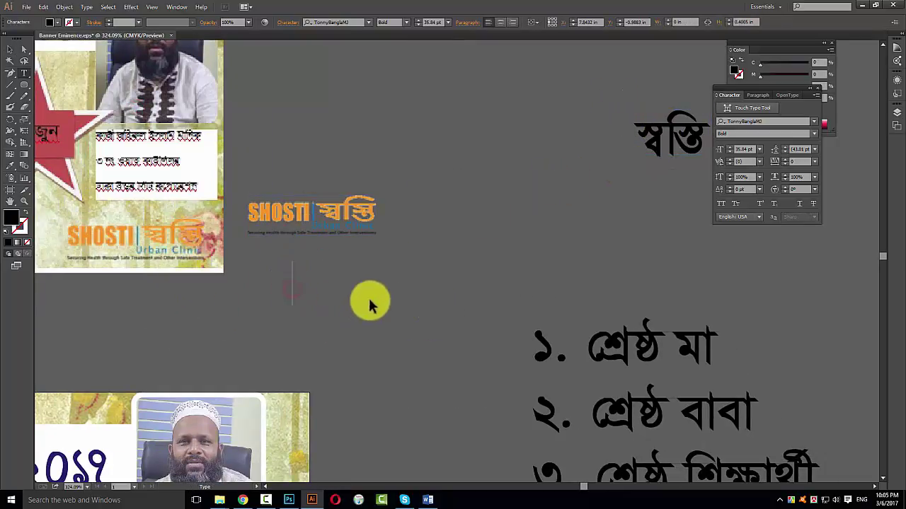
pyautogui.hotkey('ctrl', 't')
pyautogui.hotkey('ctrl', 't')
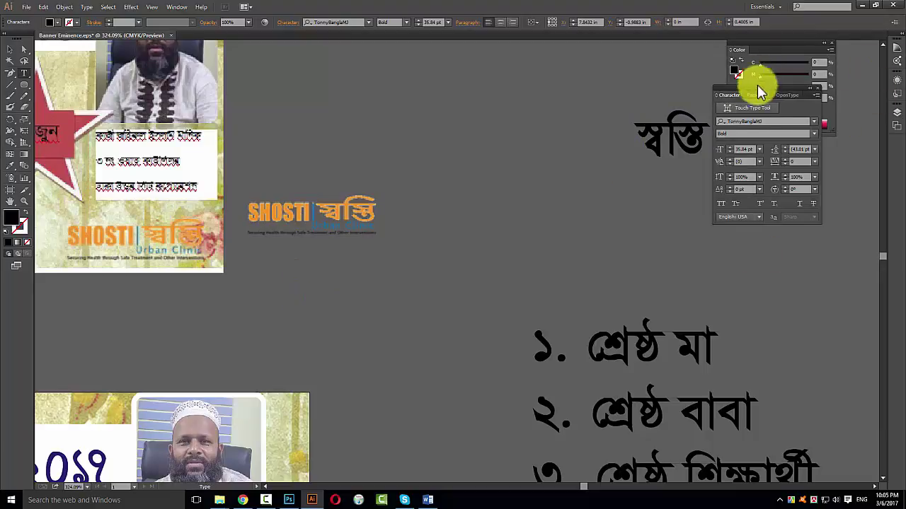
pyautogui.click(768, 121)
pyautogui.write('Arial')
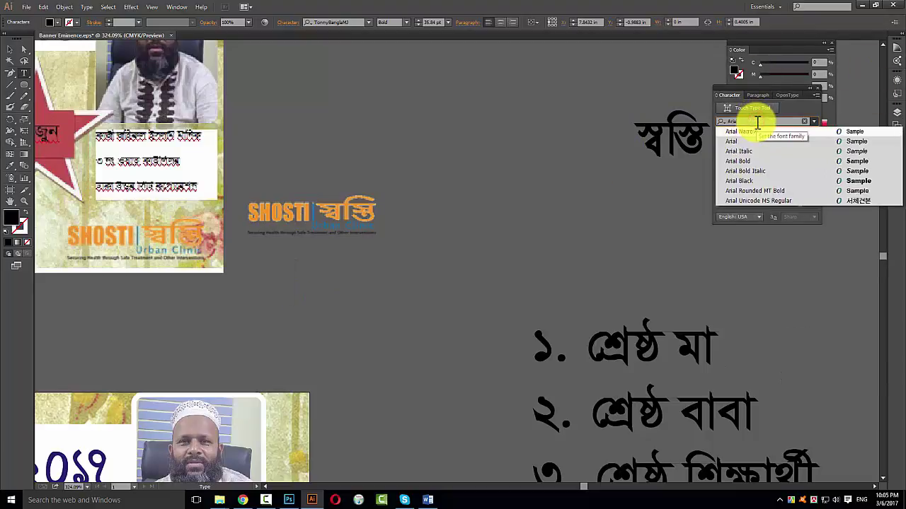
pyautogui.press('Return')
pyautogui.click(330, 285)
pyautogui.write('S')
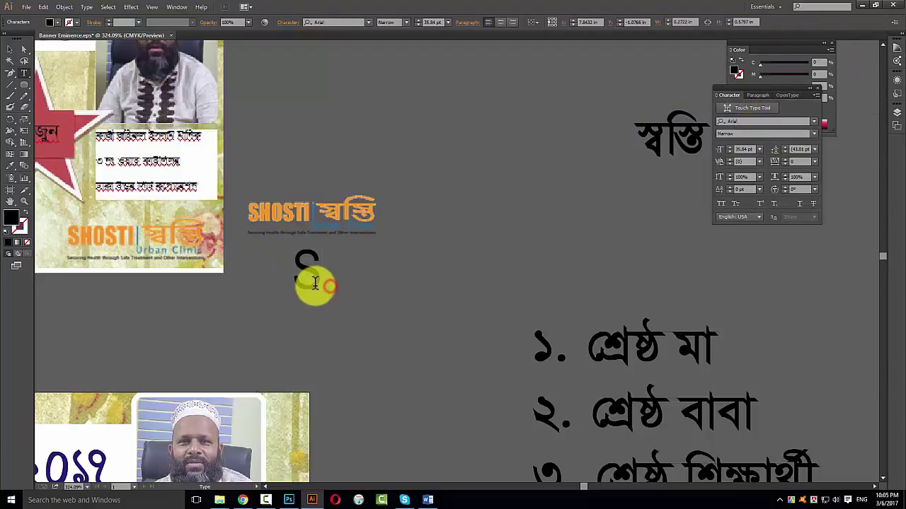
pyautogui.write('OSTI')
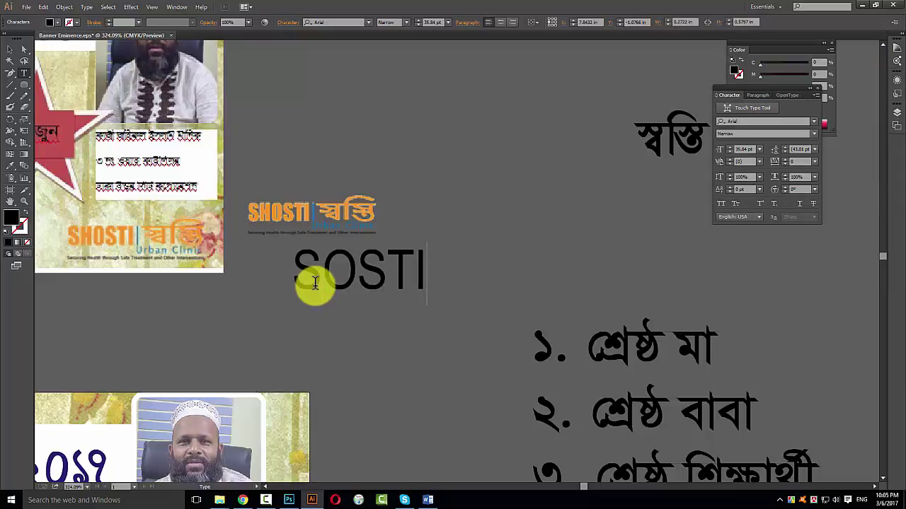
pyautogui.hotkey('shift', 't')
pyautogui.click(338, 265)
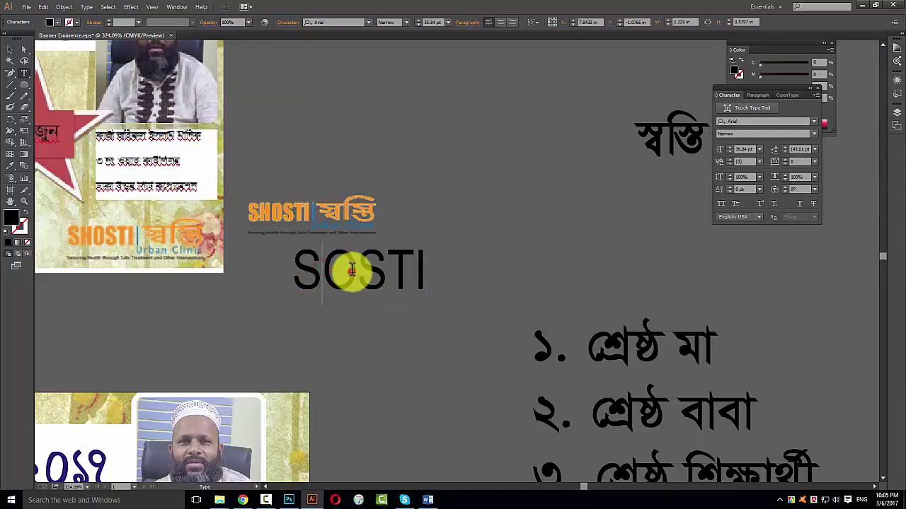
pyautogui.write('H')
pyautogui.press('Escape')
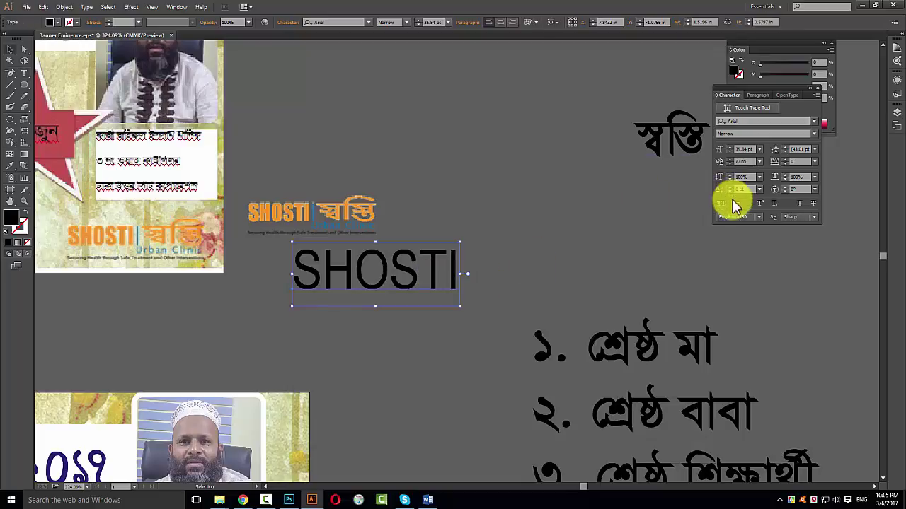
pyautogui.click(814, 133)
pyautogui.click(728, 173)
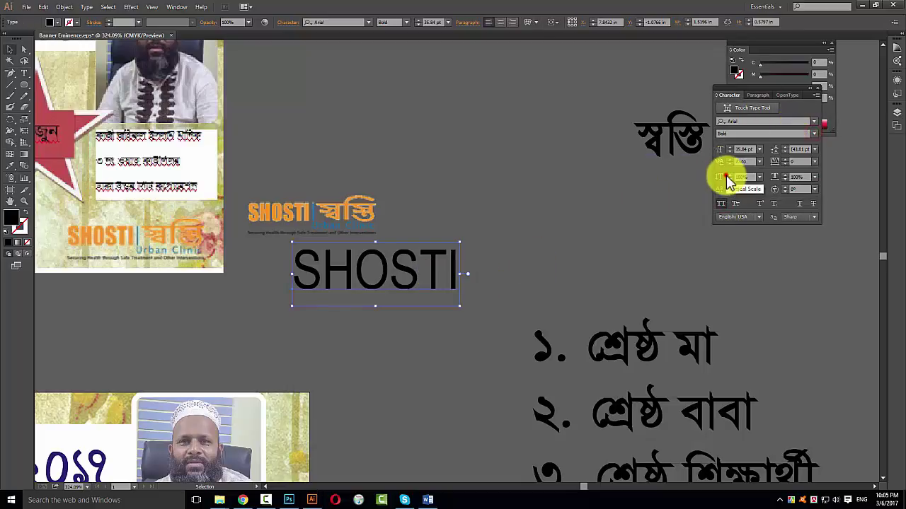
# Condense SHOSTI's width and height and place স্বস্তি beside it
pyautogui.click(571, 212)
pyautogui.click(351, 271)
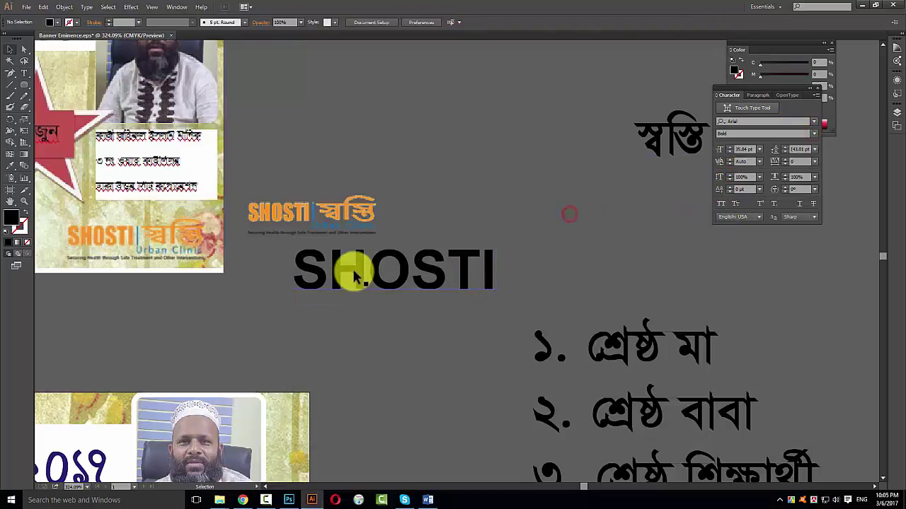
pyautogui.moveTo(497, 276); pyautogui.dragTo(418, 277)
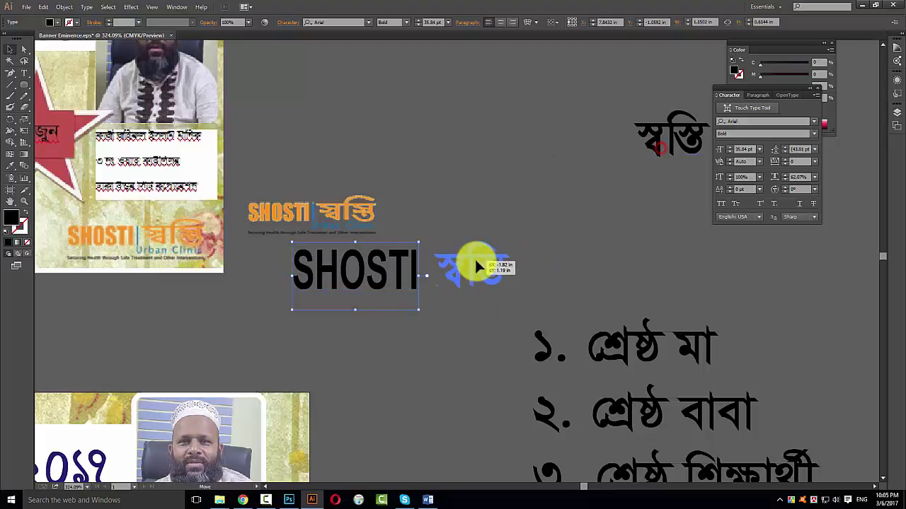
pyautogui.moveTo(474, 253); pyautogui.dragTo(476, 253)
pyautogui.moveTo(364, 240); pyautogui.dragTo(527, 350)
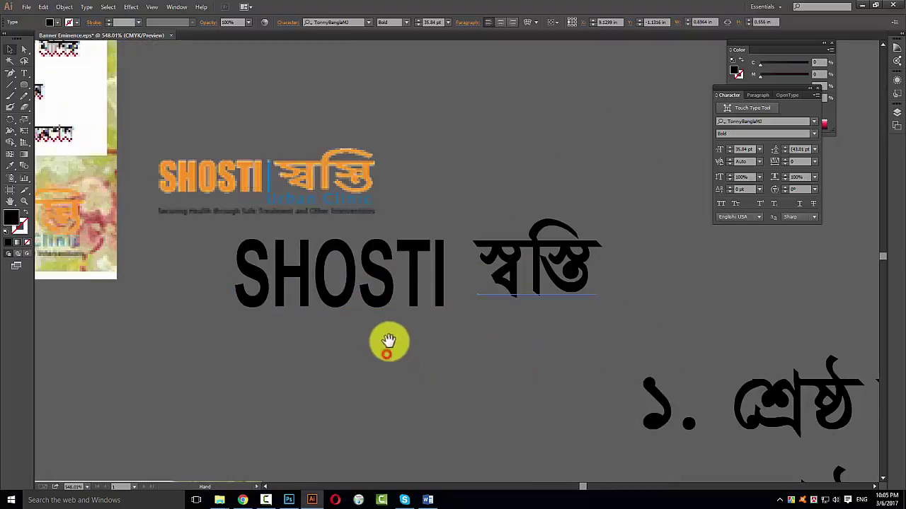
pyautogui.click(348, 290)
pyautogui.click(342, 344)
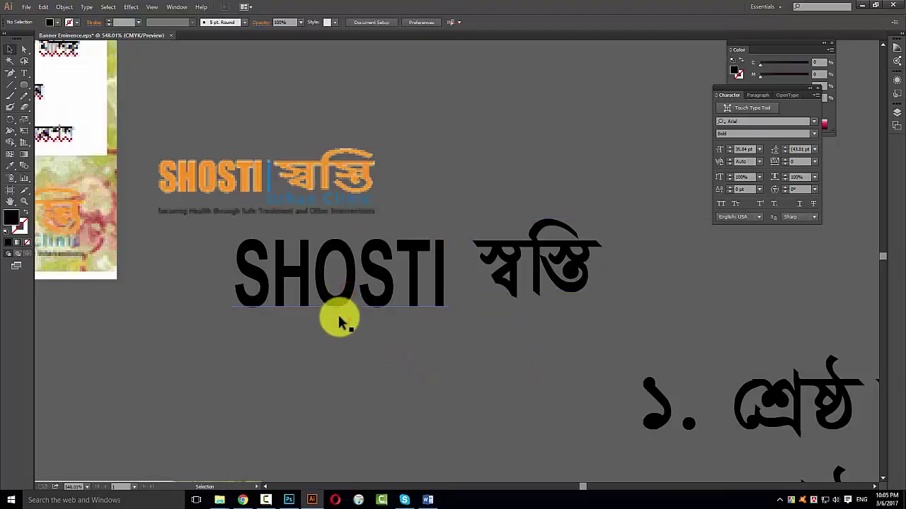
pyautogui.click(339, 322)
pyautogui.moveTo(341, 342); pyautogui.dragTo(346, 325)
pyautogui.hscroll(3, 351, 130)
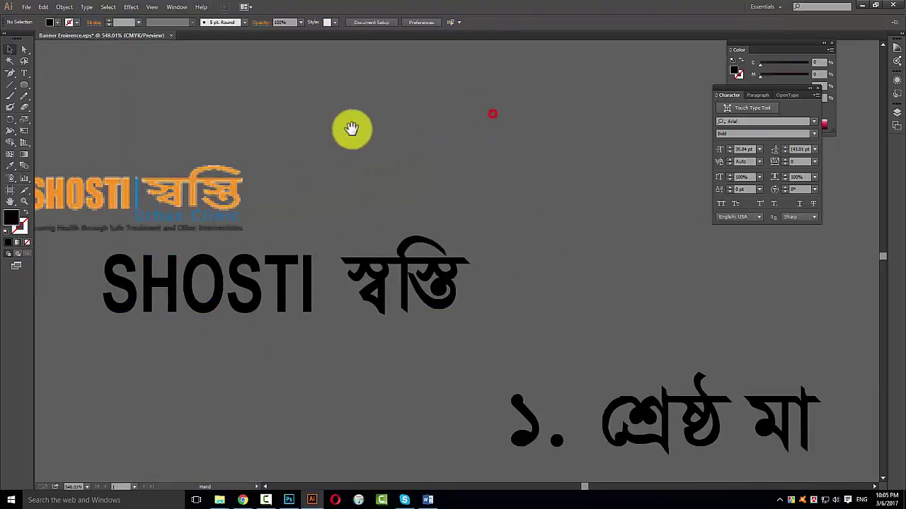
# Convert both title words to outlines and shift the letter I slightly
pyautogui.click(276, 287)
pyautogui.hotkey('ctrl', 'shift', 'o')
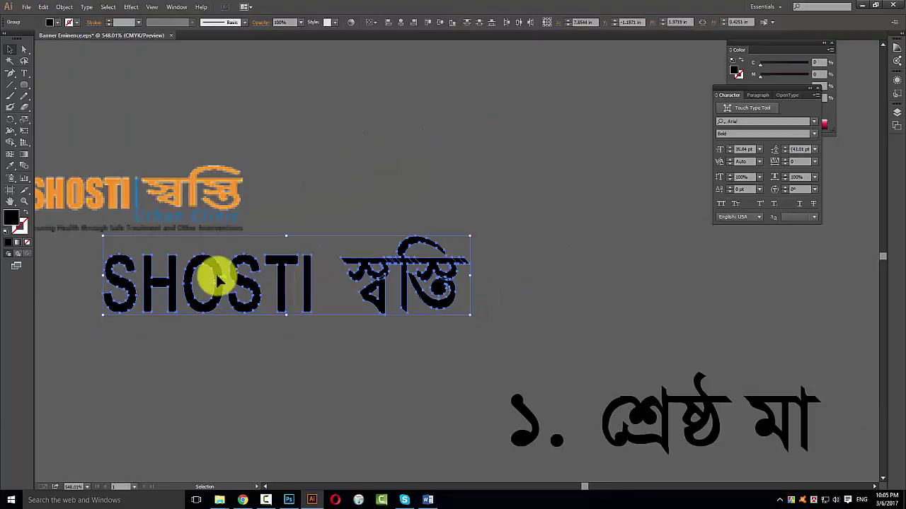
pyautogui.click(309, 366)
pyautogui.moveTo(303, 264); pyautogui.dragTo(308, 273)
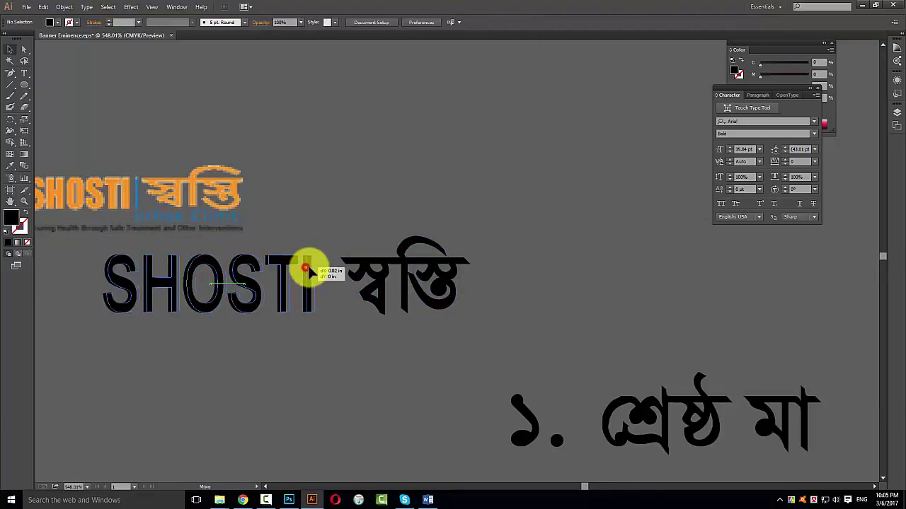
pyautogui.click(338, 340)
pyautogui.moveTo(121, 117); pyautogui.dragTo(487, 402)
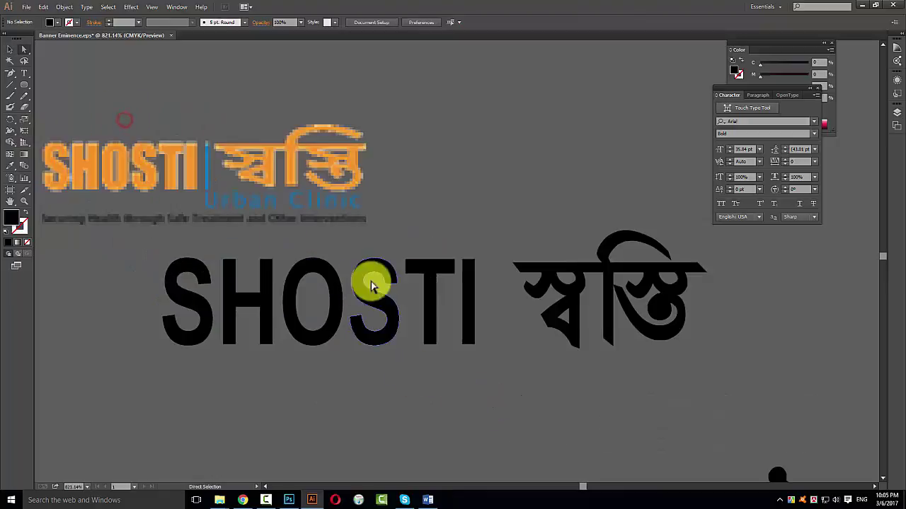
# Duplicate the letter I and narrow the copy into a thin divider bar
pyautogui.moveTo(471, 298); pyautogui.dragTo(499, 307)
pyautogui.scroll(3, 469, 247)
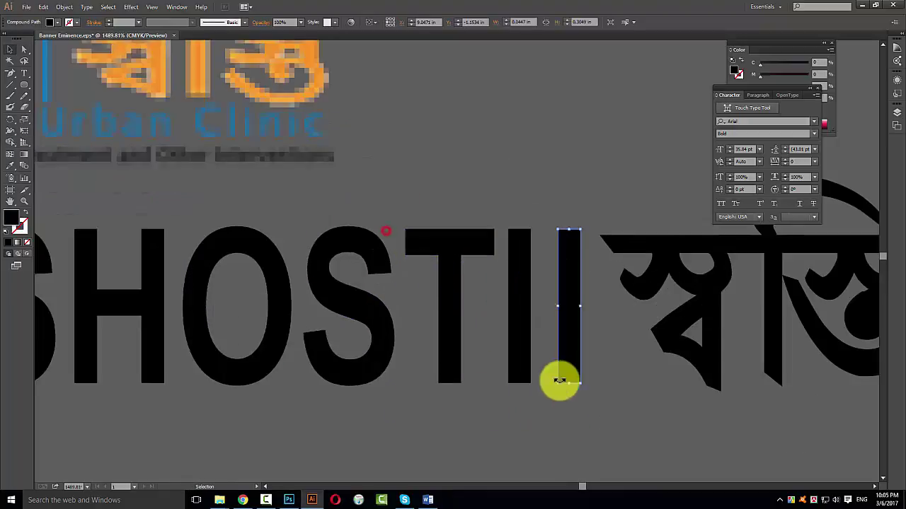
pyautogui.moveTo(577, 308); pyautogui.dragTo(569, 307)
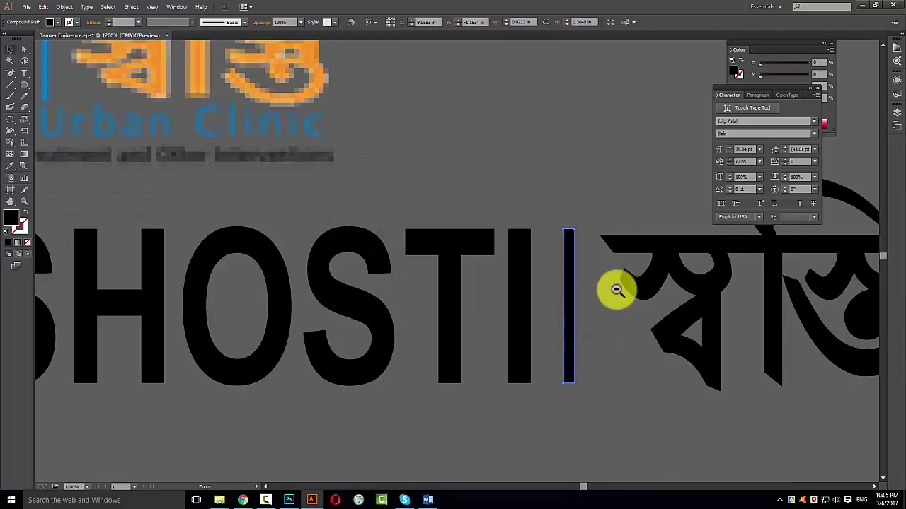
pyautogui.keyDown('ctrl'); pyautogui.keyDown('alt'); pyautogui.click(613, 289); pyautogui.keyUp('alt'); pyautogui.keyUp('ctrl')
pyautogui.moveTo(346, 323); pyautogui.dragTo(360, 330)
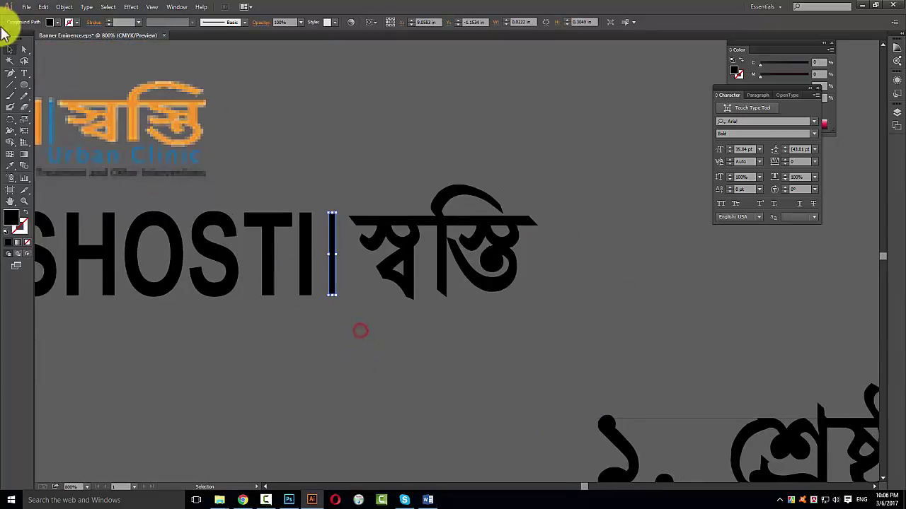
# Type 'Urban Clinic' as new text below the title
pyautogui.click(24, 73)
pyautogui.click(310, 407)
pyautogui.write('us')
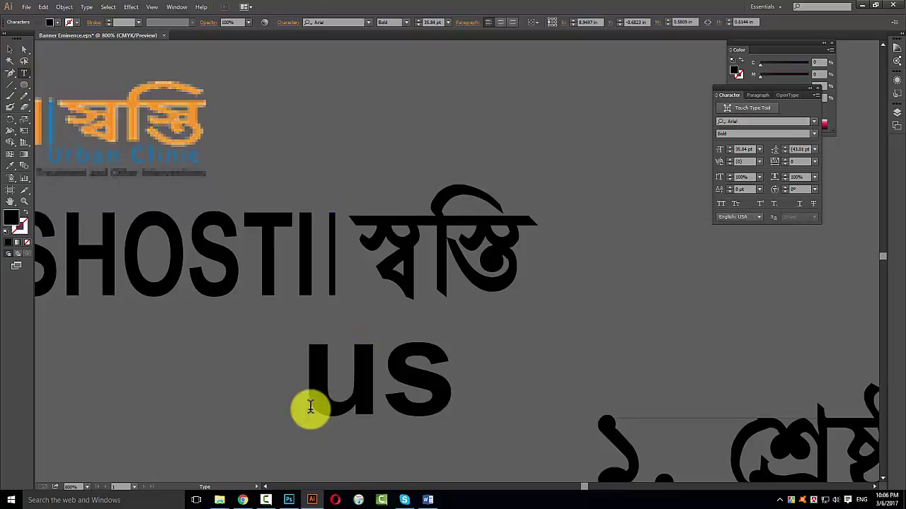
pyautogui.press('BackSpace')
pyautogui.press('BackSpace')
pyautogui.write('Urba')
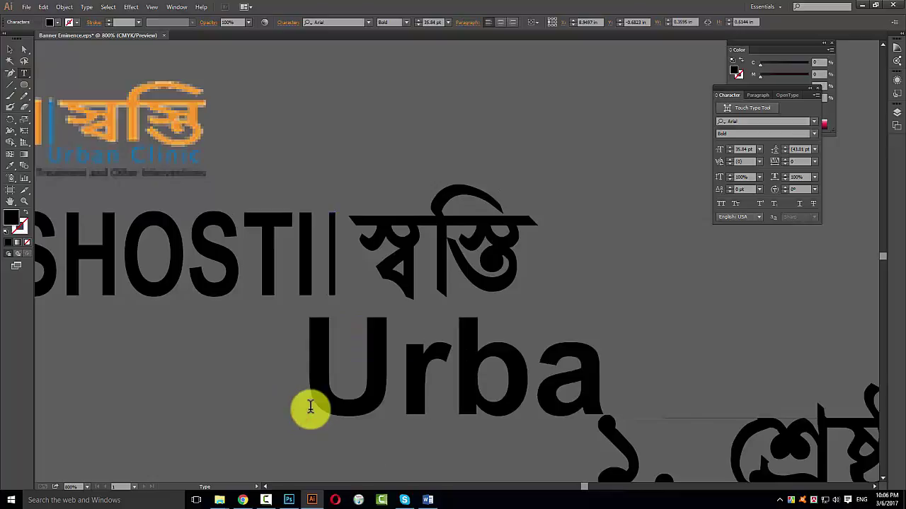
pyautogui.write('n Clin')
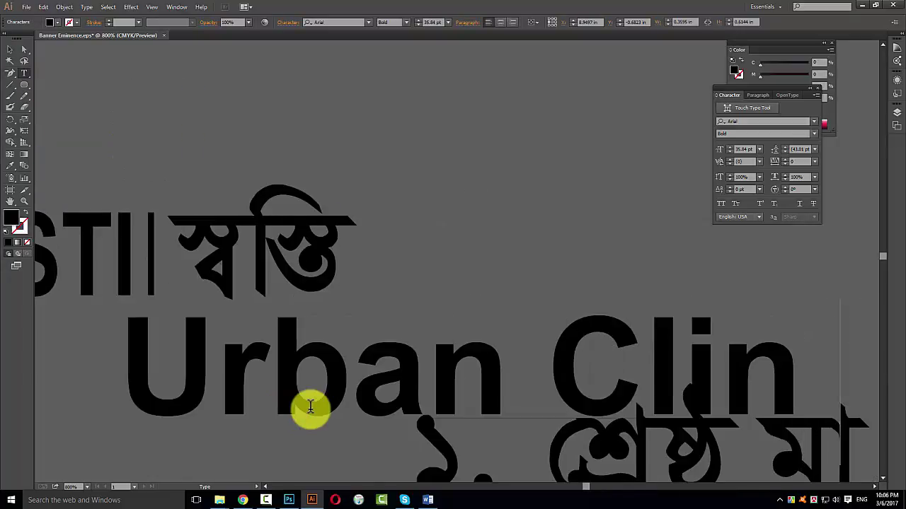
pyautogui.write('ic')
pyautogui.press('Escape')
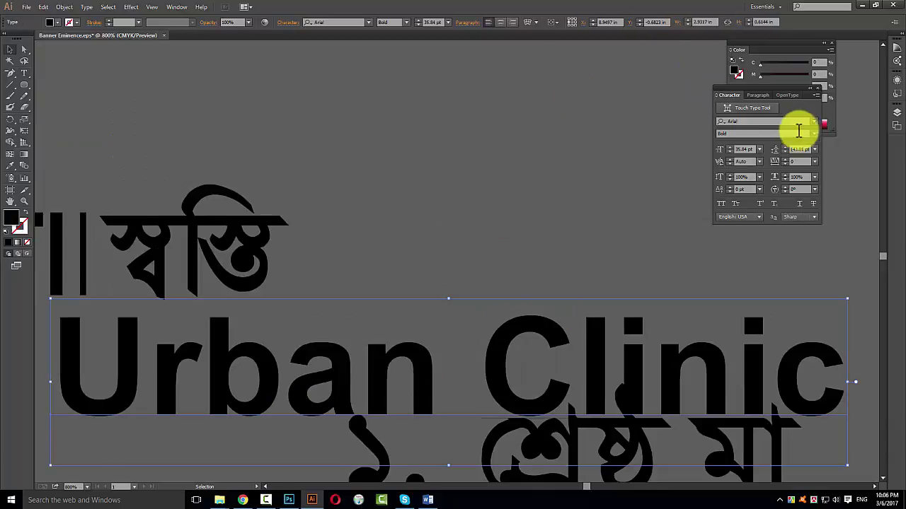
# Make Urban Clinic Arial Regular, scale it down under স্বস্তি, and outline it
pyautogui.click(812, 133)
pyautogui.click(736, 154)
pyautogui.scroll(-2, 389, 309)
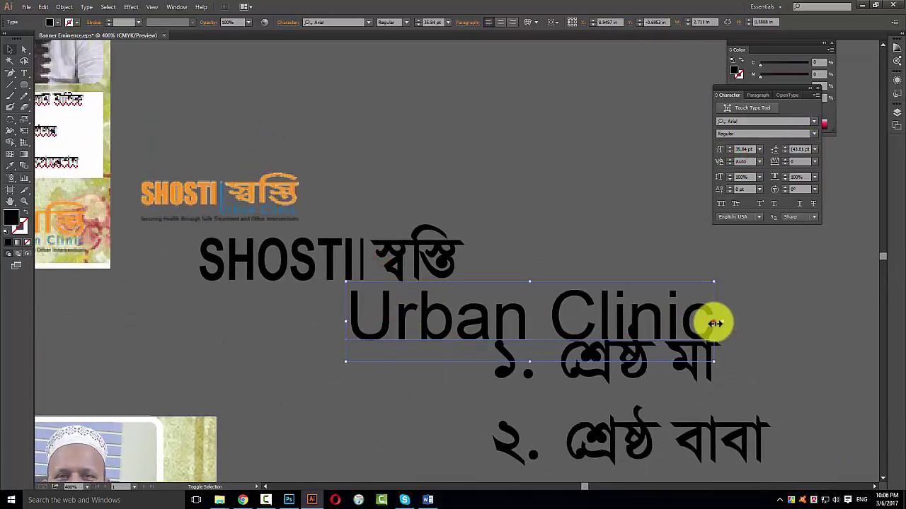
pyautogui.moveTo(714, 323); pyautogui.dragTo(457, 304)
pyautogui.moveTo(532, 399); pyautogui.dragTo(212, 141)
pyautogui.moveTo(356, 359)
pyautogui.mouseDown()
pyautogui.moveTo(396, 329)
pyautogui.moveTo(389, 321)
pyautogui.mouseUp()
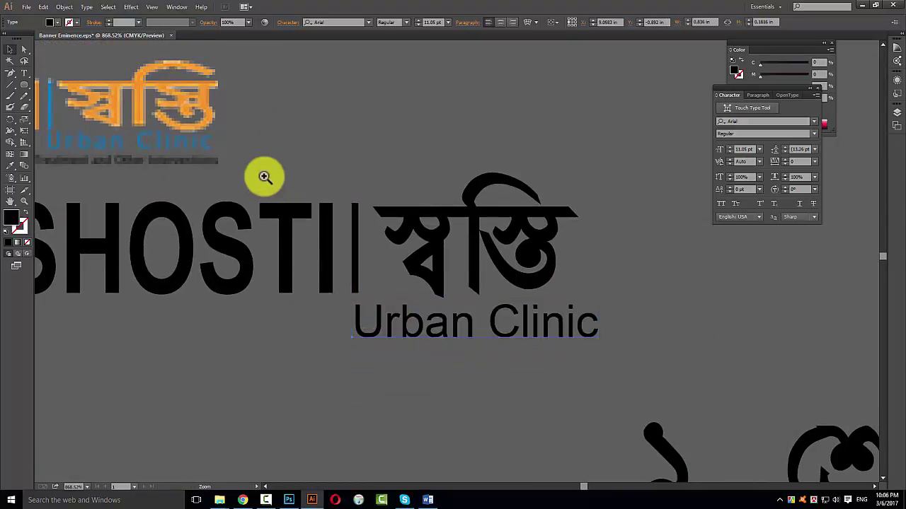
pyautogui.hotkey('ctrl', 'shift', 'o')
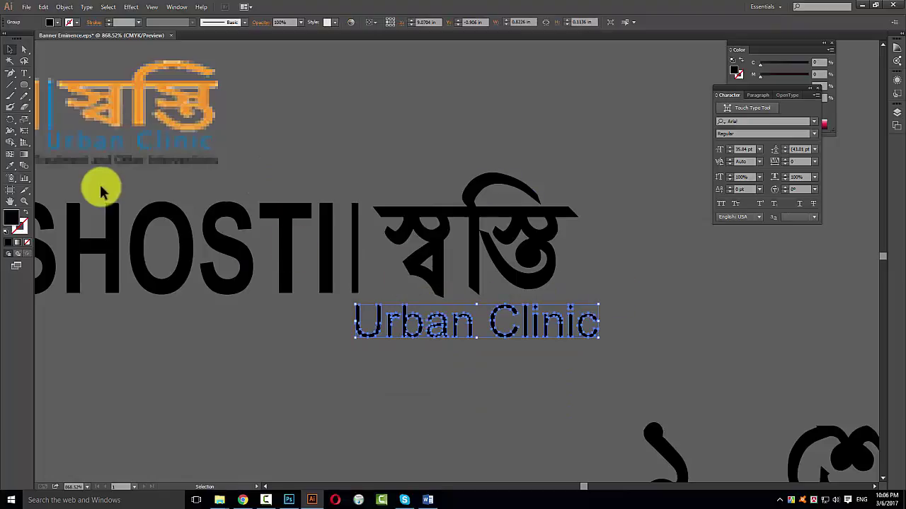
# Fill Urban Clinic with 100% cyan and eyedrop that blue onto the divider bar
pyautogui.click(769, 91)
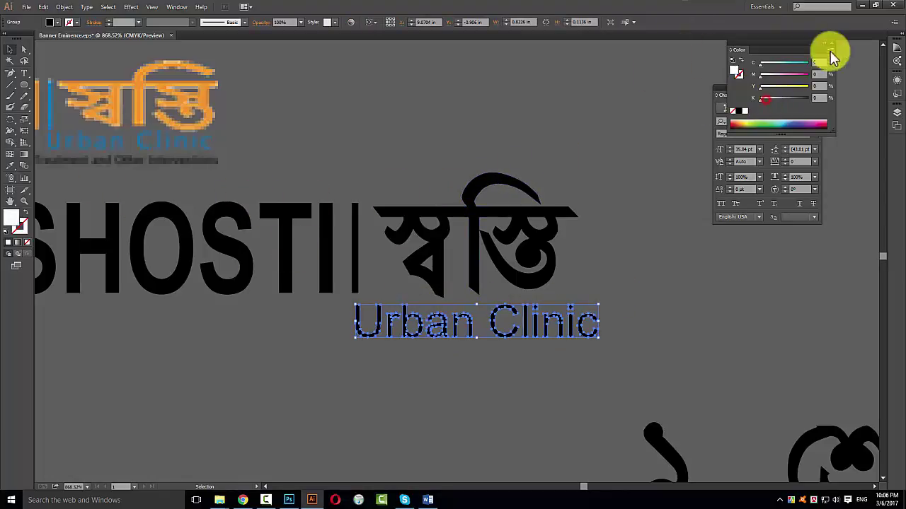
pyautogui.write('100')
pyautogui.press('Tab')
pyautogui.click(824, 73)
pyautogui.write('46')
pyautogui.click(356, 236)
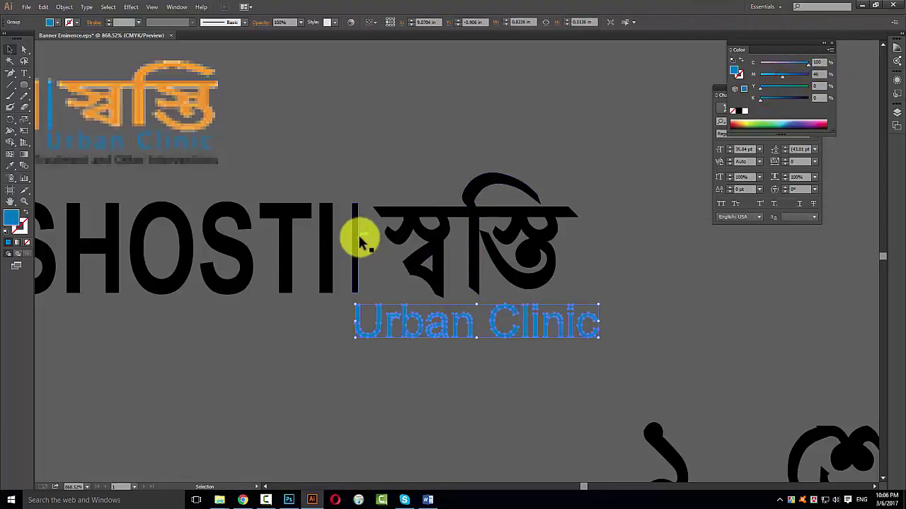
pyautogui.press('a')
pyautogui.press('i')
pyautogui.click(416, 320)
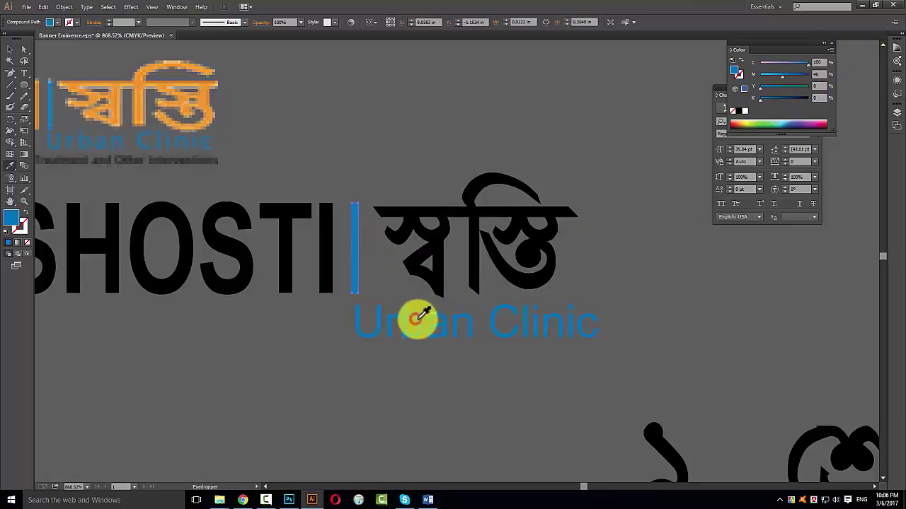
pyautogui.click(10, 50)
# Align Urban Clinic under the bar, narrow it slightly, and select the whole wordmark
pyautogui.click(269, 319)
pyautogui.keyDown('ctrl'); pyautogui.click(289, 163); pyautogui.keyUp('ctrl')
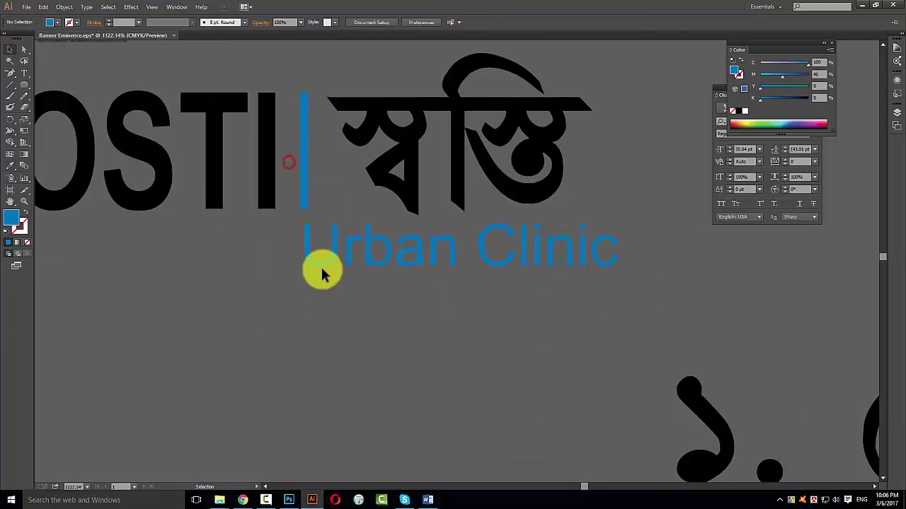
pyautogui.scroll(5, 365, 279)
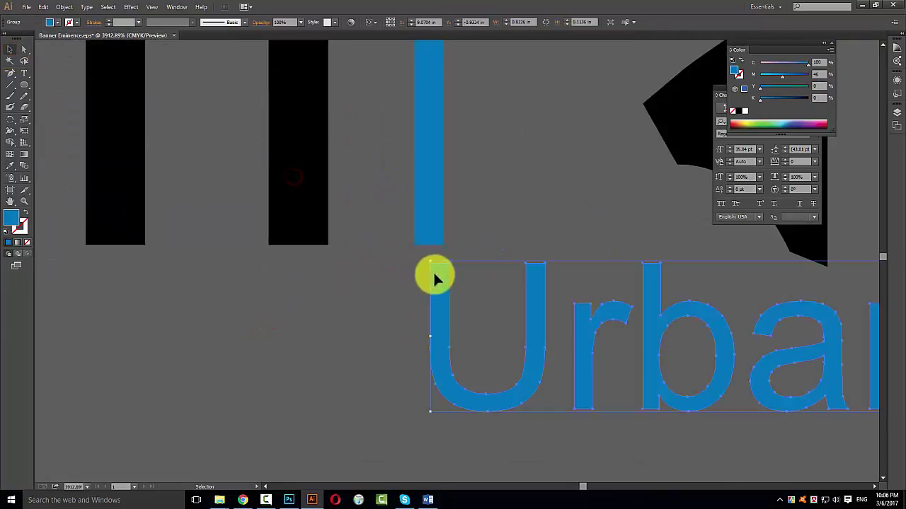
pyautogui.moveTo(428, 269); pyautogui.dragTo(419, 272)
pyautogui.scroll(-3, 536, 273)
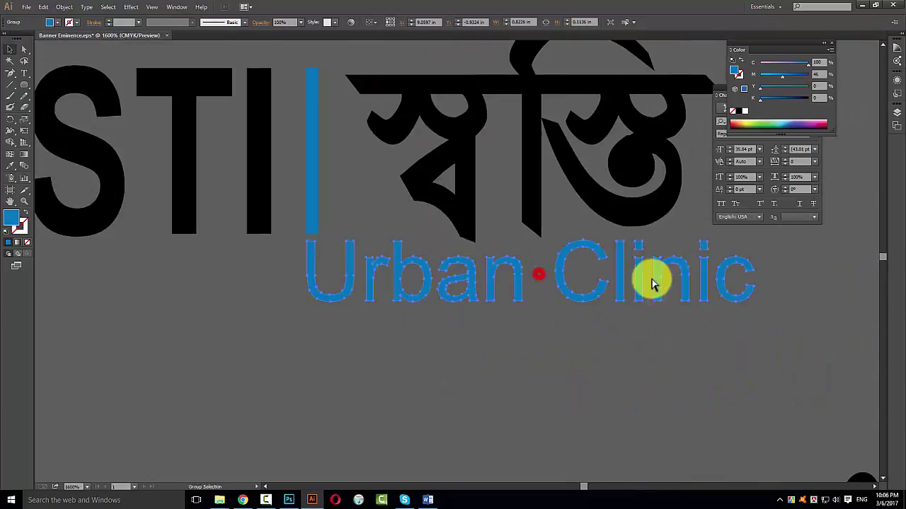
pyautogui.moveTo(651, 283); pyautogui.dragTo(404, 304)
pyautogui.moveTo(463, 307); pyautogui.dragTo(449, 303)
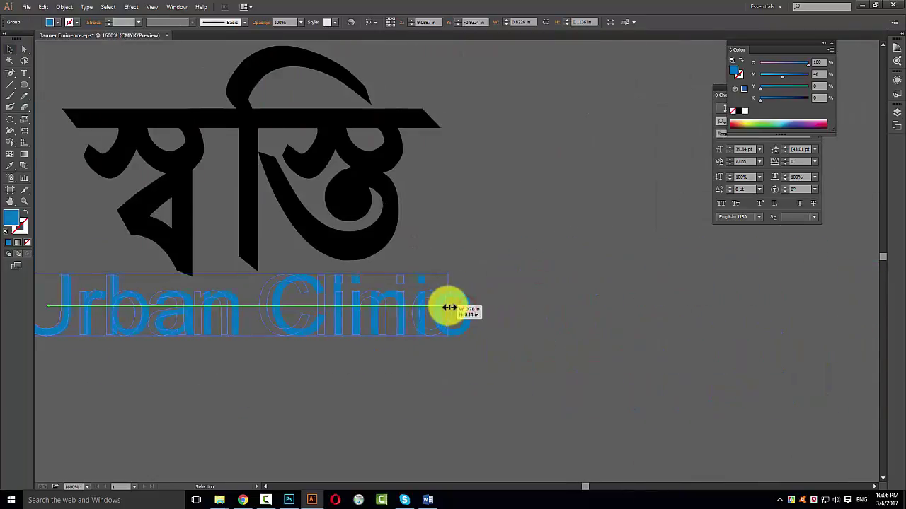
pyautogui.scroll(-2, 290, 295)
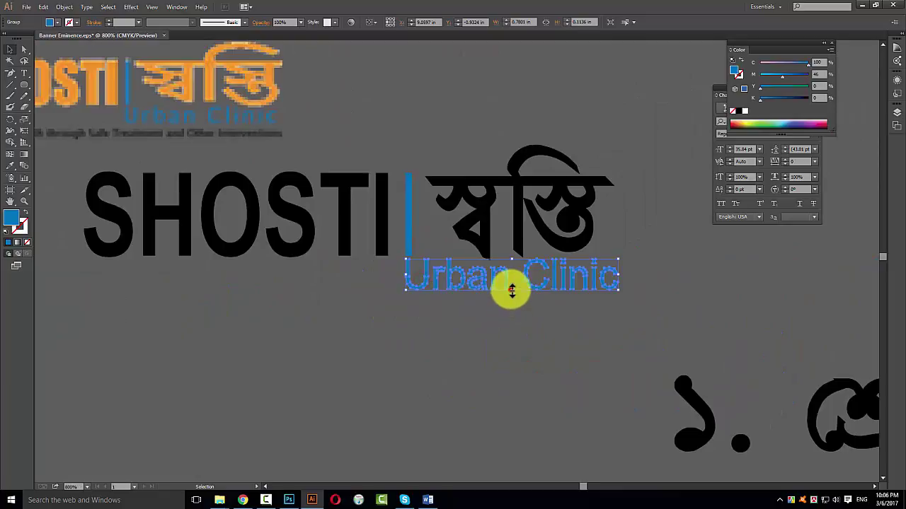
pyautogui.moveTo(511, 288); pyautogui.dragTo(512, 303)
pyautogui.scroll(-1, 425, 243)
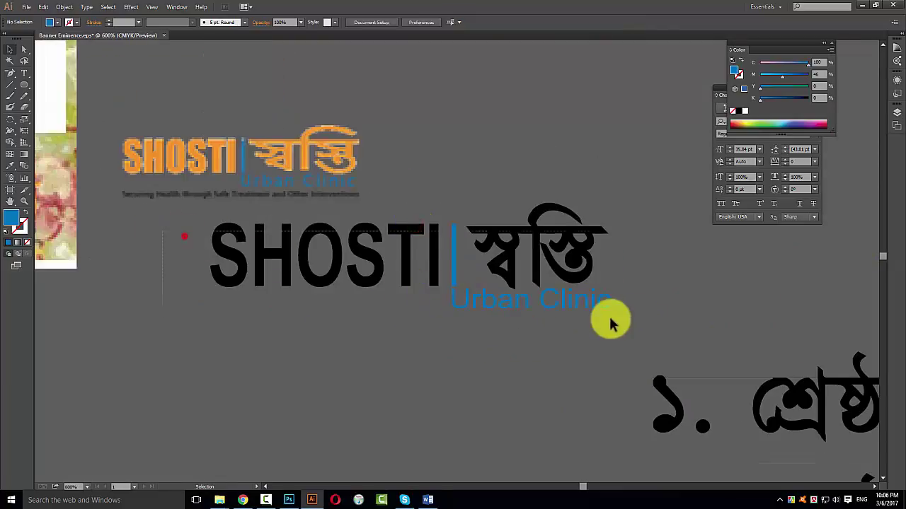
pyautogui.moveTo(184, 237); pyautogui.dragTo(654, 322)
# Set the Bengali award list text box to the Regular font style
pyautogui.click(457, 146)
pyautogui.press('z')
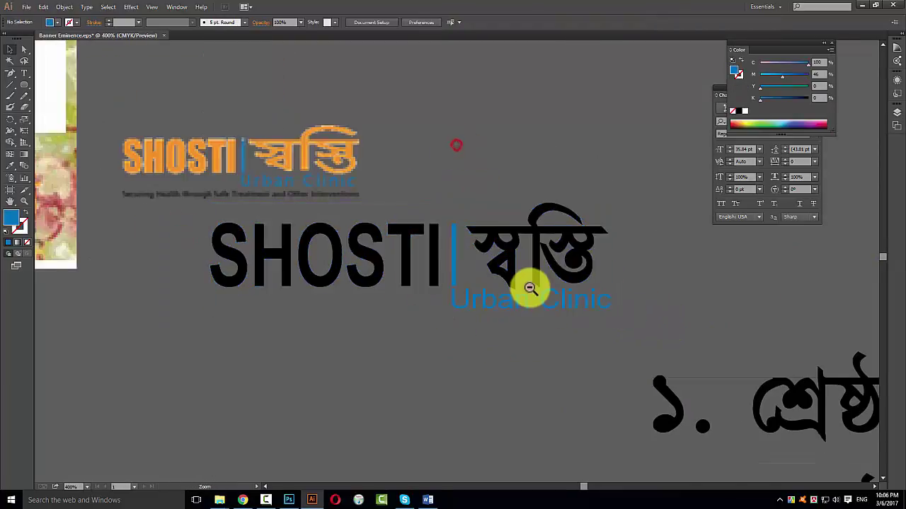
pyautogui.keyDown('alt'); pyautogui.click(530, 289); pyautogui.keyUp('alt')
pyautogui.keyDown('alt'); pyautogui.click(375, 248); pyautogui.keyUp('alt')
pyautogui.click(445, 323)
pyautogui.keyDown('alt'); pyautogui.click(447, 289); pyautogui.keyUp('alt')
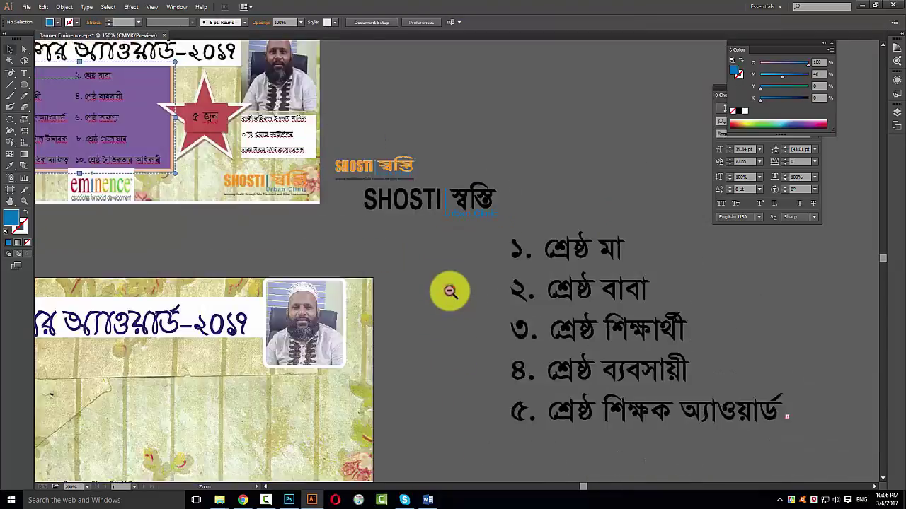
pyautogui.keyDown('alt'); pyautogui.click(445, 290); pyautogui.keyUp('alt')
pyautogui.keyDown('alt'); pyautogui.click(433, 295); pyautogui.keyUp('alt')
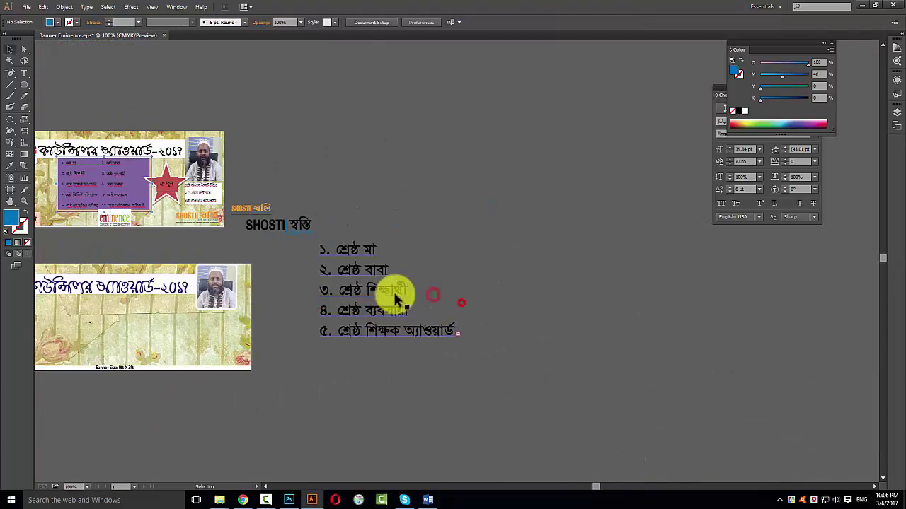
pyautogui.click(416, 300)
pyautogui.click(722, 90)
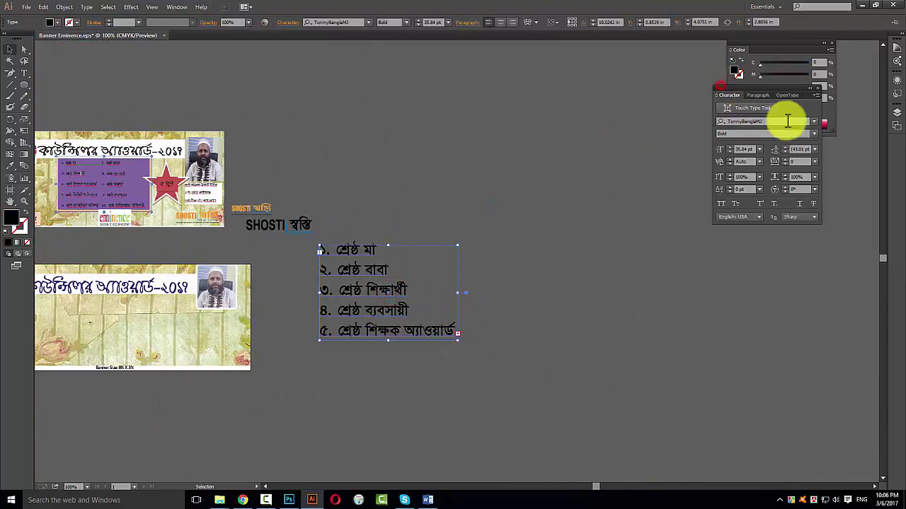
pyautogui.click(814, 134)
pyautogui.click(745, 150)
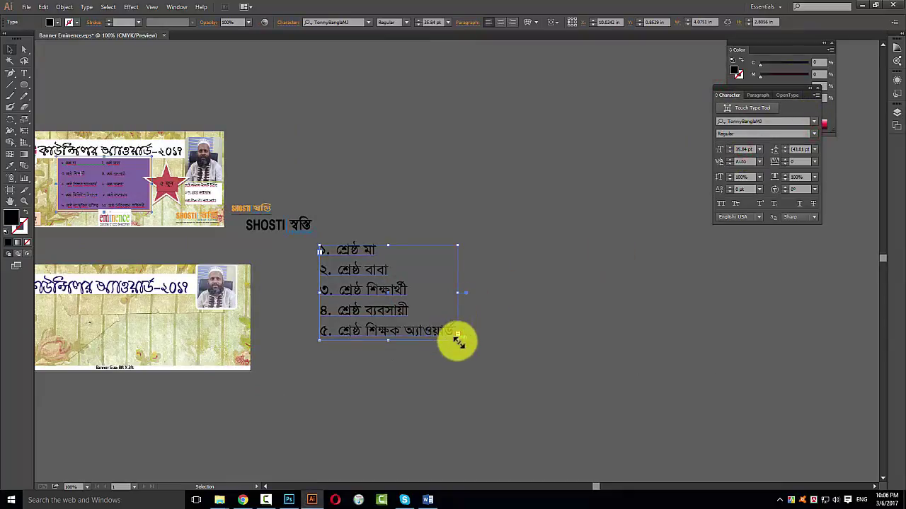
# Enlarge the list box so the award list reflows into two columns
pyautogui.moveTo(459, 342); pyautogui.dragTo(612, 404)
pyautogui.moveTo(521, 303); pyautogui.dragTo(571, 302)
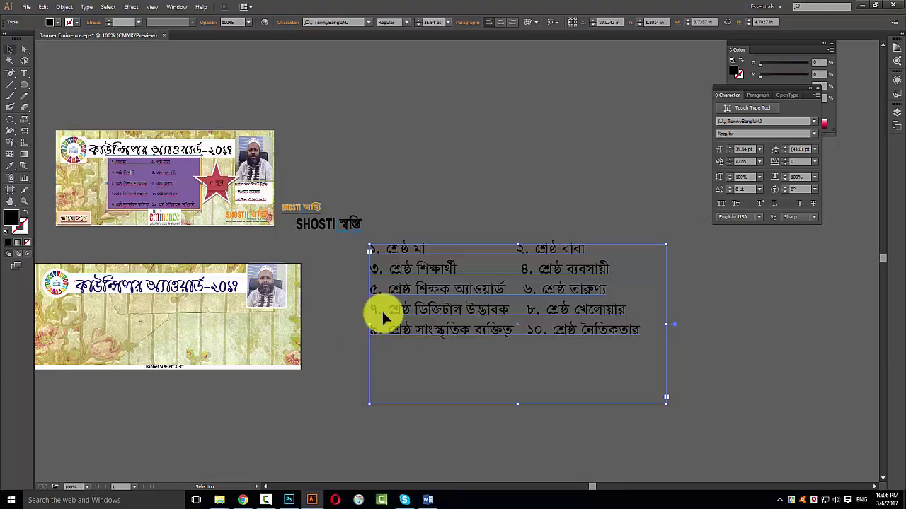
pyautogui.scroll(3, 530, 312)
pyautogui.moveTo(371, 344); pyautogui.dragTo(415, 390)
# Delete the blank space after মা on the list's first line
pyautogui.click(378, 243)
pyautogui.tripleClick(443, 253)
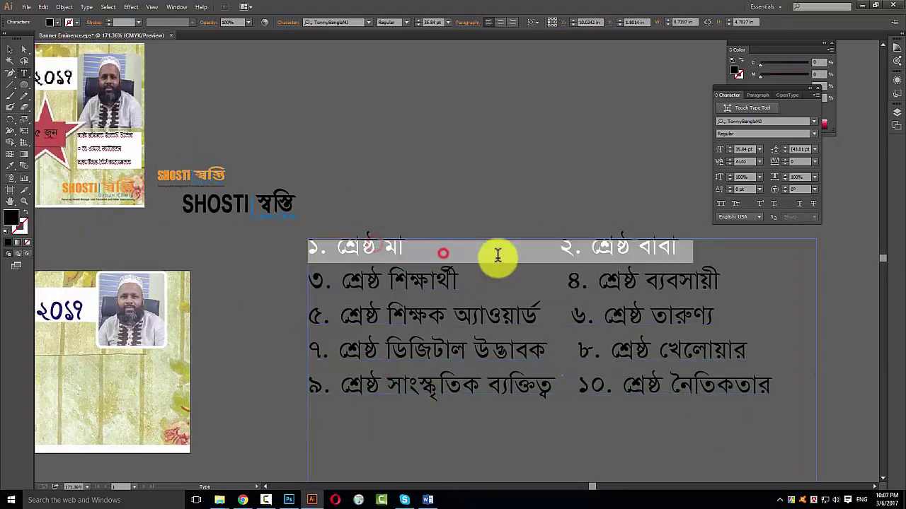
pyautogui.click(435, 248)
pyautogui.moveTo(402, 245); pyautogui.dragTo(528, 245)
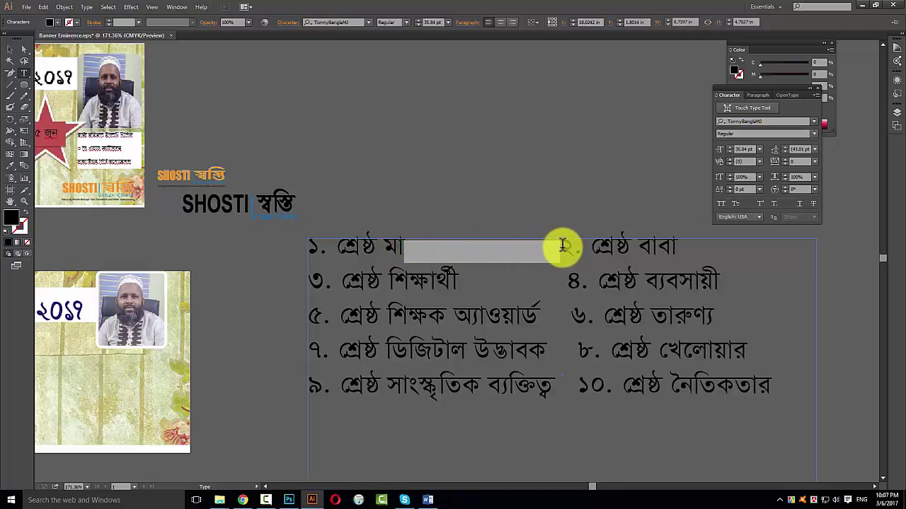
pyautogui.press('BackSpace')
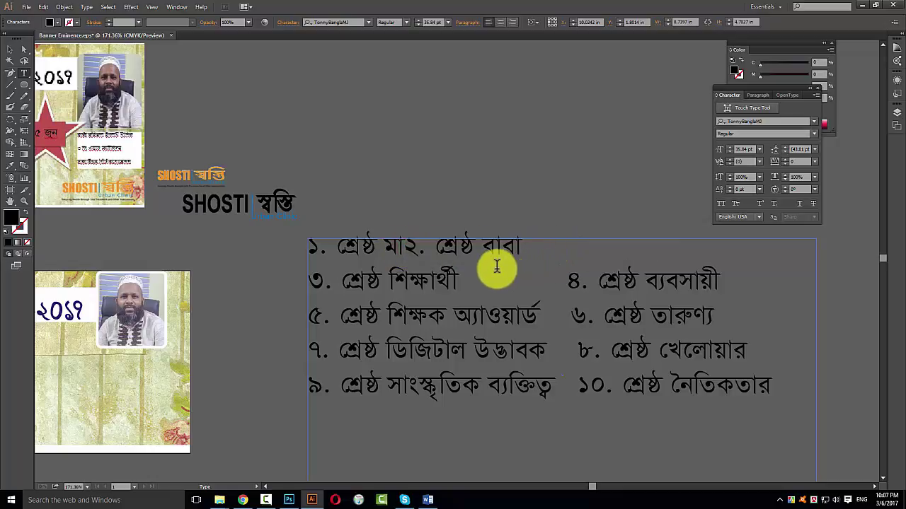
# Check the Word version of the banner, then select item ২. শ্রেষ্ঠ বাবা
pyautogui.moveTo(283, 317); pyautogui.dragTo(372, 314)
pyautogui.click(428, 500)
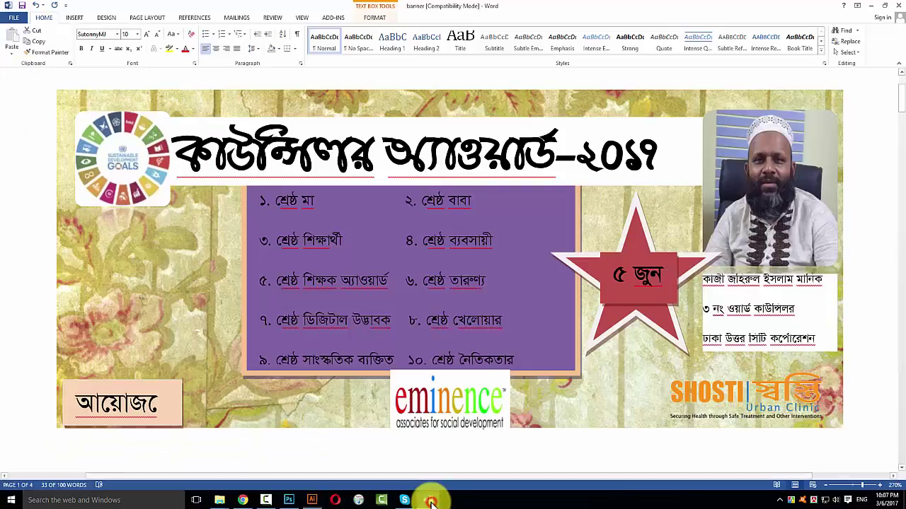
pyautogui.click(428, 501)
pyautogui.moveTo(493, 262)
pyautogui.mouseDown()
pyautogui.moveTo(318, 267)
pyautogui.moveTo(450, 260)
pyautogui.mouseUp()
pyautogui.doubleClick(300, 263)
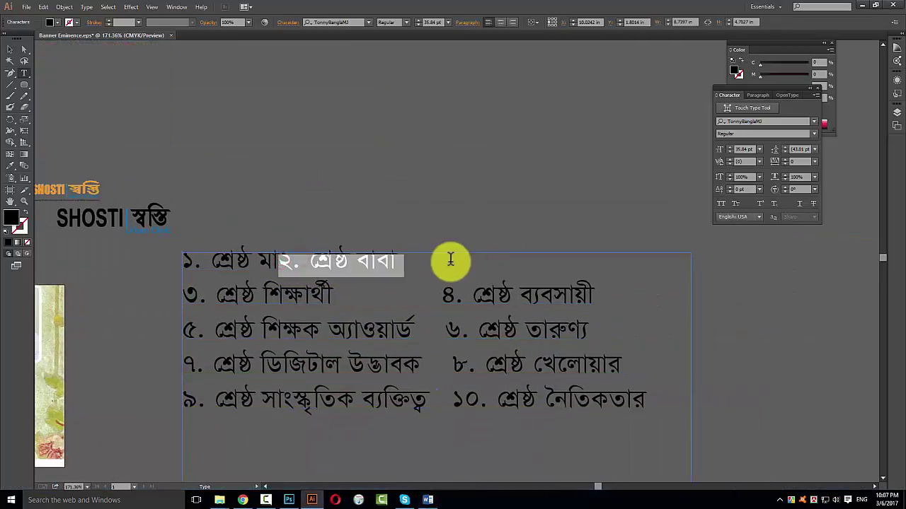
# Cut item ২. শ্রেষ্ঠ বাবা out of the first list line
pyautogui.moveTo(281, 259); pyautogui.dragTo(418, 257)
pyautogui.click(280, 259)
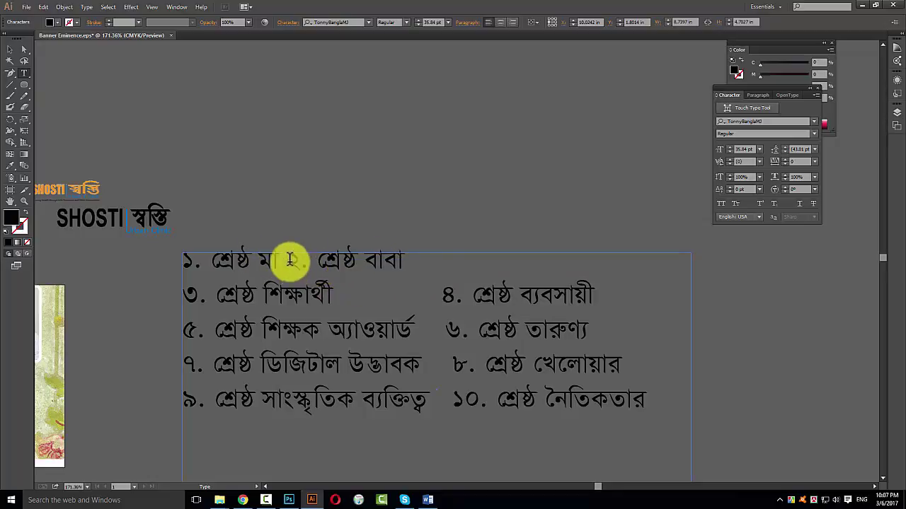
pyautogui.moveTo(288, 259); pyautogui.dragTo(426, 260)
pyautogui.hotkey('ctrl', 'x')
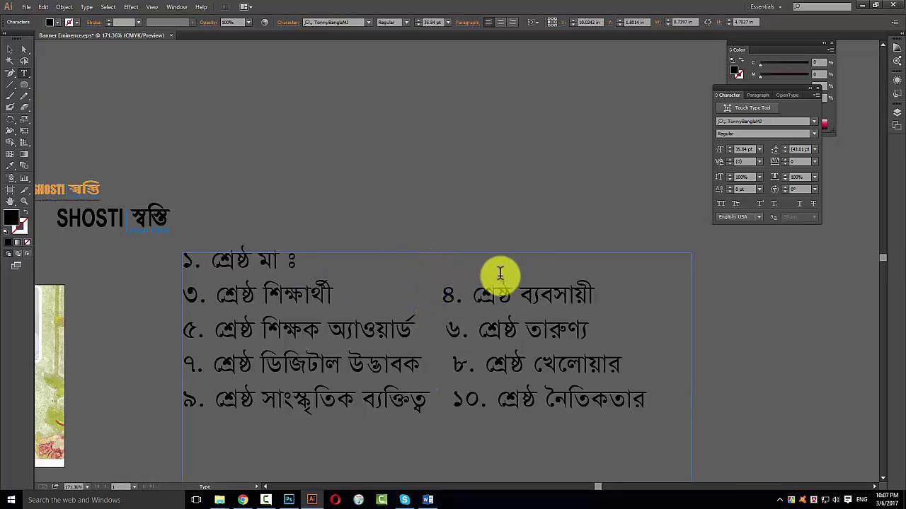
# Duplicate the list frame to the upper right and replace its text with item ২
pyautogui.press('Escape')
pyautogui.scroll(3, 343, 363)
pyautogui.hscroll(3, 344, 364)
pyautogui.moveTo(269, 347); pyautogui.dragTo(520, 278)
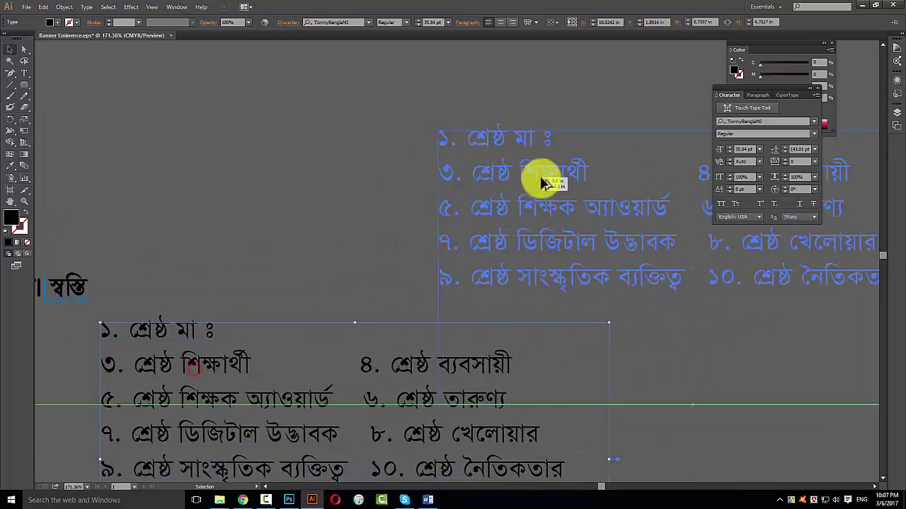
pyautogui.keyDown('alt'); pyautogui.click(520, 278); pyautogui.keyUp('alt')
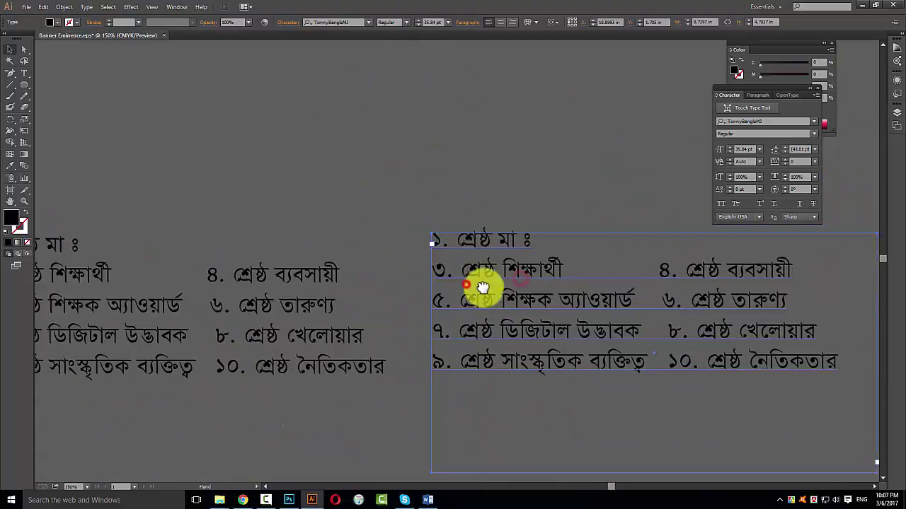
pyautogui.click(470, 238)
pyautogui.hotkey('ctrl', 'a')
pyautogui.hotkey('ctrl', 'v')
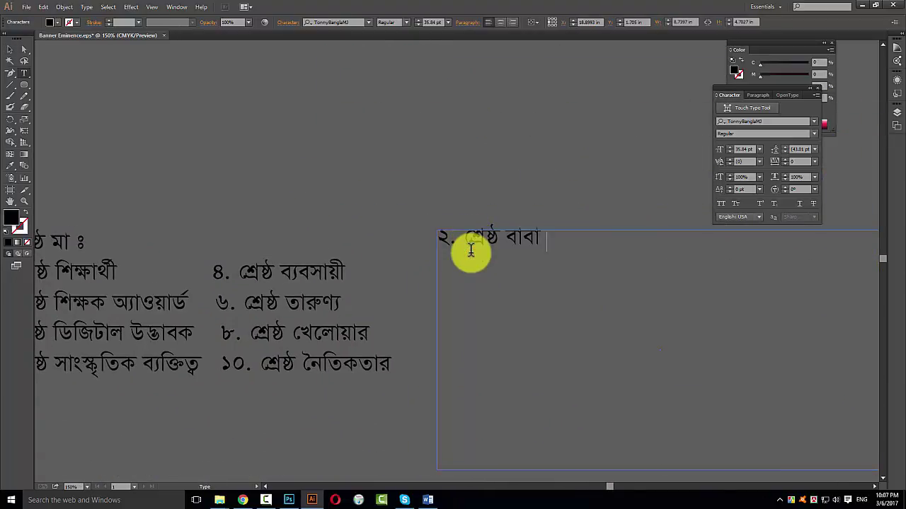
# Move item ৪. শ্রেষ্ঠ ব্যবসায়ী onto a new line below item ২ in the right column
pyautogui.hscroll(-5, 453, 276)
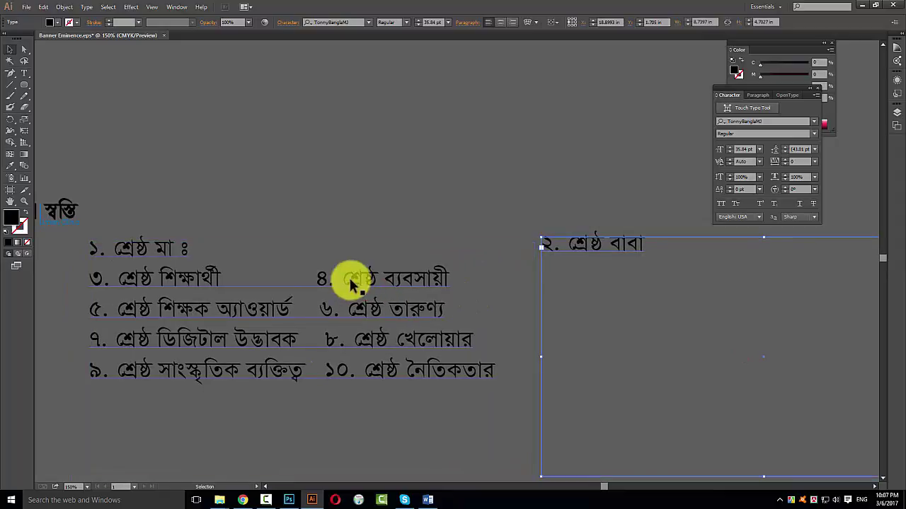
pyautogui.tripleClick(316, 278)
pyautogui.moveTo(316, 281); pyautogui.dragTo(461, 281)
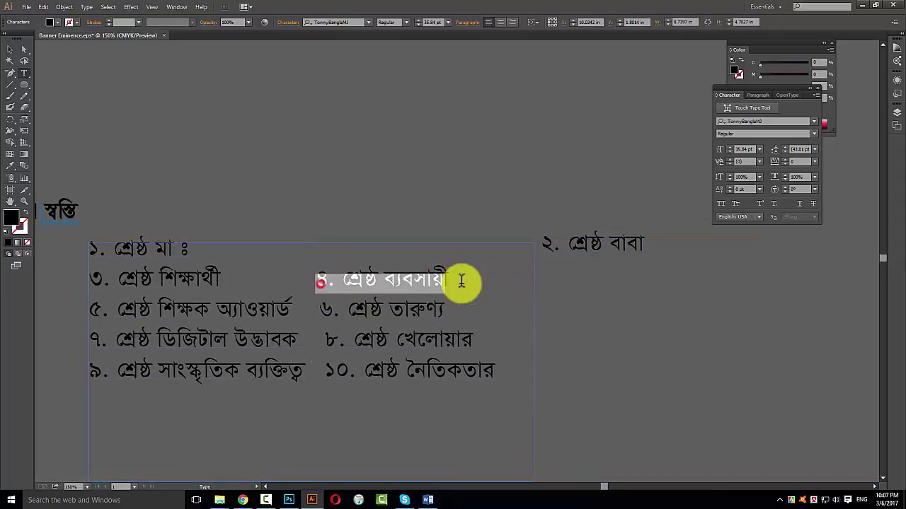
pyautogui.hotkey('ctrl', 'x')
pyautogui.click(648, 245)
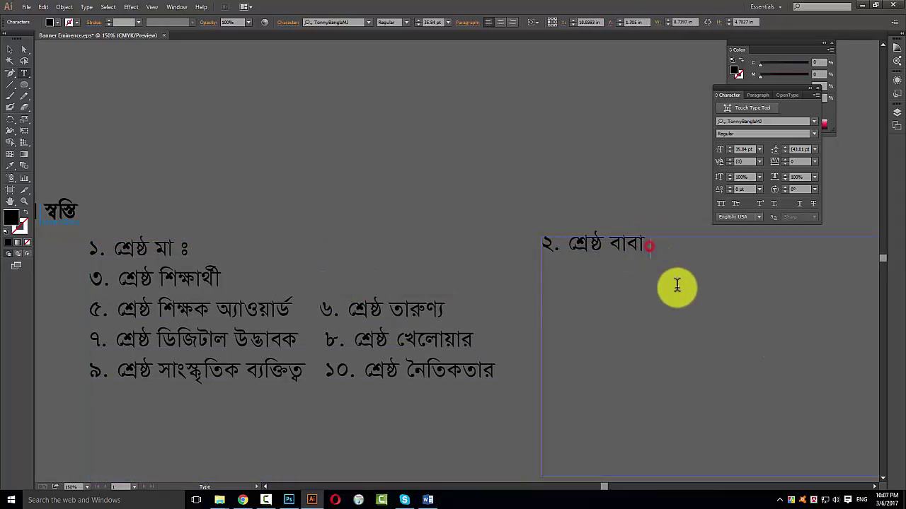
pyautogui.press('Return')
pyautogui.hotkey('ctrl', 'v')
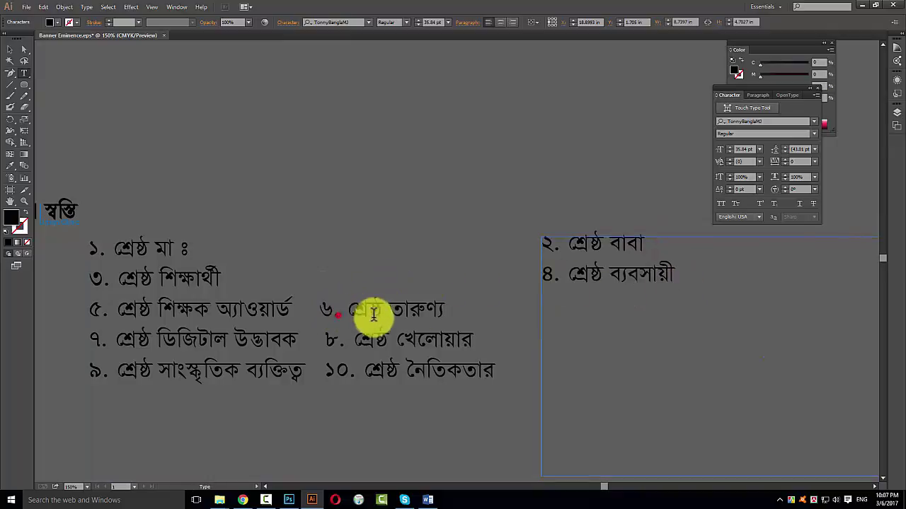
# Move item ৬. শ্রেষ্ঠ তারুণ্য below item ৪ in the right column
pyautogui.moveTo(320, 312); pyautogui.dragTo(467, 314)
pyautogui.hotkey('ctrl', 'x')
pyautogui.click(686, 271)
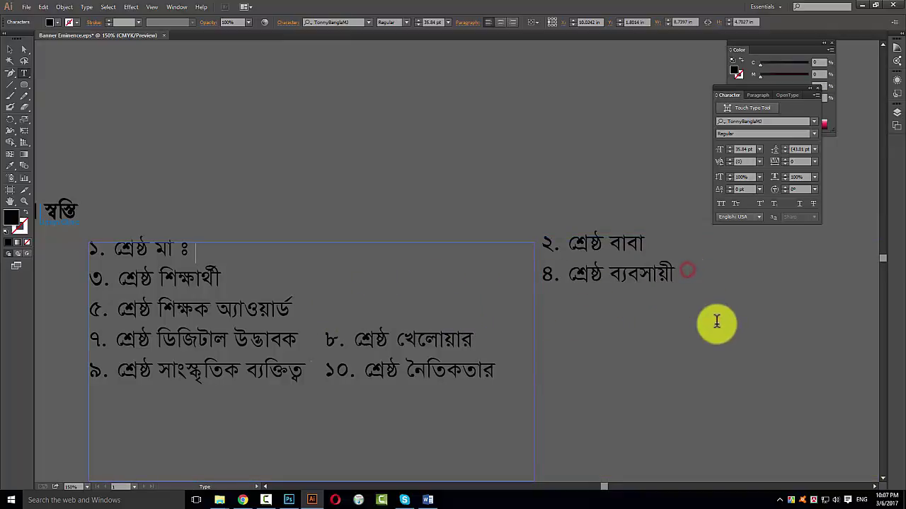
pyautogui.click(694, 273)
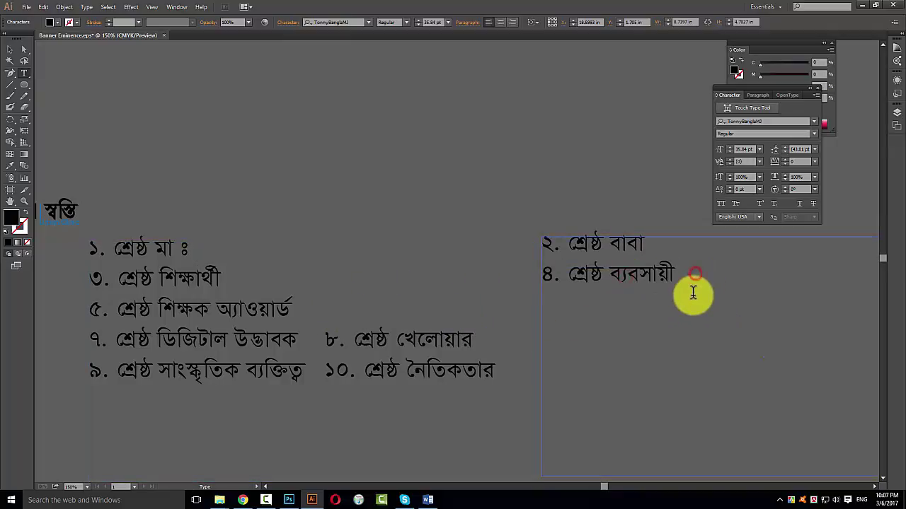
pyautogui.press('Return')
pyautogui.hotkey('ctrl', 'v')
# Cut items ৮. শ্রেষ্ঠ খেলোয়ার and ১০. শ্রেষ্ঠ নৈতিকতার from the left list for the right column
pyautogui.moveTo(324, 341); pyautogui.dragTo(487, 340)
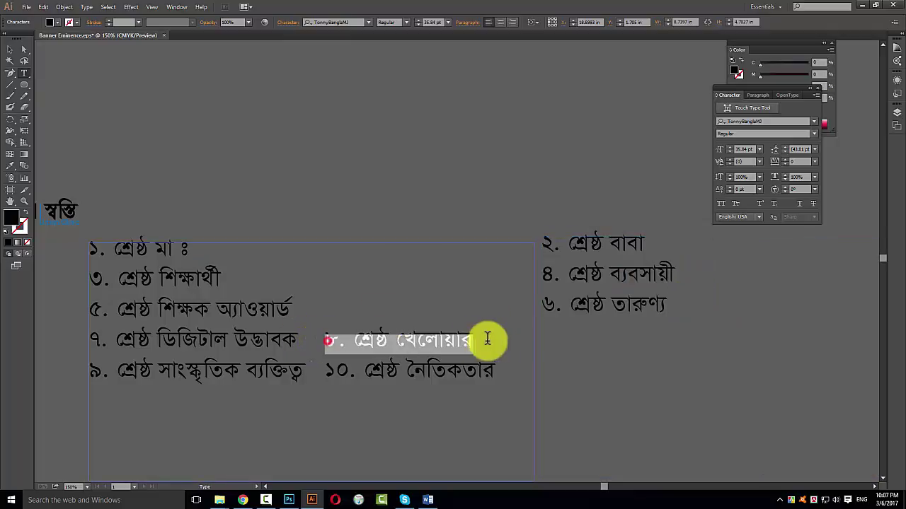
pyautogui.hotkey('ctrl', 'x')
pyautogui.click(643, 305)
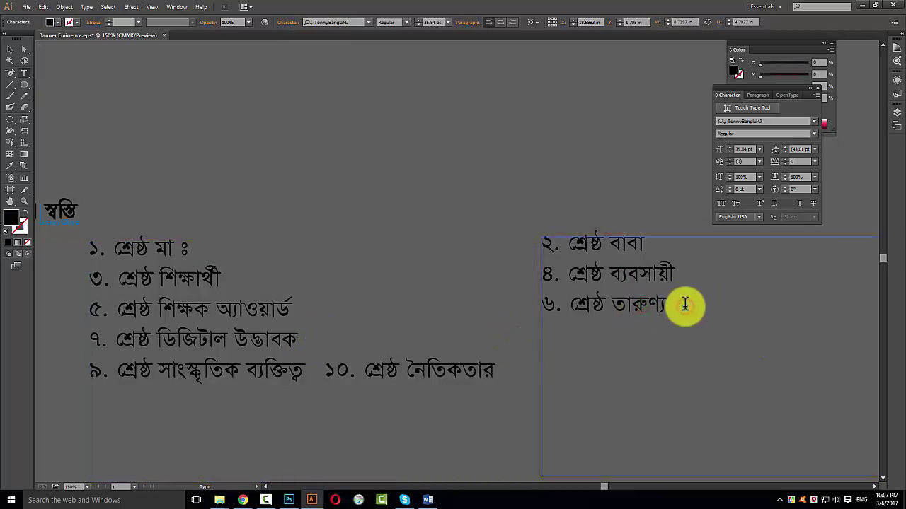
pyautogui.moveTo(325, 370); pyautogui.dragTo(538, 370)
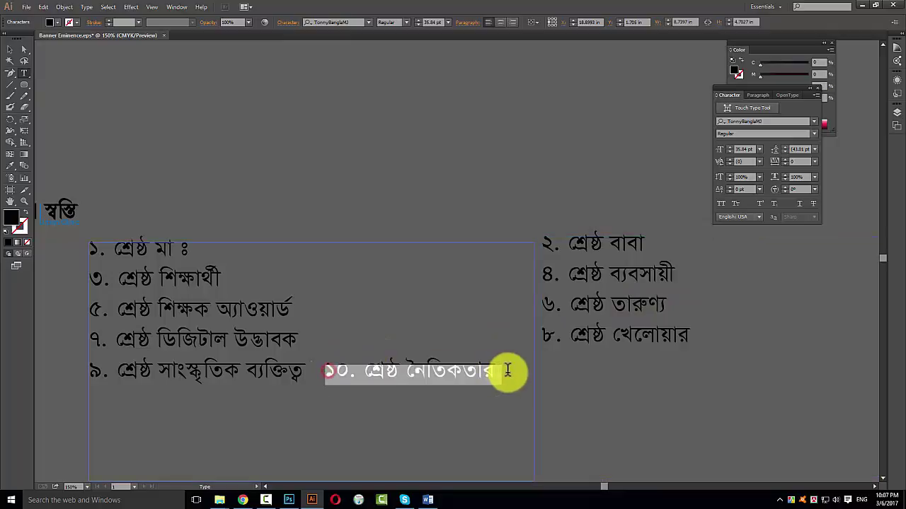
pyautogui.hotkey('ctrl', 'x')
pyautogui.click(652, 337)
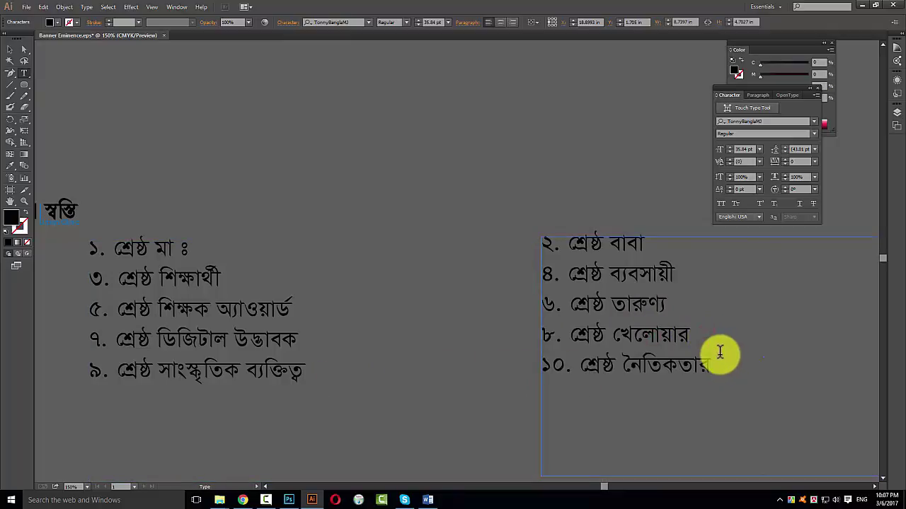
pyautogui.tripleClick(259, 310)
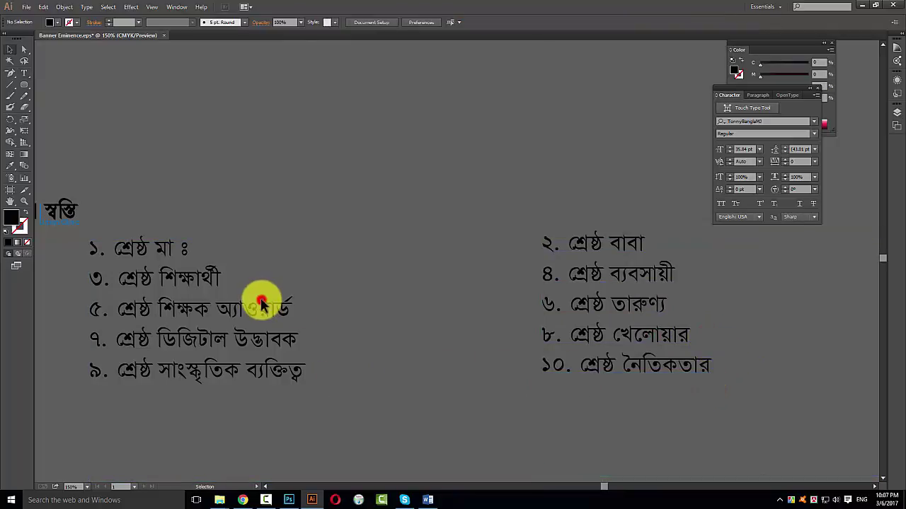
# Delete the number prefixes ১, ৩, ৫, ৭ and ৯ from the left award list
pyautogui.click(211, 323)
pyautogui.moveTo(116, 371); pyautogui.dragTo(50, 370)
pyautogui.press('BackSpace')
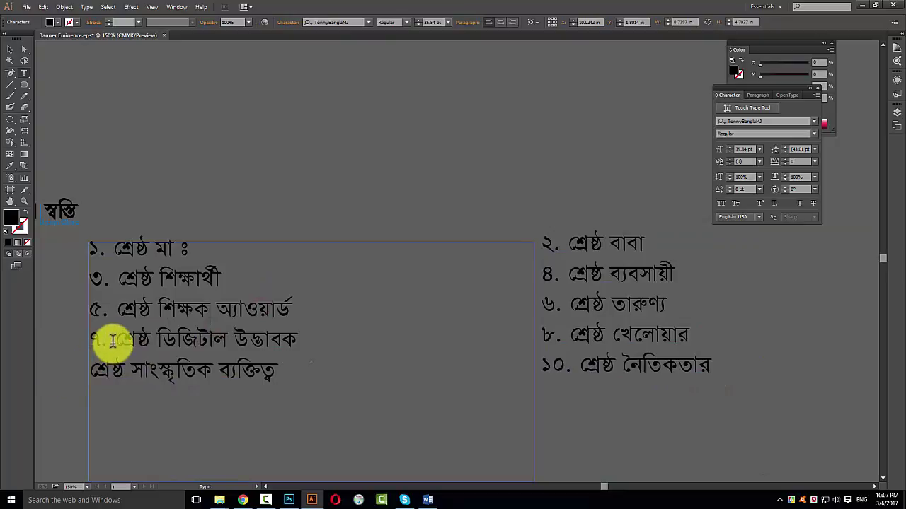
pyautogui.moveTo(113, 342); pyautogui.dragTo(49, 344)
pyautogui.moveTo(116, 308); pyautogui.dragTo(95, 307)
pyautogui.press('BackSpace')
pyautogui.moveTo(120, 340); pyautogui.dragTo(110, 338)
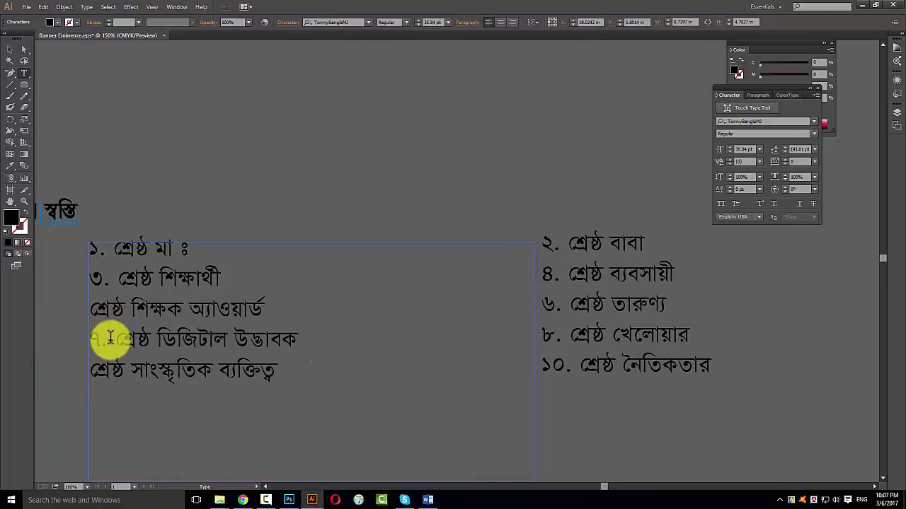
pyautogui.press('BackSpace')
pyautogui.moveTo(114, 273); pyautogui.dragTo(67, 273)
pyautogui.press('BackSpace')
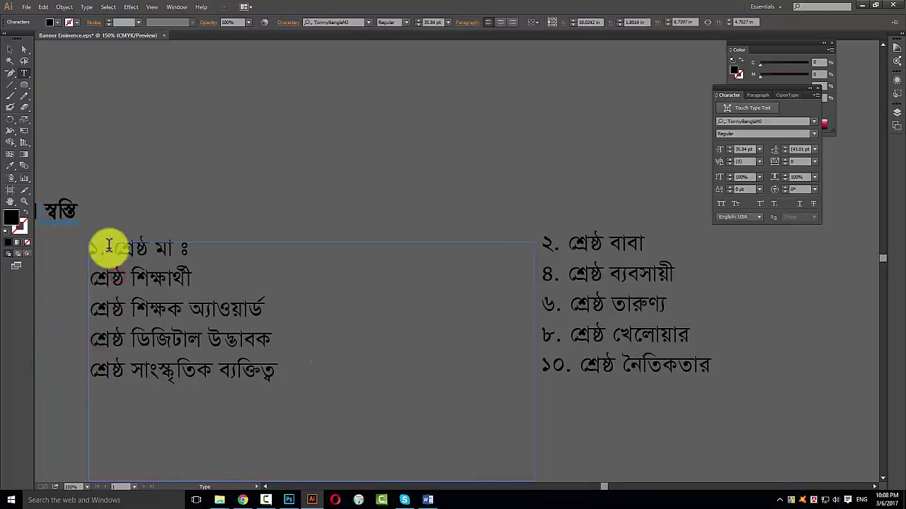
pyautogui.moveTo(109, 245); pyautogui.dragTo(61, 247)
pyautogui.press('BackSpace')
pyautogui.press('Escape')
# Reselect the left award list and save the banner file
pyautogui.click(286, 177)
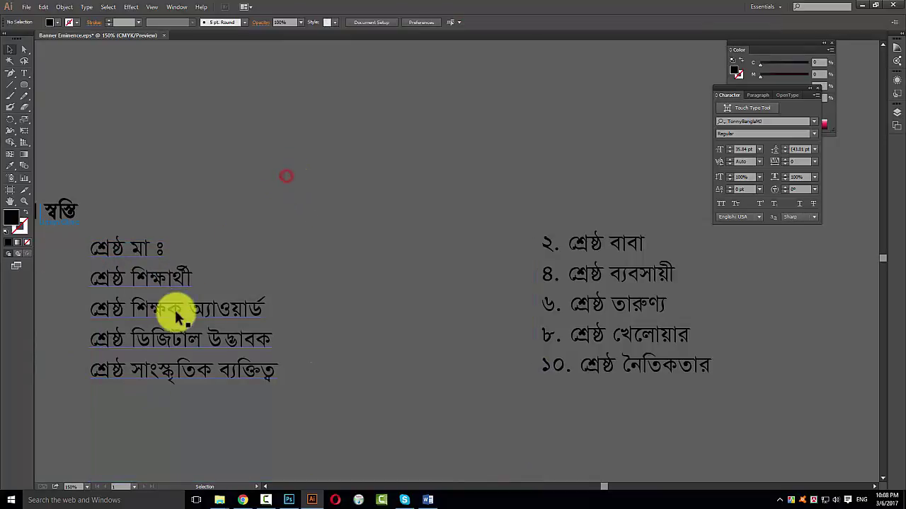
pyautogui.click(177, 319)
pyautogui.doubleClick(283, 378)
pyautogui.click(205, 305)
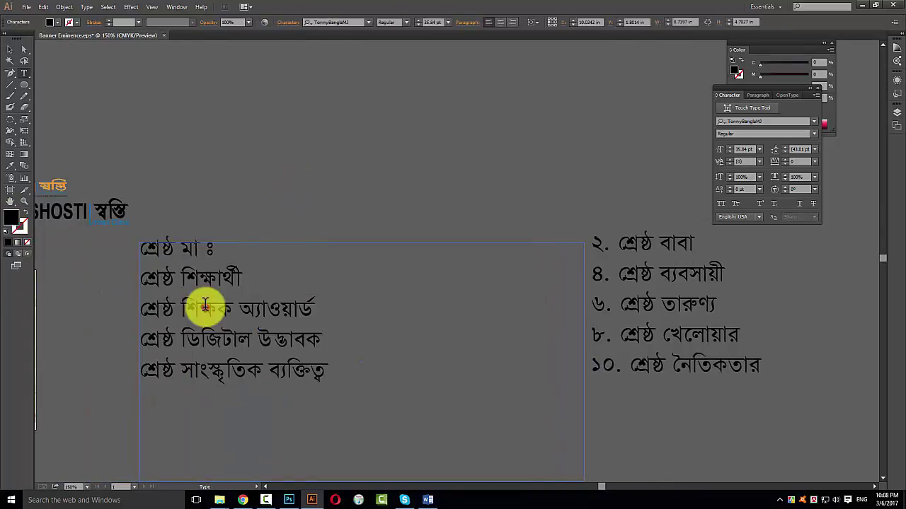
pyautogui.hscroll(3, 299, 323)
pyautogui.hotkey('ctrl', 's')
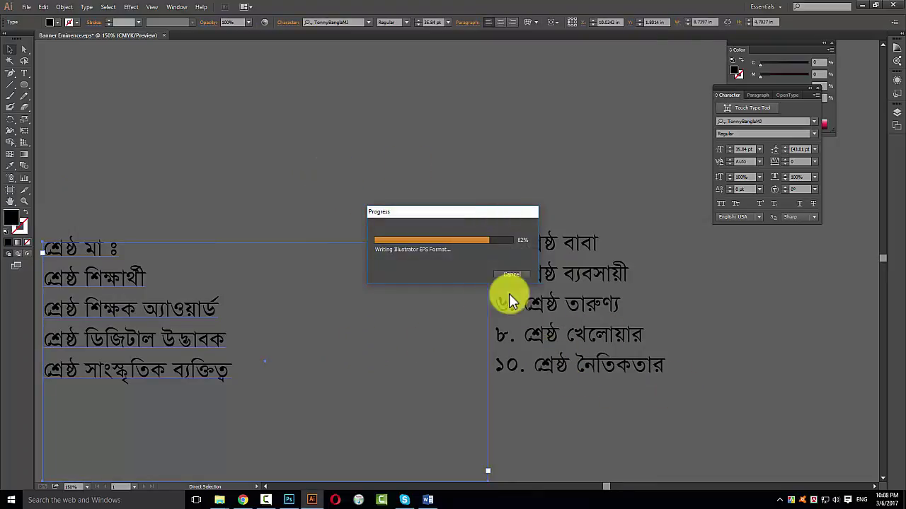
# Delete the number prefixes ২, ৪, ৬, ৮ and ১০ from the right award list
pyautogui.click(534, 365)
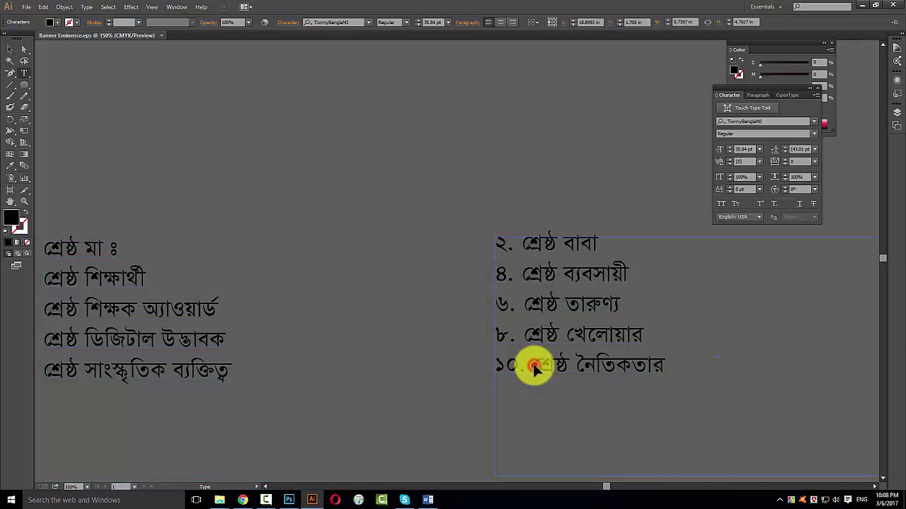
pyautogui.moveTo(532, 367); pyautogui.dragTo(456, 366)
pyautogui.press('BackSpace')
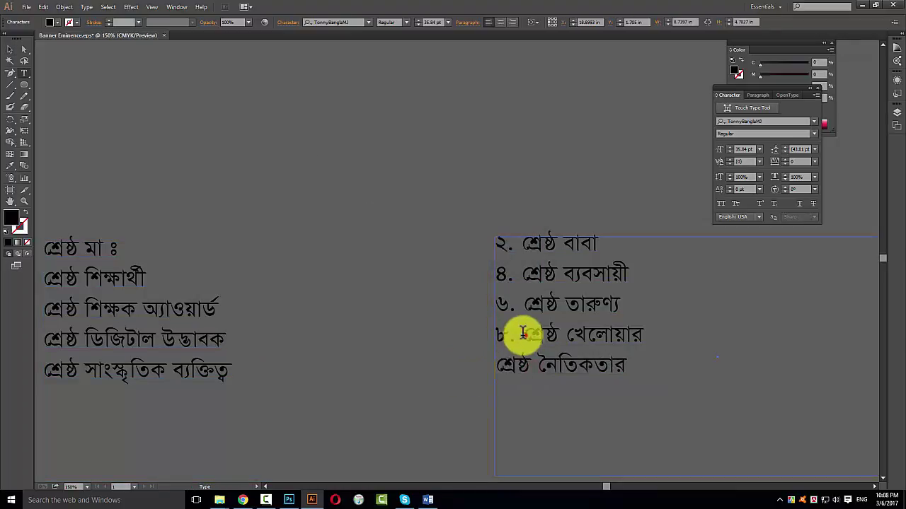
pyautogui.moveTo(522, 334); pyautogui.dragTo(496, 334)
pyautogui.press('BackSpace')
pyautogui.moveTo(516, 297); pyautogui.dragTo(489, 299)
pyautogui.press('BackSpace')
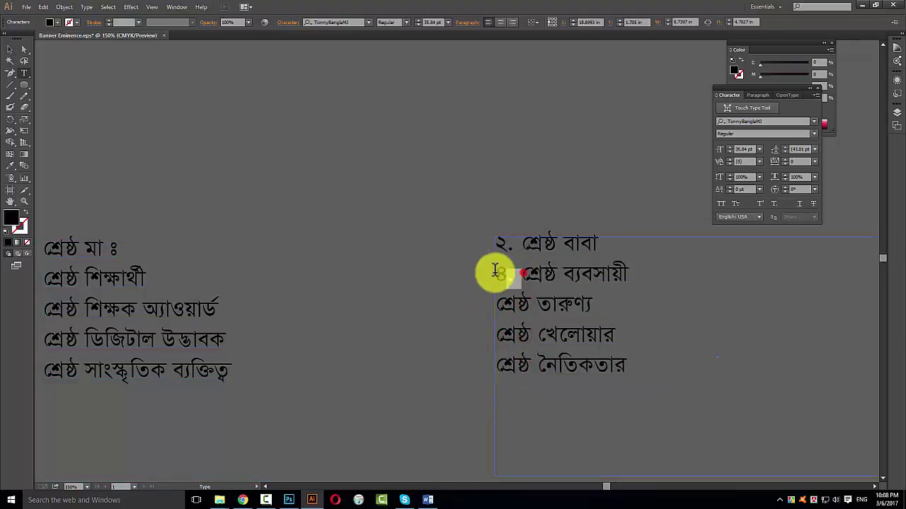
pyautogui.press('BackSpace')
pyautogui.moveTo(522, 243); pyautogui.dragTo(445, 242)
pyautogui.press('BackSpace')
pyautogui.press('Escape')
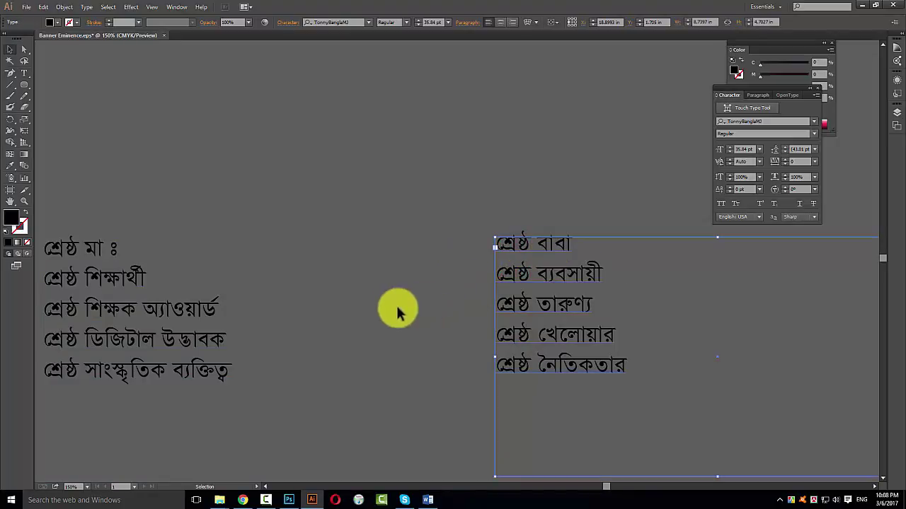
pyautogui.hotkey('ctrl', '-')
pyautogui.hotkey('ctrl', '-')
pyautogui.click(334, 313)
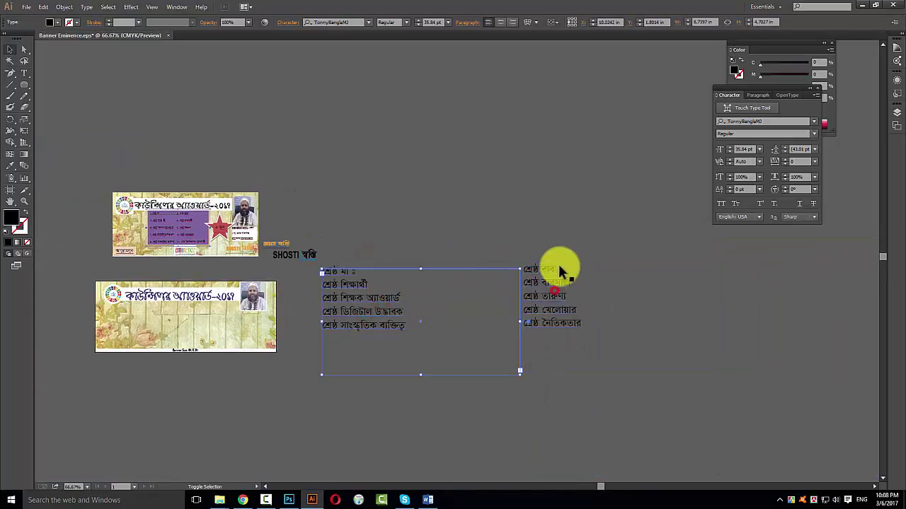
# Narrow and shorten the left list frame to fit its text
pyautogui.keyDown('shift'); pyautogui.click(547, 283); pyautogui.keyUp('shift')
pyautogui.click(468, 236)
pyautogui.moveTo(432, 253)
pyautogui.mouseDown()
pyautogui.moveTo(495, 324)
pyautogui.moveTo(436, 328)
pyautogui.mouseUp()
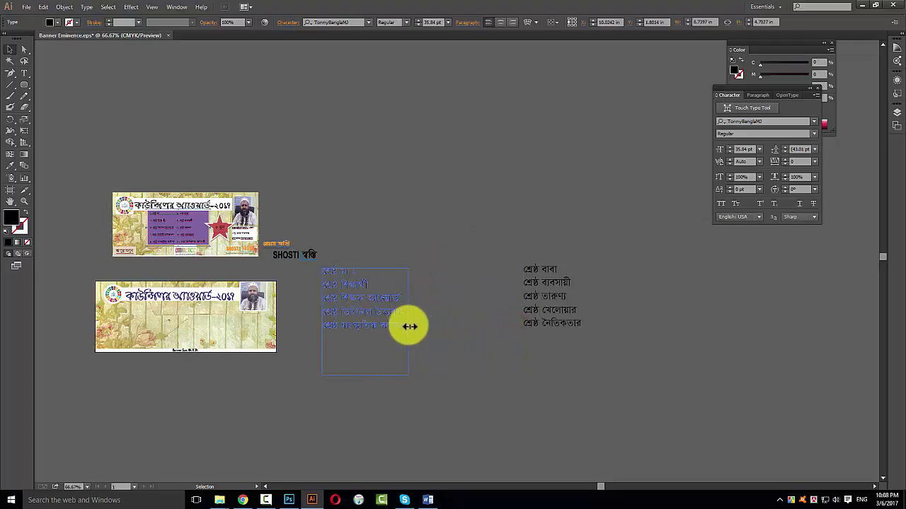
pyautogui.moveTo(364, 375); pyautogui.dragTo(364, 331)
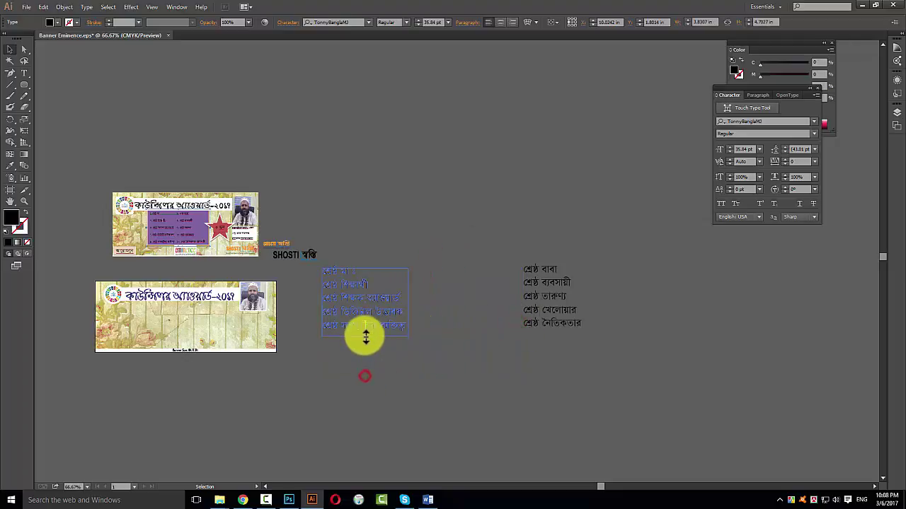
# Zoom in on the award lists, widen the left list frame and start editing its text
pyautogui.click(532, 295)
pyautogui.doubleClick(561, 321)
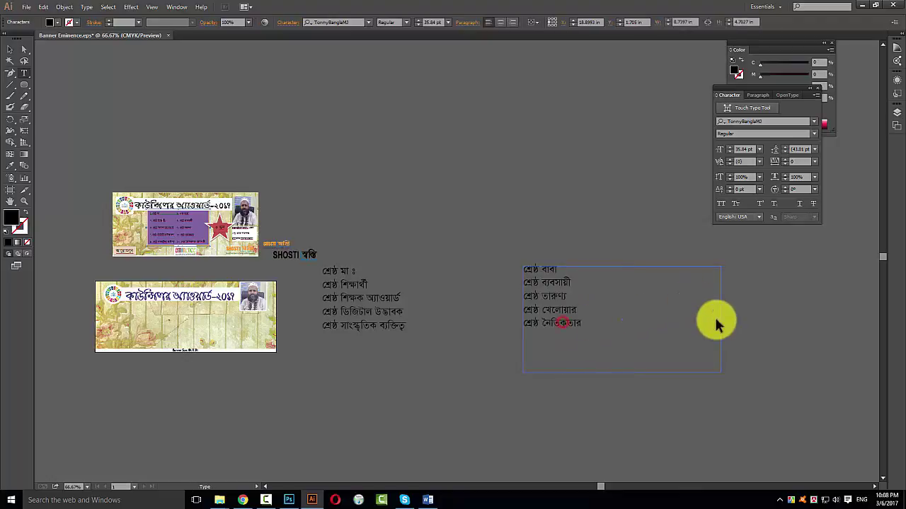
pyautogui.press('Escape')
pyautogui.click(466, 156)
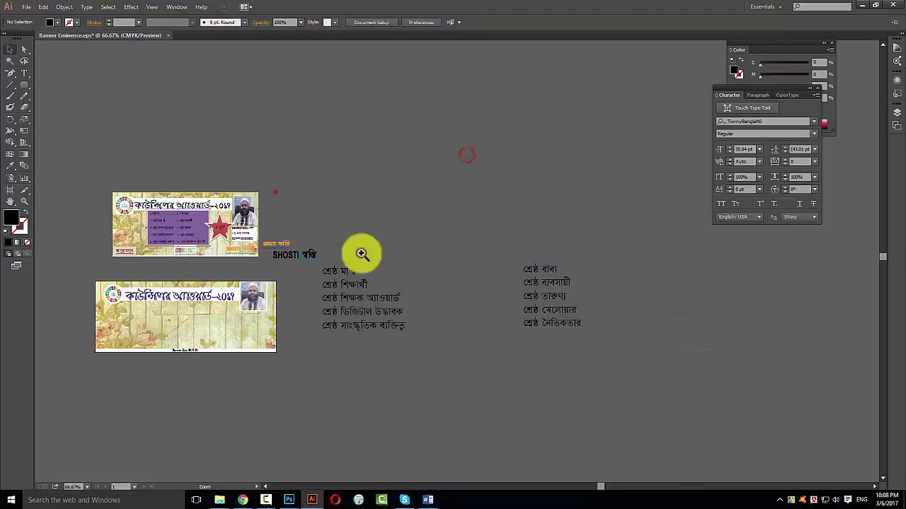
pyautogui.click(362, 253)
pyautogui.click(220, 232)
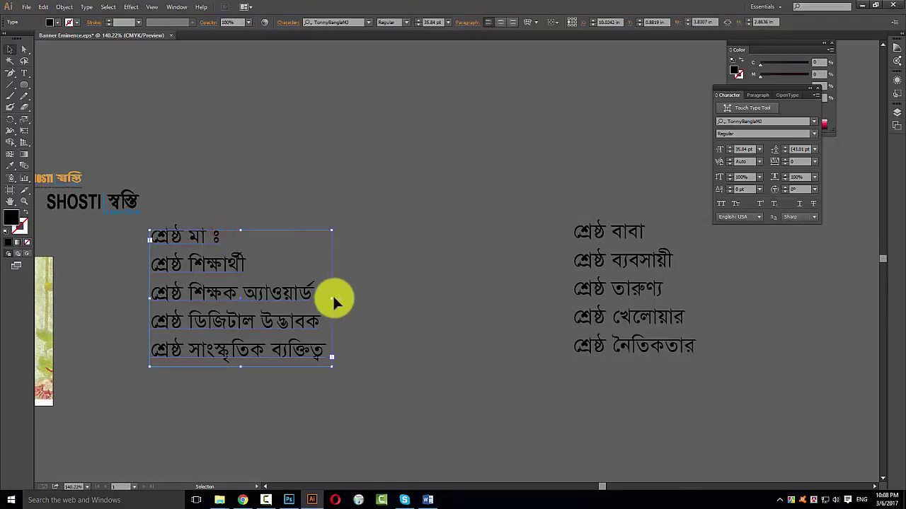
pyautogui.moveTo(333, 295); pyautogui.dragTo(451, 294)
pyautogui.doubleClick(216, 237)
pyautogui.write('পু')
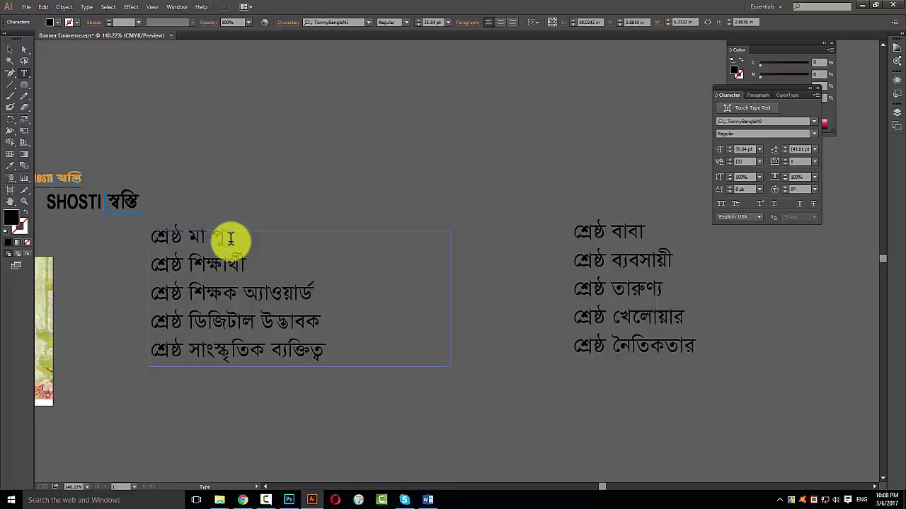
# Bring the File Explorer window forward, then zoom in on the SHOSTI logos
pyautogui.click(220, 500)
pyautogui.click(236, 470)
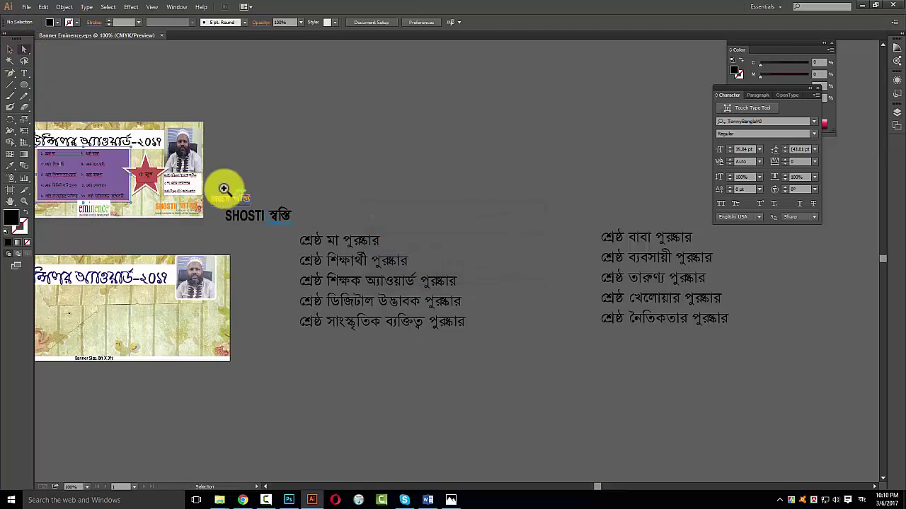
pyautogui.moveTo(225, 188); pyautogui.dragTo(345, 279)
# Eyedrop the upper logo's orange onto the lower logo's SHOSTI and স্বস্তি text
pyautogui.click(445, 260)
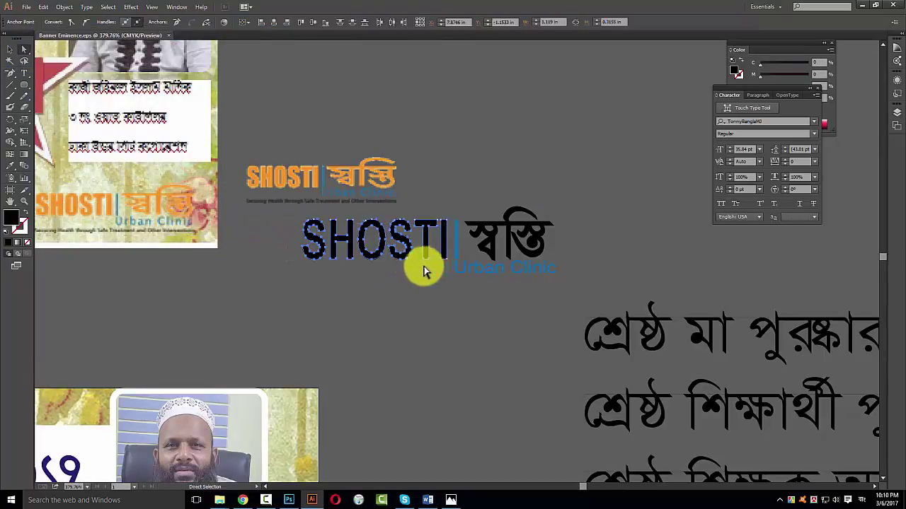
pyautogui.press('i')
pyautogui.click(280, 172)
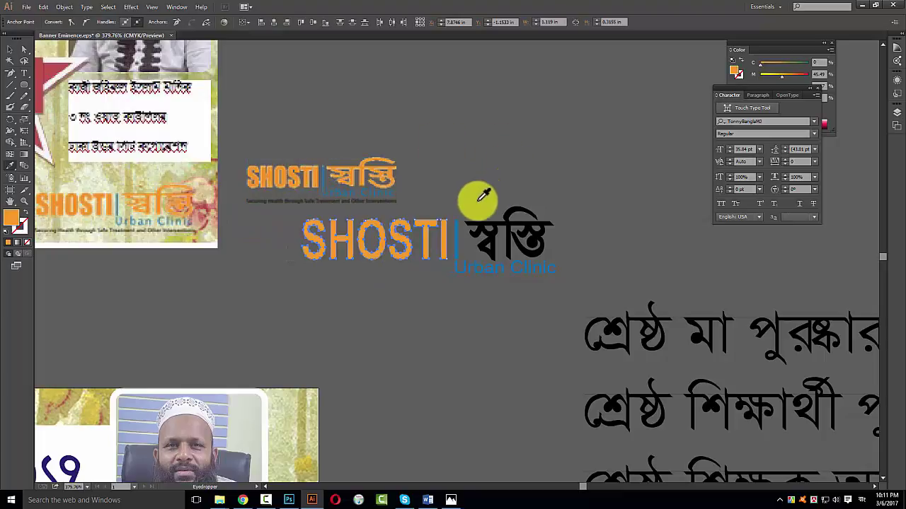
pyautogui.moveTo(475, 201); pyautogui.dragTo(585, 257)
pyautogui.click(361, 162)
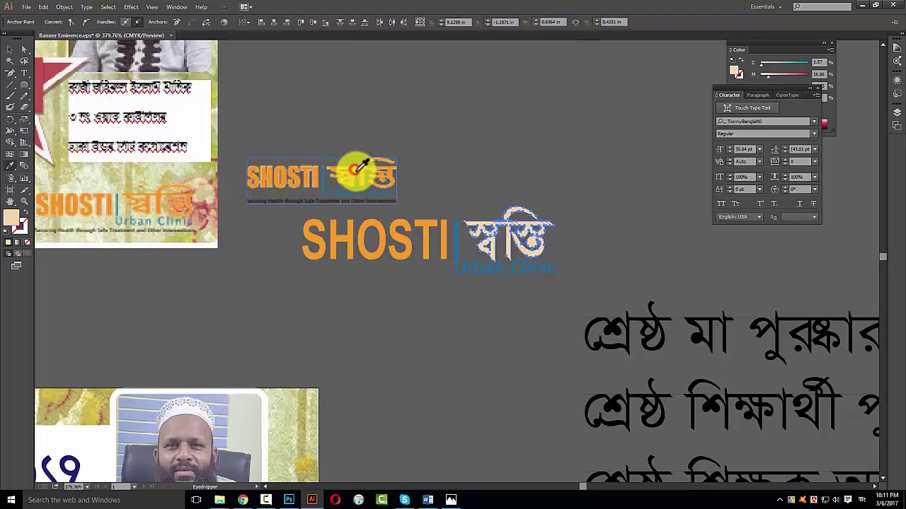
pyautogui.click(330, 236)
pyautogui.click(9, 49)
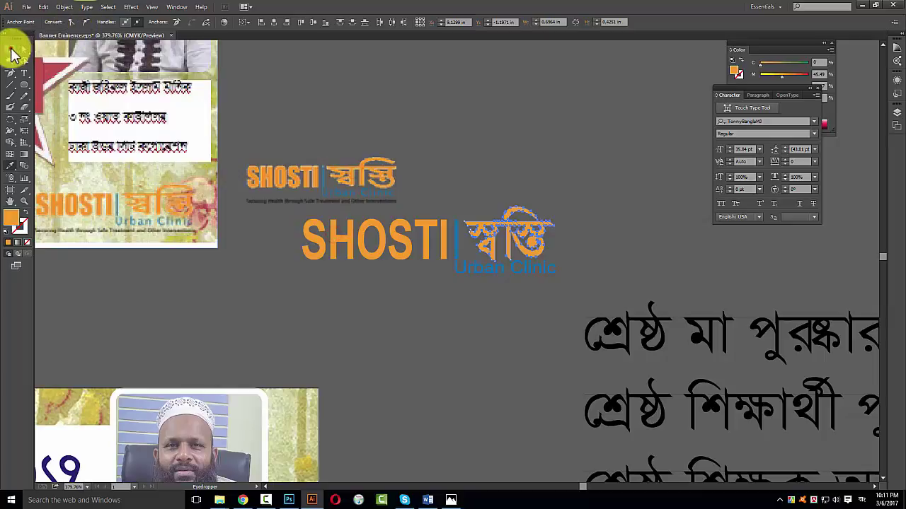
pyautogui.moveTo(312, 291); pyautogui.dragTo(541, 223)
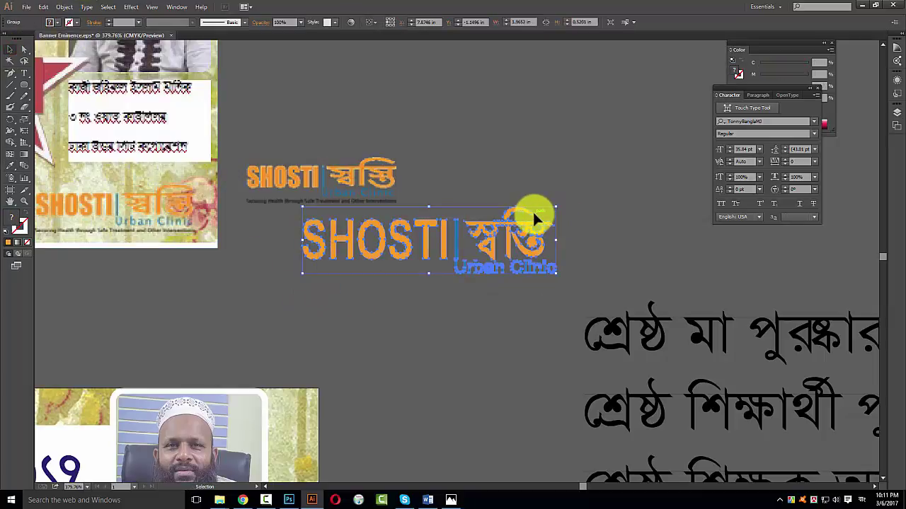
# Reposition the left award list and narrow its frame to the text
pyautogui.hotkey('ctrl', '1')
pyautogui.moveTo(404, 358); pyautogui.dragTo(448, 324)
pyautogui.click(452, 315)
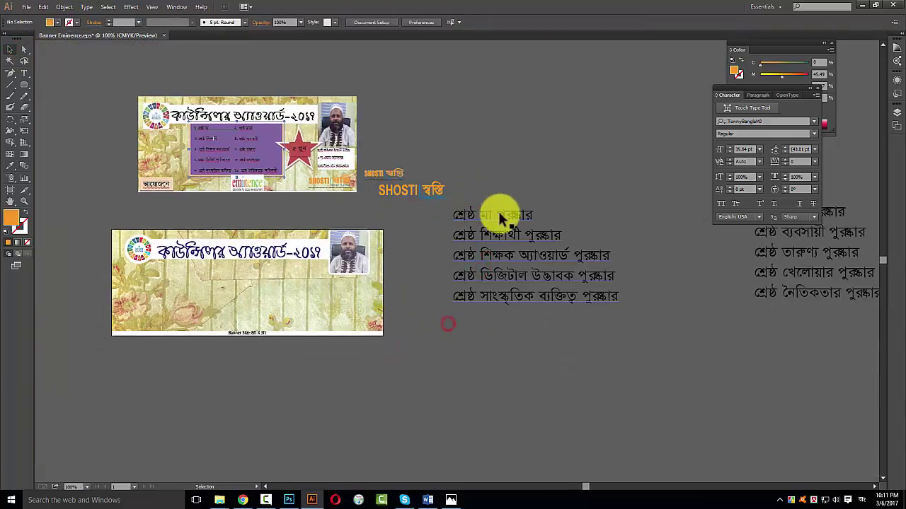
pyautogui.moveTo(712, 307); pyautogui.dragTo(652, 314)
pyautogui.click(738, 260)
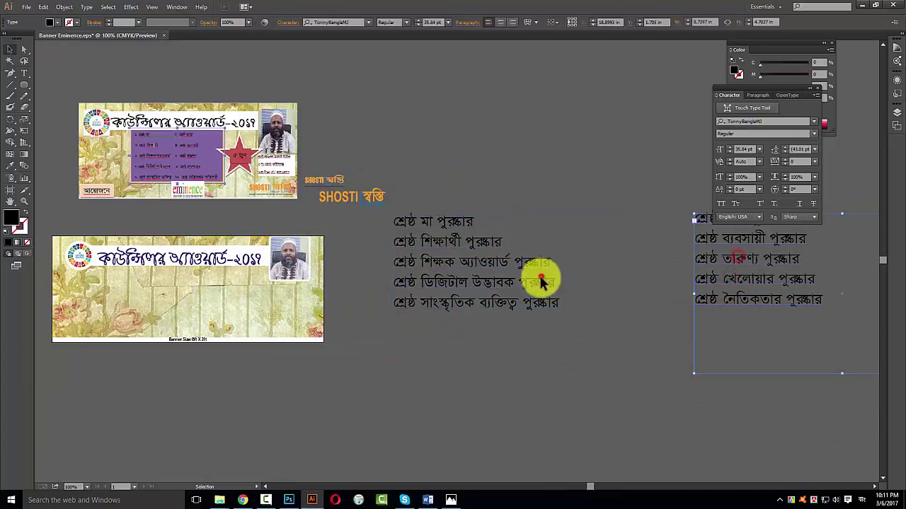
pyautogui.moveTo(542, 279); pyautogui.dragTo(653, 281)
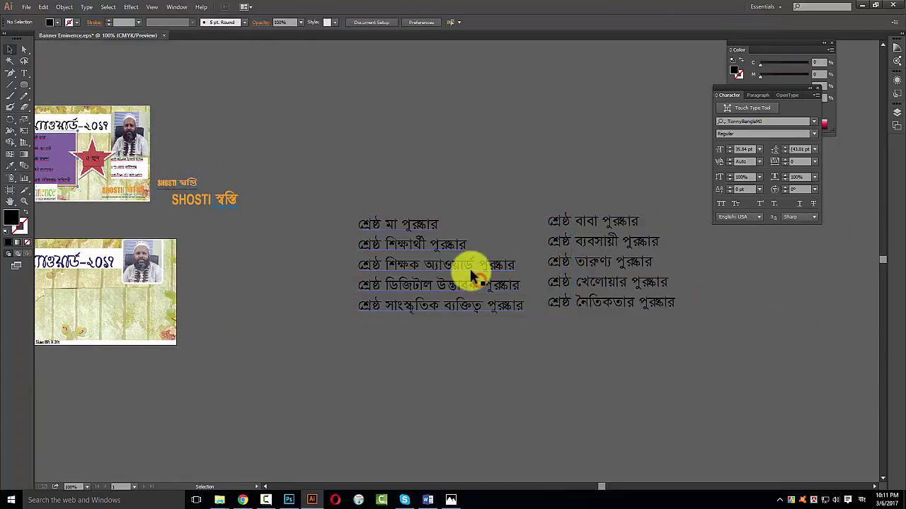
pyautogui.moveTo(462, 267); pyautogui.dragTo(393, 273)
pyautogui.moveTo(504, 276); pyautogui.dragTo(460, 271)
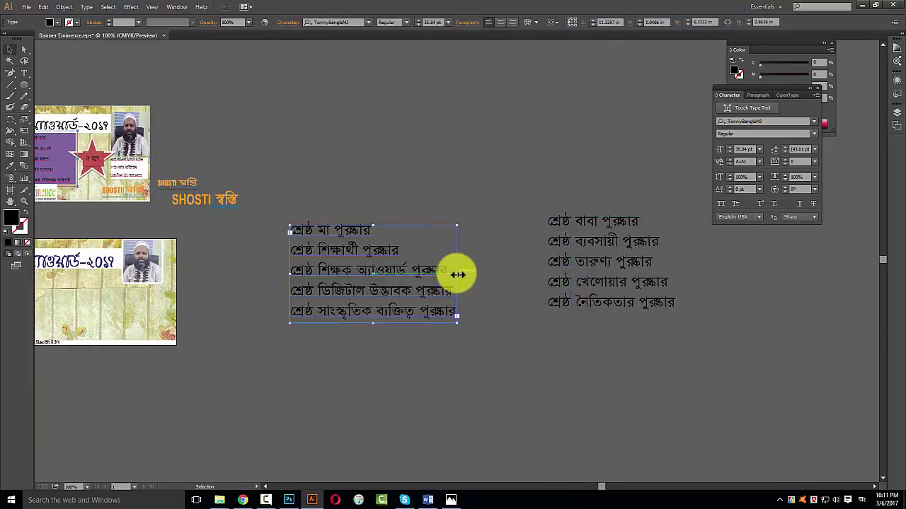
pyautogui.click(647, 293)
# Fit the right list's frame to its text, then set both award lists to 12 pt
pyautogui.moveTo(844, 296); pyautogui.dragTo(670, 298)
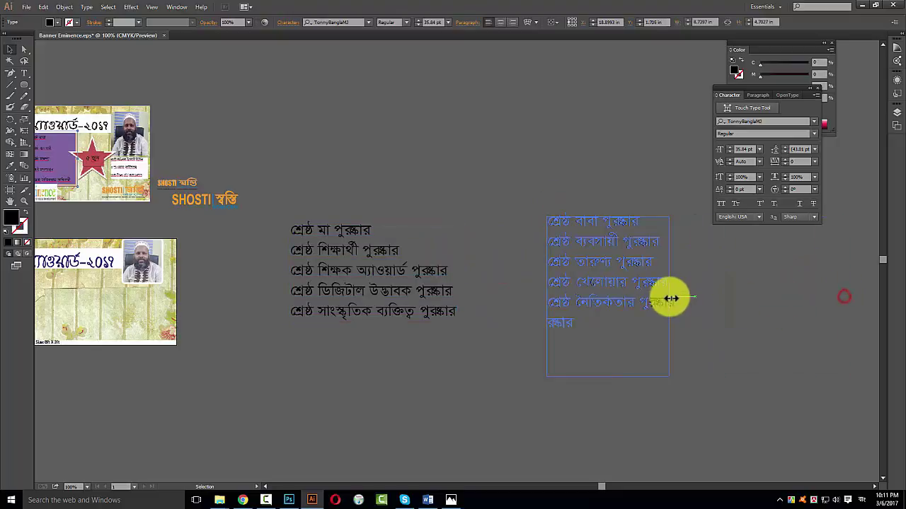
pyautogui.moveTo(613, 376); pyautogui.dragTo(612, 308)
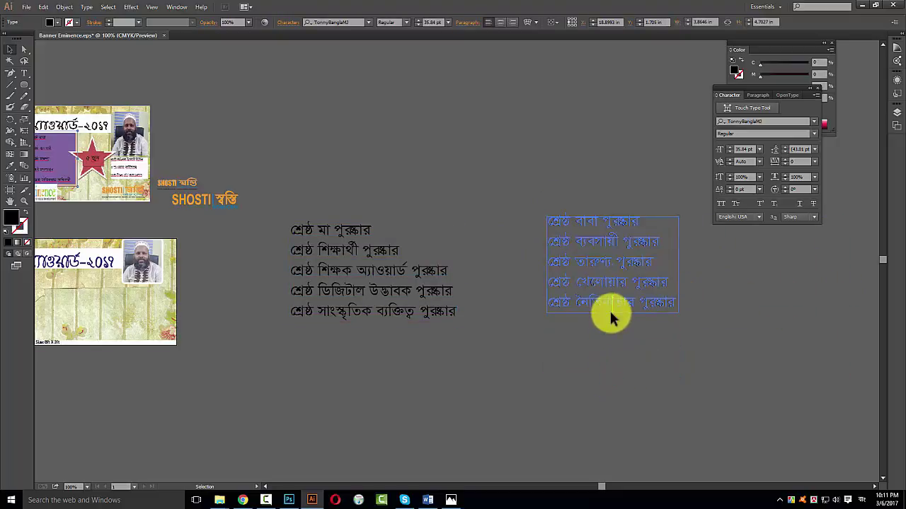
pyautogui.moveTo(394, 186); pyautogui.dragTo(559, 240)
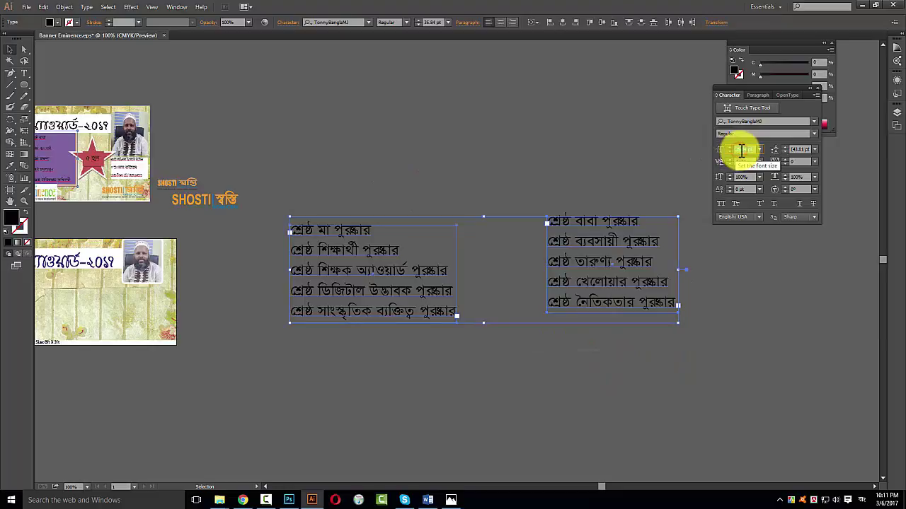
pyautogui.write('12')
pyautogui.press('Return')
pyautogui.click(813, 149)
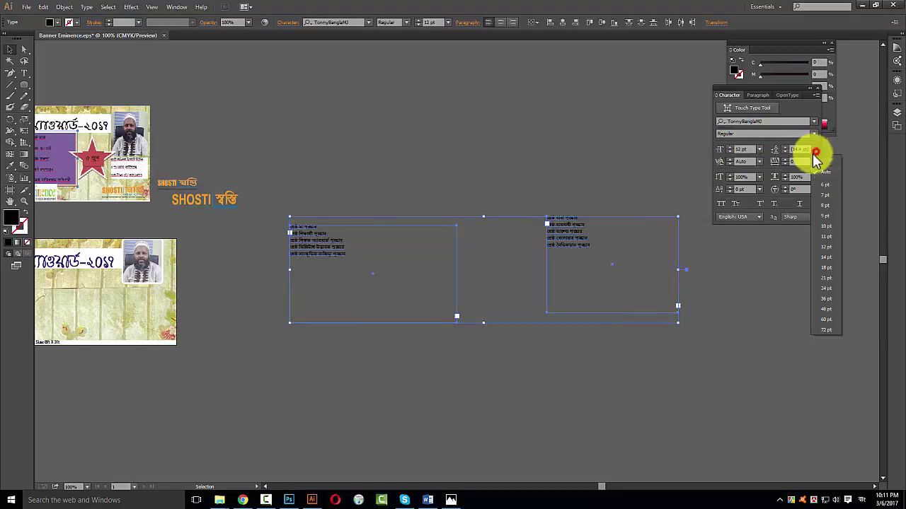
pyautogui.click(822, 173)
# Cut the left award list and paste it back as point text
pyautogui.click(461, 155)
pyautogui.click(324, 248)
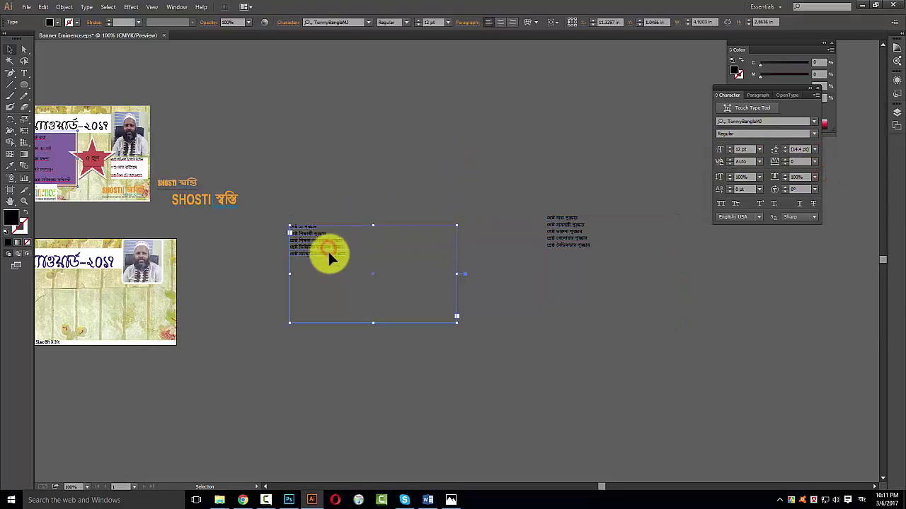
pyautogui.click(348, 262)
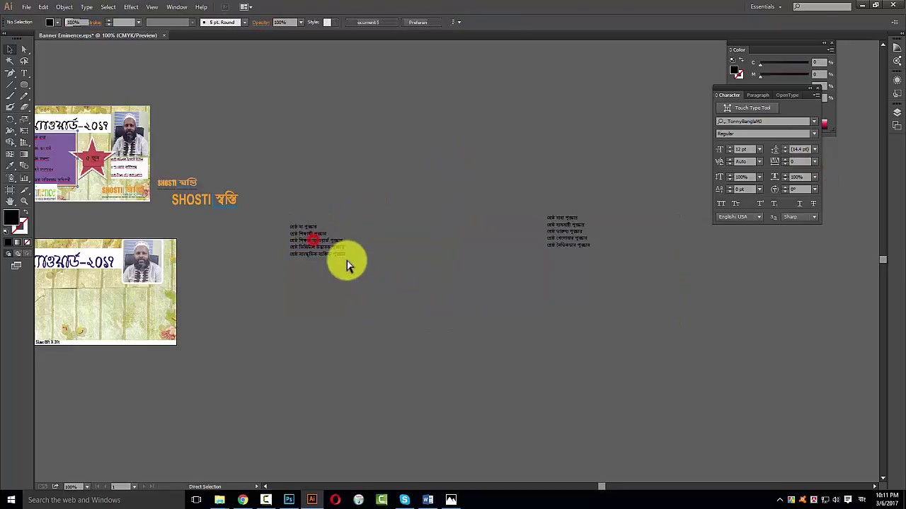
pyautogui.hotkey('ctrl', 'a')
pyautogui.click(336, 254)
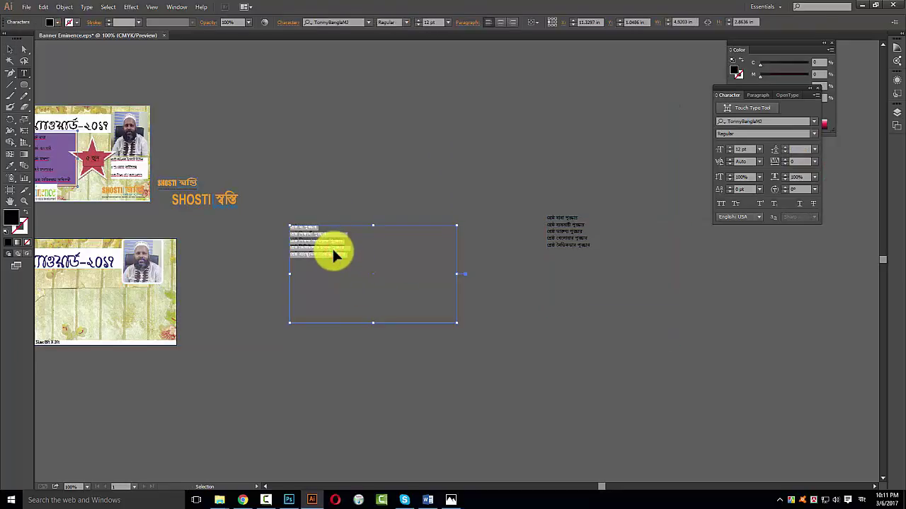
pyautogui.press('Delete')
pyautogui.press('t')
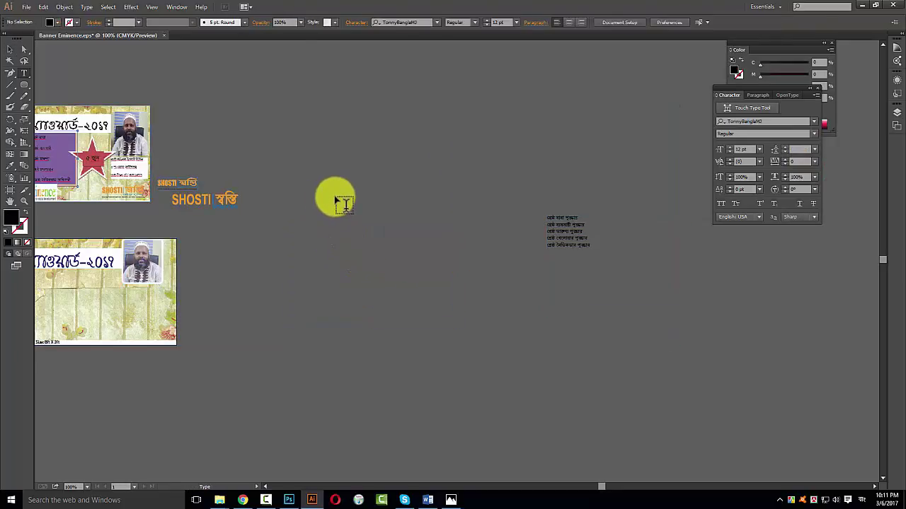
pyautogui.click(344, 204)
pyautogui.hotkey('ctrl', 'v')
pyautogui.press('Escape')
# Cut the right award list's text and paste it back as point text
pyautogui.click(559, 228)
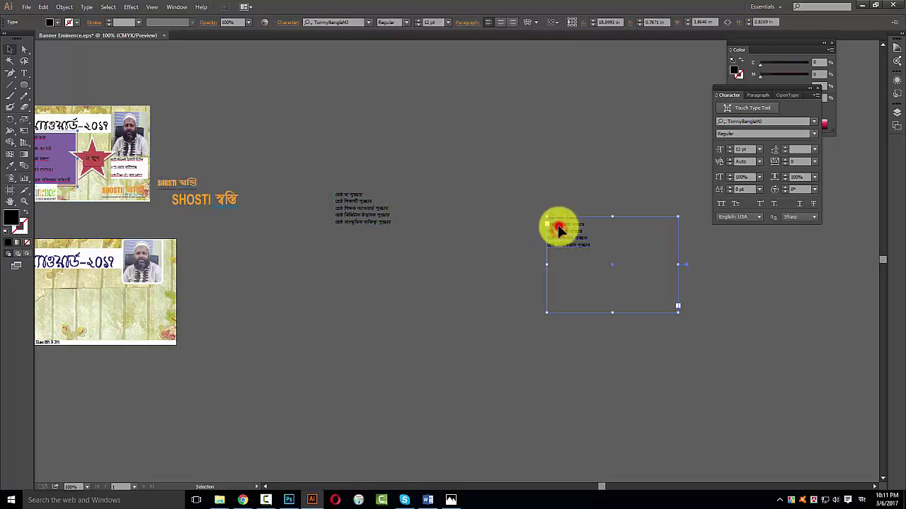
pyautogui.hotkey('ctrl', 'a')
pyautogui.click(562, 189)
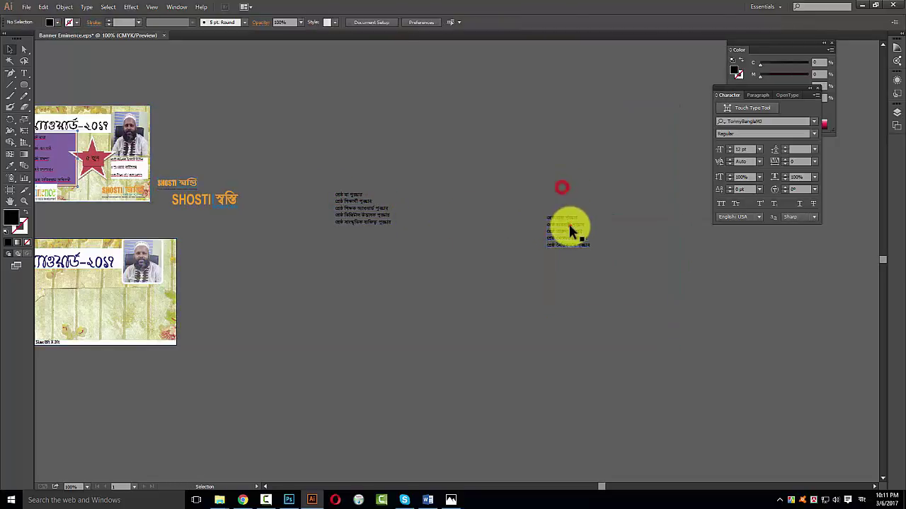
pyautogui.click(571, 228)
pyautogui.doubleClick(568, 228)
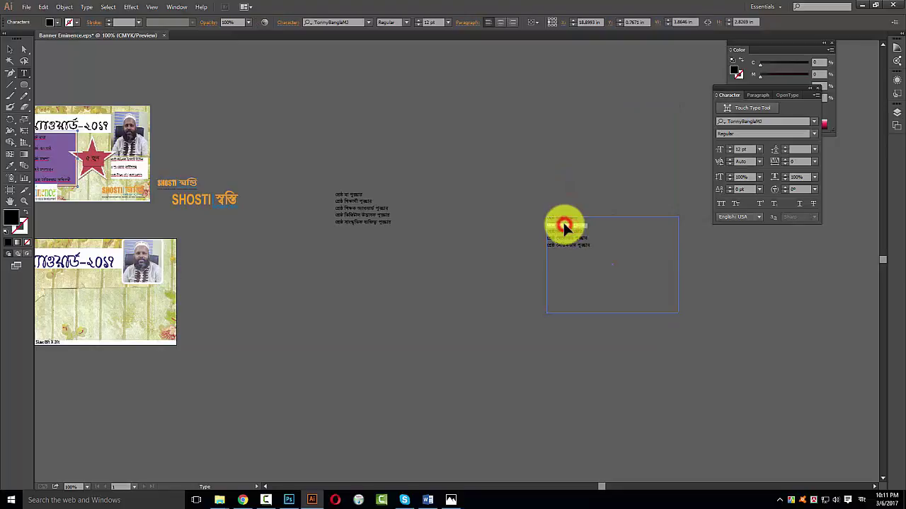
pyautogui.press('Delete')
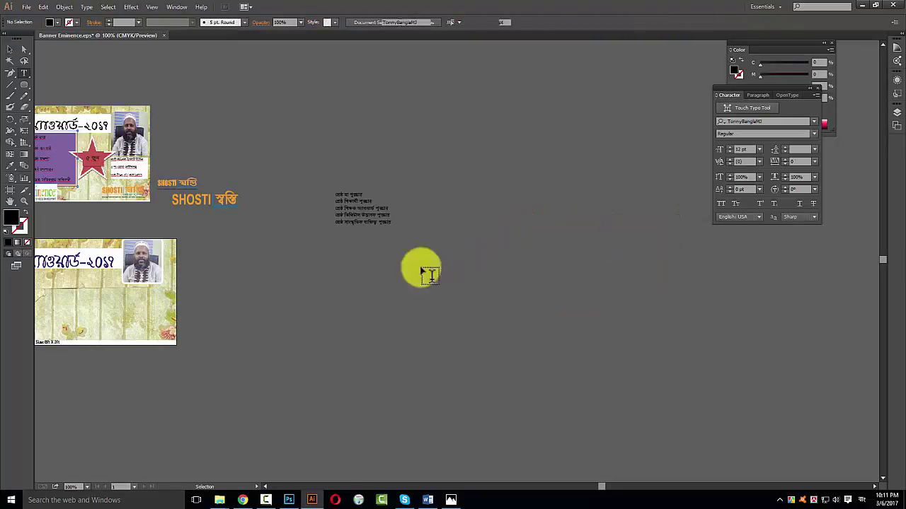
pyautogui.click(332, 293)
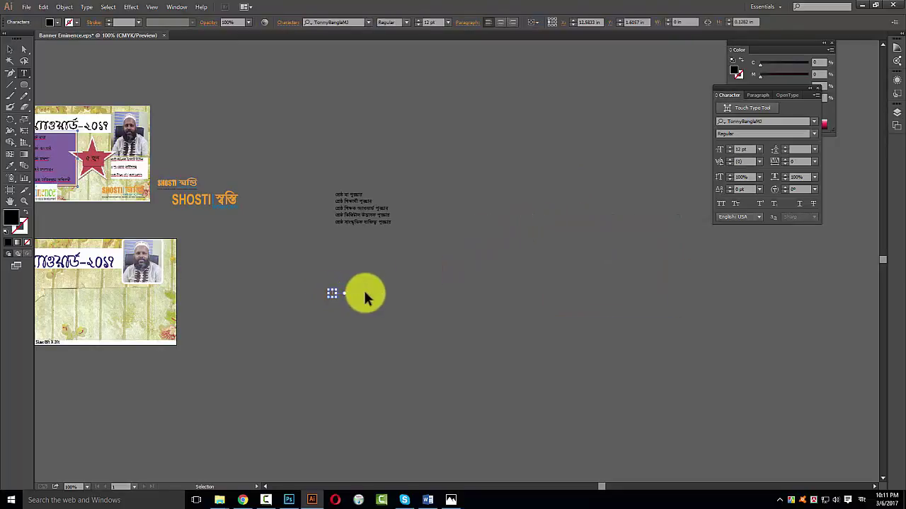
pyautogui.hotkey('ctrl', 'z')
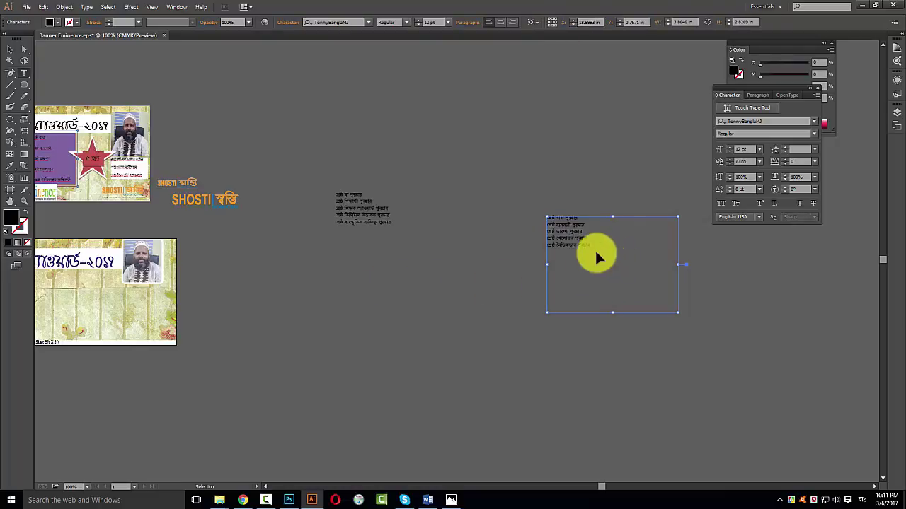
pyautogui.hotkey('ctrl', 'z')
pyautogui.hotkey('ctrl', 'z')
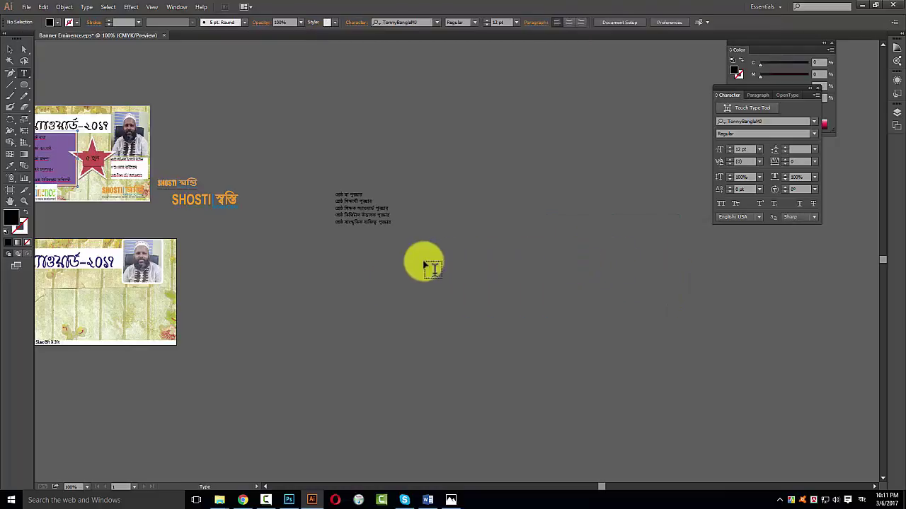
pyautogui.click(415, 260)
pyautogui.hotkey('ctrl', 'v')
pyautogui.press('Escape')
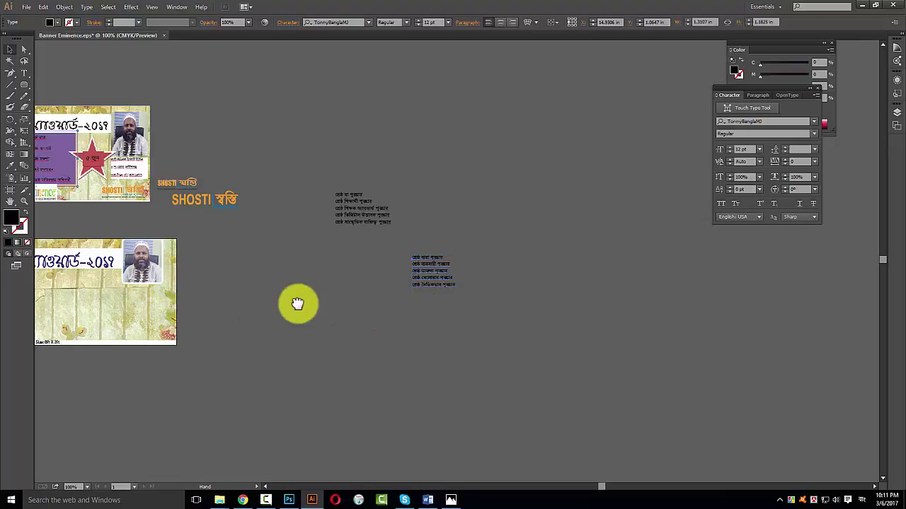
pyautogui.moveTo(297, 304); pyautogui.dragTo(518, 309)
# Select both Bengali award lists together
pyautogui.click(515, 304)
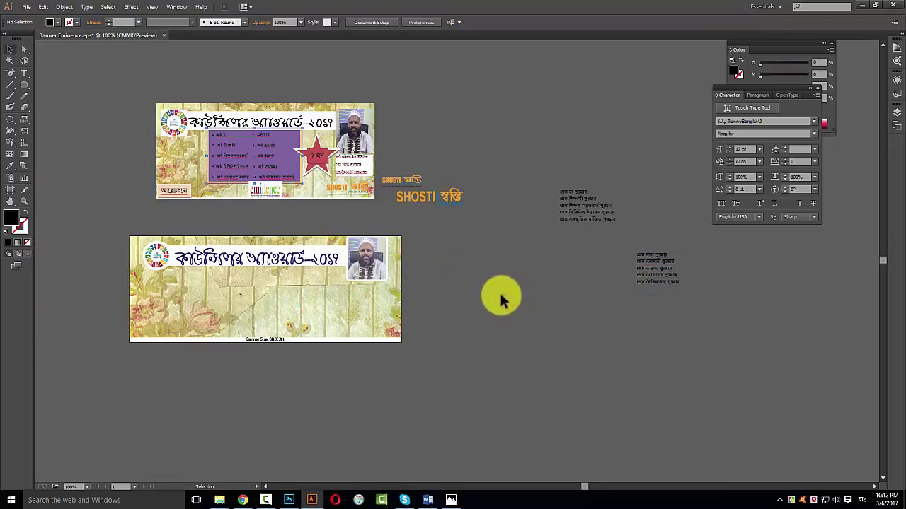
pyautogui.click(436, 113)
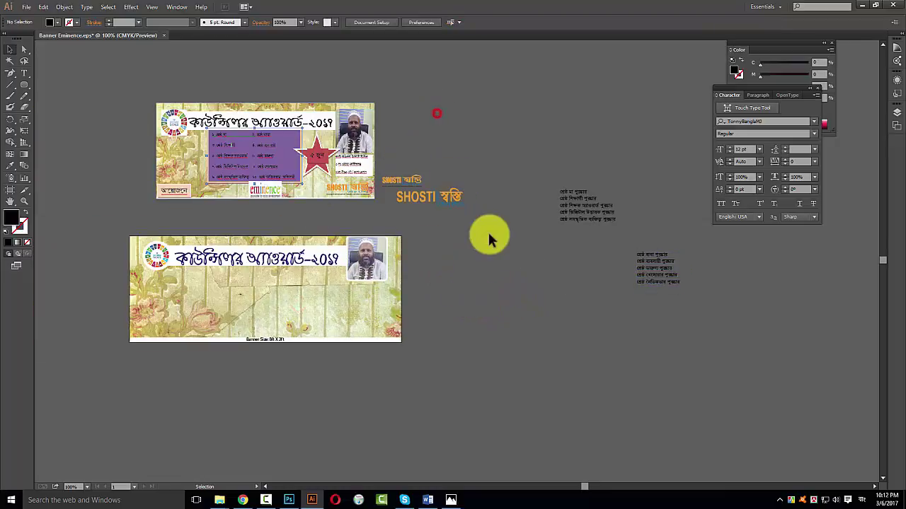
pyautogui.click(564, 212)
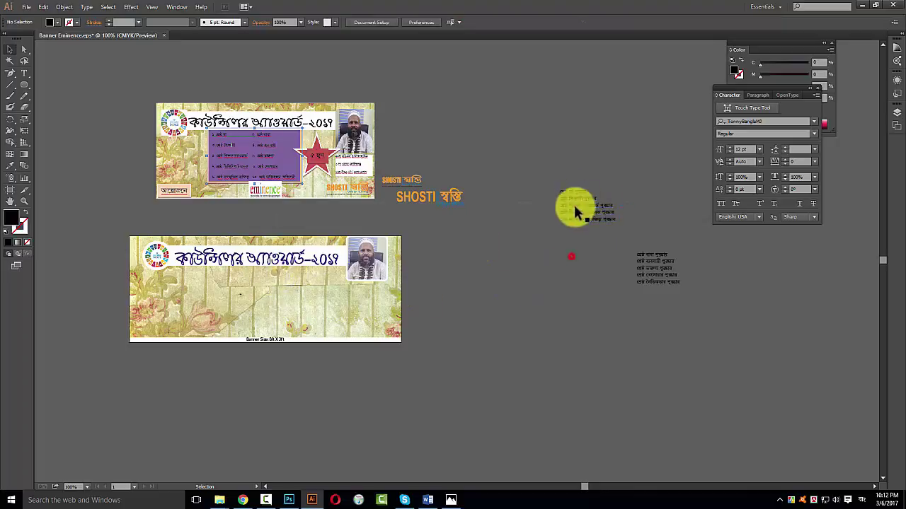
pyautogui.click(652, 265)
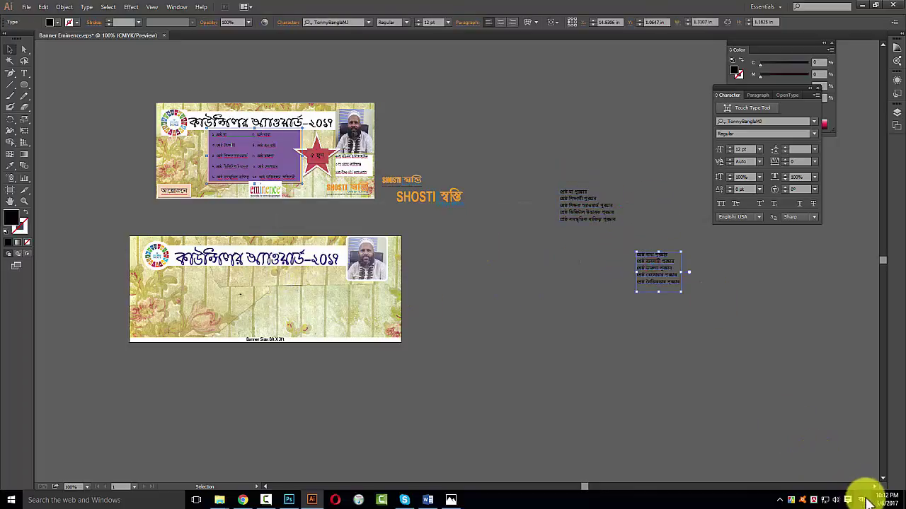
pyautogui.click(867, 500)
pyautogui.click(559, 161)
pyautogui.moveTo(570, 165)
pyautogui.mouseDown()
pyautogui.moveTo(591, 220)
pyautogui.moveTo(215, 297)
pyautogui.mouseUp()
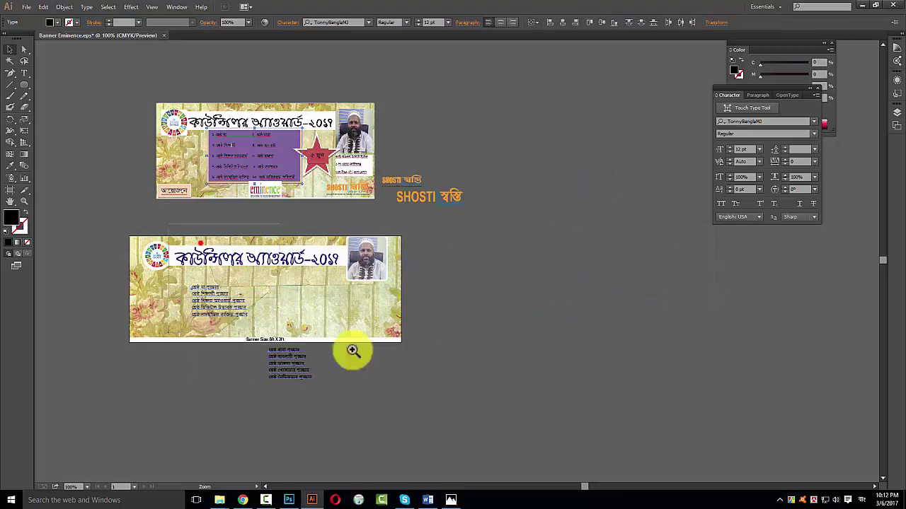
# Drop both lists onto the lower banner and move the first one just below it
pyautogui.click(332, 386)
pyautogui.click(275, 396)
pyautogui.moveTo(235, 235); pyautogui.dragTo(235, 429)
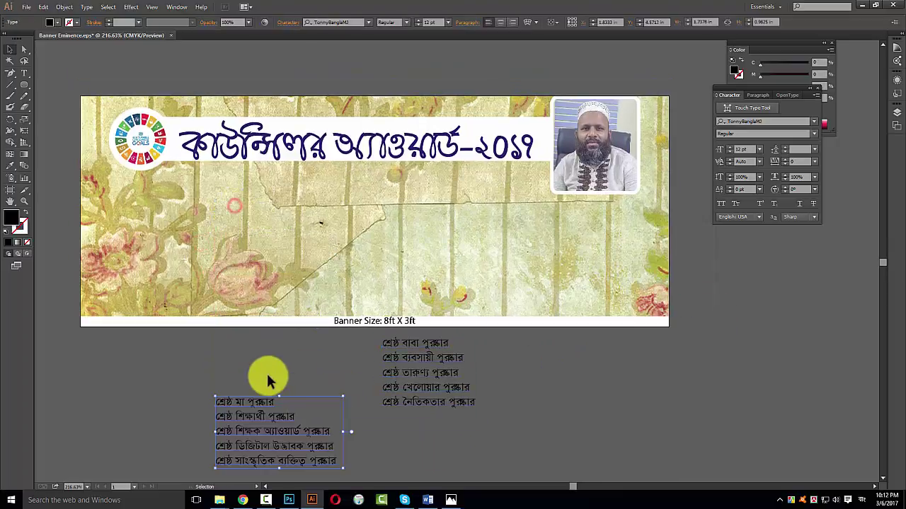
pyautogui.press('n')
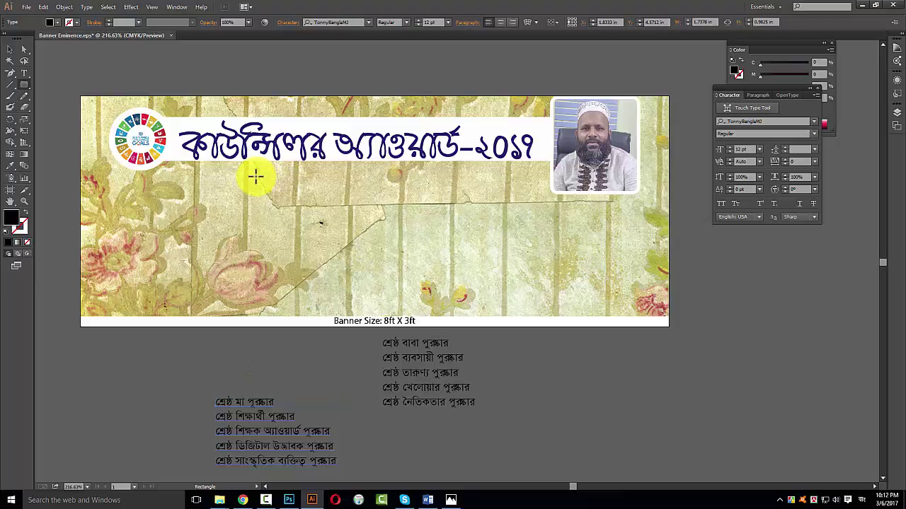
# Draw a white box under the lower banner's title, raising its top edge to the title
pyautogui.moveTo(243, 168); pyautogui.dragTo(506, 248)
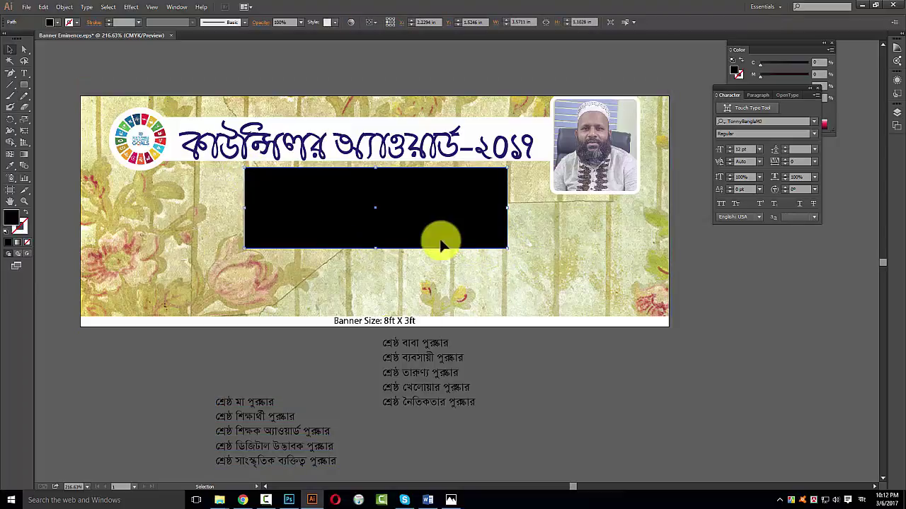
pyautogui.press('i')
pyautogui.click(538, 122)
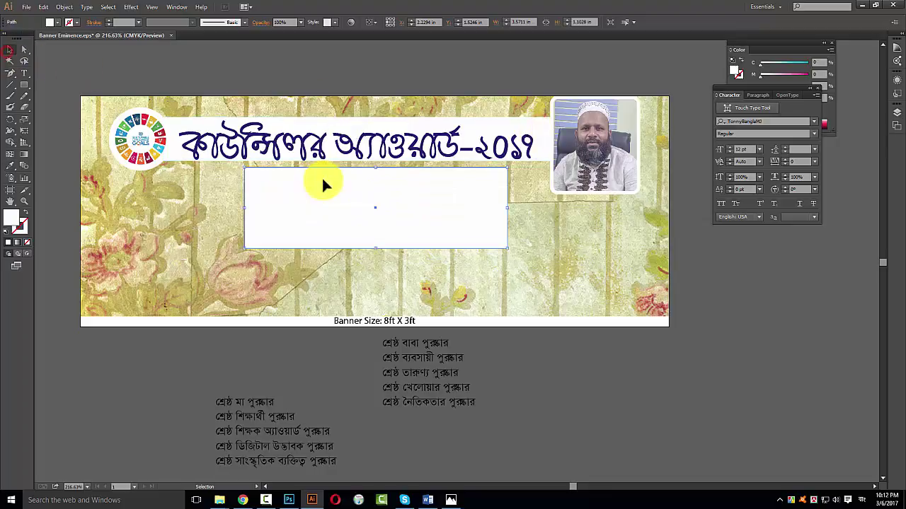
pyautogui.moveTo(322, 183)
pyautogui.mouseDown()
pyautogui.moveTo(427, 231)
pyautogui.moveTo(468, 212)
pyautogui.mouseUp()
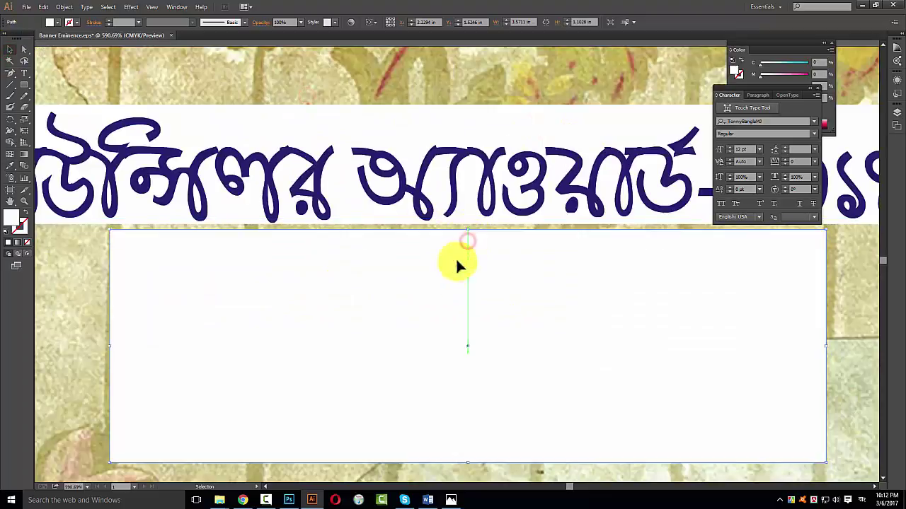
pyautogui.keyDown('ctrl'); pyautogui.keyDown('alt'); pyautogui.click(441, 273); pyautogui.keyUp('alt'); pyautogui.keyUp('ctrl')
pyautogui.keyDown('ctrl'); pyautogui.keyDown('alt'); pyautogui.click(441, 273); pyautogui.keyUp('alt'); pyautogui.keyUp('ctrl')
# Move the first award list into the white box
pyautogui.click(353, 356)
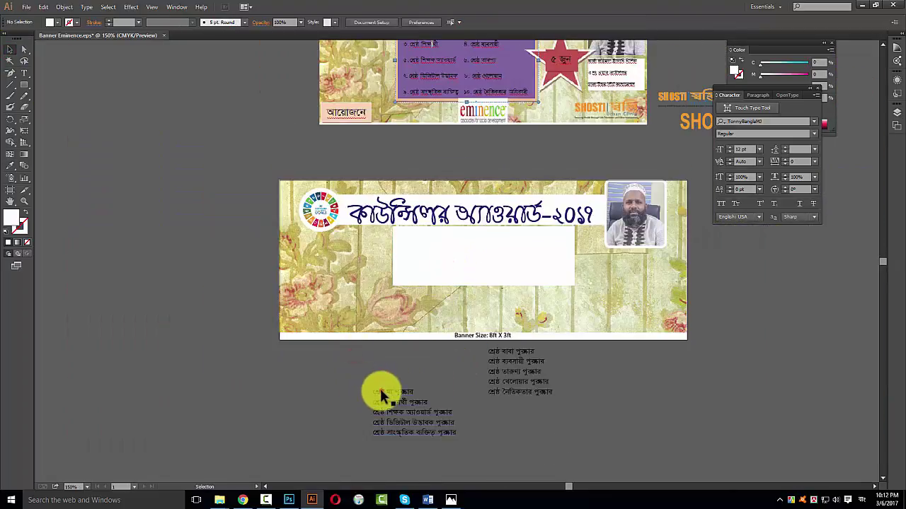
pyautogui.moveTo(380, 393); pyautogui.dragTo(403, 227)
pyautogui.doubleClick(403, 227)
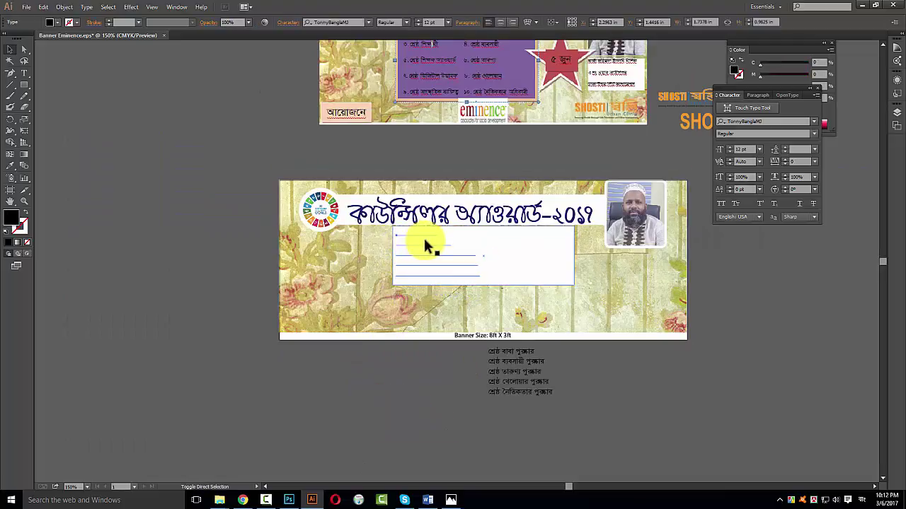
pyautogui.press('Escape')
pyautogui.moveTo(307, 175); pyautogui.dragTo(632, 355)
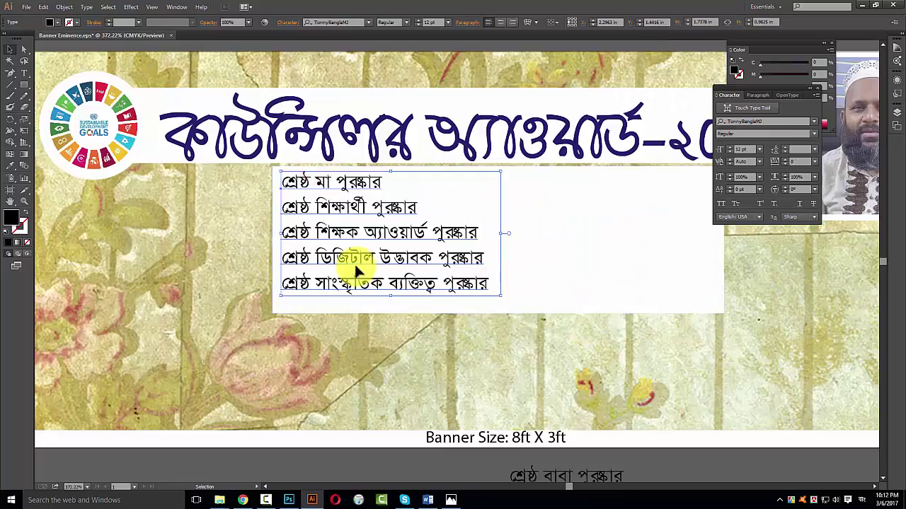
pyautogui.click(568, 268)
# Widen and extend the white box, then centre it horizontally on the banner
pyautogui.click(239, 238)
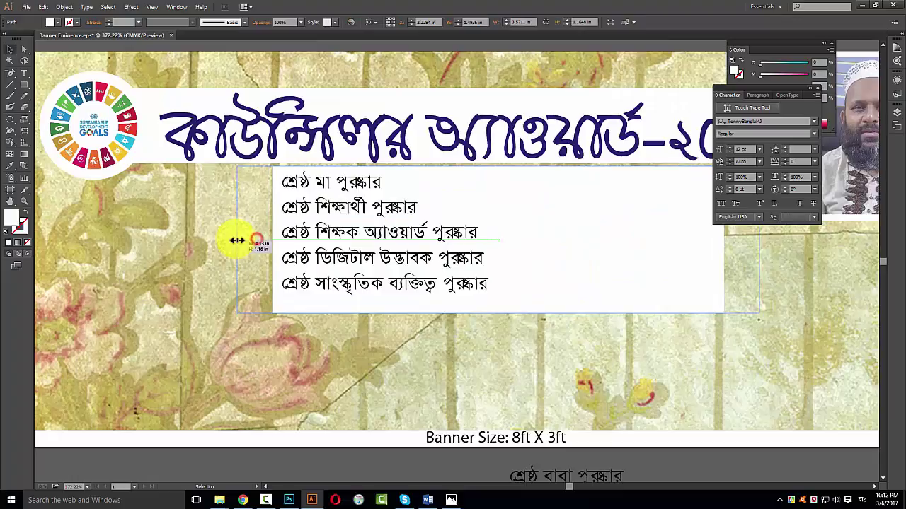
pyautogui.keyDown('alt'); pyautogui.click(396, 205); pyautogui.keyUp('alt')
pyautogui.click(443, 269)
pyautogui.click(319, 171)
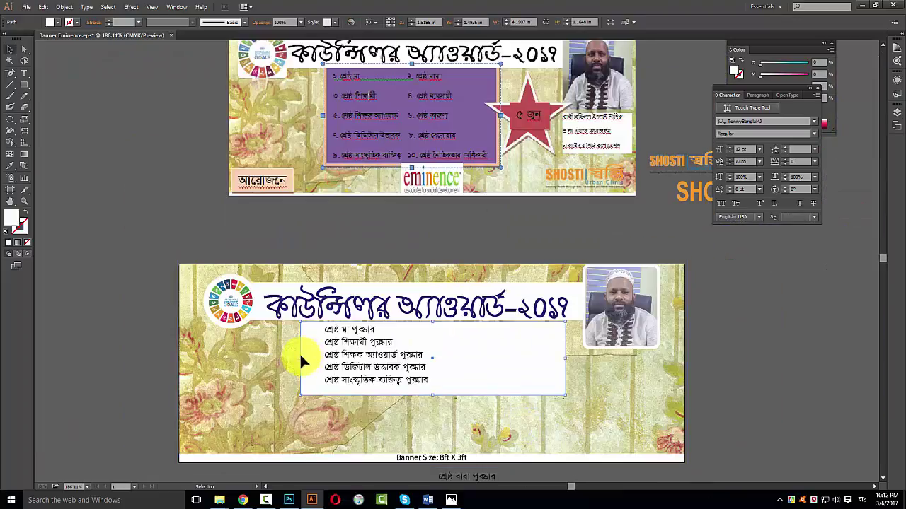
pyautogui.moveTo(300, 359)
pyautogui.mouseDown()
pyautogui.moveTo(271, 361)
pyautogui.moveTo(283, 360)
pyautogui.mouseUp()
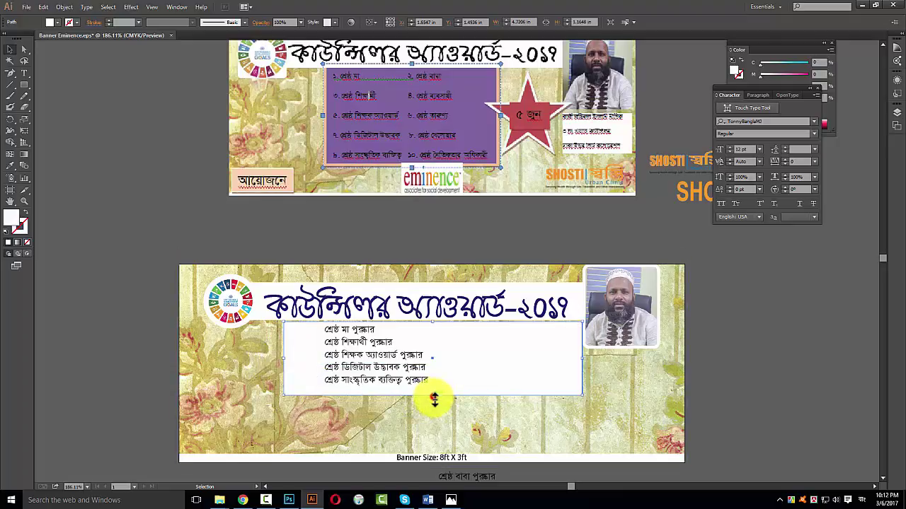
pyautogui.moveTo(433, 400); pyautogui.dragTo(433, 408)
pyautogui.click(329, 263)
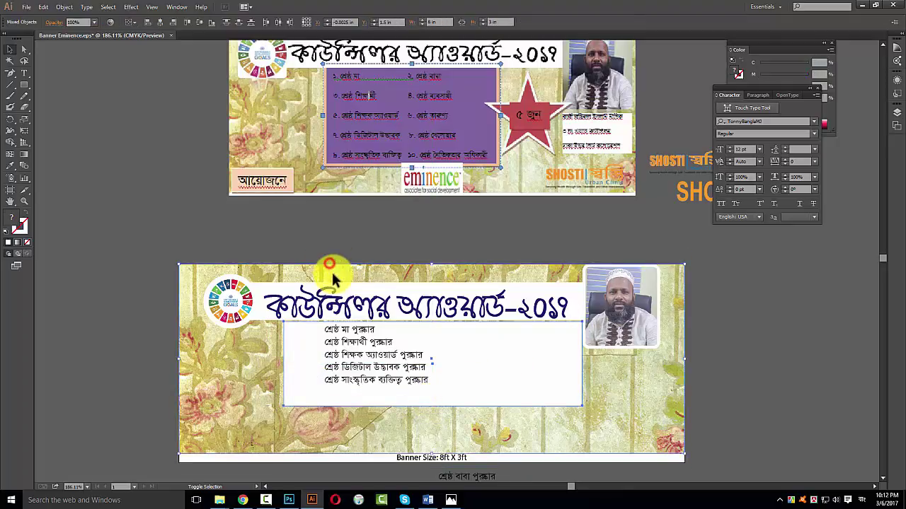
pyautogui.click(161, 21)
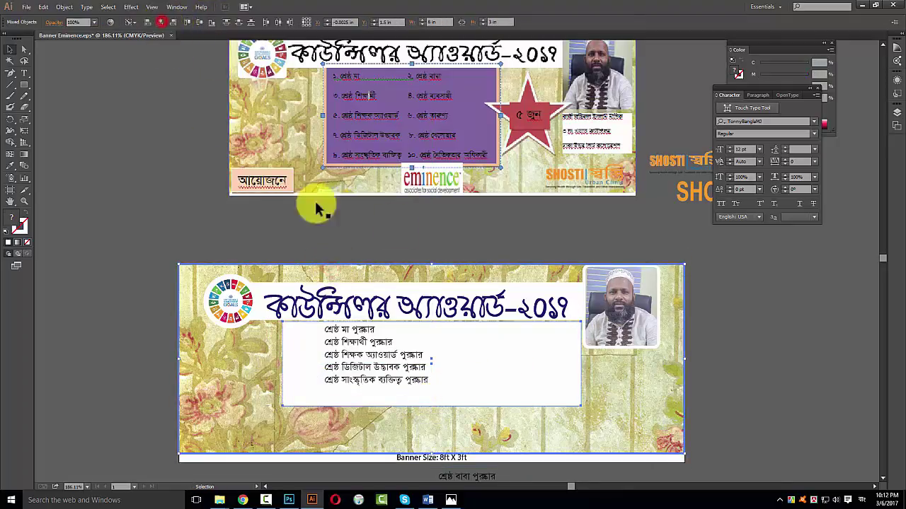
# Narrow and shorten the white panel, with the award list on its left side
pyautogui.click(512, 366)
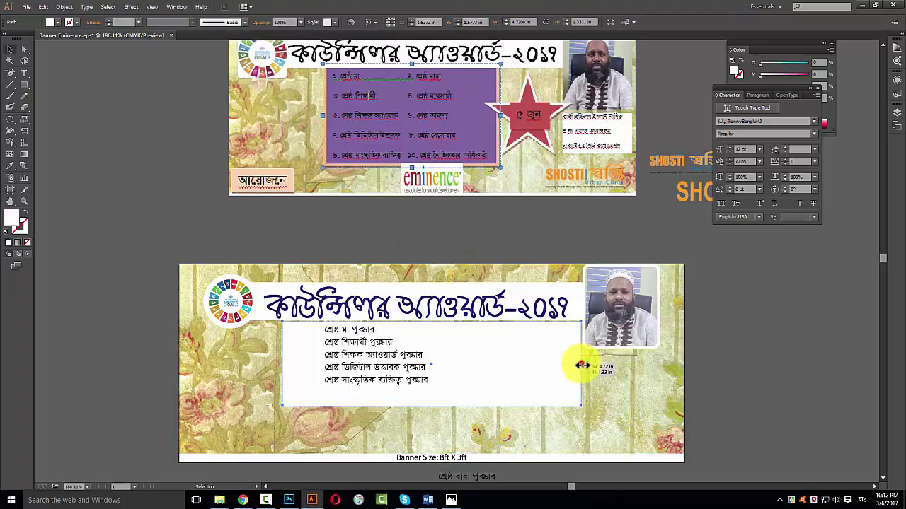
pyautogui.moveTo(577, 366); pyautogui.dragTo(575, 366)
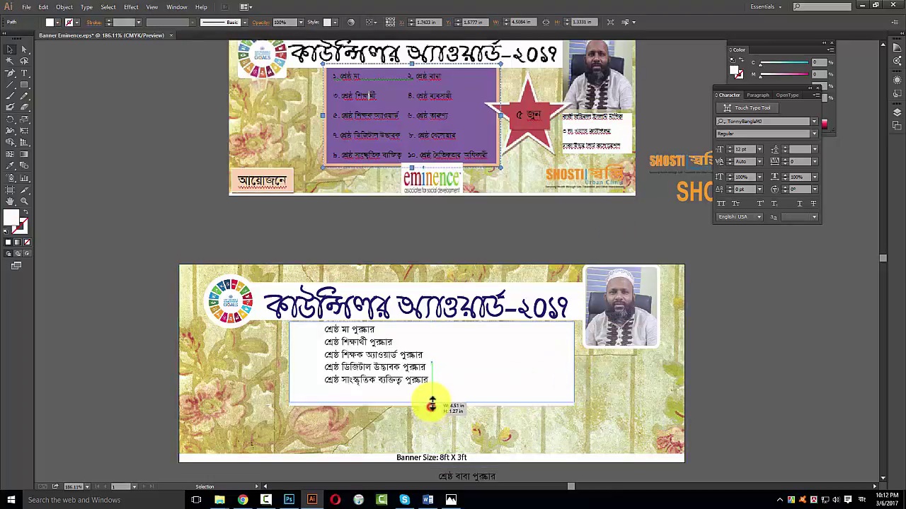
pyautogui.moveTo(432, 405); pyautogui.dragTo(432, 401)
pyautogui.moveTo(356, 368); pyautogui.dragTo(333, 367)
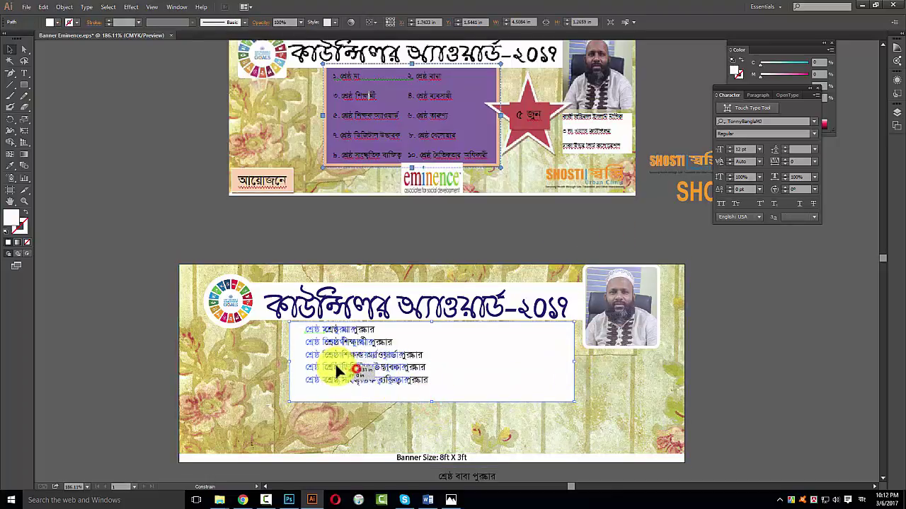
# Make the first award list bold
pyautogui.click(814, 134)
pyautogui.click(751, 154)
pyautogui.keyDown('ctrl'); pyautogui.click(382, 335); pyautogui.keyUp('ctrl')
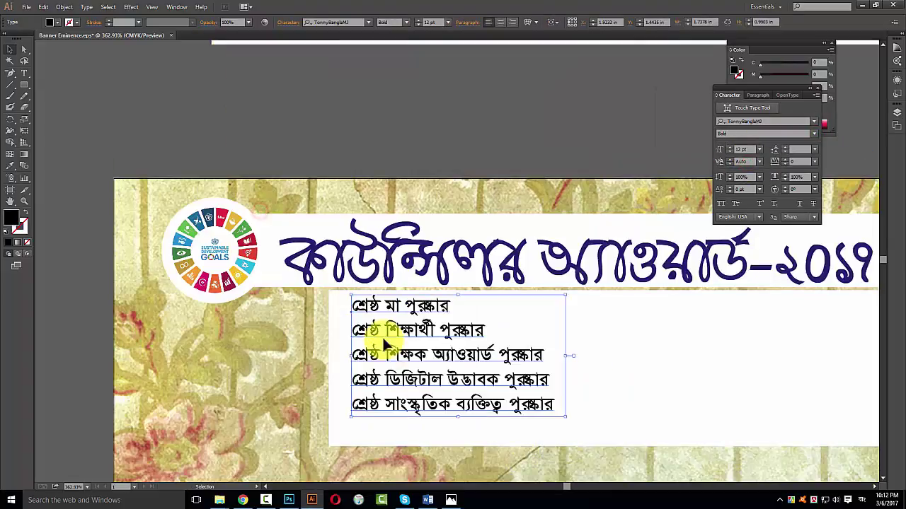
pyautogui.keyDown('ctrl'); pyautogui.keyDown('alt'); pyautogui.click(559, 338); pyautogui.keyUp('alt'); pyautogui.keyUp('ctrl')
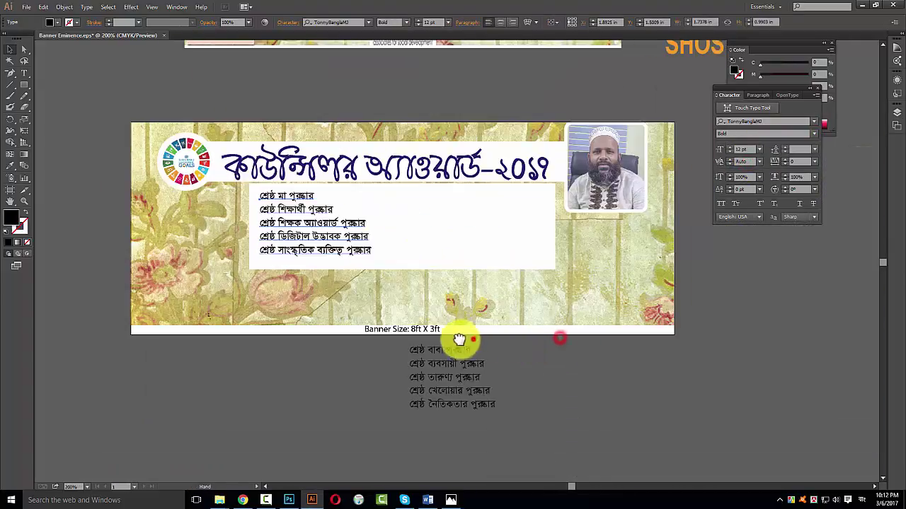
pyautogui.moveTo(459, 340); pyautogui.dragTo(423, 344)
# Copy the bold style to the second list and move it into the panel beside the first
pyautogui.press('i')
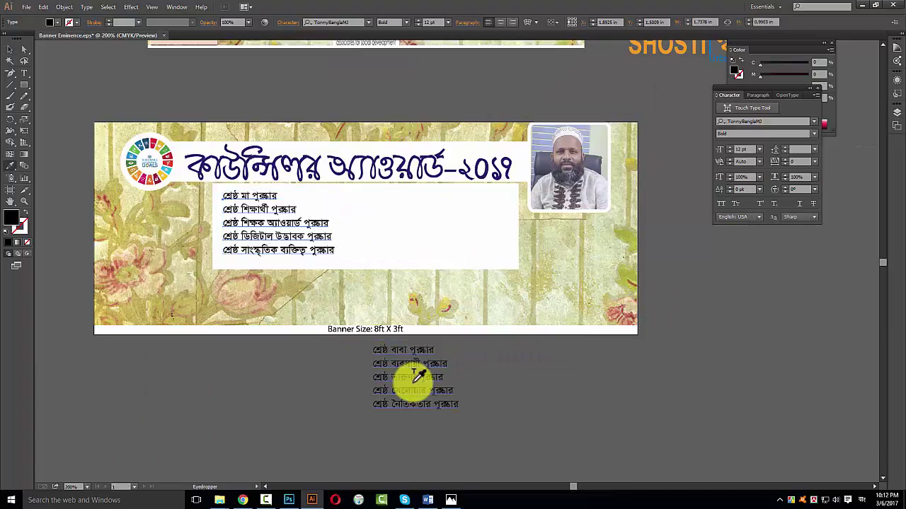
pyautogui.click(414, 379)
pyautogui.keyDown('ctrl'); pyautogui.click(390, 358); pyautogui.keyUp('ctrl')
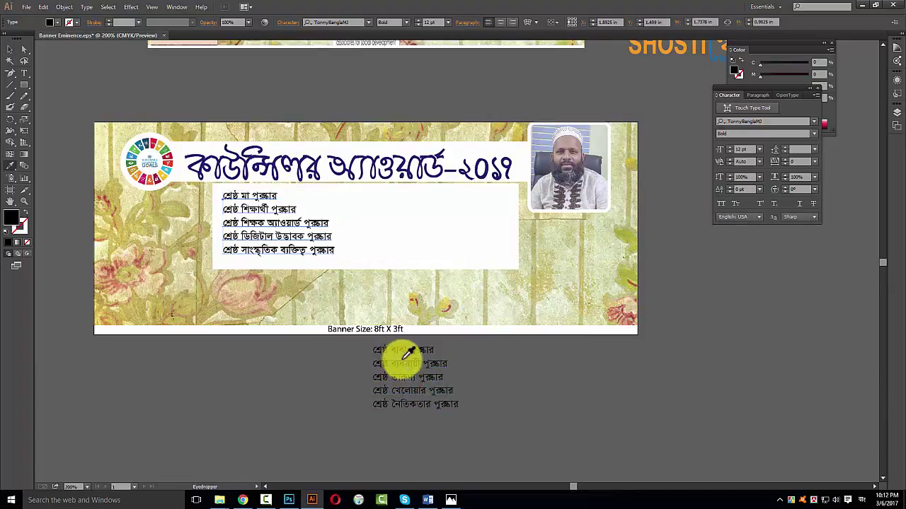
pyautogui.click(296, 235)
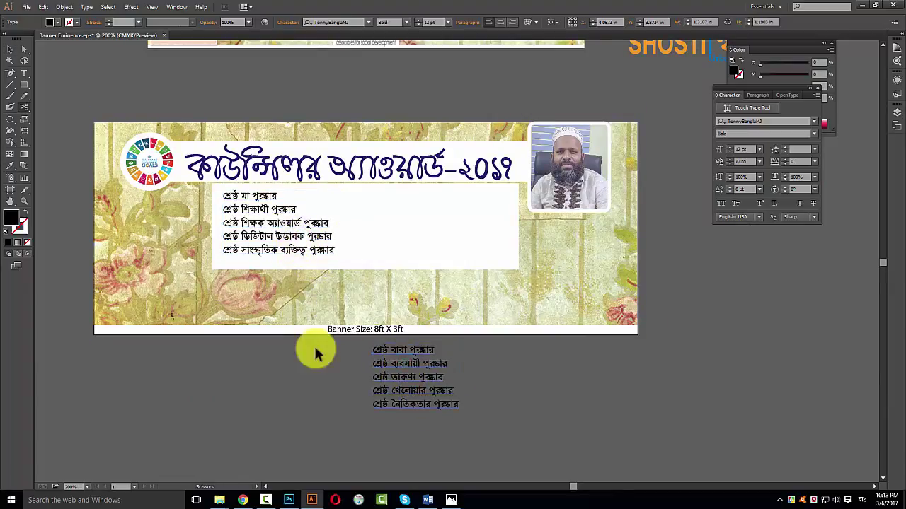
pyautogui.moveTo(386, 363); pyautogui.dragTo(369, 205)
# Align the tops of both award columns
pyautogui.keyDown('shift'); pyautogui.click(282, 213); pyautogui.keyUp('shift')
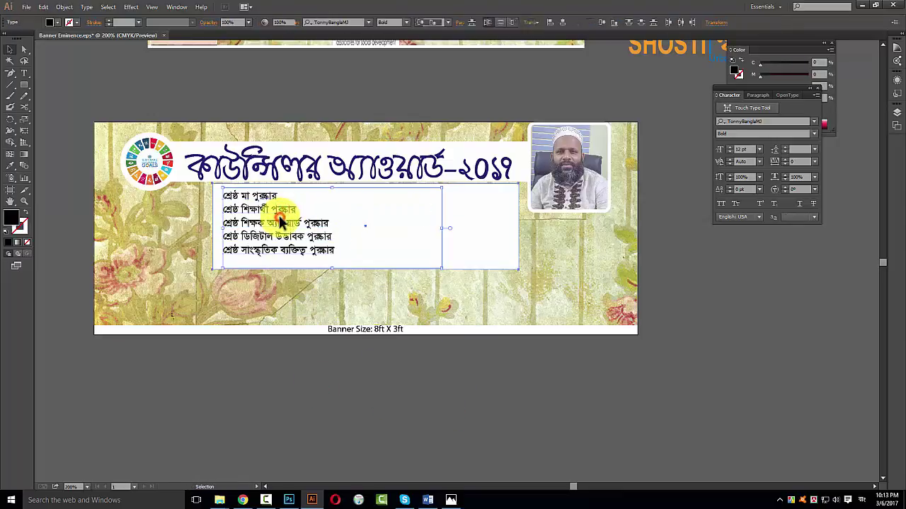
pyautogui.click(401, 92)
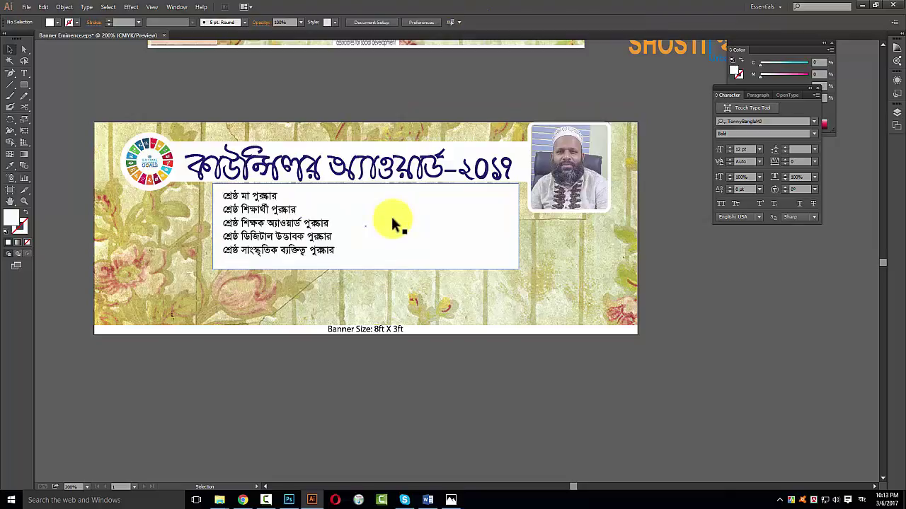
pyautogui.hotkey('ctrl', 'y')
pyautogui.click(401, 212)
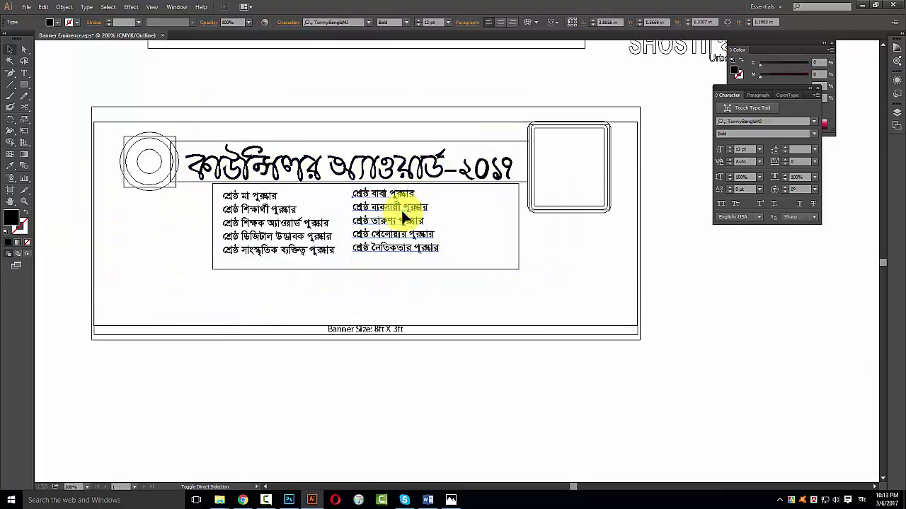
pyautogui.hotkey('ctrl', 'y')
pyautogui.keyDown('shift'); pyautogui.click(311, 224); pyautogui.keyUp('shift')
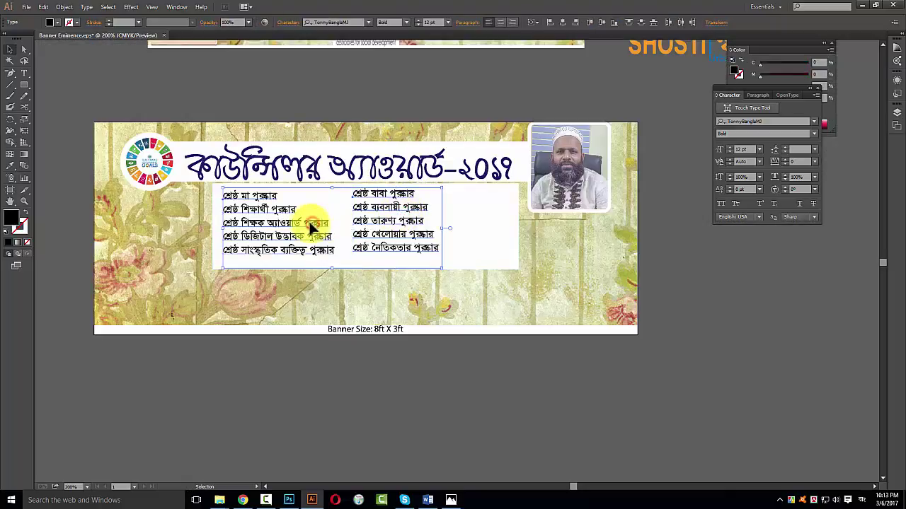
pyautogui.hotkey('shift', 'F7')
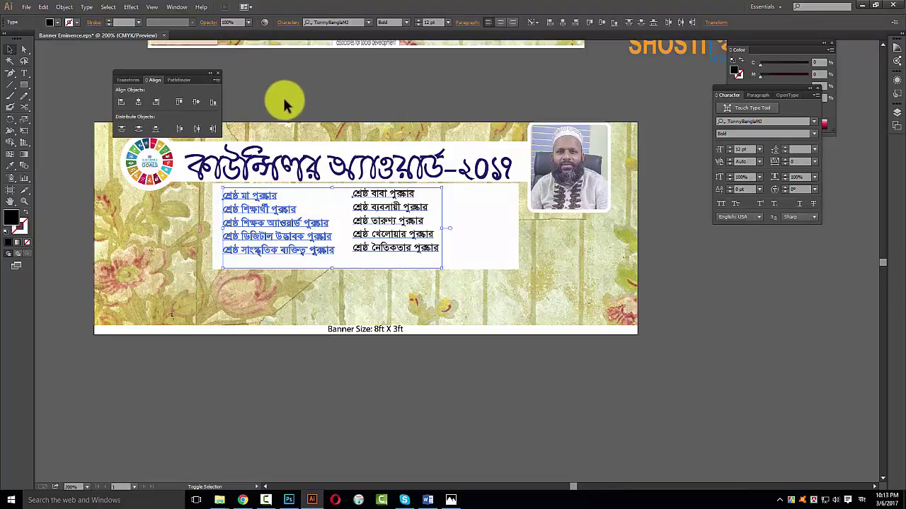
pyautogui.click(186, 101)
pyautogui.click(356, 105)
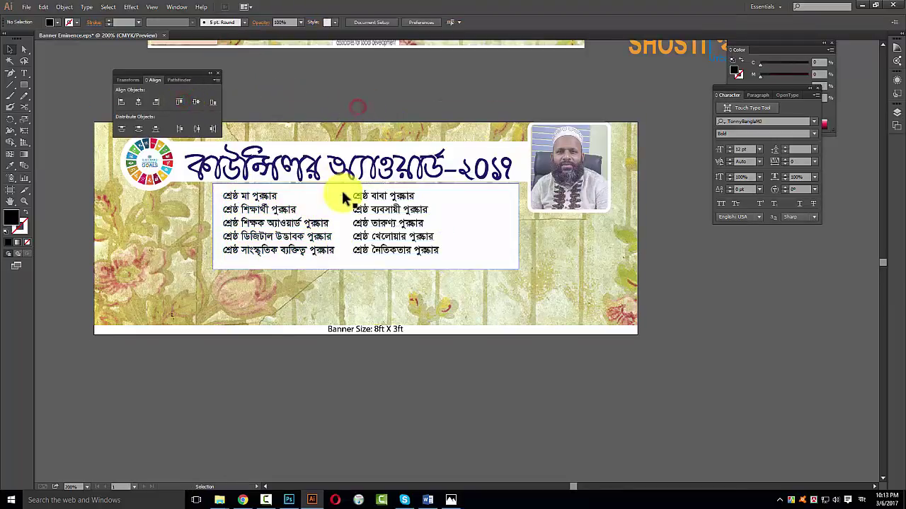
pyautogui.click(369, 225)
# Nudge both award columns right and enlarge them to about 13 pt
pyautogui.click(369, 225)
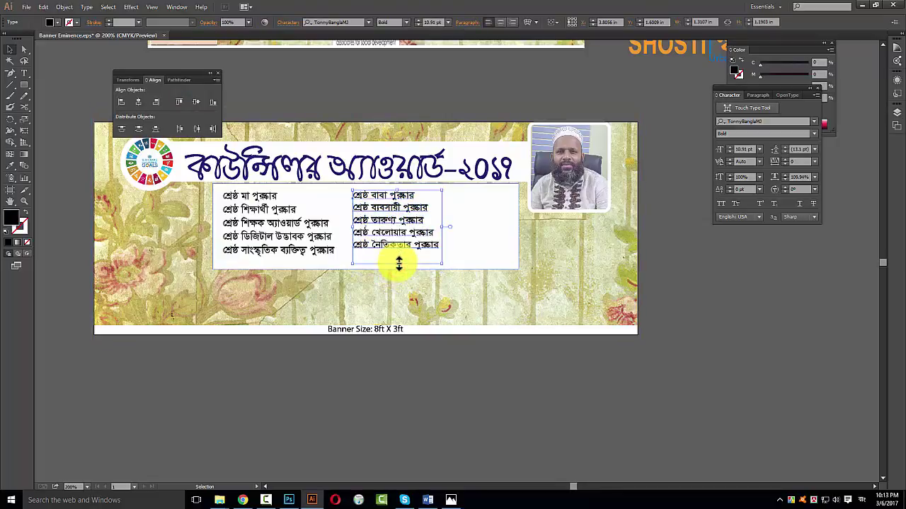
pyautogui.doubleClick(400, 249)
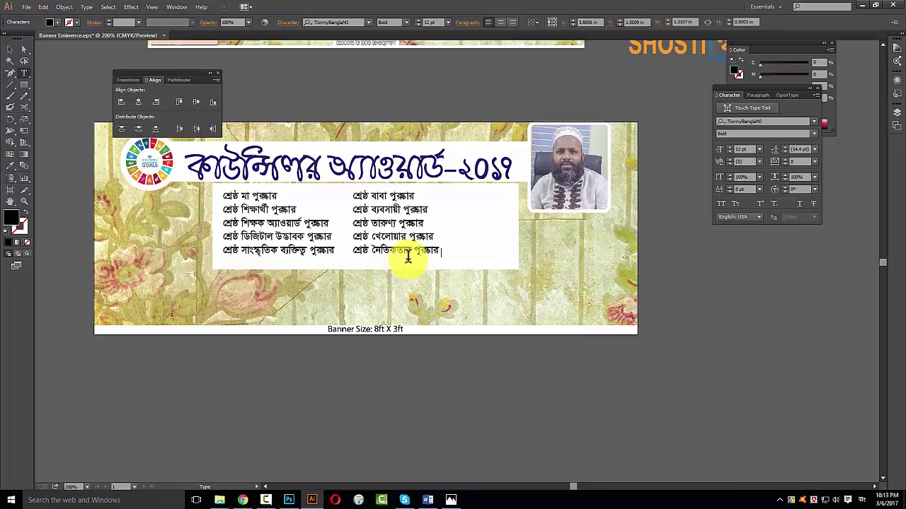
pyautogui.press('Escape')
pyautogui.keyDown('shift'); pyautogui.click(324, 247); pyautogui.keyUp('shift')
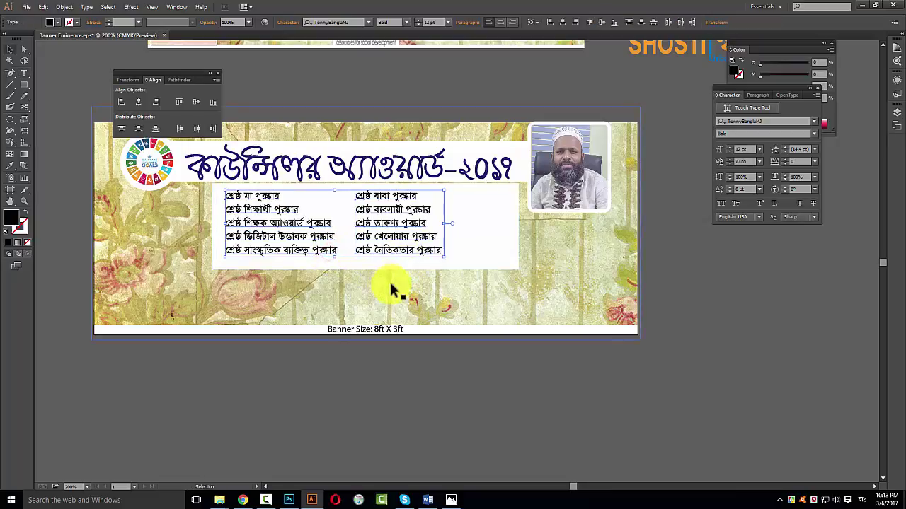
pyautogui.press('Right')
pyautogui.press('Right')
pyautogui.press('Right')
pyautogui.press('Right')
pyautogui.press('Right')
pyautogui.press('Right')
pyautogui.press('Right')
pyautogui.press('Right')
pyautogui.press('Right')
pyautogui.press('Right')
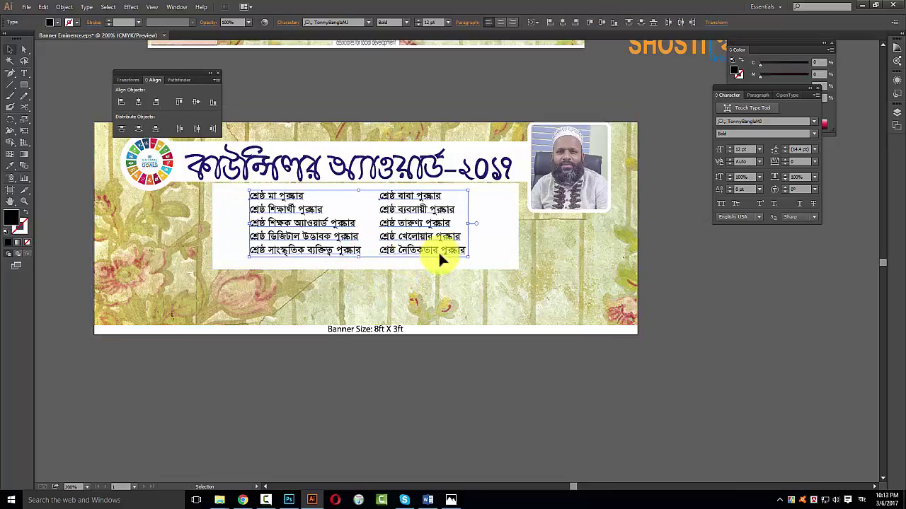
pyautogui.moveTo(467, 224); pyautogui.dragTo(478, 226)
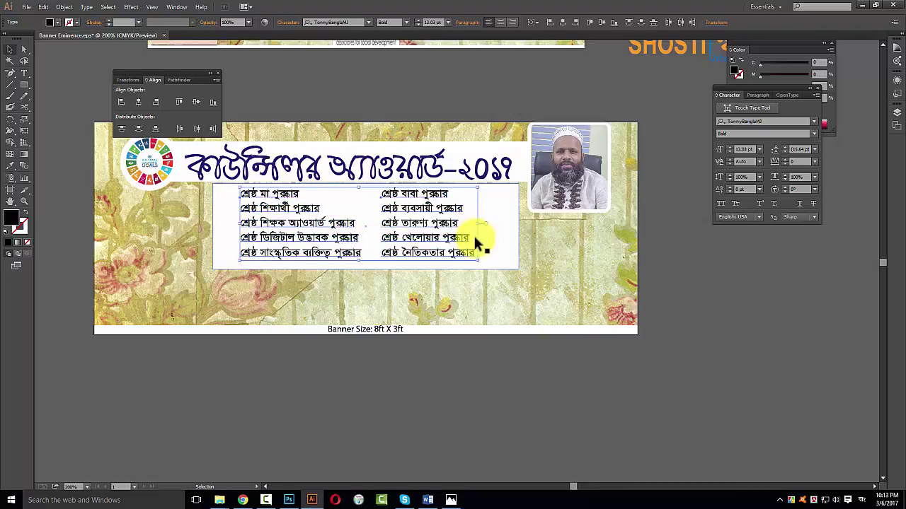
# Pull the white panel's right edge inward and reposition the right column inside it
pyautogui.click(502, 239)
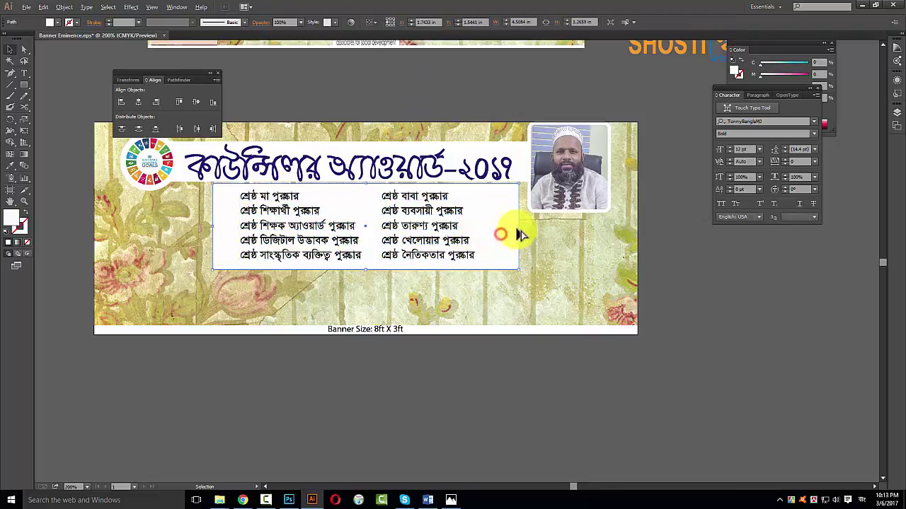
pyautogui.moveTo(518, 226); pyautogui.dragTo(499, 234)
pyautogui.moveTo(435, 238); pyautogui.dragTo(454, 240)
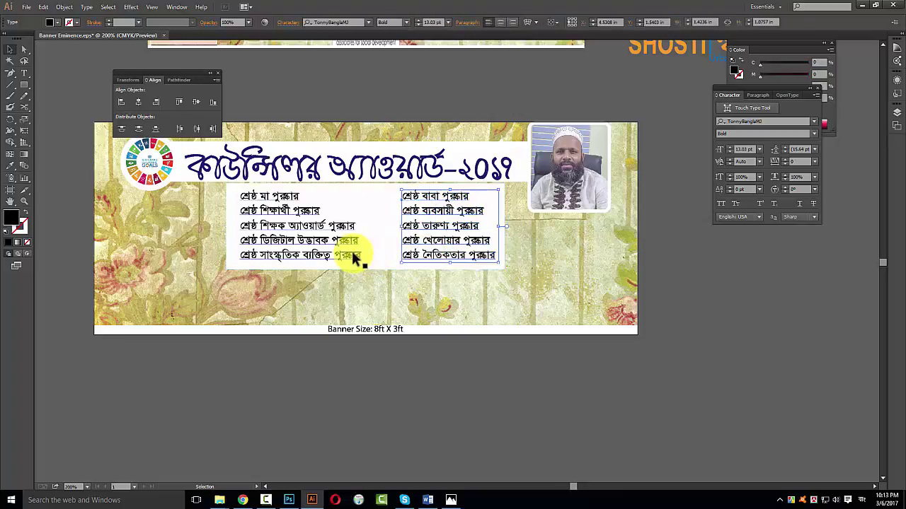
pyautogui.click(350, 256)
pyautogui.click(424, 232)
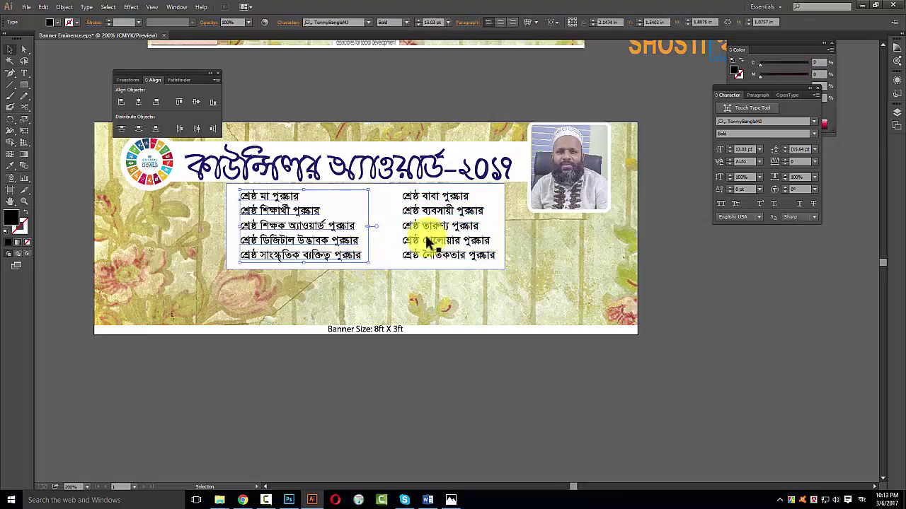
pyautogui.moveTo(420, 234); pyautogui.dragTo(406, 237)
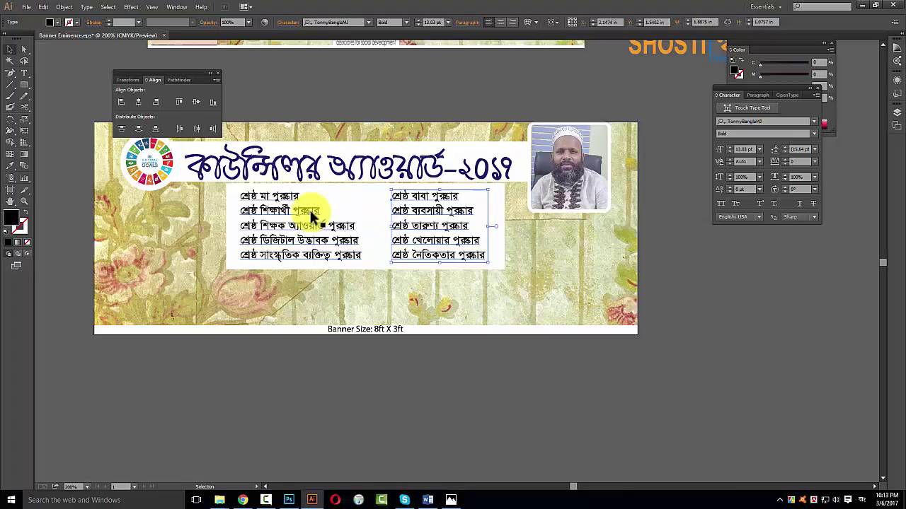
pyautogui.click(550, 327)
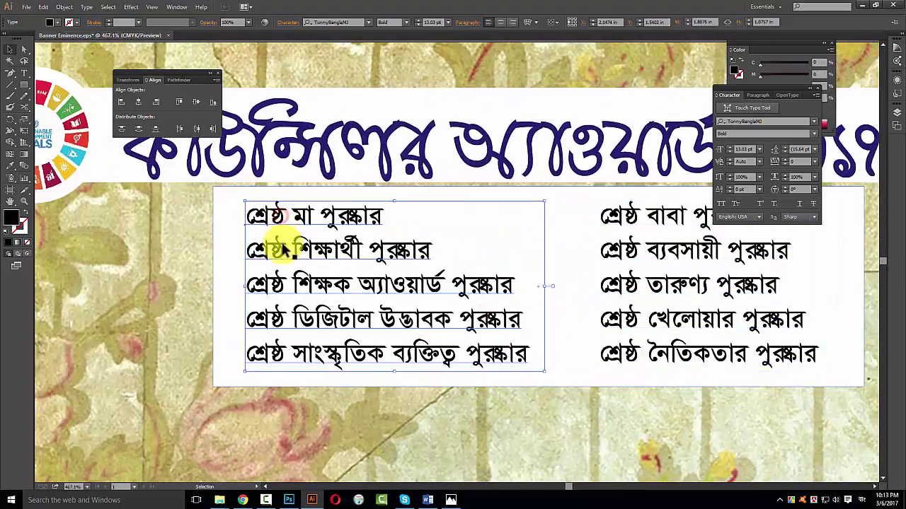
pyautogui.moveTo(428, 302); pyautogui.dragTo(428, 308)
pyautogui.keyDown('ctrl'); pyautogui.keyDown('alt'); pyautogui.keyDown('space'); pyautogui.click(479, 289); pyautogui.keyUp('space'); pyautogui.keyUp('alt'); pyautogui.keyUp('ctrl')
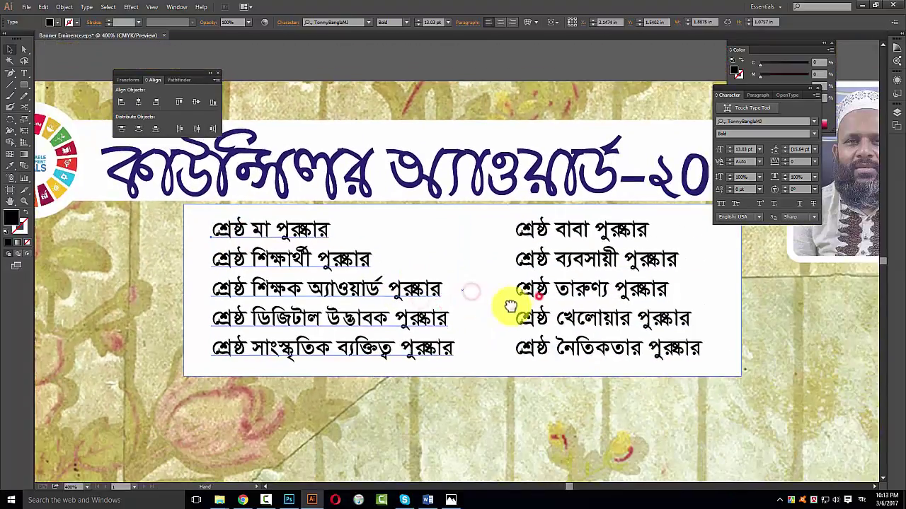
pyautogui.click(318, 292)
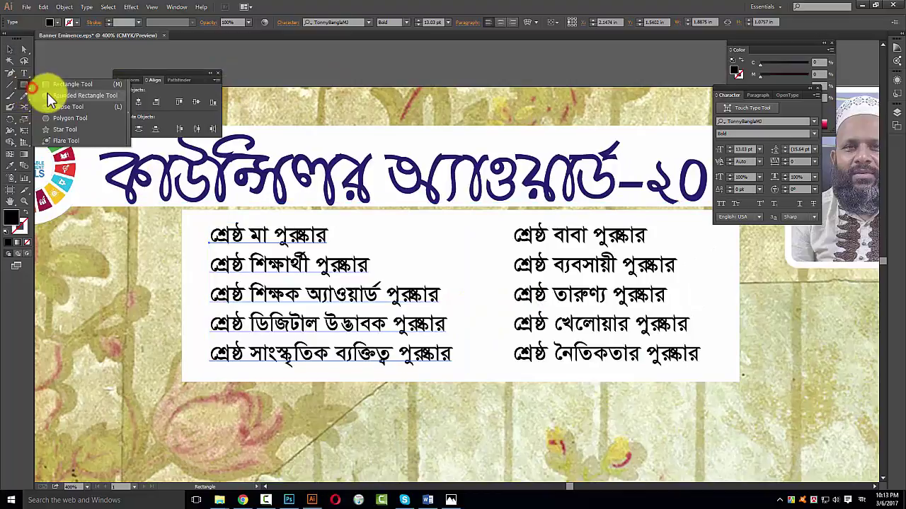
# Draw a small dark blue circle as a bullet before the first award line
pyautogui.moveTo(31, 87); pyautogui.dragTo(57, 106)
pyautogui.moveTo(276, 250); pyautogui.dragTo(387, 247)
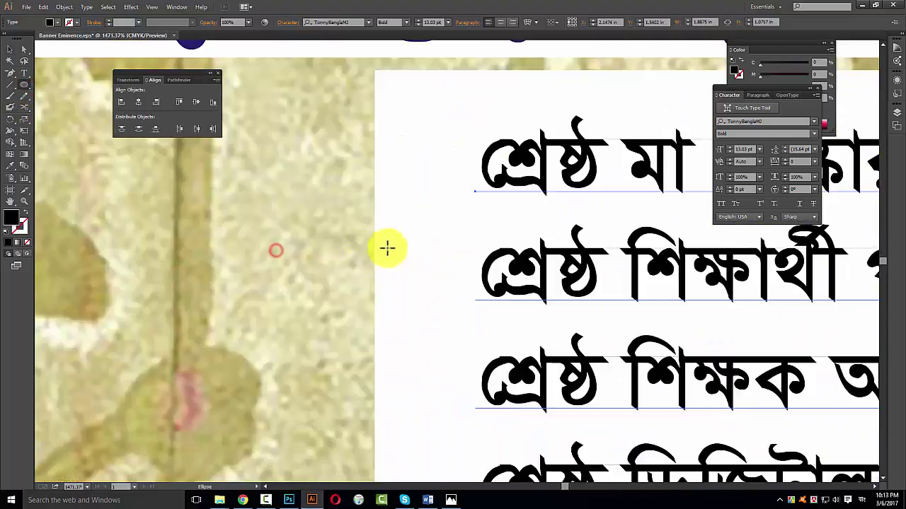
pyautogui.moveTo(431, 168); pyautogui.dragTo(457, 195)
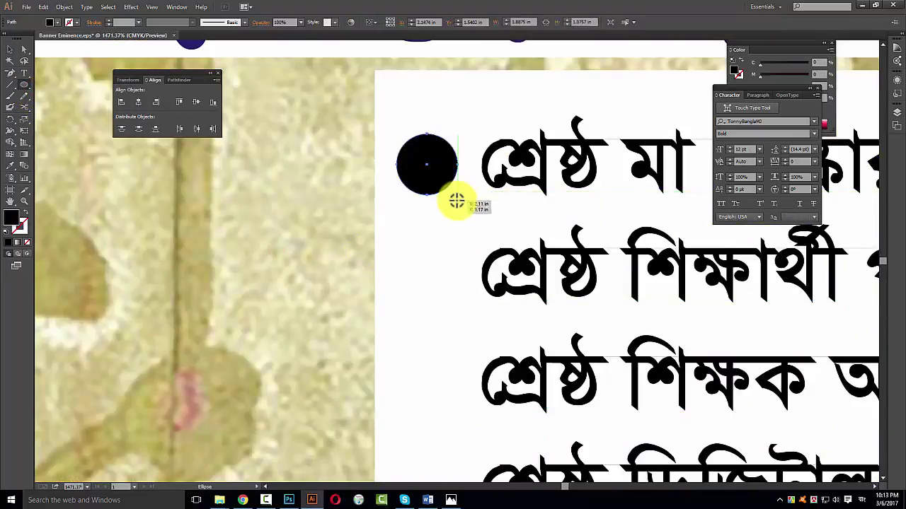
pyautogui.click(739, 106)
pyautogui.moveTo(760, 75); pyautogui.dragTo(859, 77)
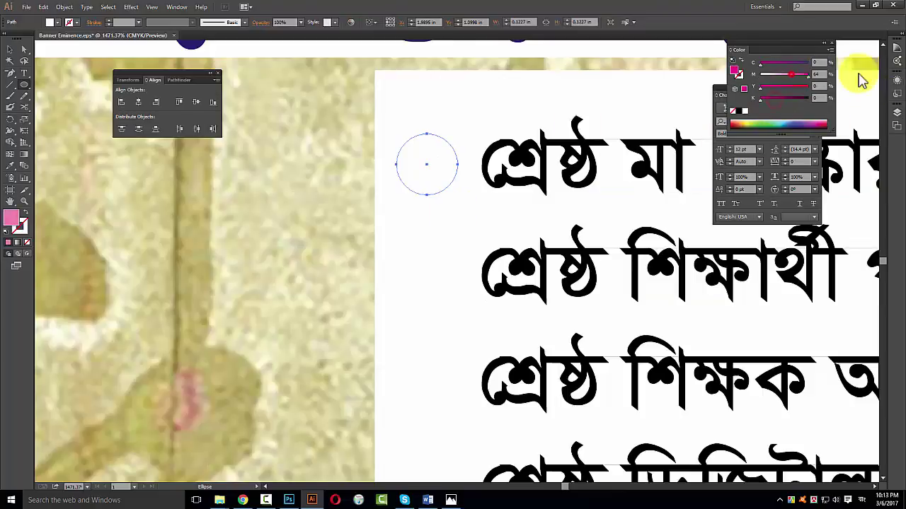
pyautogui.moveTo(802, 64); pyautogui.dragTo(810, 64)
pyautogui.click(576, 202)
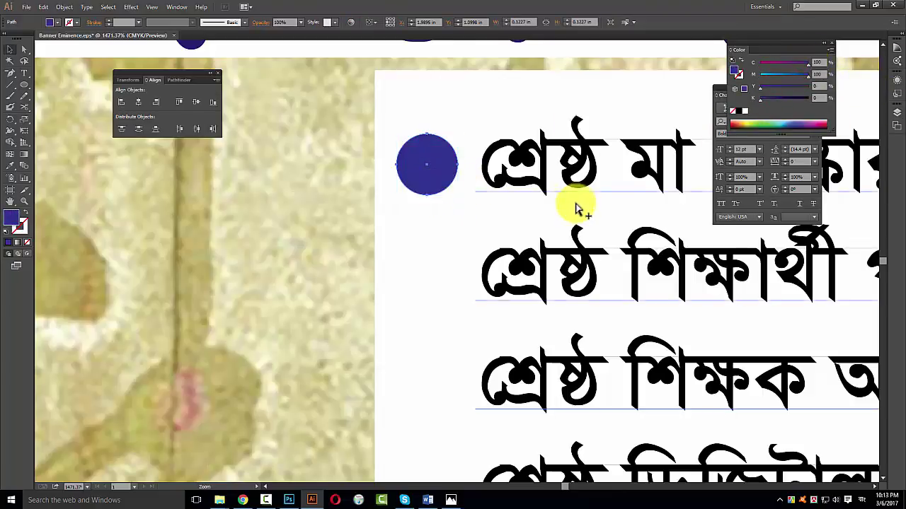
pyautogui.hotkey('ctrl', '-')
pyautogui.hotkey('ctrl', '-')
pyautogui.click(375, 276)
# Copy the blue bullet down beside the other lines of the left column
pyautogui.scroll(5, 344, 298)
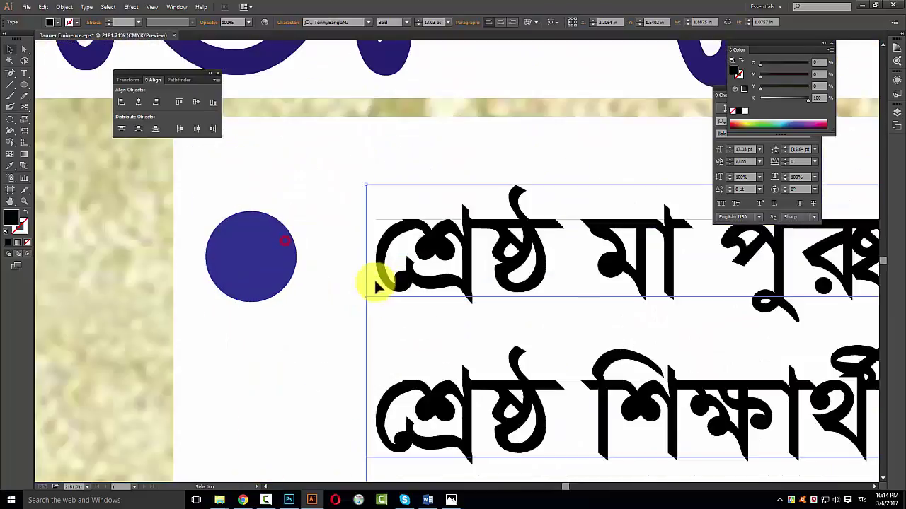
pyautogui.moveTo(269, 263); pyautogui.dragTo(297, 424)
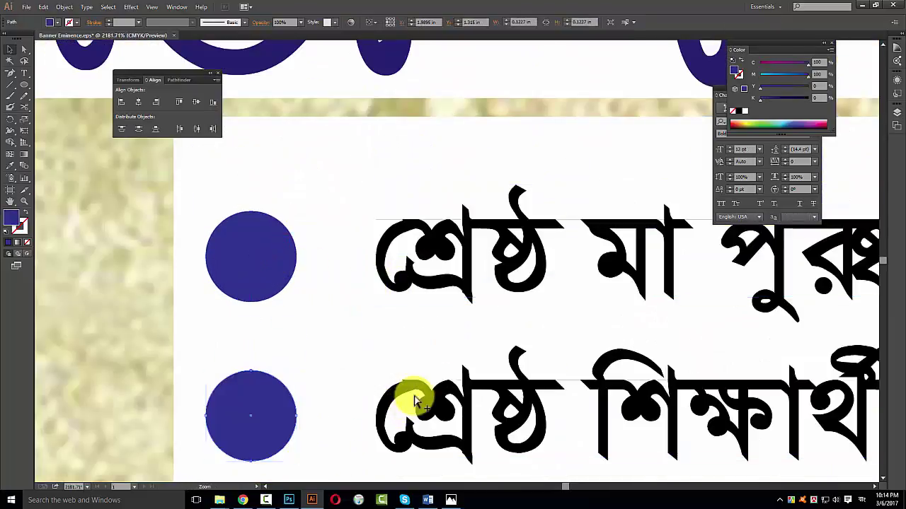
pyautogui.scroll(-2, 425, 359)
pyautogui.scroll(-3, 430, 283)
pyautogui.click(378, 173)
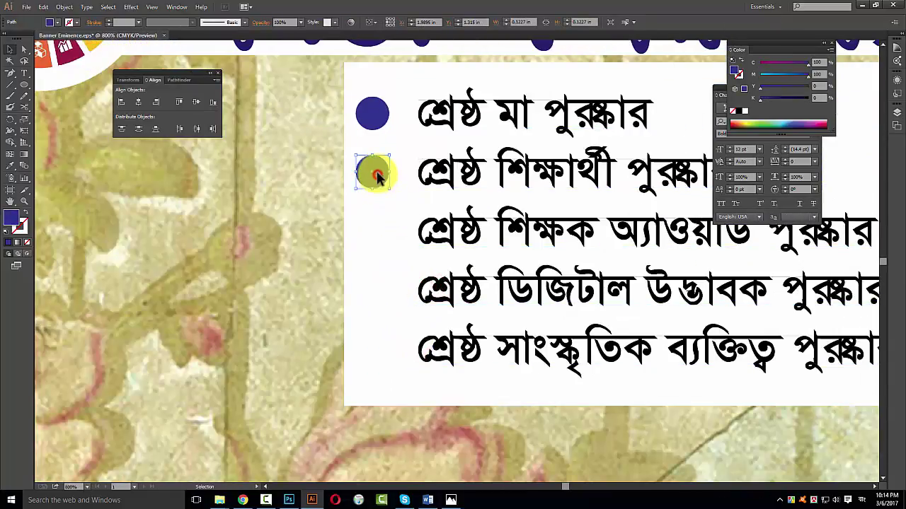
pyautogui.moveTo(377, 176); pyautogui.dragTo(377, 290)
pyautogui.moveTo(378, 291); pyautogui.dragTo(386, 352)
pyautogui.keyDown('shift'); pyautogui.click(372, 290); pyautogui.keyUp('shift')
pyautogui.keyDown('shift'); pyautogui.click(372, 234); pyautogui.keyUp('shift')
pyautogui.keyDown('shift'); pyautogui.click(373, 177); pyautogui.keyUp('shift')
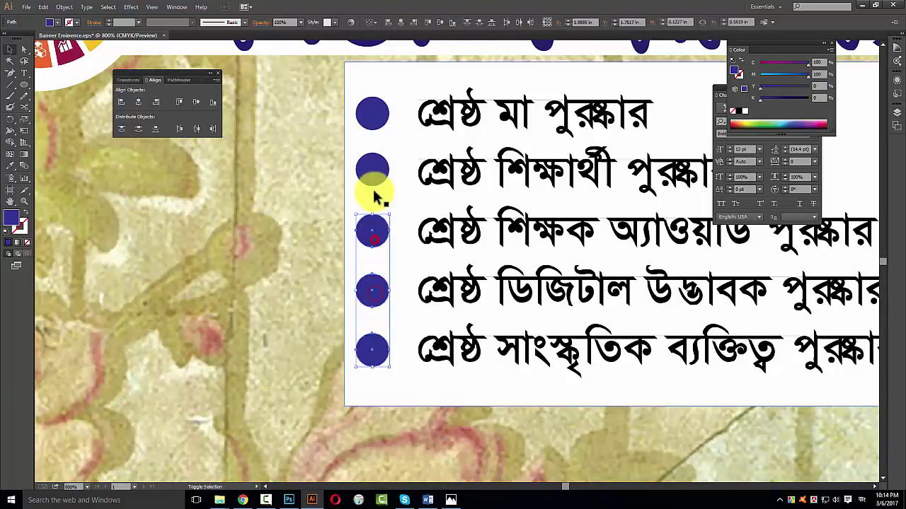
# Space the five bullets evenly and copy them to the right column
pyautogui.hotkey('ctrl', '-')
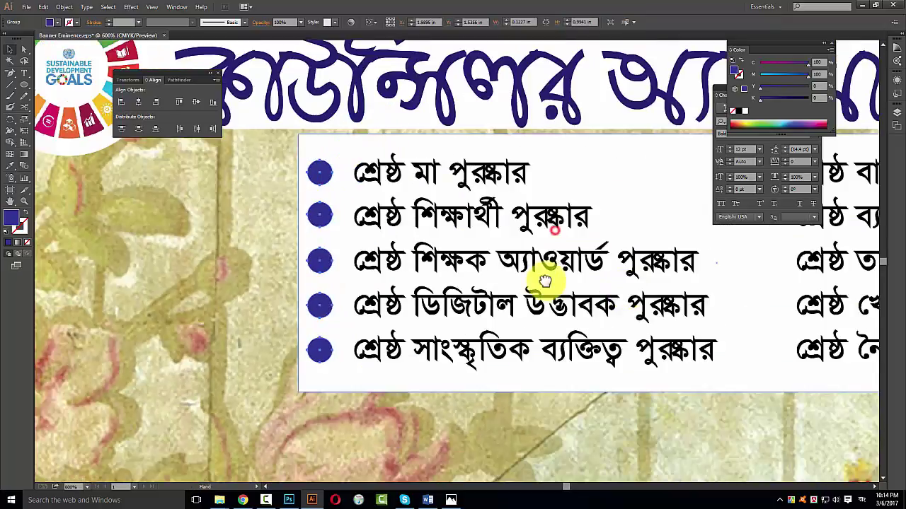
pyautogui.moveTo(542, 279); pyautogui.dragTo(333, 297)
pyautogui.click(141, 126)
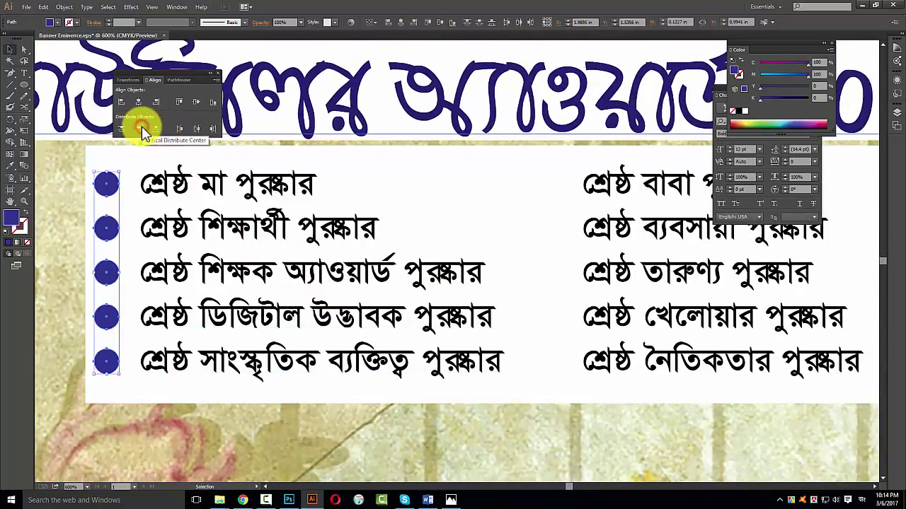
pyautogui.keyDown('shift'); pyautogui.click(191, 317); pyautogui.keyUp('shift')
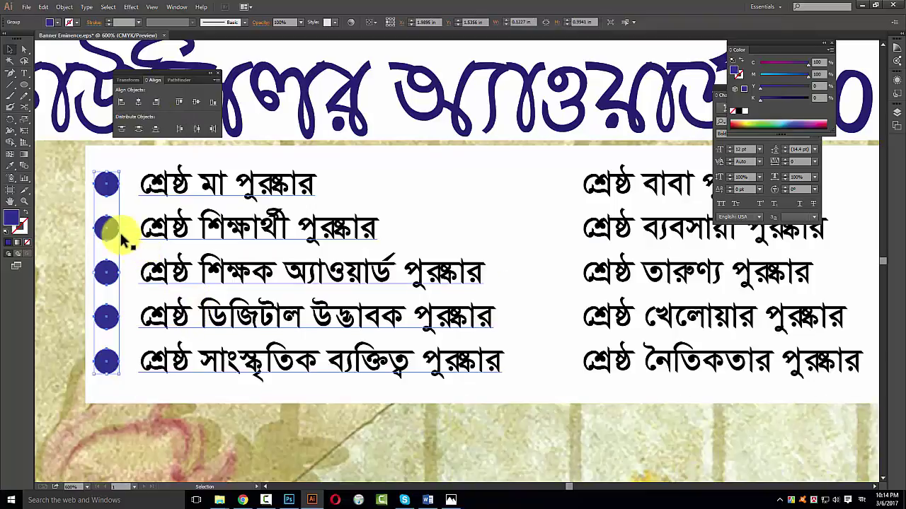
pyautogui.moveTo(118, 231); pyautogui.dragTo(567, 244)
# Nudge the left list text closer to its bullets
pyautogui.hotkey('ctrl', '-')
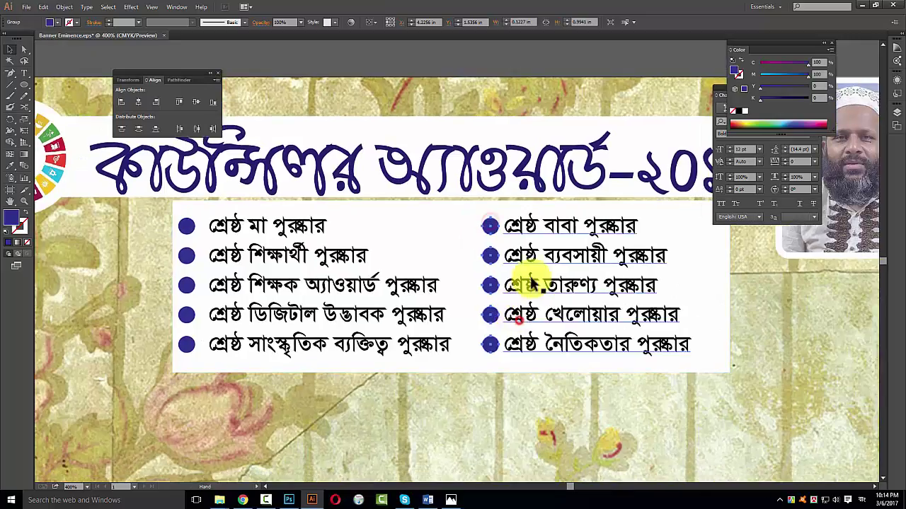
pyautogui.keyDown('shift'); pyautogui.click(532, 260); pyautogui.keyUp('shift')
pyautogui.click(453, 259)
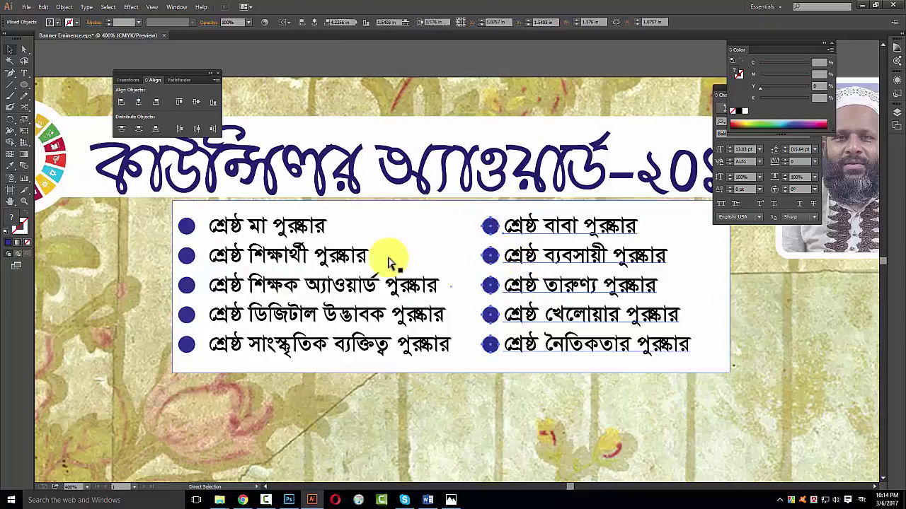
pyautogui.click(210, 287)
pyautogui.keyDown('shift'); pyautogui.click(193, 287); pyautogui.keyUp('shift')
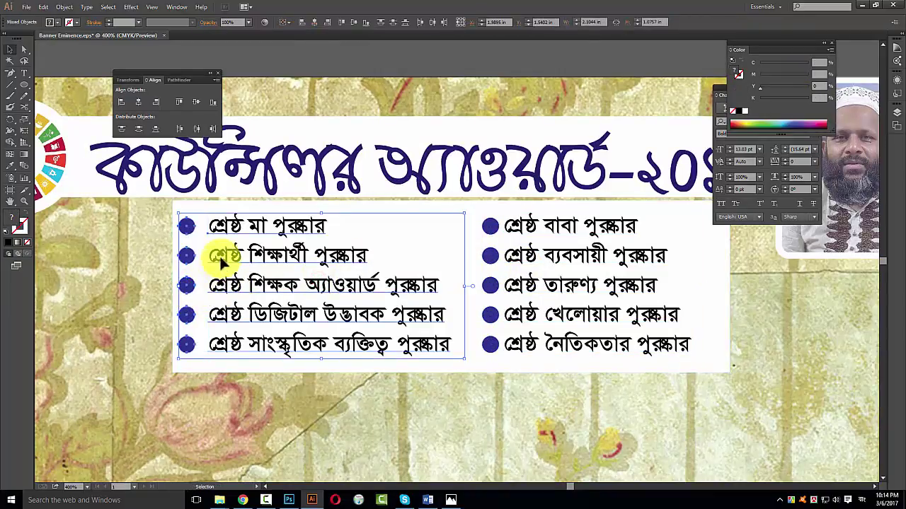
pyautogui.moveTo(220, 255); pyautogui.dragTo(211, 260)
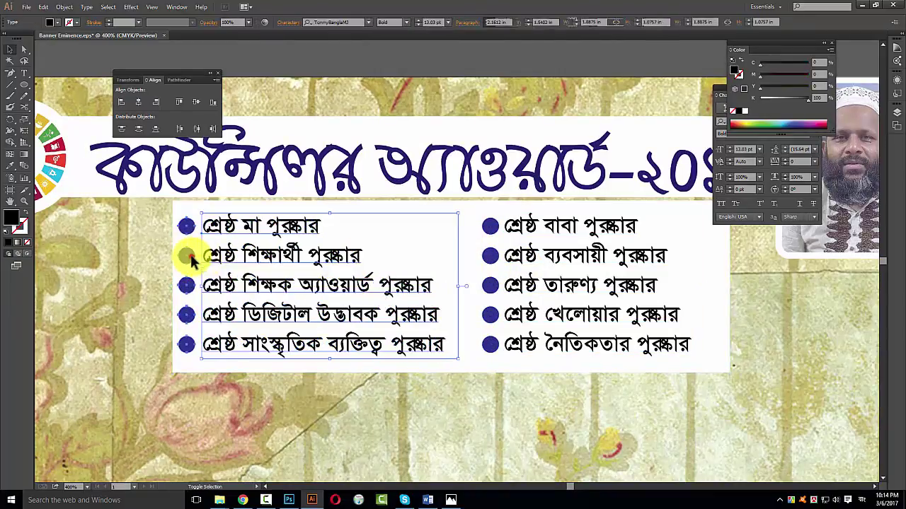
# Align both bulleted lists within the white panel and preview the banner
pyautogui.keyDown('shift'); pyautogui.click(488, 253); pyautogui.keyUp('shift')
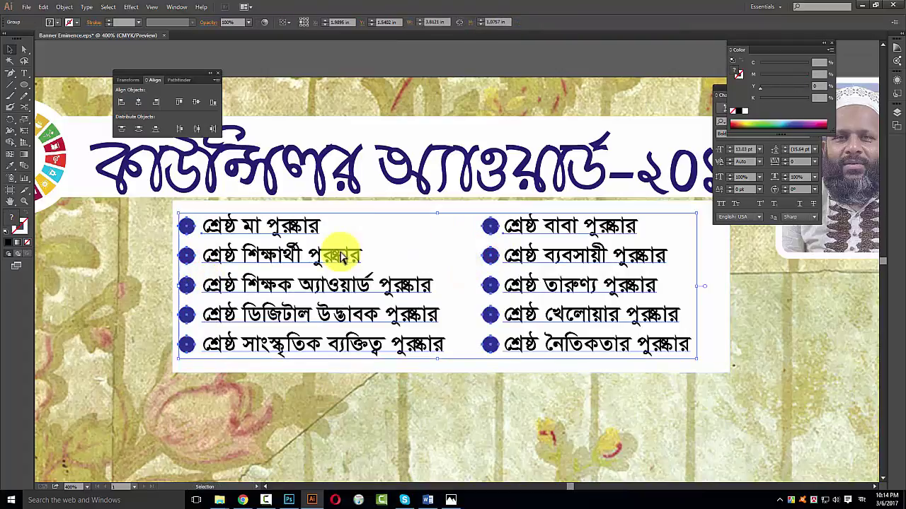
pyautogui.keyDown('shift'); pyautogui.click(382, 219); pyautogui.keyUp('shift')
pyautogui.click(314, 22)
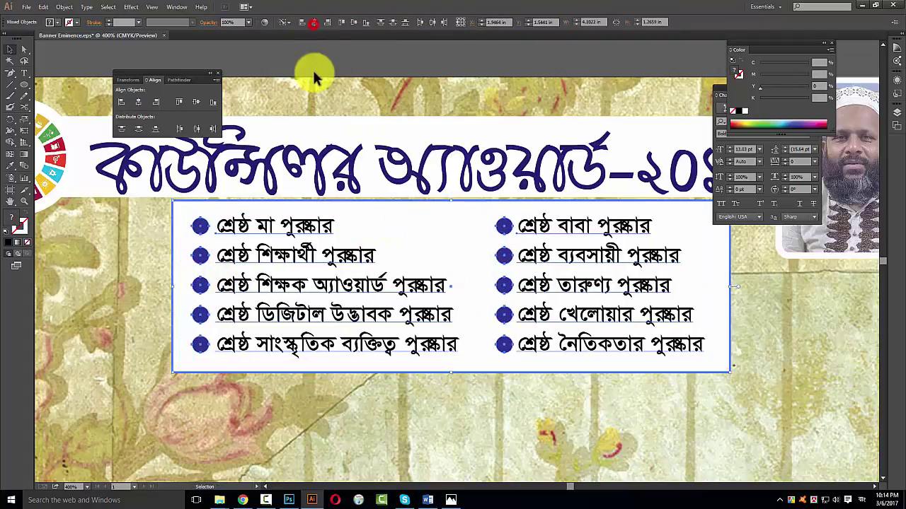
pyautogui.hotkey('ctrl', 'shift', 'a')
pyautogui.hotkey('ctrl', '-')
pyautogui.hotkey('ctrl', '-')
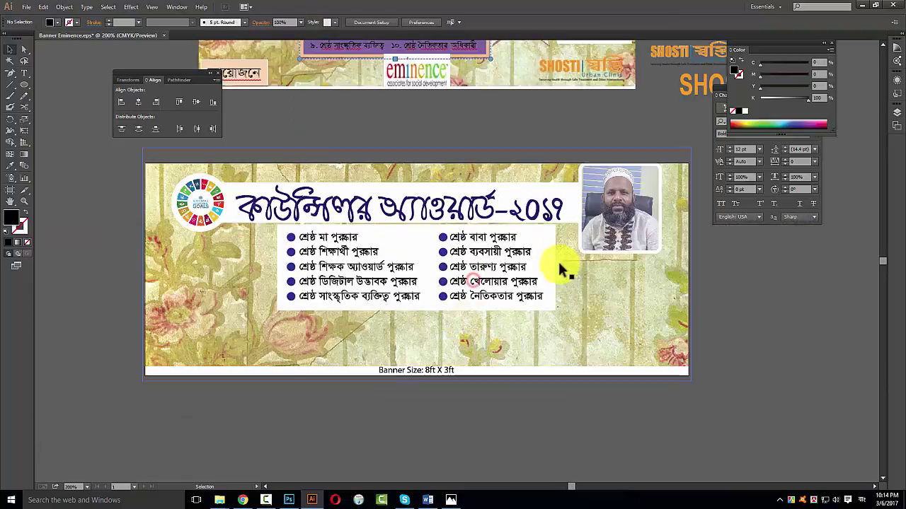
pyautogui.press('Tab')
# Apply the Round Corners effect to the white award-list panel
pyautogui.click(512, 267)
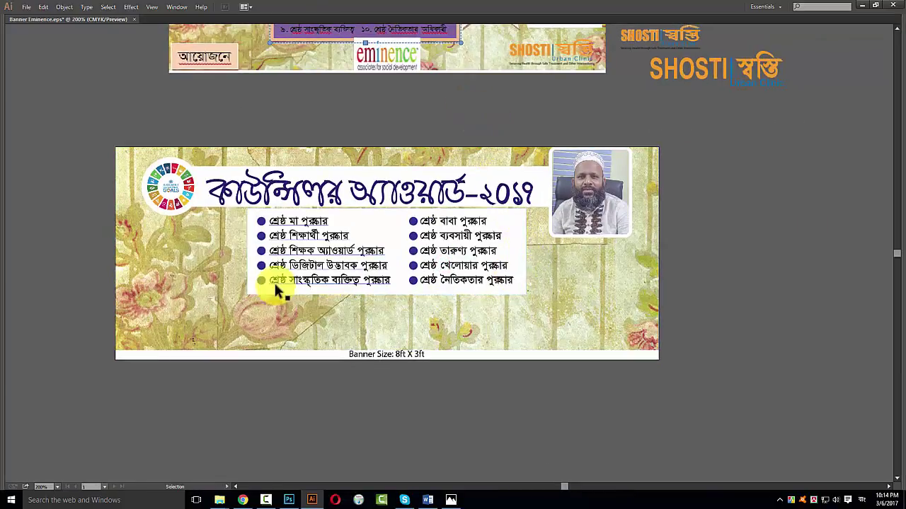
pyautogui.click(252, 286)
pyautogui.press('Tab')
pyautogui.click(131, 7)
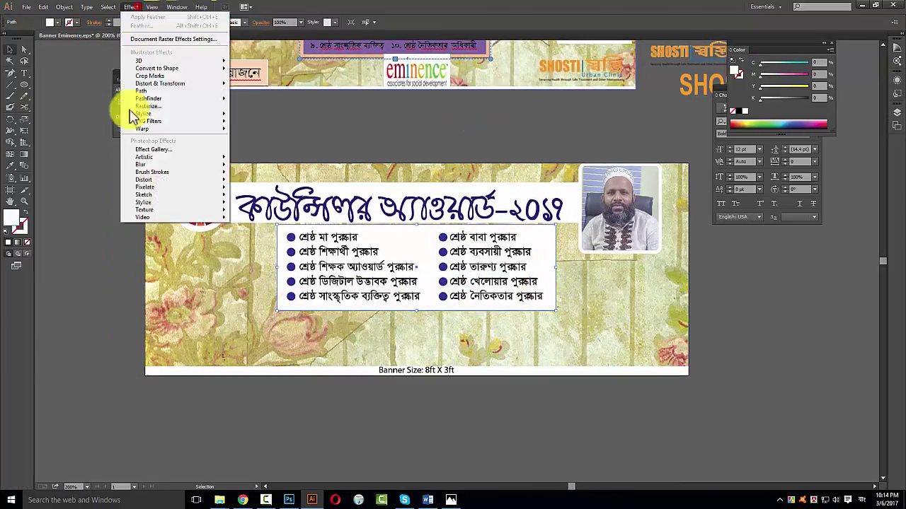
pyautogui.moveTo(143, 113)
pyautogui.click(269, 150)
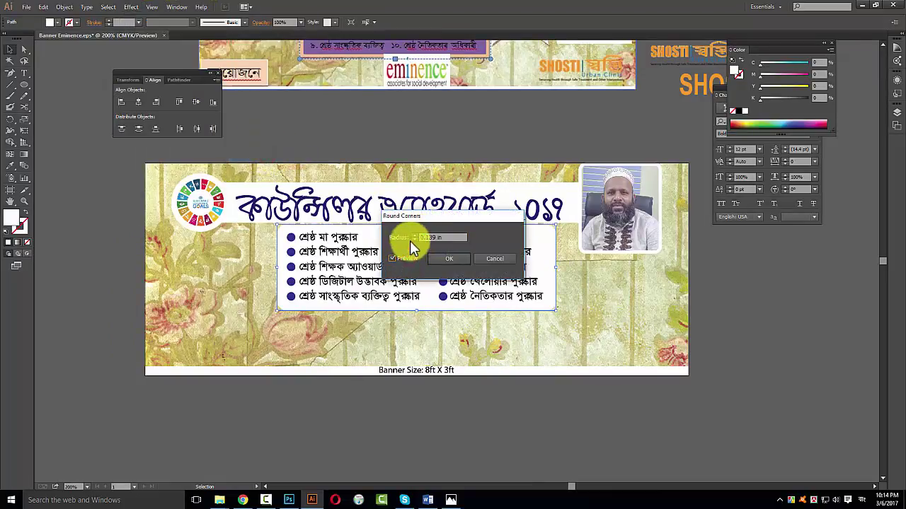
pyautogui.click(449, 259)
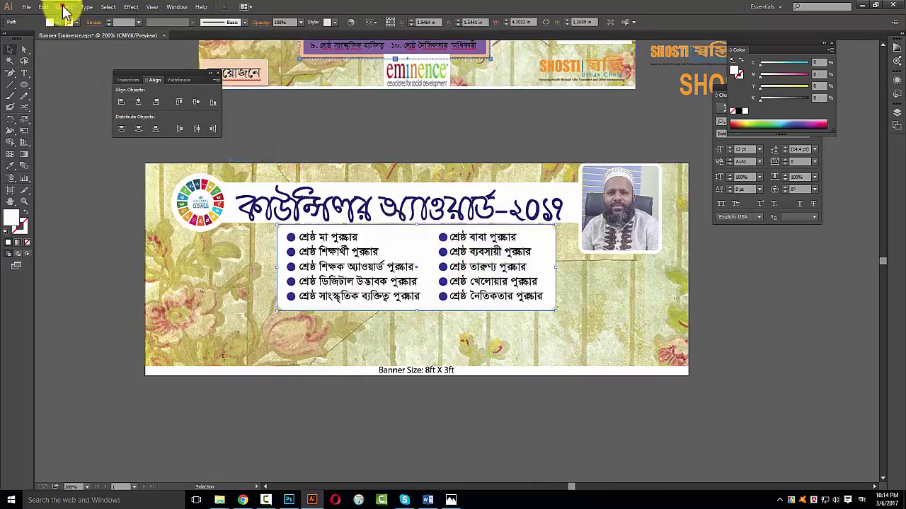
# Expand the panel's appearance, then align the bullet lists with the panel as key object
pyautogui.click(64, 7)
pyautogui.click(76, 117)
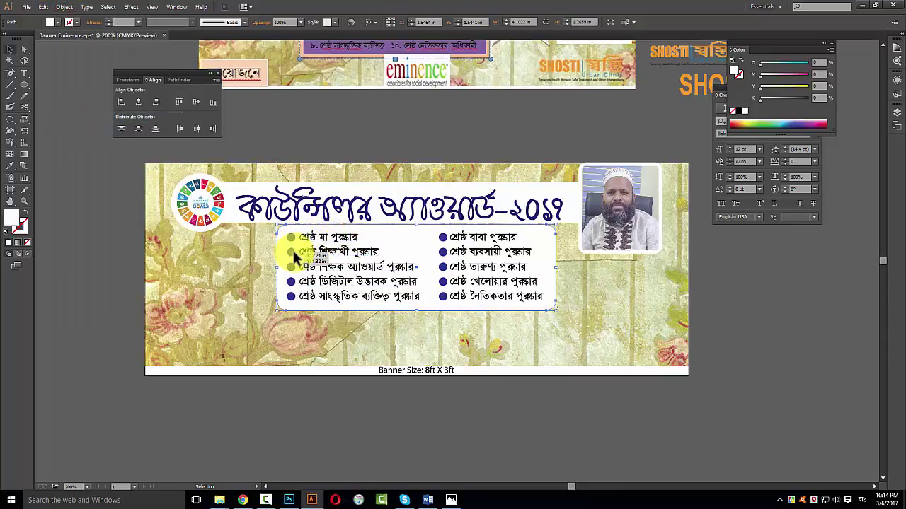
pyautogui.click(359, 298)
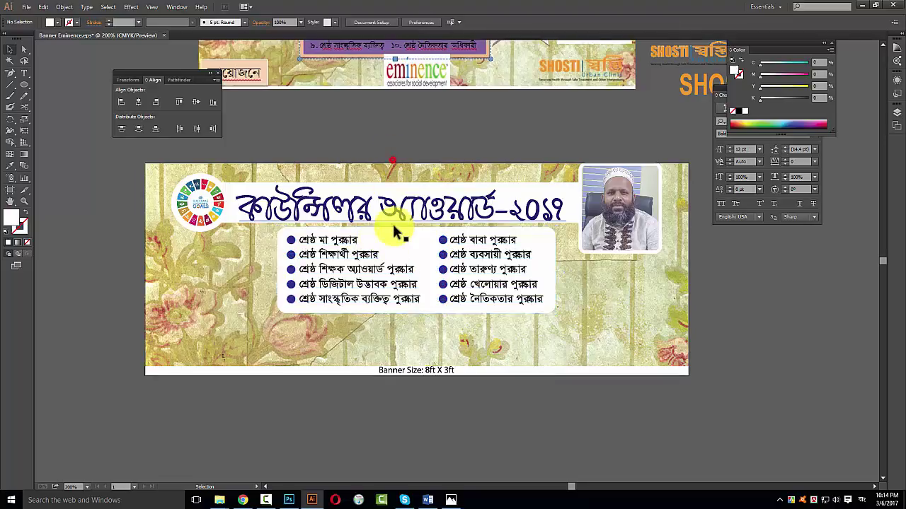
pyautogui.click(383, 240)
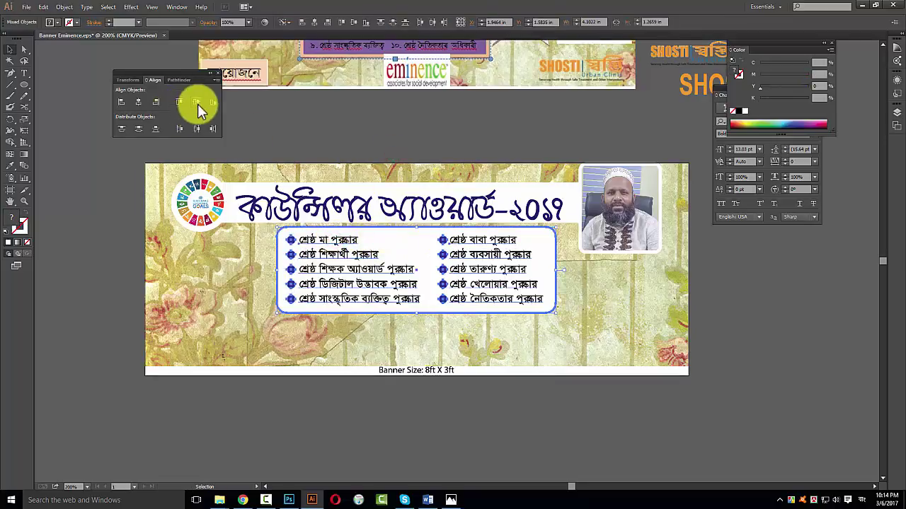
# Centre the lists in the rounded panel and give the panel a dark blue outline
pyautogui.click(197, 104)
pyautogui.click(370, 119)
pyautogui.click(370, 229)
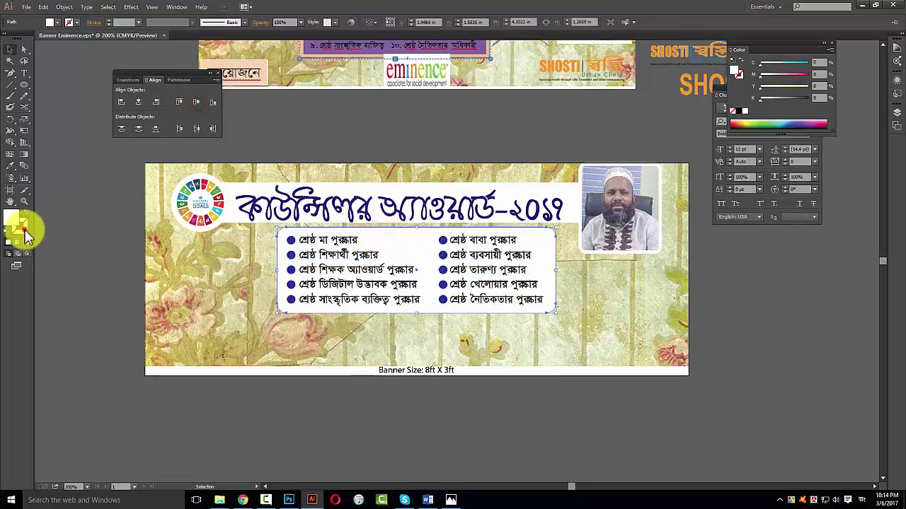
pyautogui.click(167, 22)
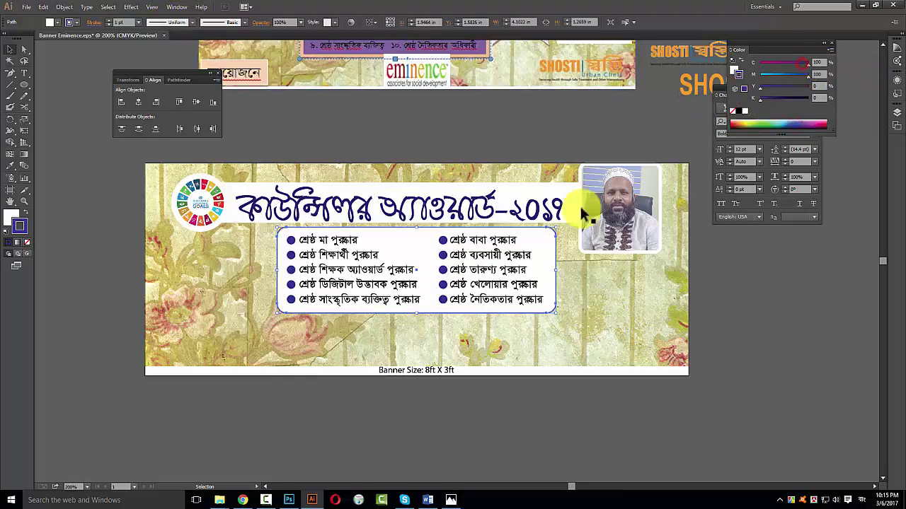
pyautogui.click(317, 145)
pyautogui.click(152, 209)
# Expand the outlined panel's stroke into shapes with Object > Expand
pyautogui.press('z')
pyautogui.click(276, 285)
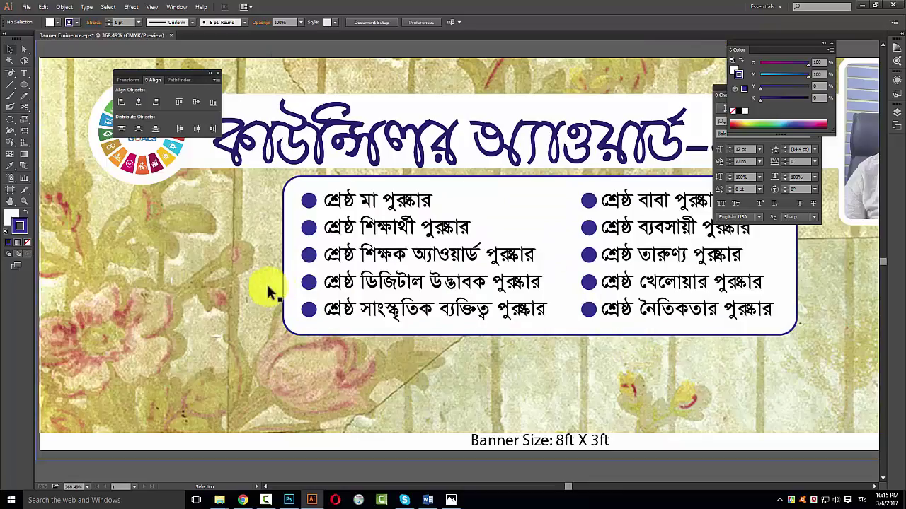
pyautogui.press('v')
pyautogui.click(297, 283)
pyautogui.hotkey('ctrl', '-')
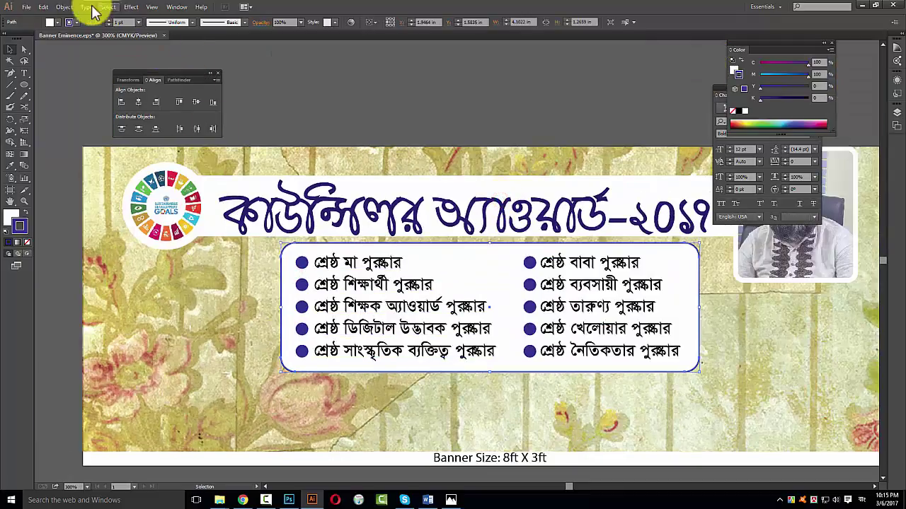
pyautogui.click(65, 7)
pyautogui.click(76, 105)
pyautogui.press('Return')
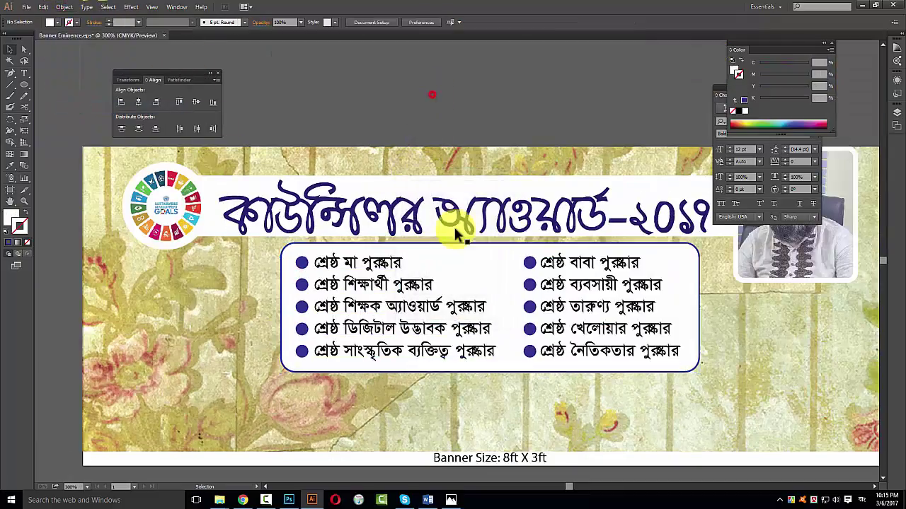
# Zoom in on the award panel and save Banner Eminence.eps
pyautogui.scroll(-1, 435, 329)
pyautogui.hotkey('ctrl', '-')
pyautogui.press('z')
pyautogui.moveTo(272, 249); pyautogui.dragTo(622, 307)
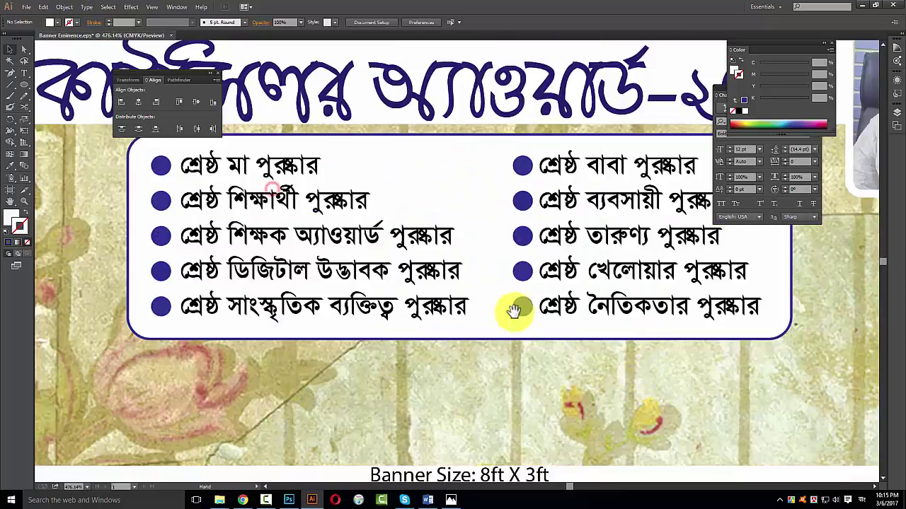
pyautogui.hotkey('ctrl', 's')
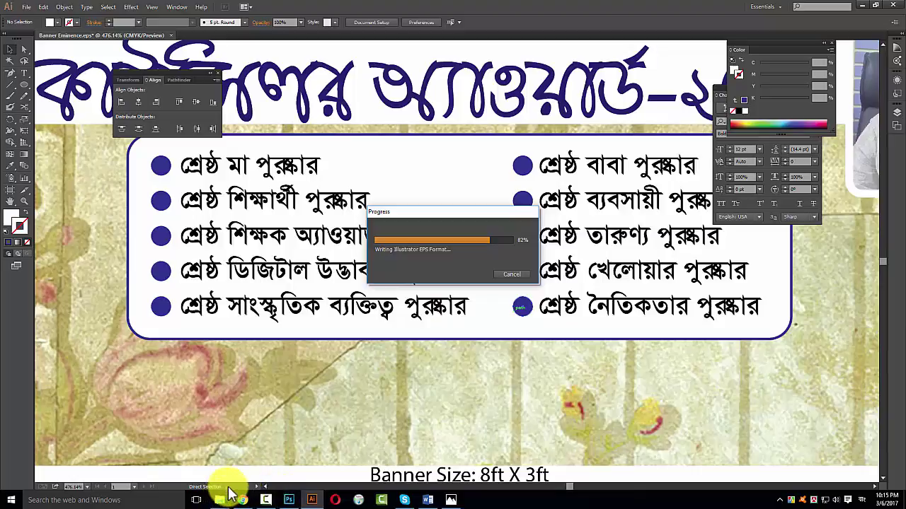
# Set the caption's second and third lines to regular weight
pyautogui.press('z')
pyautogui.keyDown('alt'); pyautogui.click(416, 206); pyautogui.keyUp('alt')
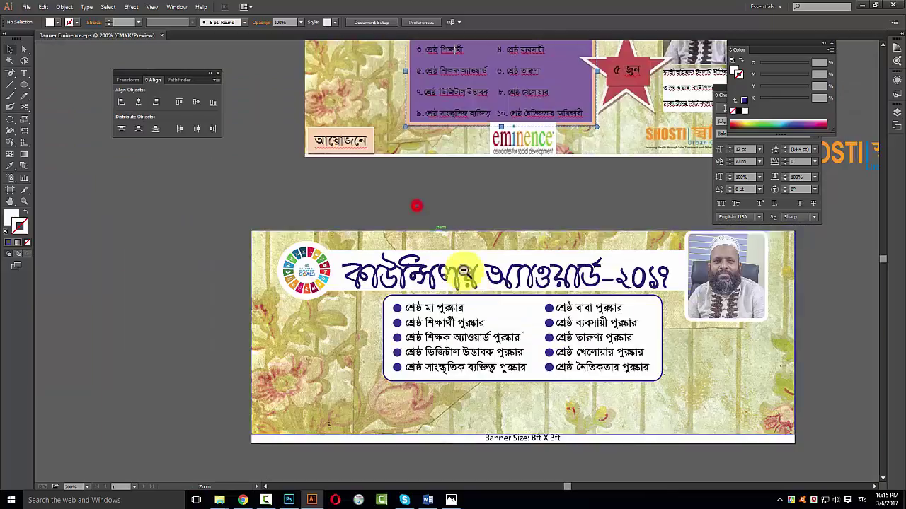
pyautogui.scroll(2, 404, 308)
pyautogui.keyDown('alt'); pyautogui.click(418, 269); pyautogui.keyUp('alt')
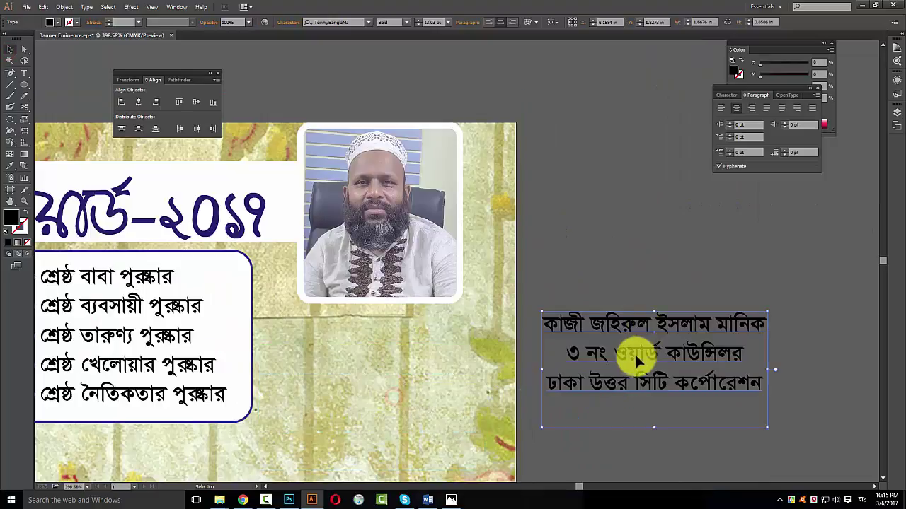
pyautogui.doubleClick(626, 354)
pyautogui.moveTo(562, 354); pyautogui.dragTo(790, 385)
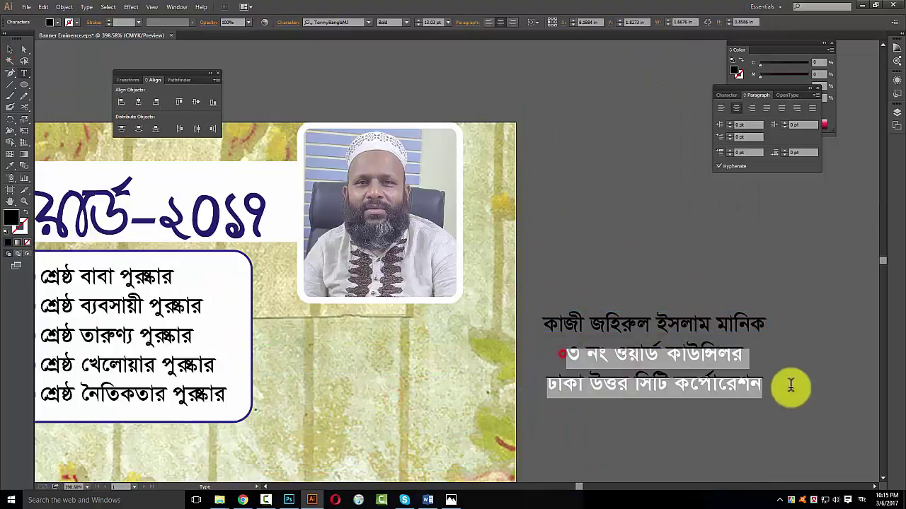
pyautogui.click(721, 95)
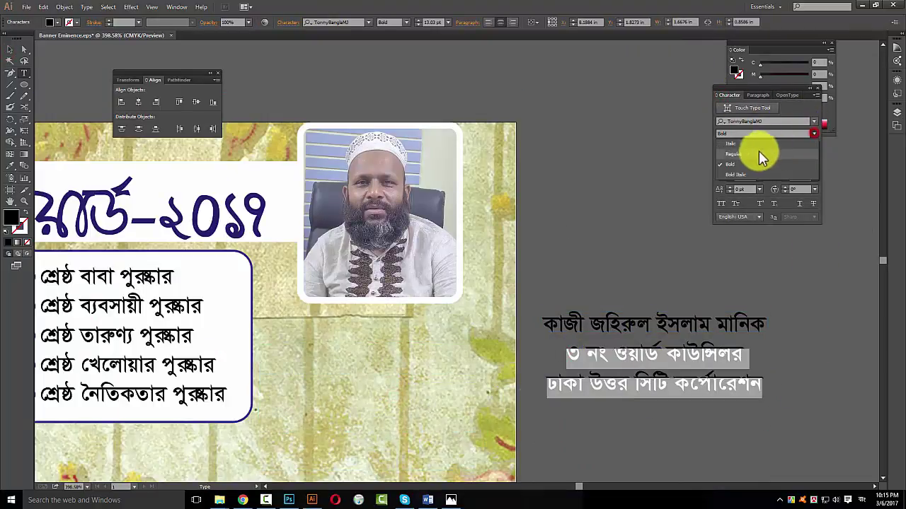
pyautogui.click(758, 154)
# Tighten the spacing of caption lines 2–3 and shrink them to 11.03 pt
pyautogui.moveTo(559, 353); pyautogui.dragTo(808, 375)
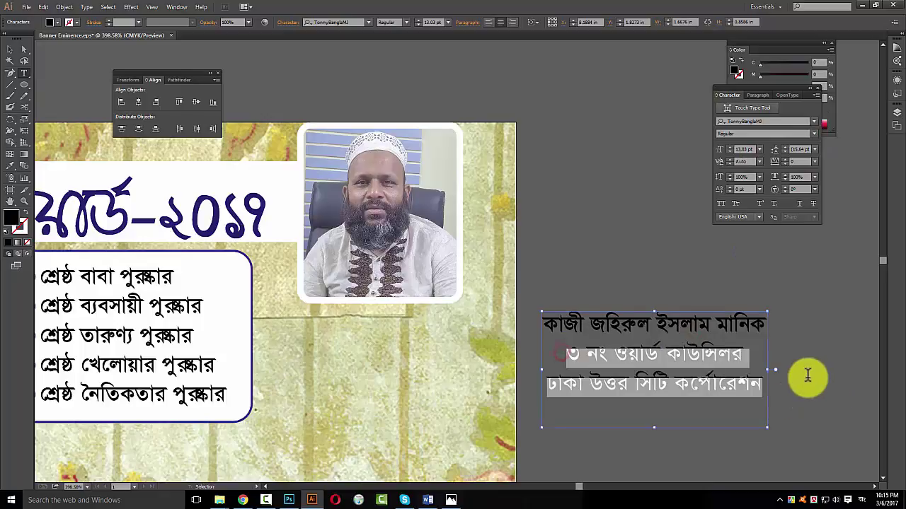
pyautogui.hotkey('alt', 'Up')
pyautogui.hotkey('alt', 'Up')
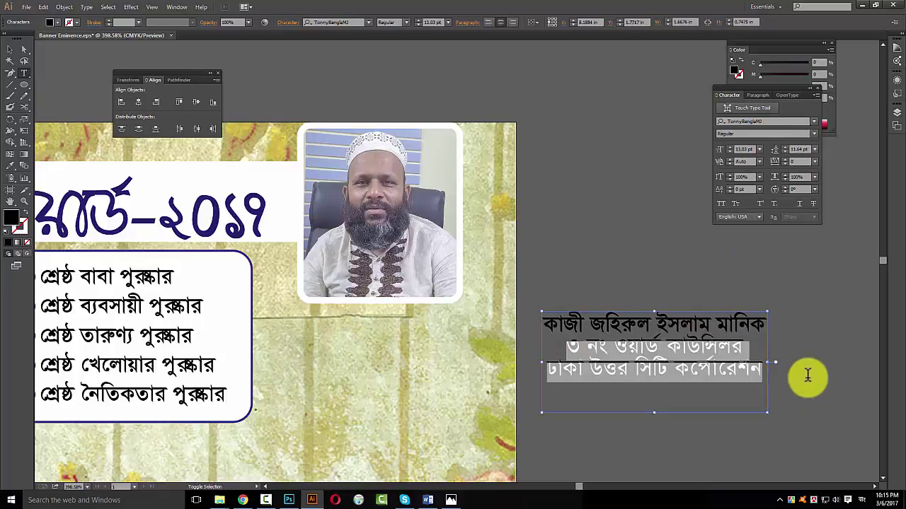
pyautogui.hotkey('ctrl', 'shift', ',')
pyautogui.press('Escape')
pyautogui.doubleClick(649, 347)
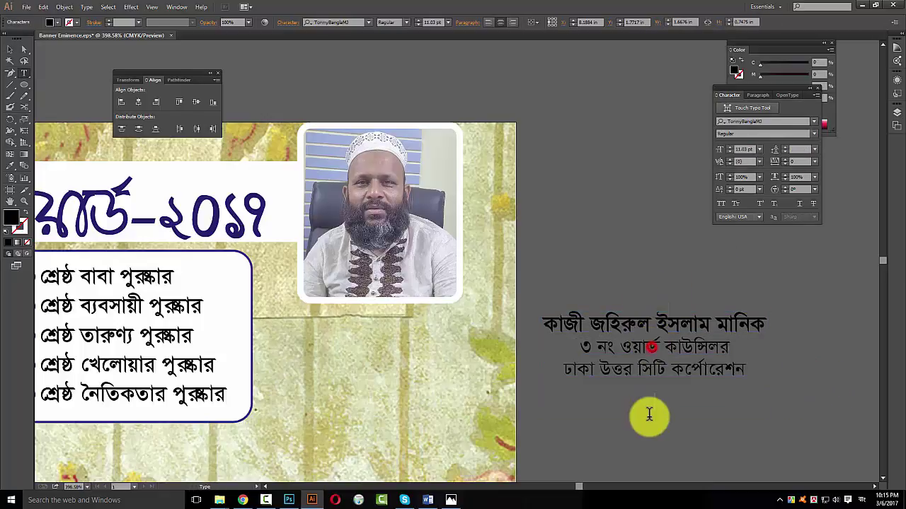
pyautogui.click(649, 416)
pyautogui.press('Escape')
# Move the caption beneath the portrait, narrow it to the photo width, and nudge it up
pyautogui.moveTo(627, 324); pyautogui.dragTo(395, 330)
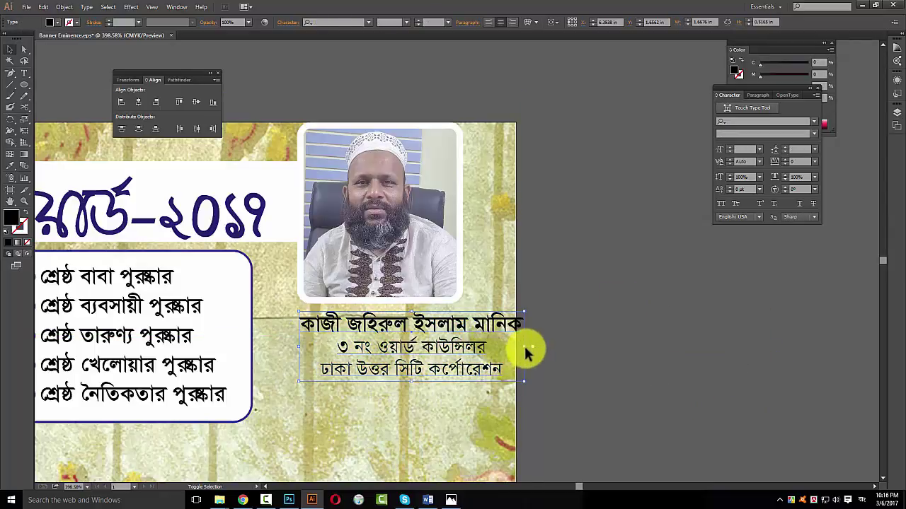
pyautogui.moveTo(515, 347); pyautogui.dragTo(469, 344)
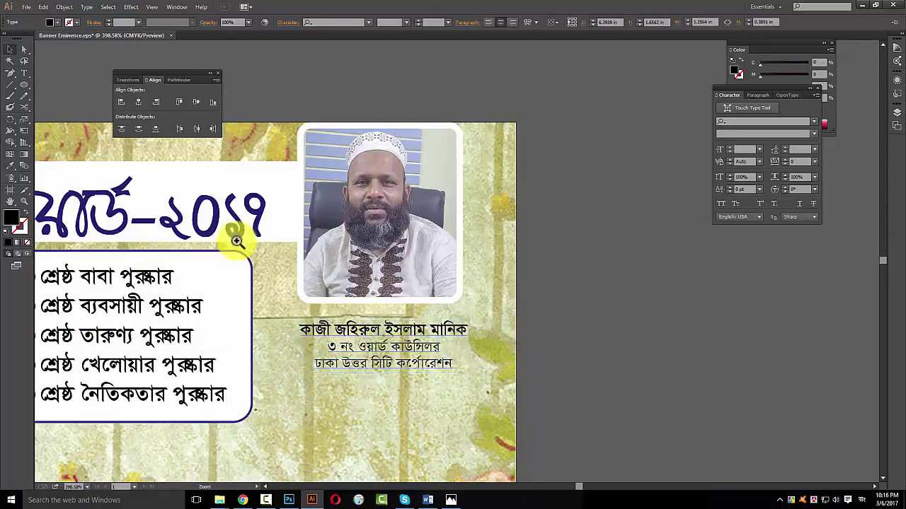
pyautogui.scroll(3, 424, 354)
pyautogui.moveTo(414, 280); pyautogui.dragTo(404, 246)
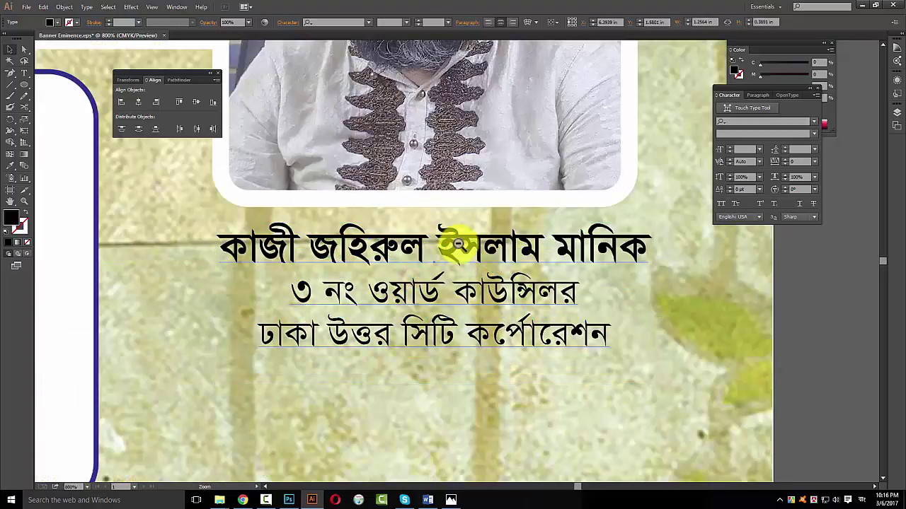
pyautogui.scroll(-3, 495, 318)
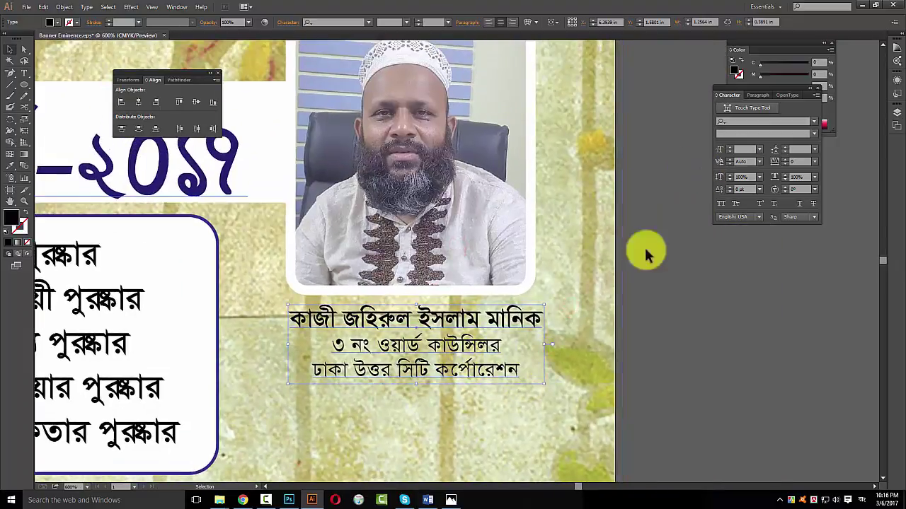
# Nudge the caption up, condense it to 92.85% width, and recolour its text
pyautogui.doubleClick(463, 312)
pyautogui.doubleClick(665, 297)
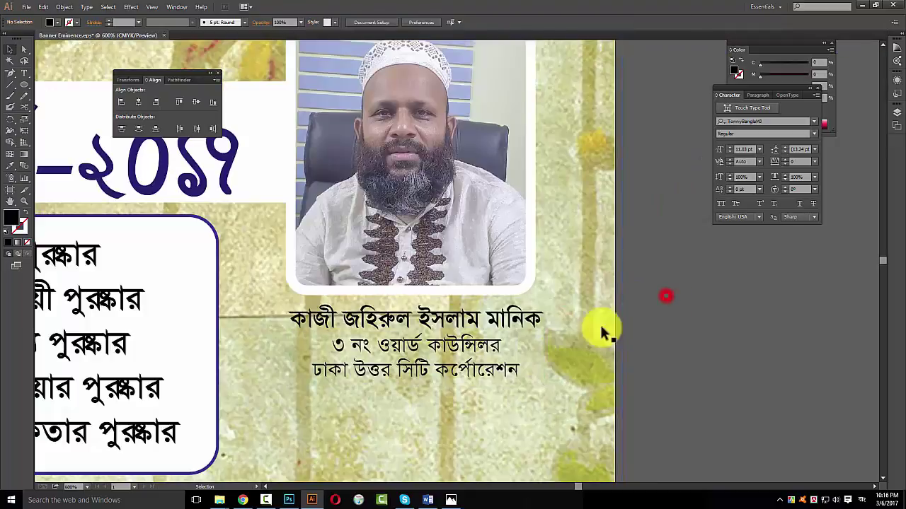
pyautogui.doubleClick(410, 345)
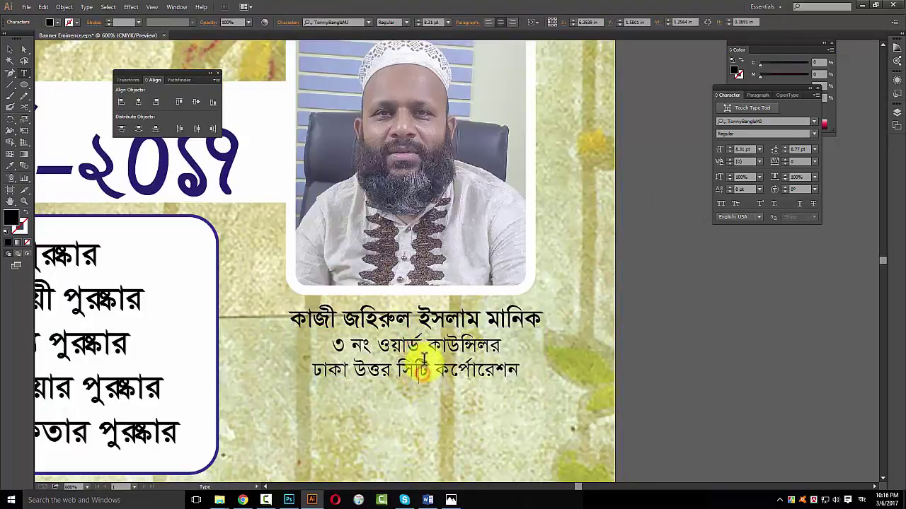
pyautogui.press('Escape')
pyautogui.moveTo(417, 320); pyautogui.dragTo(418, 315)
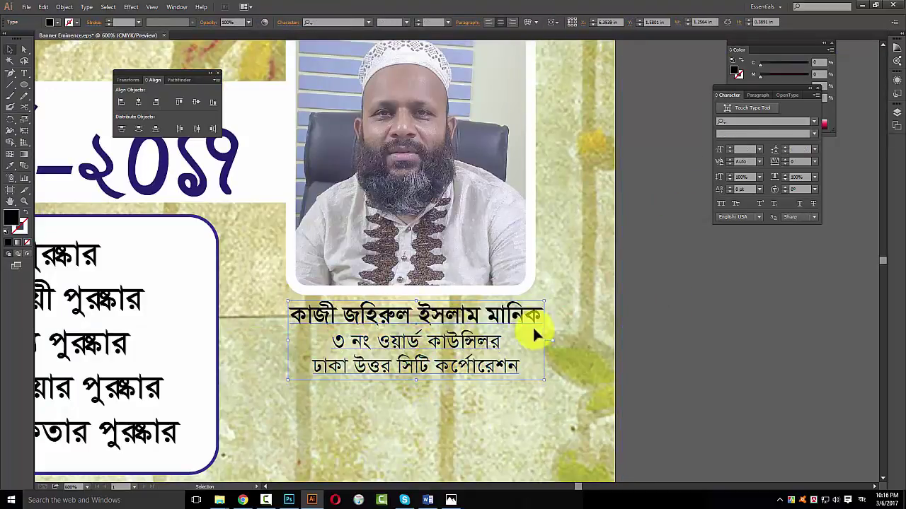
pyautogui.moveTo(546, 342); pyautogui.dragTo(536, 343)
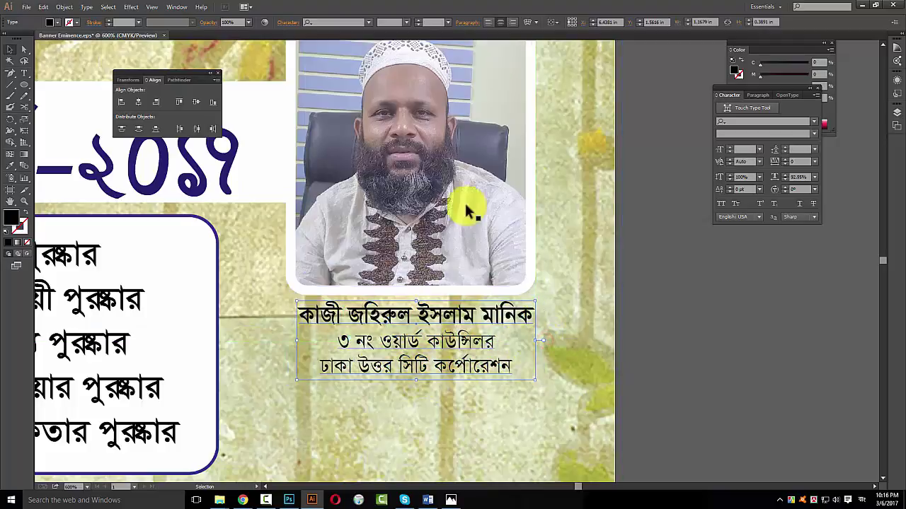
pyautogui.click(745, 111)
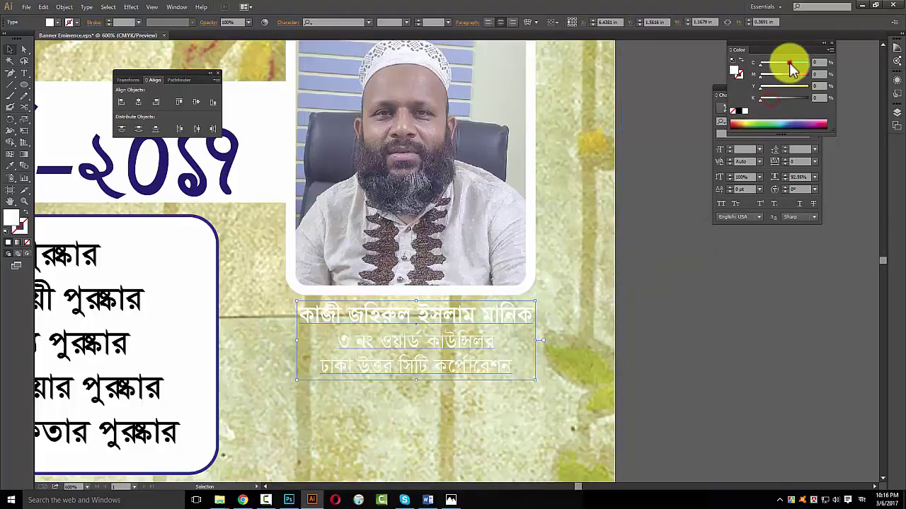
# Set the caption's fill colour to white
pyautogui.moveTo(788, 63)
pyautogui.mouseDown()
pyautogui.moveTo(808, 62)
pyautogui.moveTo(808, 74)
pyautogui.mouseUp()
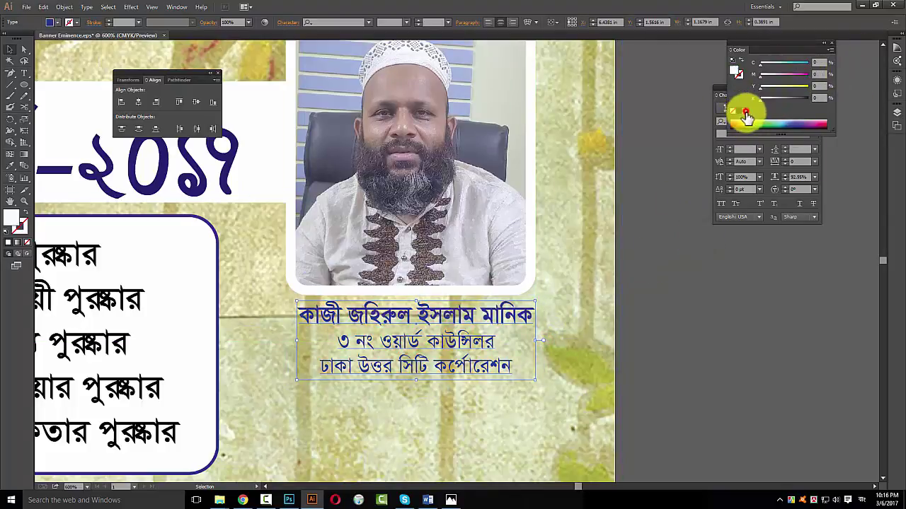
pyautogui.click(745, 111)
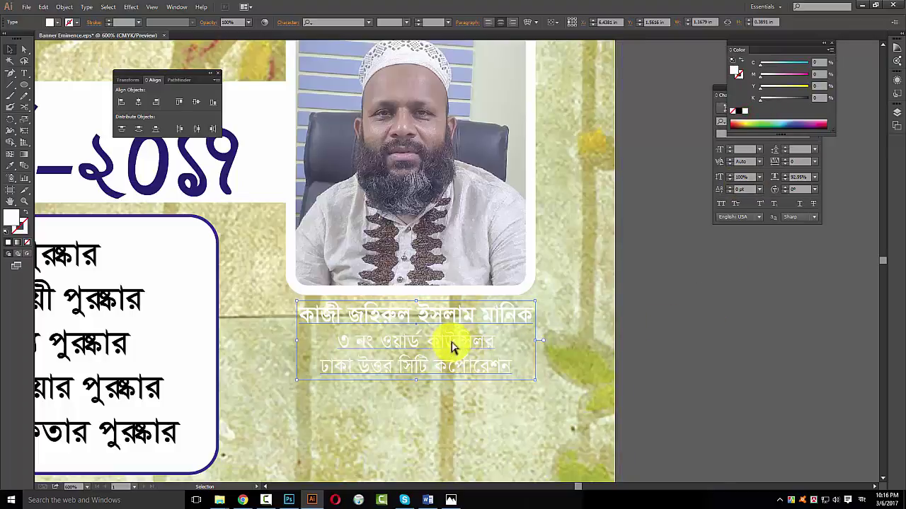
pyautogui.press('a')
pyautogui.press('v')
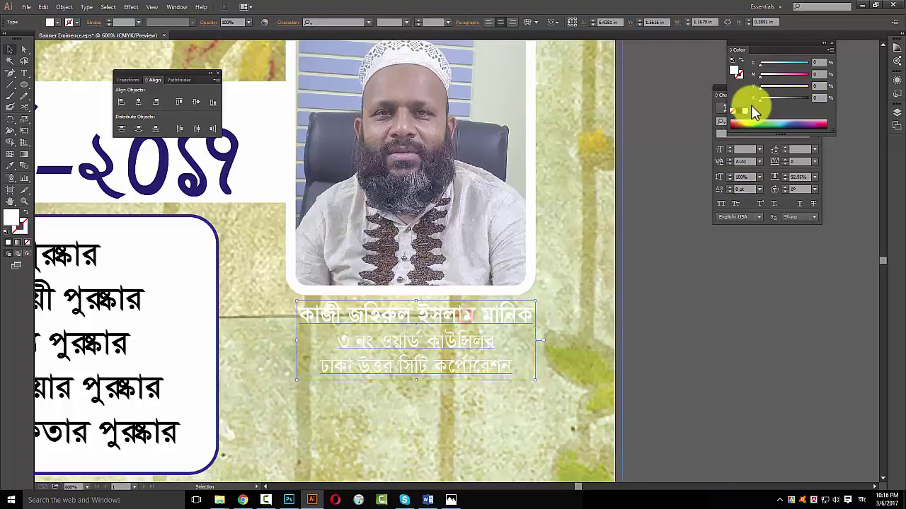
# Give the caption a 2 pt blue (C100 M100) stroke
pyautogui.click(743, 111)
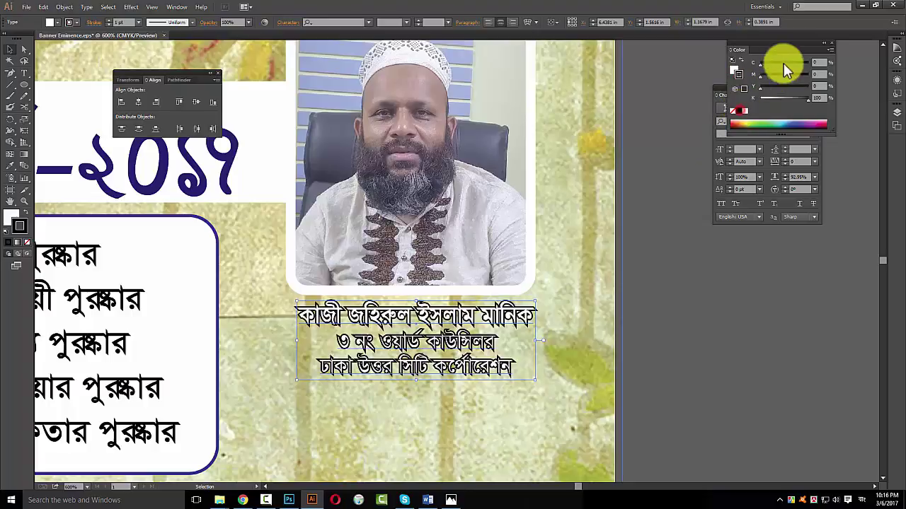
pyautogui.moveTo(761, 64); pyautogui.dragTo(854, 62)
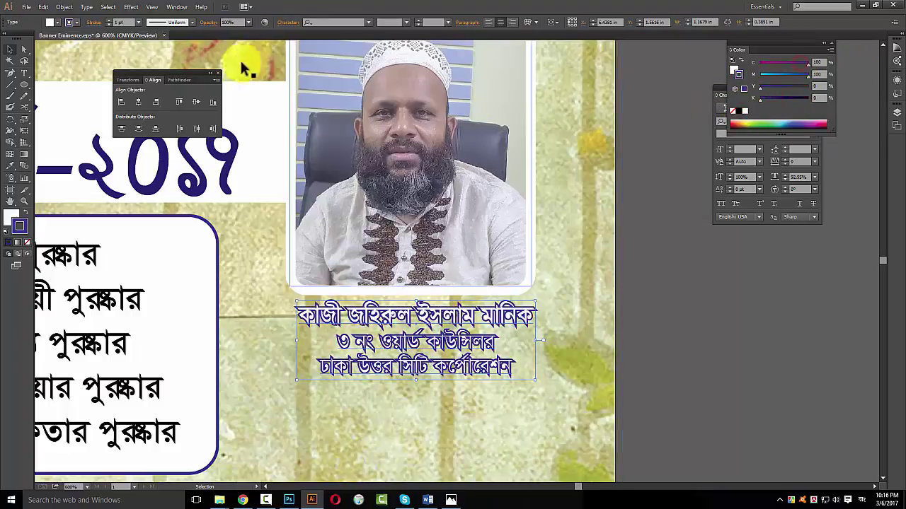
pyautogui.click(108, 21)
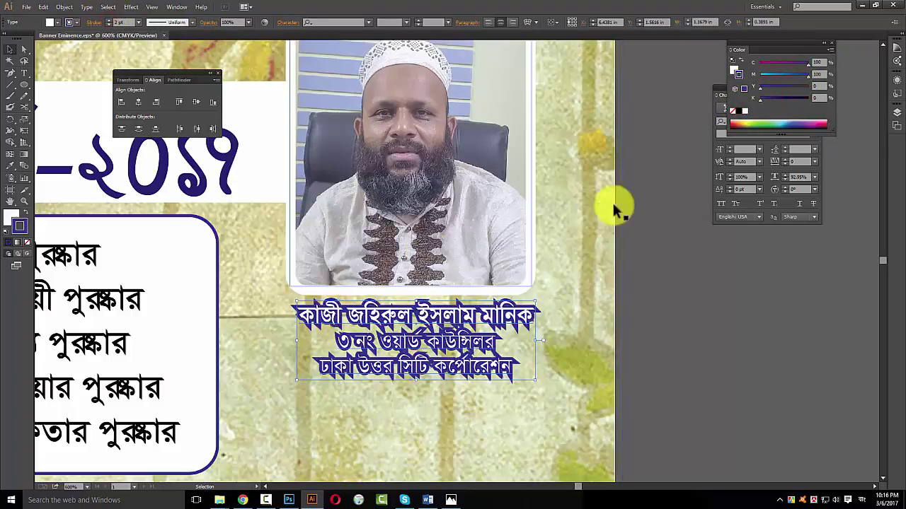
pyautogui.click(382, 89)
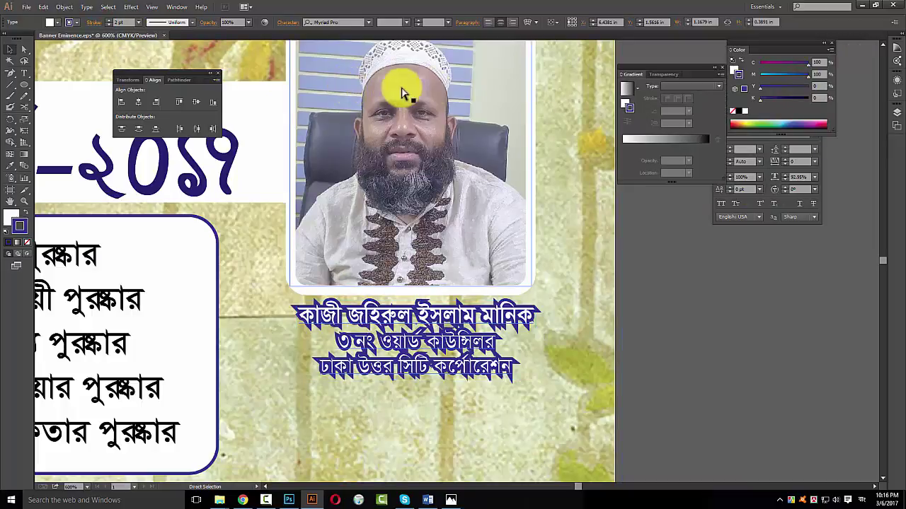
pyautogui.hotkey('ctrl', 'F10')
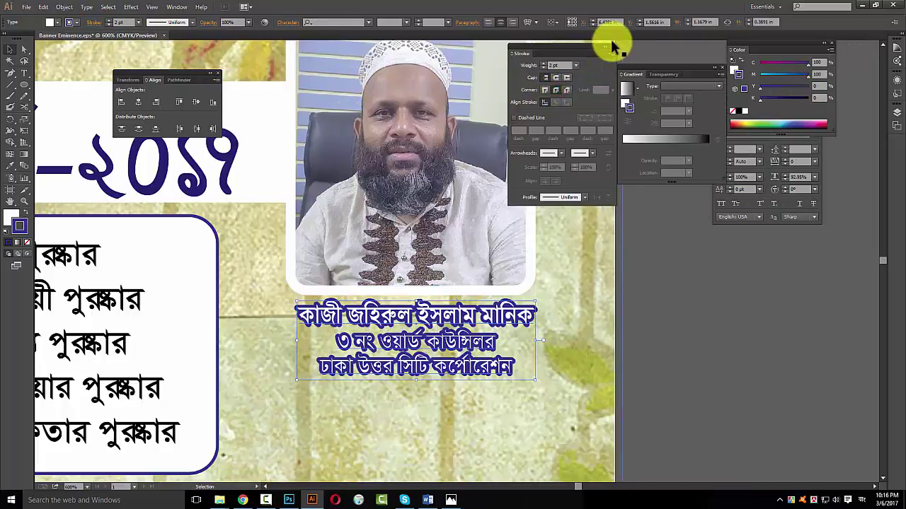
pyautogui.click(699, 245)
# Deselect, then reselect the caption to check its white lettering and blue outline
pyautogui.click(689, 283)
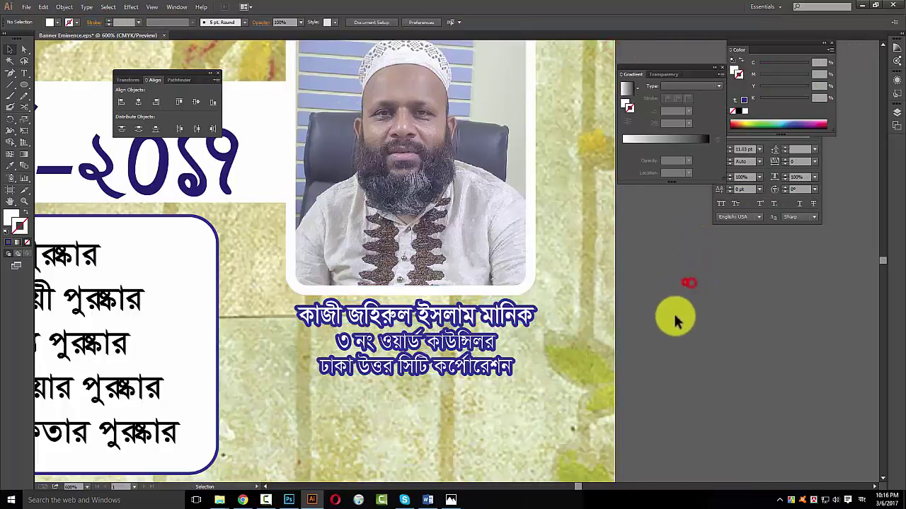
pyautogui.click(699, 323)
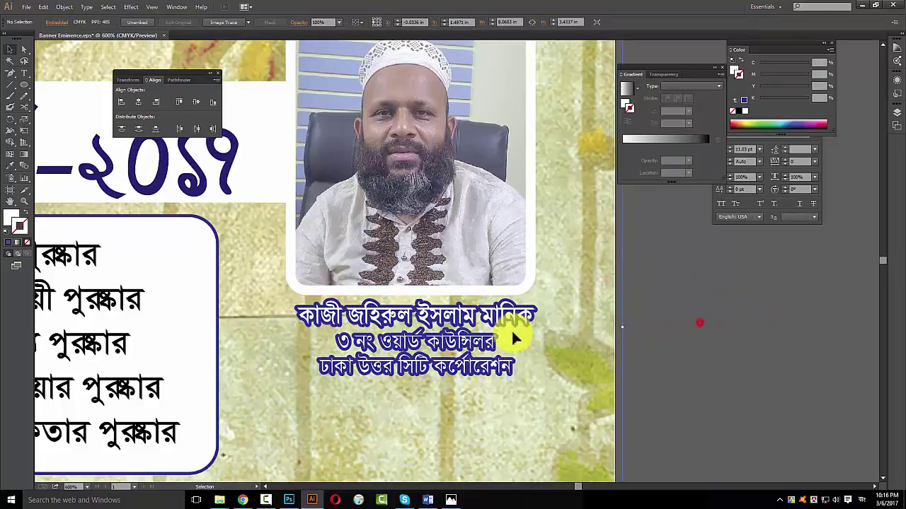
pyautogui.click(481, 315)
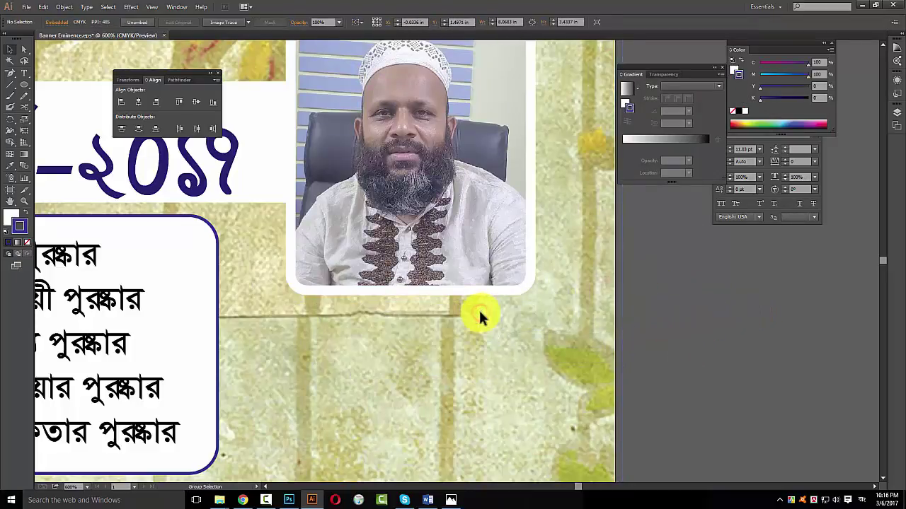
pyautogui.click(683, 338)
# Move the award-list panel further left beneath the title and re-save Banner Eminence.eps
pyautogui.hotkey('ctrl', '0')
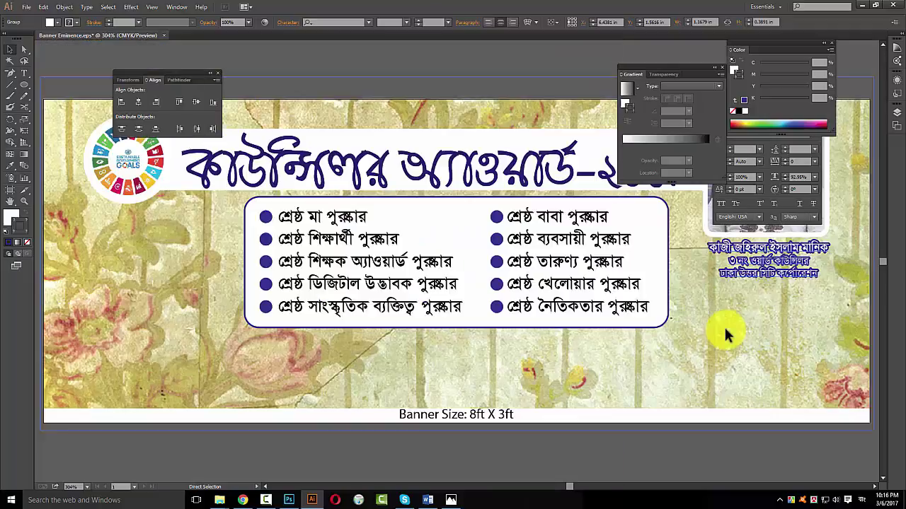
pyautogui.hotkey('ctrl', 's')
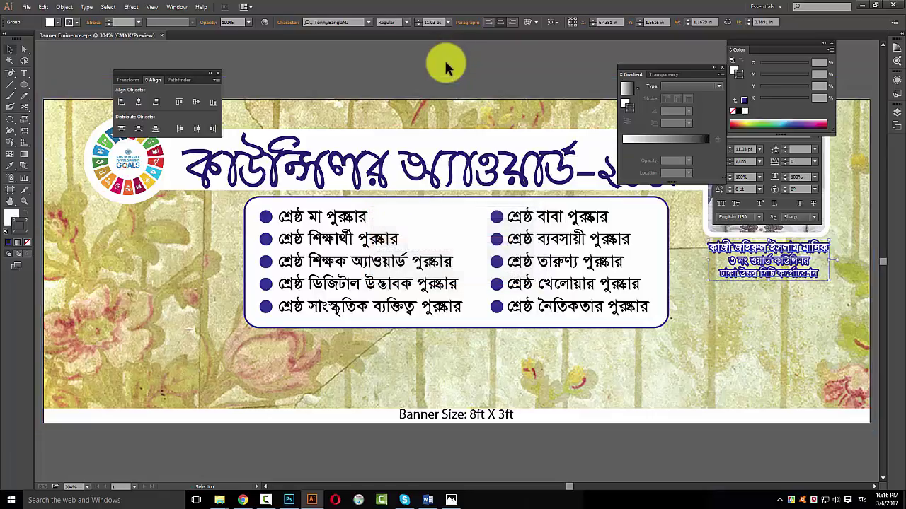
pyautogui.press('Tab')
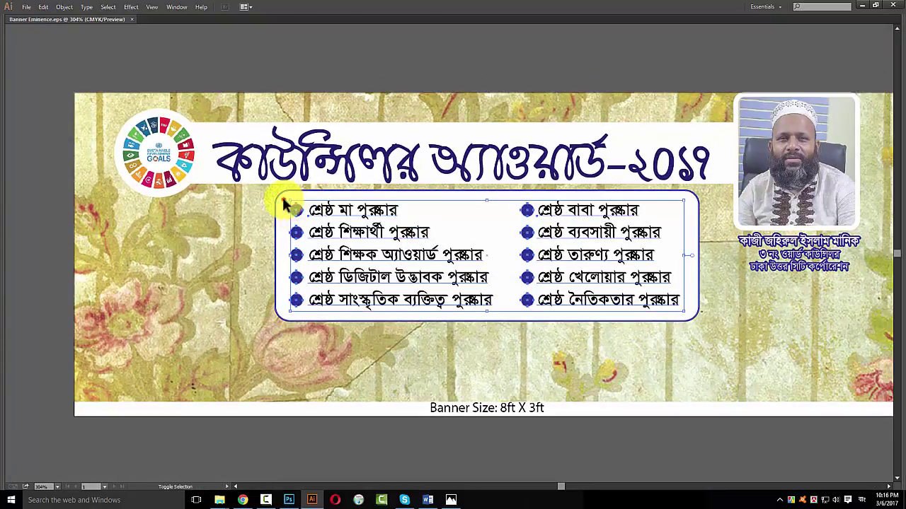
pyautogui.moveTo(295, 206); pyautogui.dragTo(233, 201)
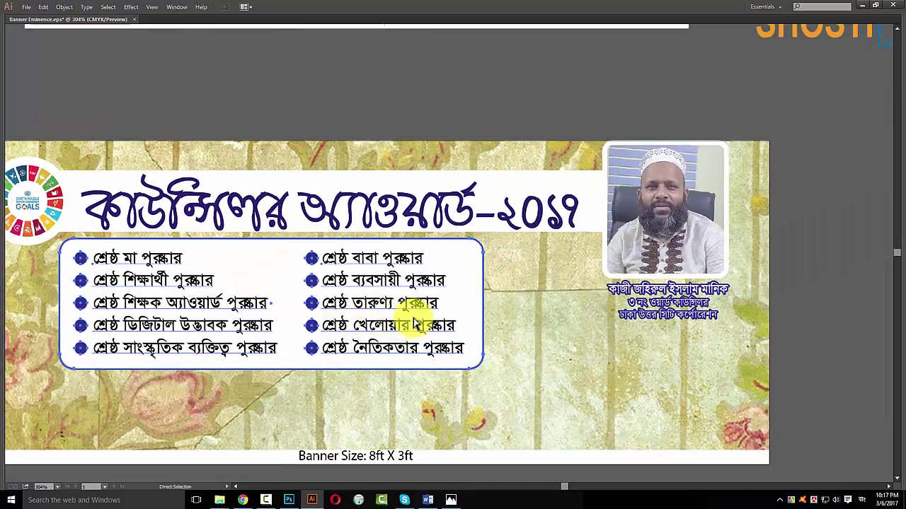
pyautogui.hotkey('ctrl', 's')
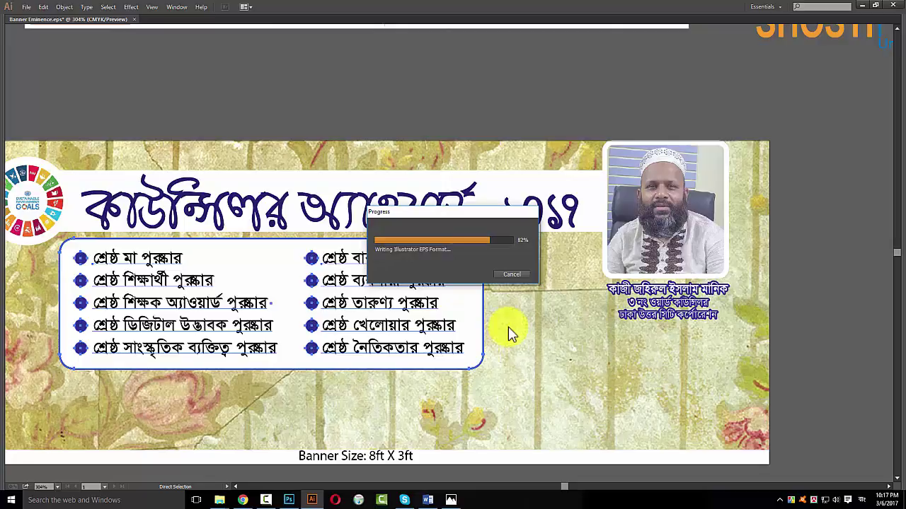
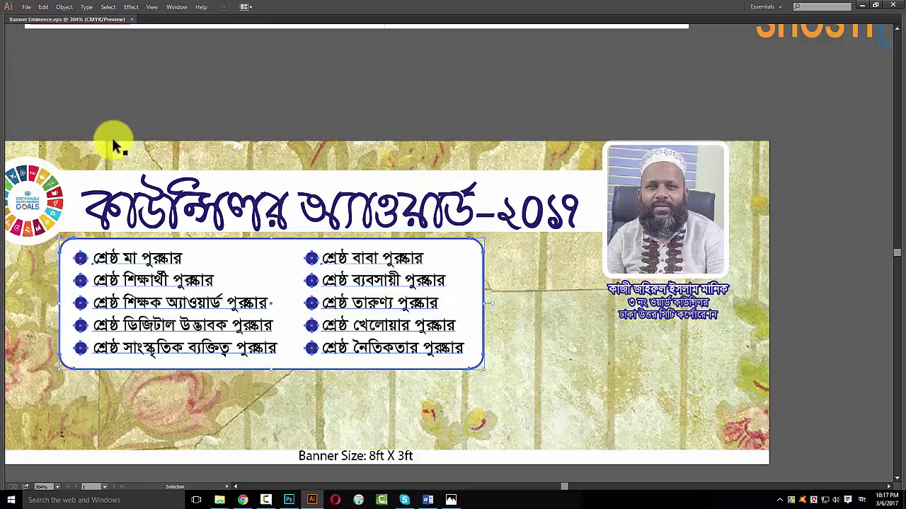
# Draw a white starburst with the Star Tool and move it down onto the banner
pyautogui.press('Tab')
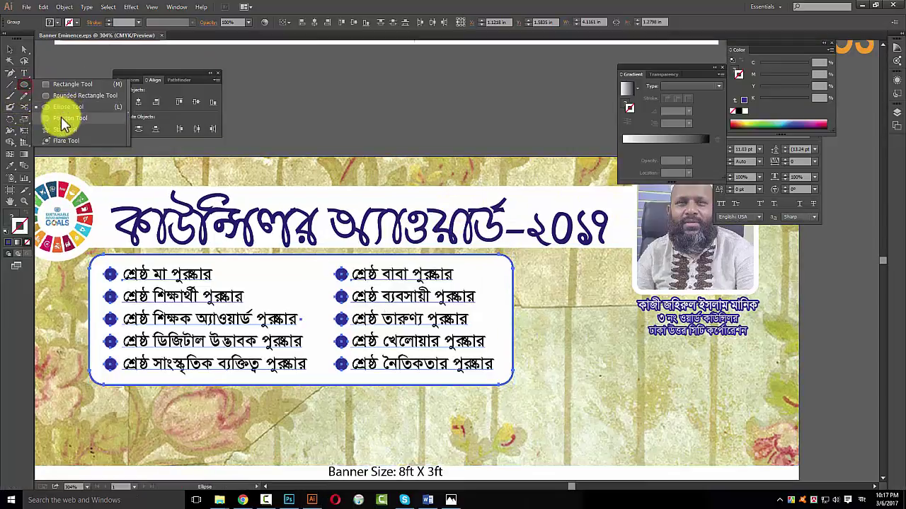
pyautogui.moveTo(24, 101); pyautogui.dragTo(64, 120)
pyautogui.press('Tab')
pyautogui.moveTo(370, 144)
pyautogui.mouseDown()
pyautogui.moveTo(409, 170)
pyautogui.moveTo(425, 157)
pyautogui.moveTo(429, 167)
pyautogui.mouseUp()
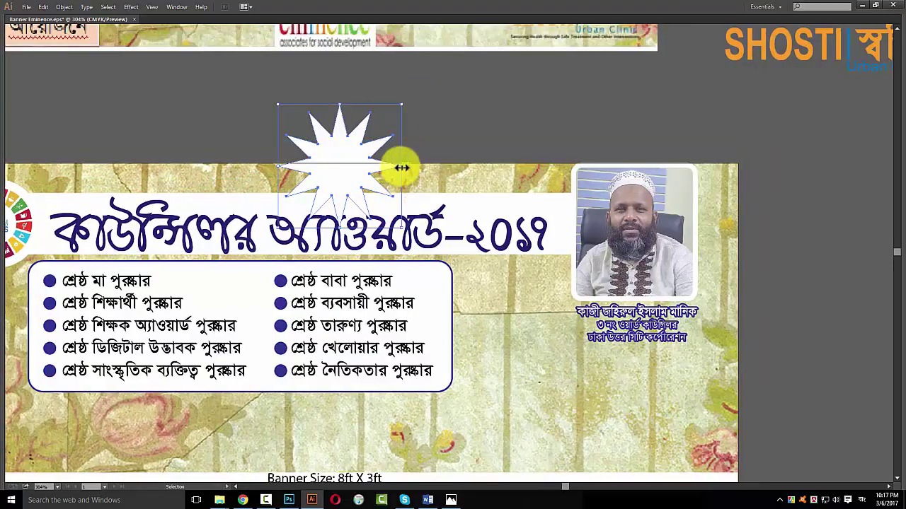
pyautogui.moveTo(337, 186); pyautogui.dragTo(493, 363)
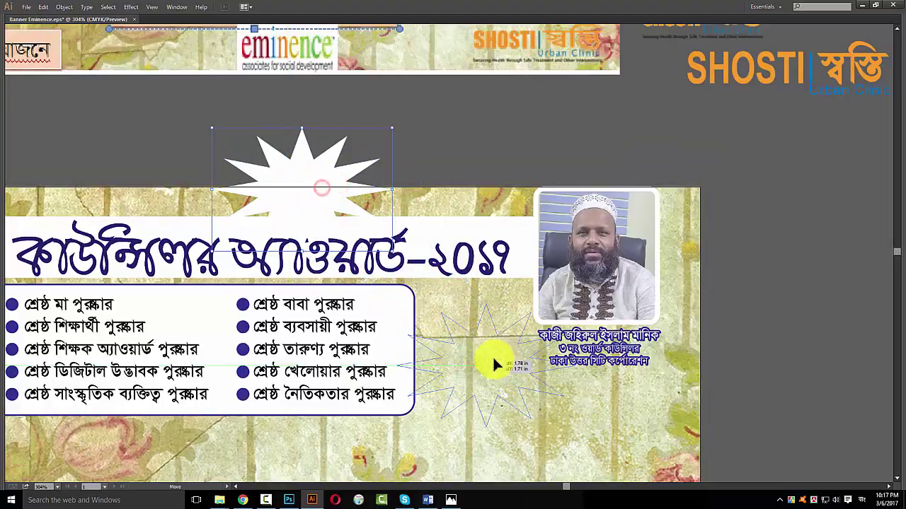
# Resize and reposition the starburst to fit beside the photo caption
pyautogui.scroll(3, 587, 400)
pyautogui.scroll(2, 580, 396)
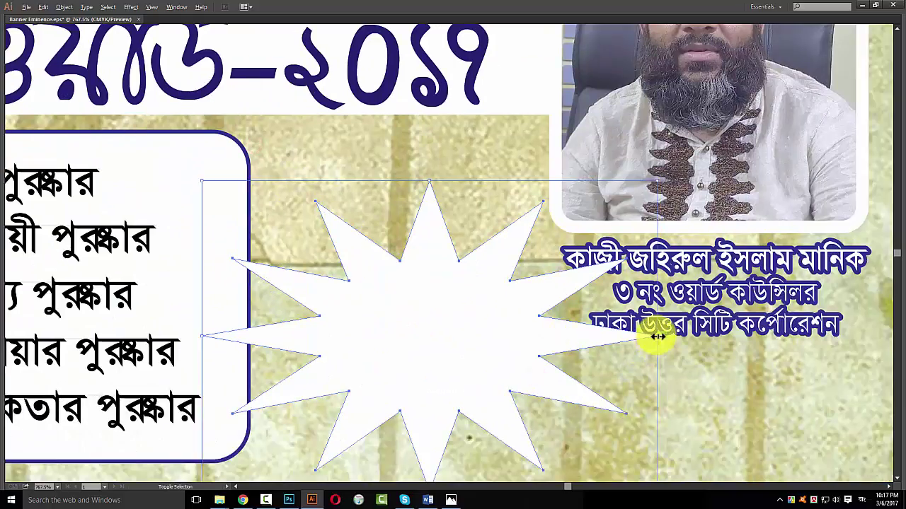
pyautogui.moveTo(658, 336); pyautogui.dragTo(515, 336)
pyautogui.moveTo(427, 338)
pyautogui.mouseDown()
pyautogui.moveTo(361, 218)
pyautogui.moveTo(415, 219)
pyautogui.mouseUp()
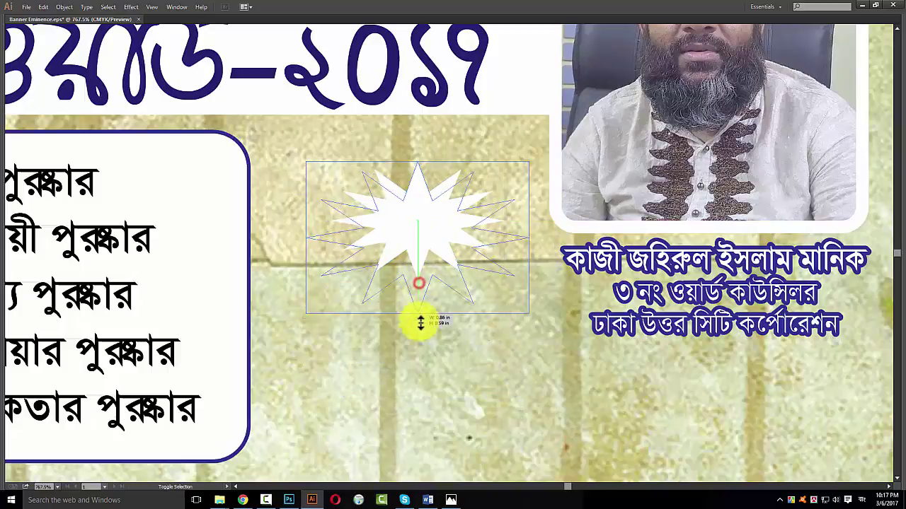
pyautogui.moveTo(419, 281); pyautogui.dragTo(419, 342)
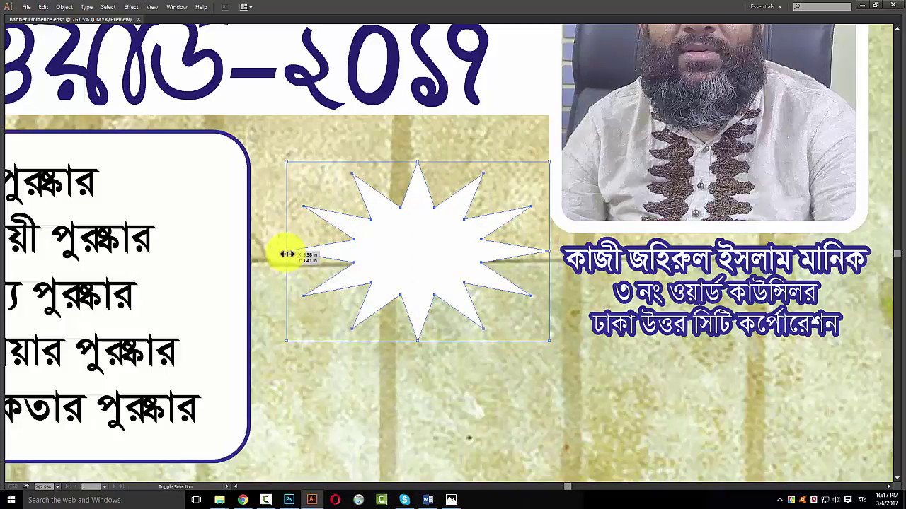
pyautogui.moveTo(287, 254); pyautogui.dragTo(394, 254)
pyautogui.hotkey('ctrl', '-')
pyautogui.hotkey('ctrl', '-')
pyautogui.hotkey('ctrl', '-')
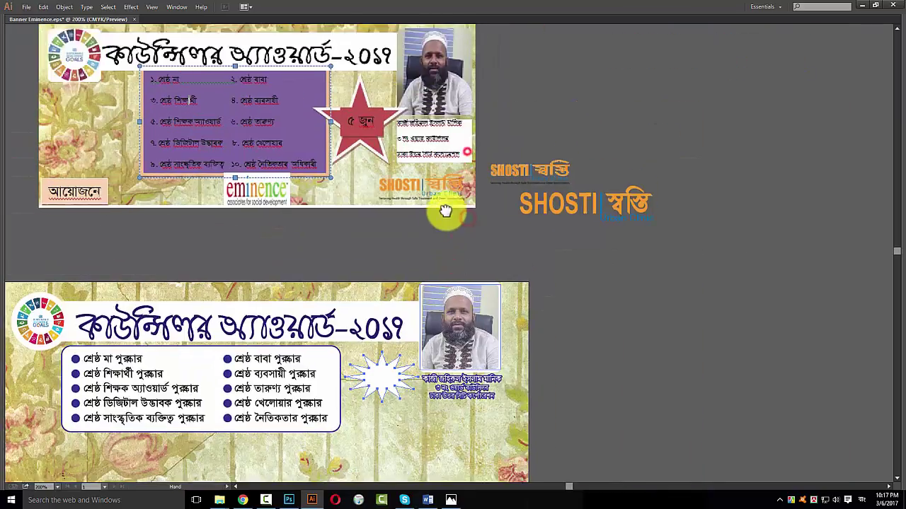
# Copy the ৫ জুন date from the old Word banner's red star, then return to Illustrator
pyautogui.moveTo(445, 210); pyautogui.dragTo(439, 172)
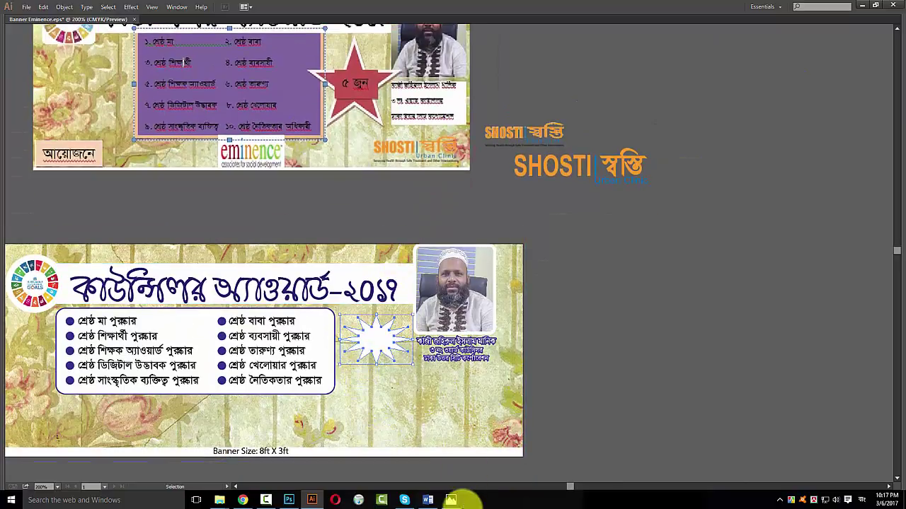
pyautogui.click(451, 500)
pyautogui.click(428, 500)
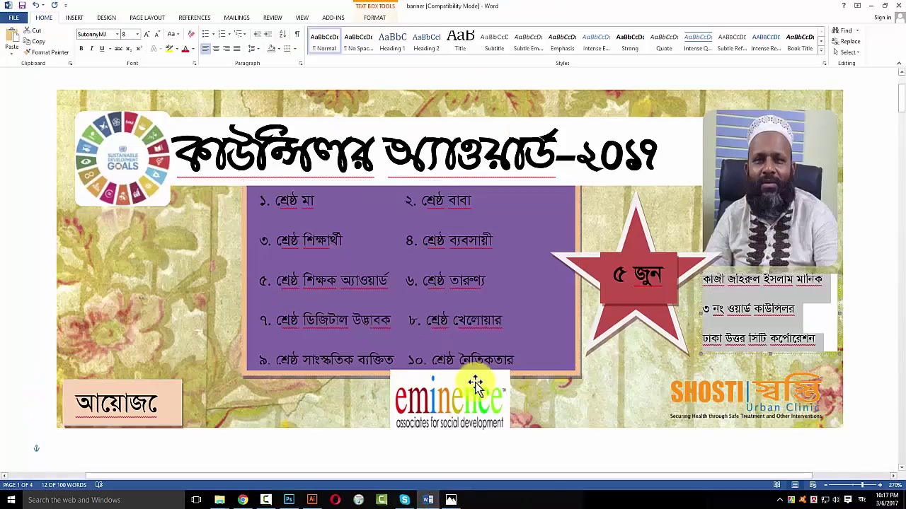
pyautogui.moveTo(616, 272); pyautogui.dragTo(659, 273)
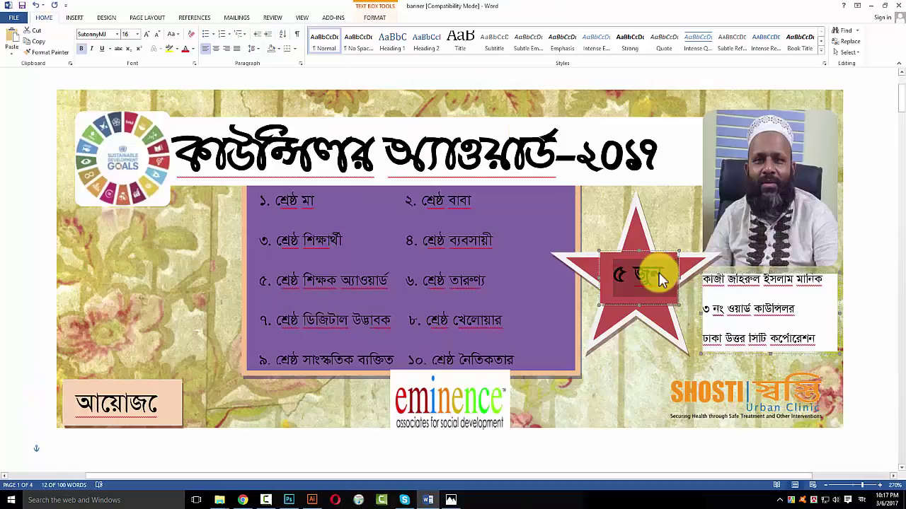
pyautogui.click(312, 499)
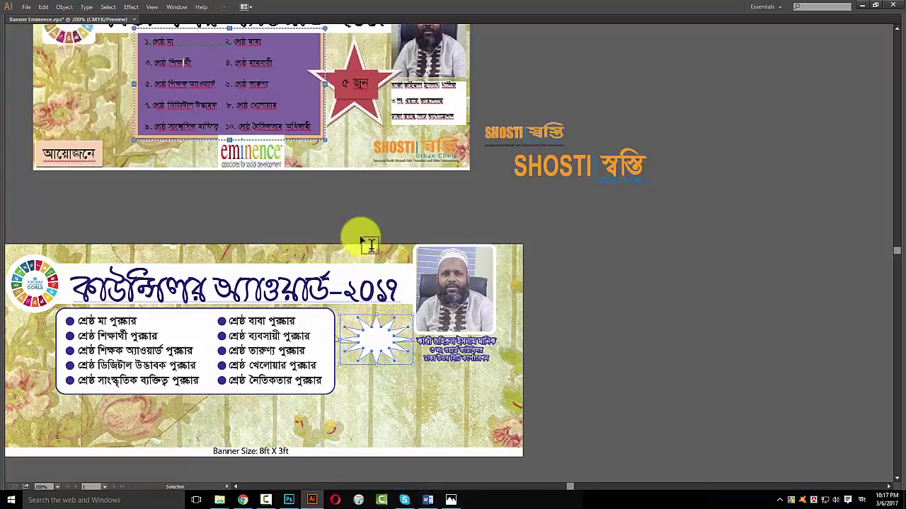
pyautogui.click(351, 212)
# Colour the pasted ৫ জুন date dark blue to match the title, and save the file
pyautogui.press('i')
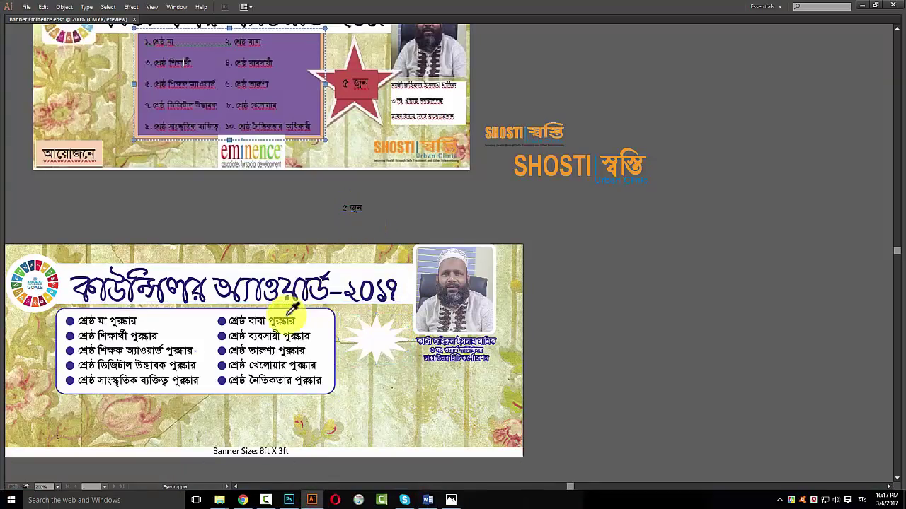
pyautogui.press('Tab')
pyautogui.click(778, 92)
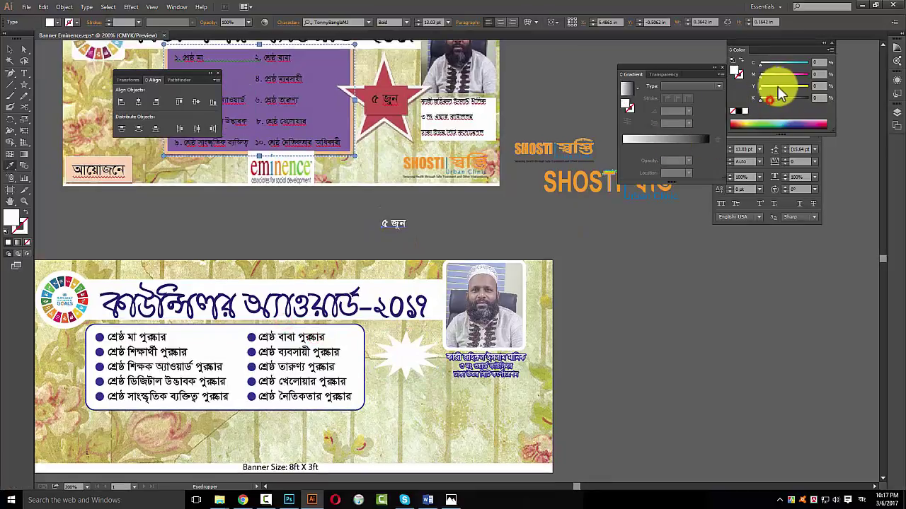
pyautogui.click(10, 49)
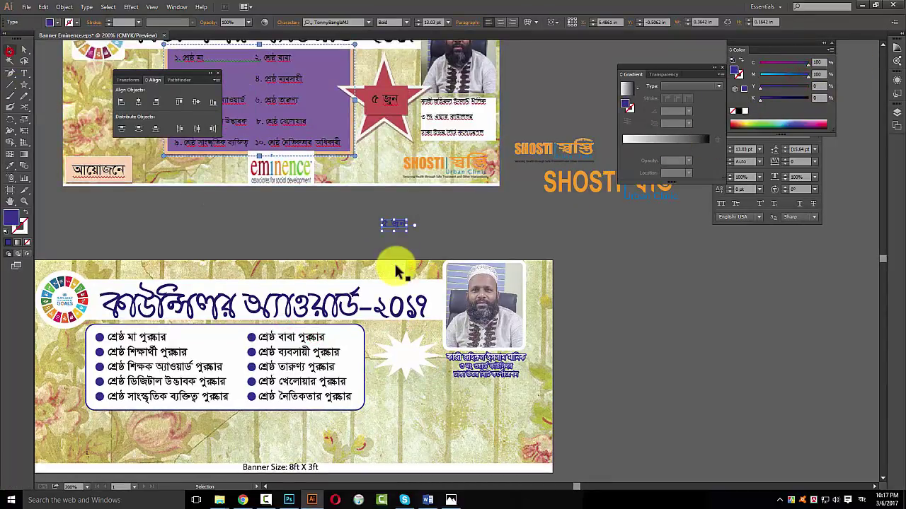
pyautogui.click(395, 266)
pyautogui.click(383, 226)
pyautogui.moveTo(604, 324); pyautogui.dragTo(307, 203)
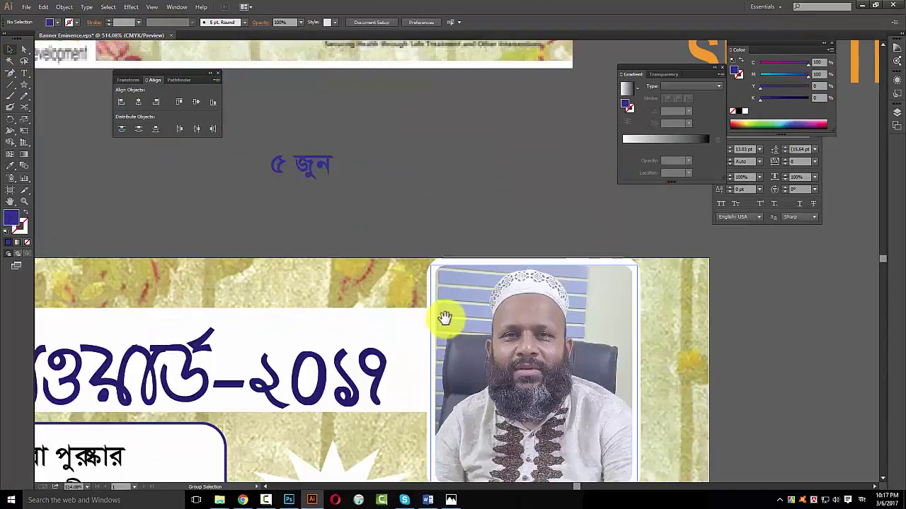
pyautogui.hotkey('ctrl', 's')
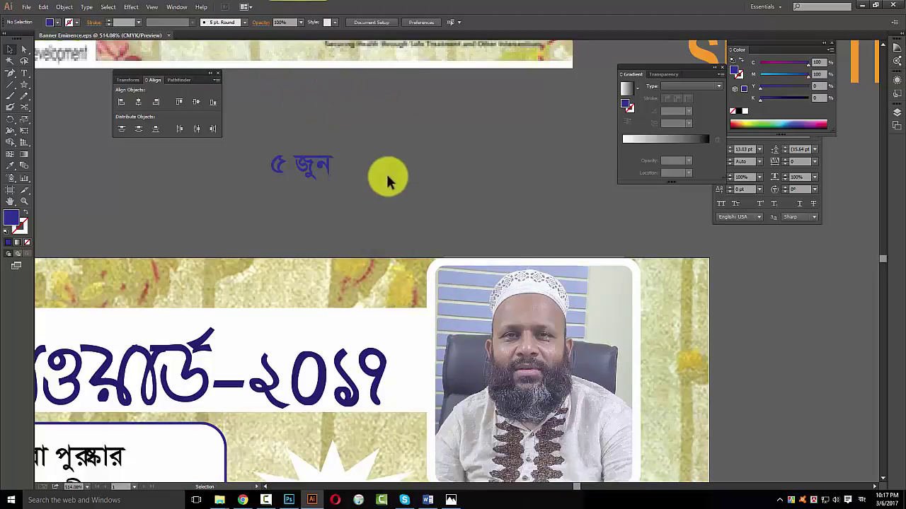
# Move the ৫ জুন date text onto the white starburst
pyautogui.moveTo(387, 175); pyautogui.dragTo(322, 174)
pyautogui.hotkey('ctrl', '-')
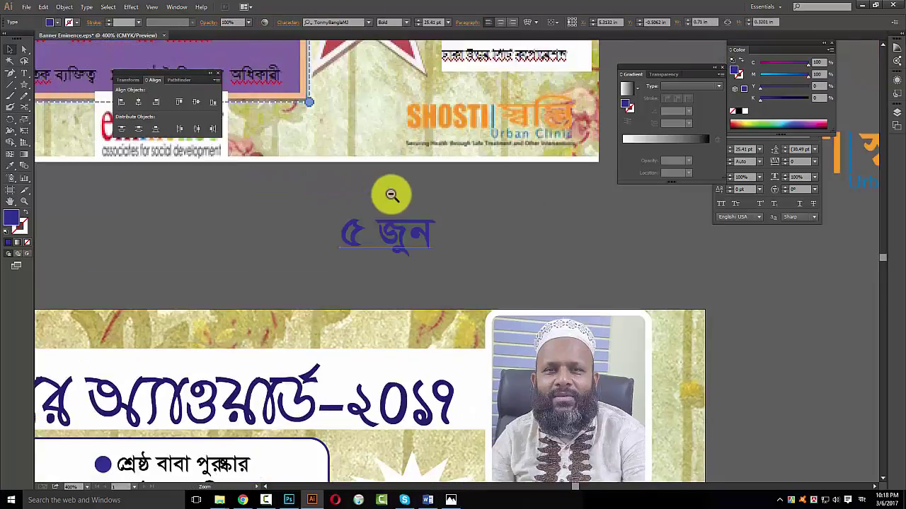
pyautogui.hotkey('ctrl', '-')
pyautogui.moveTo(336, 205); pyautogui.dragTo(384, 198)
pyautogui.click(481, 197)
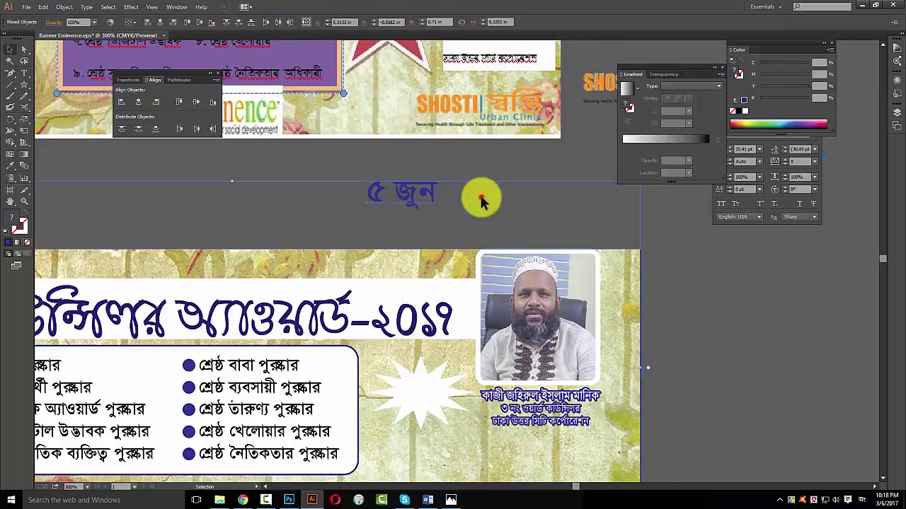
pyautogui.click(867, 501)
pyautogui.click(827, 412)
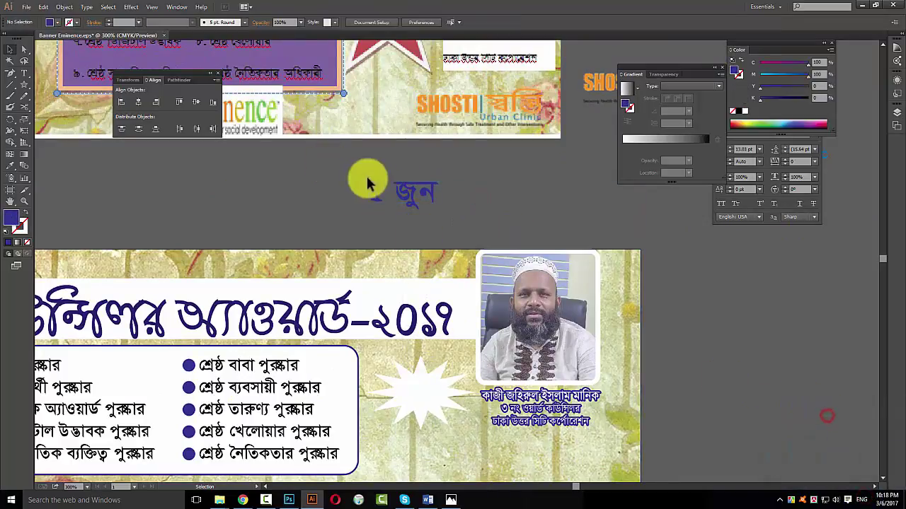
pyautogui.moveTo(370, 185); pyautogui.dragTo(436, 408)
# Scale the ৫ জুন date to fill the starburst and centre it there
pyautogui.click(567, 423)
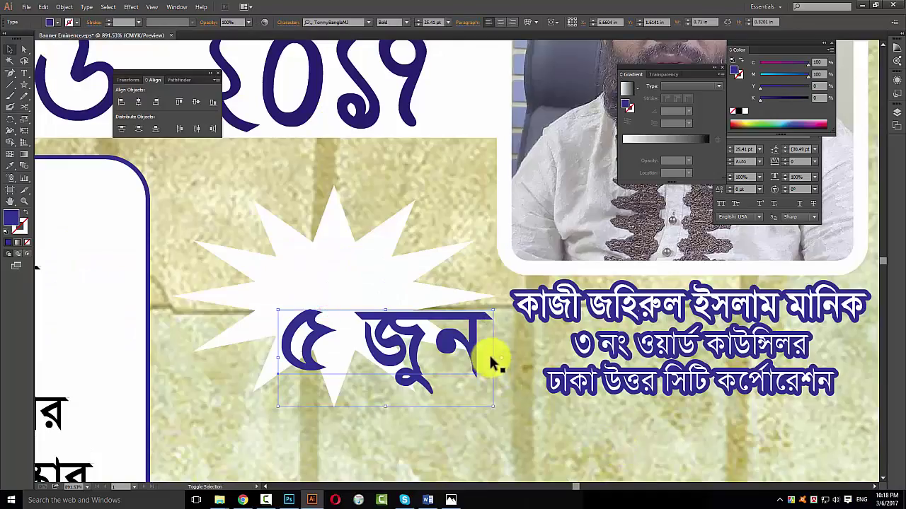
pyautogui.moveTo(471, 360)
pyautogui.mouseDown()
pyautogui.moveTo(396, 357)
pyautogui.moveTo(402, 371)
pyautogui.mouseUp()
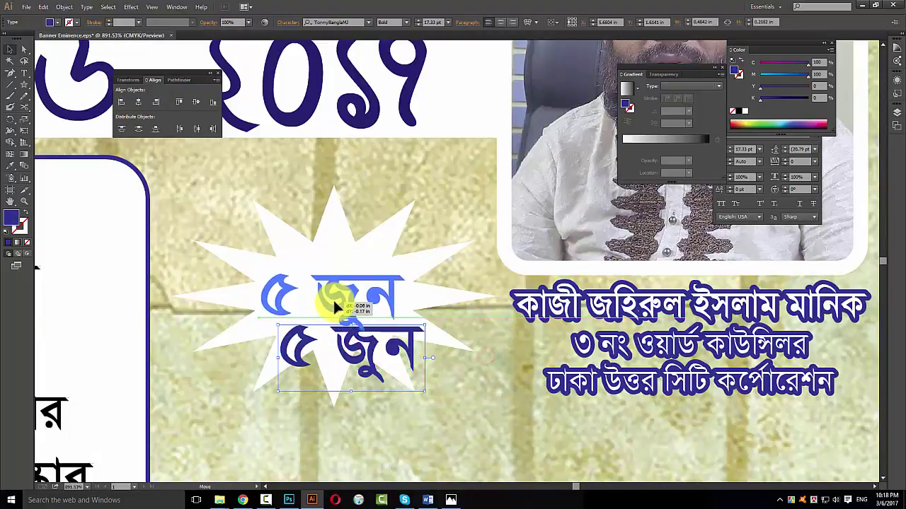
pyautogui.moveTo(357, 354); pyautogui.dragTo(332, 298)
pyautogui.moveTo(408, 310); pyautogui.dragTo(397, 308)
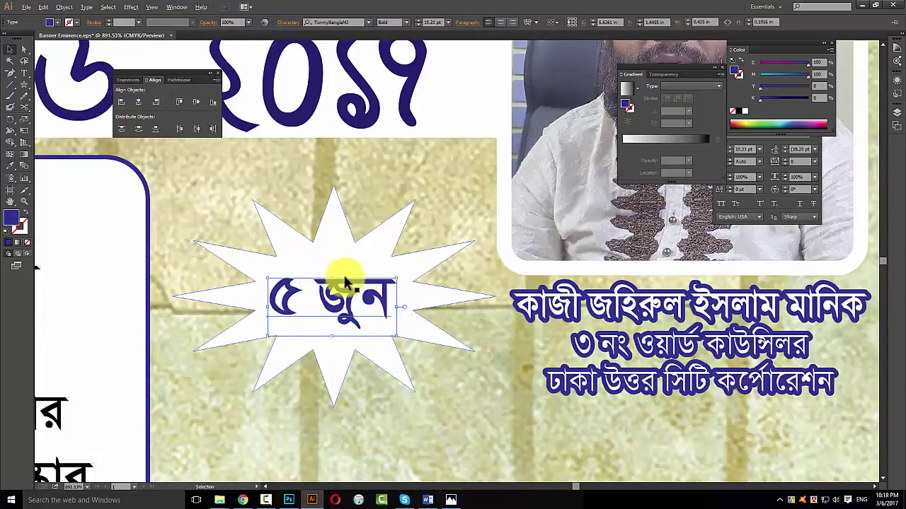
pyautogui.moveTo(334, 280); pyautogui.dragTo(330, 269)
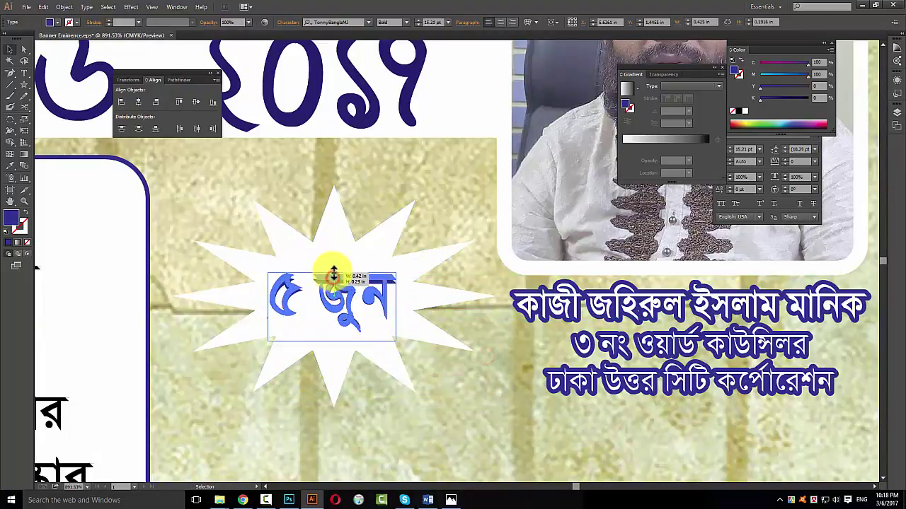
# Slant the starburst and its date together with the Shear Tool
pyautogui.keyDown('shift'); pyautogui.click(362, 256); pyautogui.keyUp('shift')
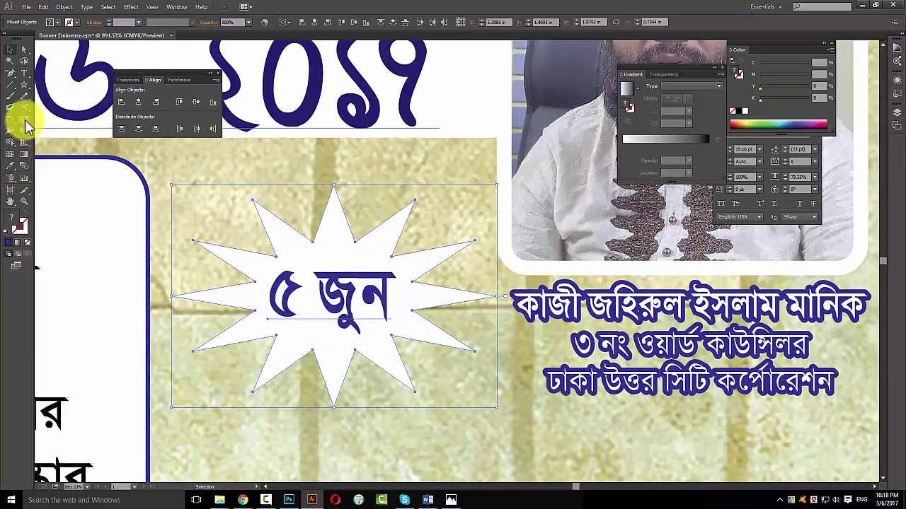
pyautogui.click(26, 119)
pyautogui.click(28, 121)
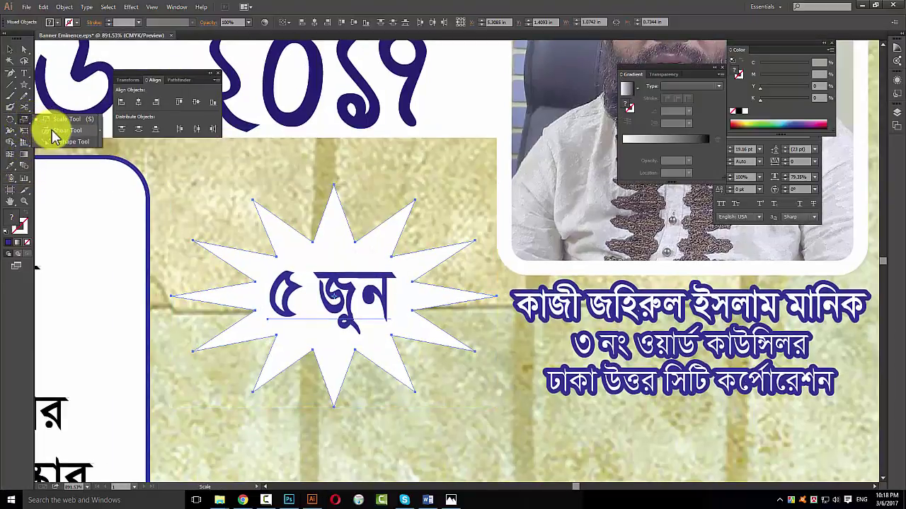
pyautogui.click(56, 132)
pyautogui.moveTo(350, 284); pyautogui.dragTo(353, 264)
pyautogui.click(10, 49)
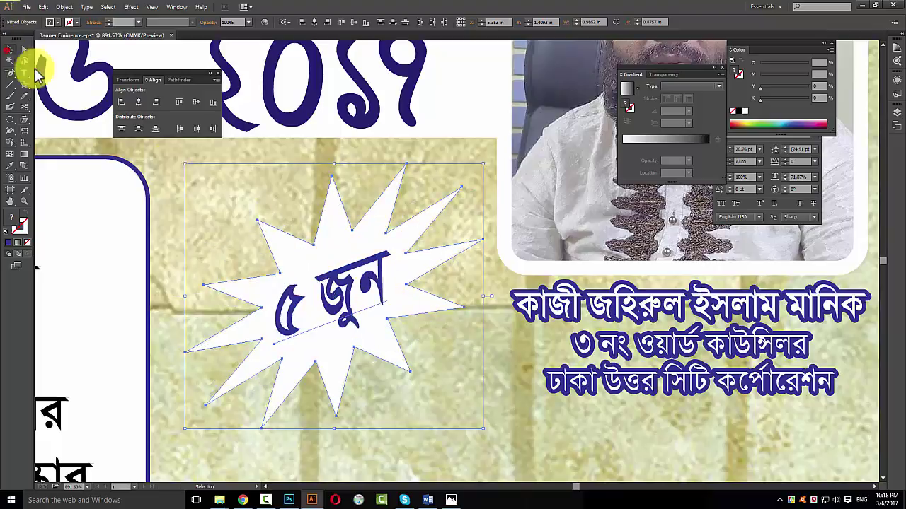
pyautogui.keyDown('alt'); pyautogui.click(261, 200); pyautogui.keyUp('alt')
pyautogui.keyDown('alt'); pyautogui.click(441, 283); pyautogui.keyUp('alt')
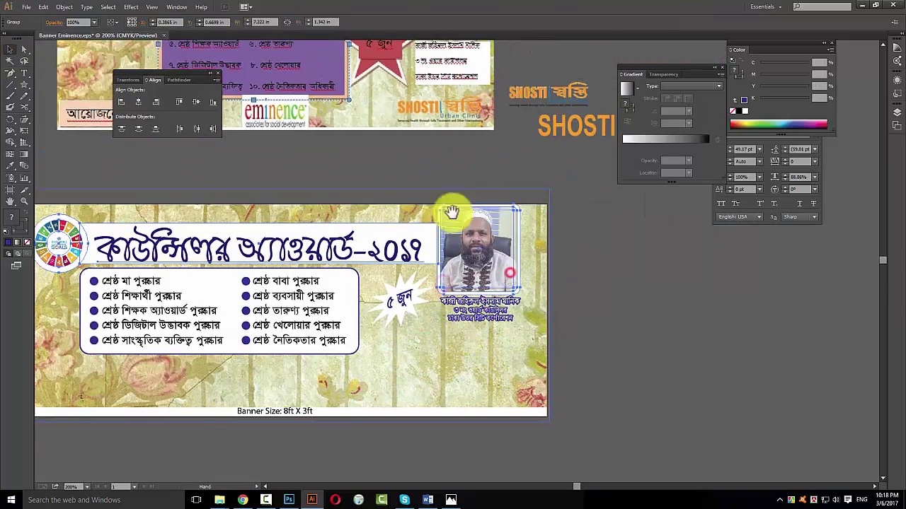
# Fill the starburst red with Magenta 100 and make the ৫ জুন text white
pyautogui.keyDown('alt'); pyautogui.click(431, 160); pyautogui.keyUp('alt')
pyautogui.click(413, 287)
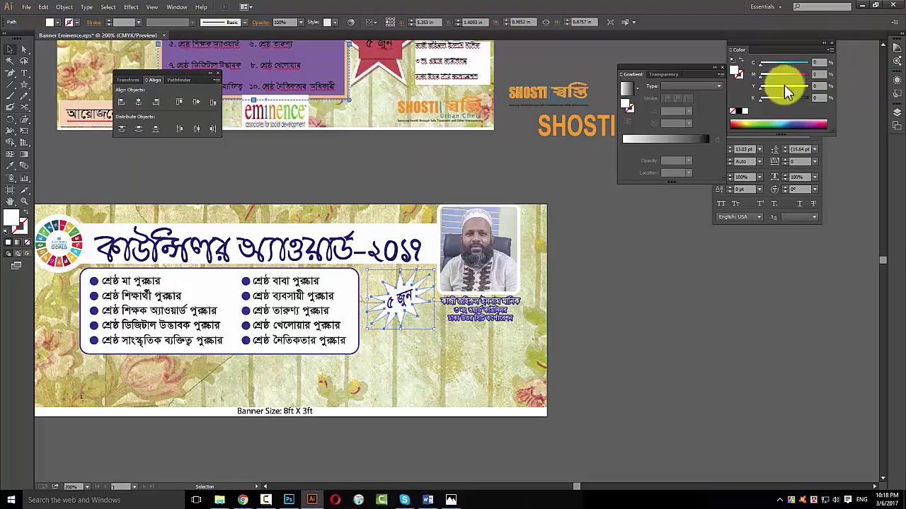
pyautogui.click(813, 73)
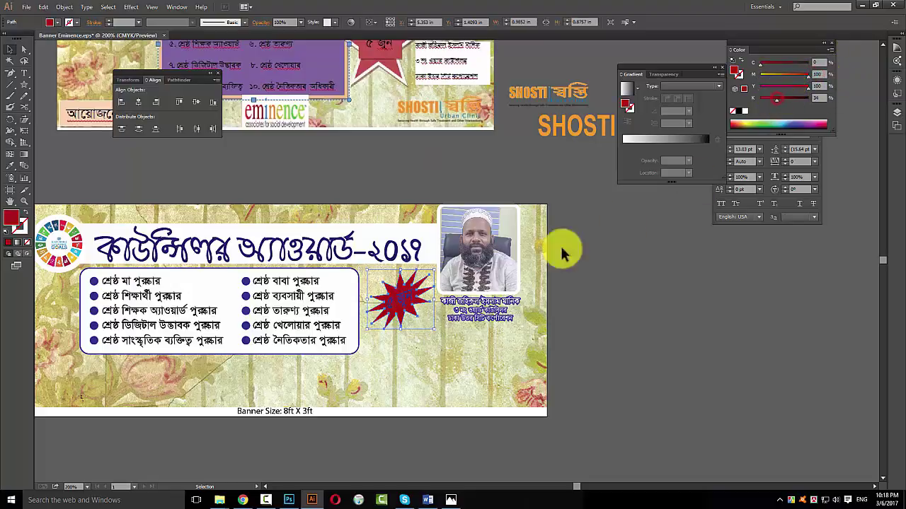
pyautogui.click(400, 294)
pyautogui.click(744, 117)
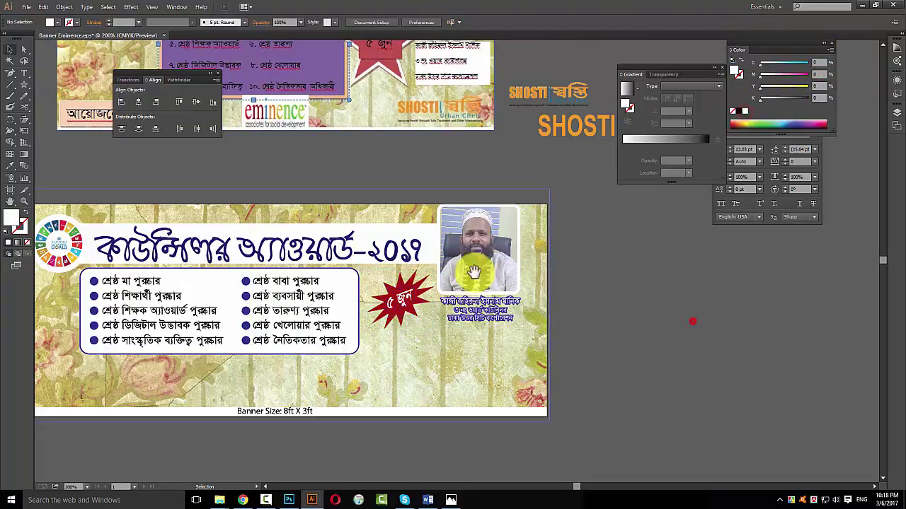
# Zoom in on the red starburst and select it
pyautogui.moveTo(587, 396); pyautogui.dragTo(336, 276)
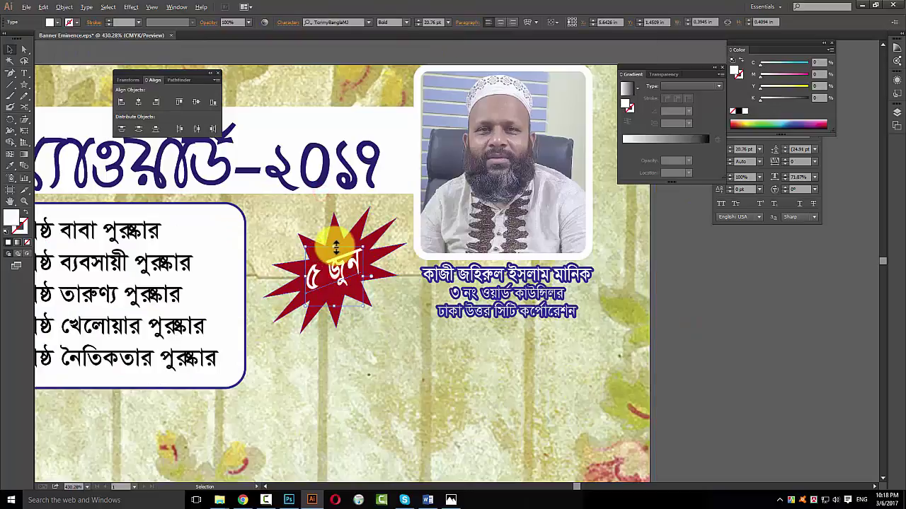
pyautogui.keyDown('alt'); pyautogui.click(441, 304); pyautogui.keyUp('alt')
pyautogui.keyDown('alt'); pyautogui.click(477, 339); pyautogui.keyUp('alt')
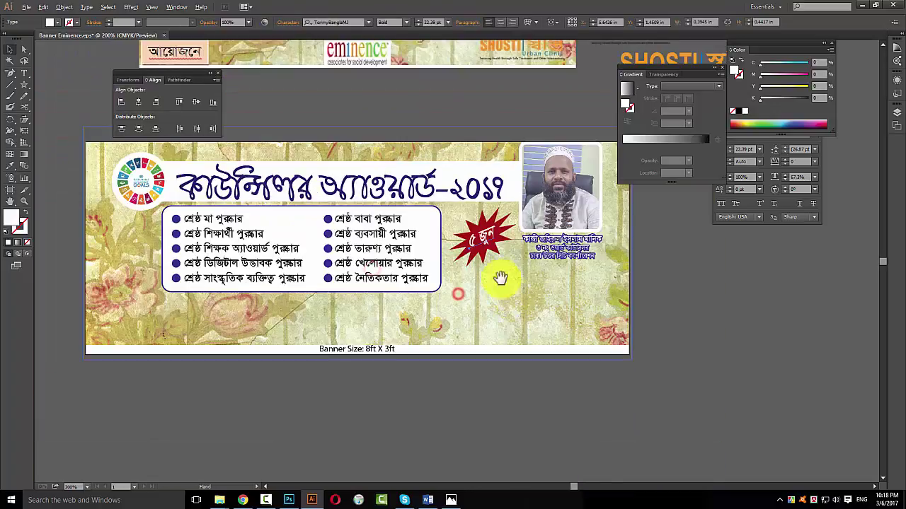
pyautogui.moveTo(430, 185); pyautogui.dragTo(574, 331)
pyautogui.press('v')
pyautogui.click(355, 161)
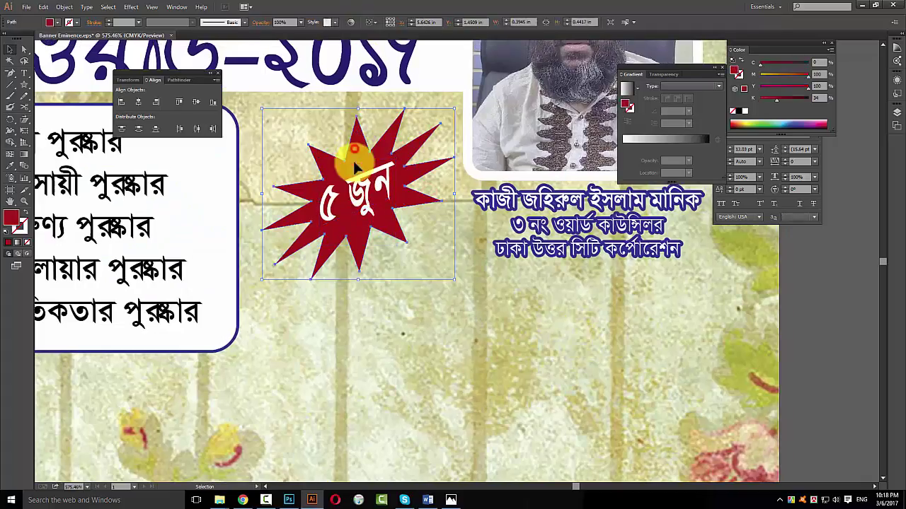
pyautogui.click(131, 7)
pyautogui.moveTo(144, 113)
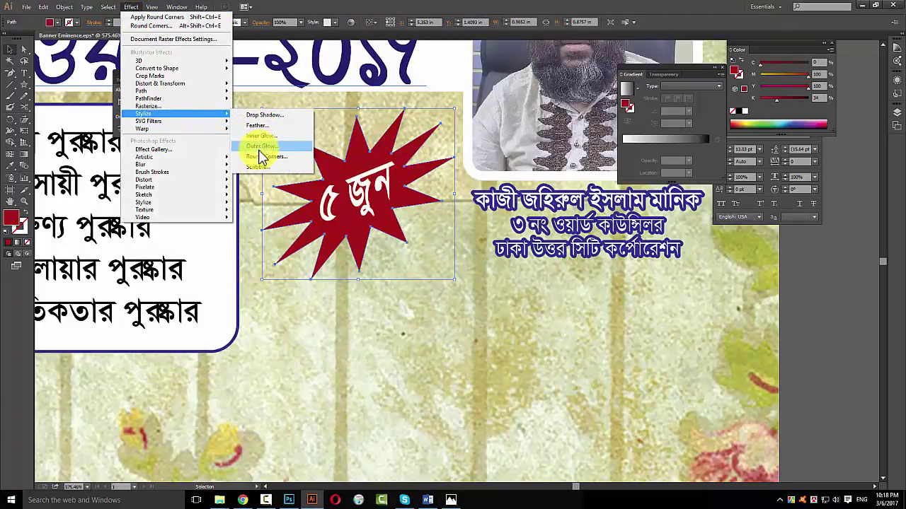
# Try the Round Corners effect on the starburst, then revert to its sharp points
pyautogui.click(264, 156)
pyautogui.click(404, 259)
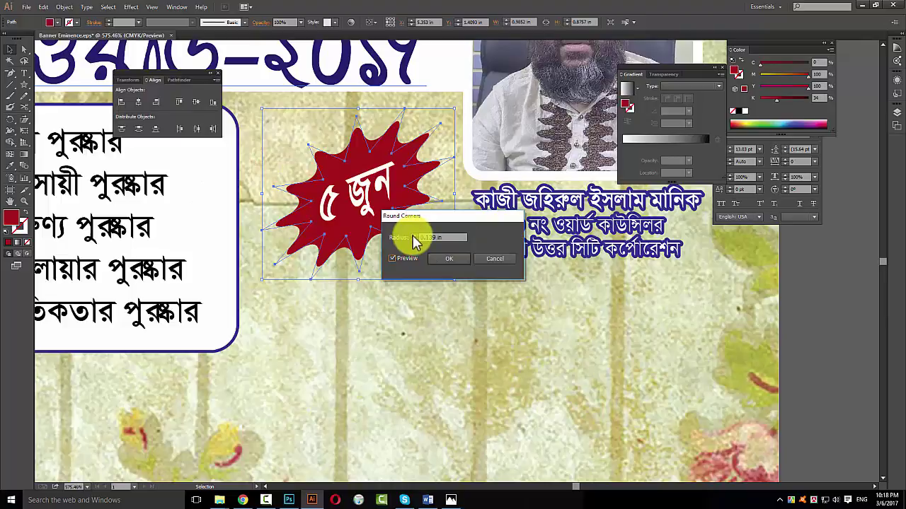
pyautogui.click(415, 239)
pyautogui.write('0.125')
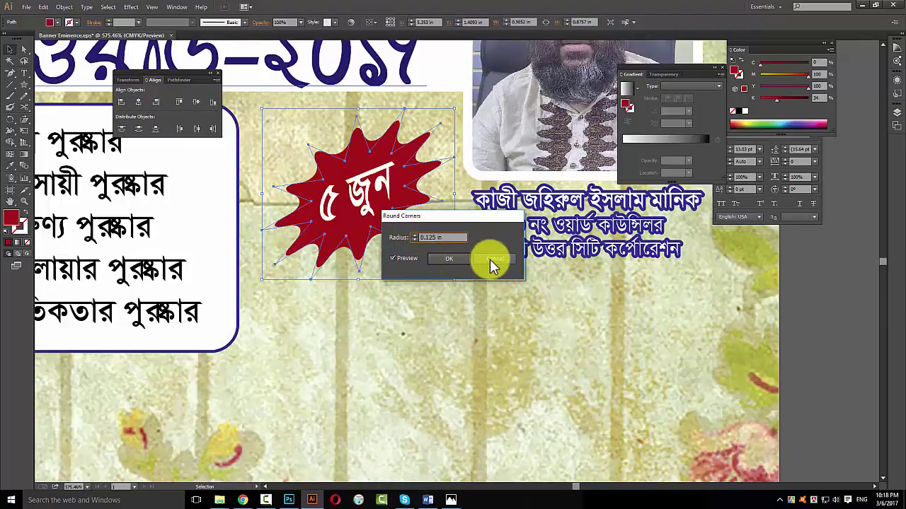
pyautogui.click(458, 258)
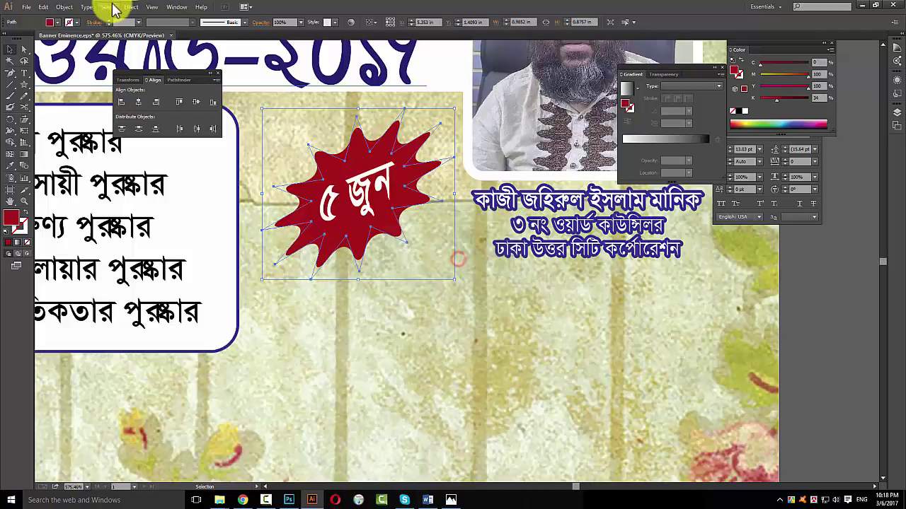
pyautogui.click(71, 10)
pyautogui.click(290, 116)
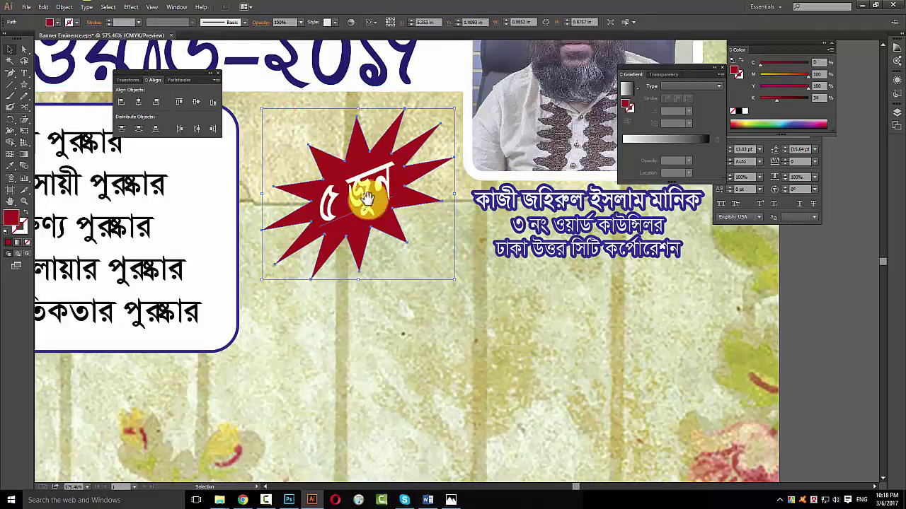
# Fit the whole artboard in the window and save the banner EPS
pyautogui.click(338, 197)
pyautogui.hotkey('ctrl', '0')
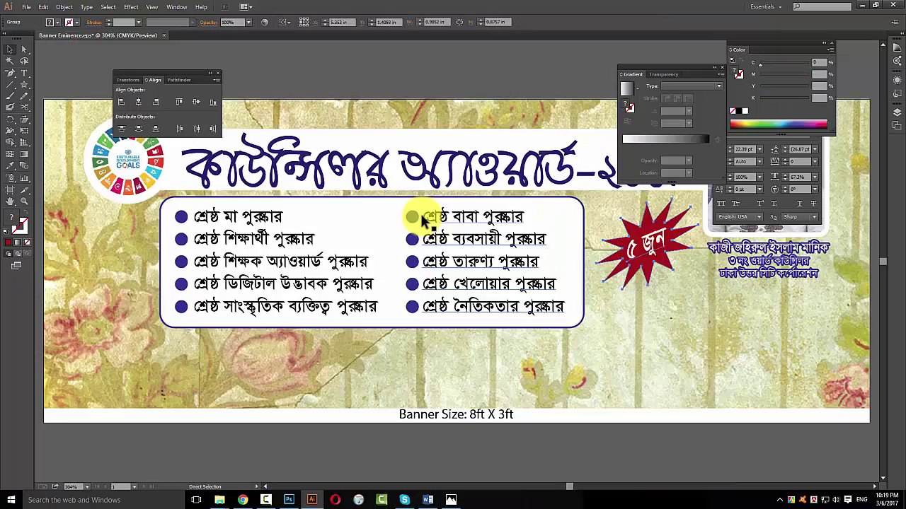
pyautogui.hotkey('ctrl', 's')
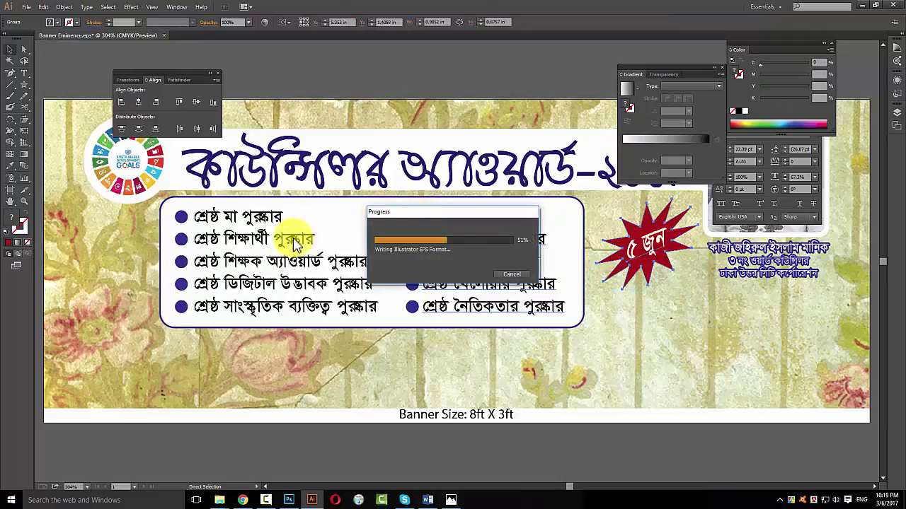
# In Word, widen the organiser text box so the full আয়োজনে shows
pyautogui.click(450, 500)
pyautogui.click(428, 499)
pyautogui.scroll(-2, 119, 361)
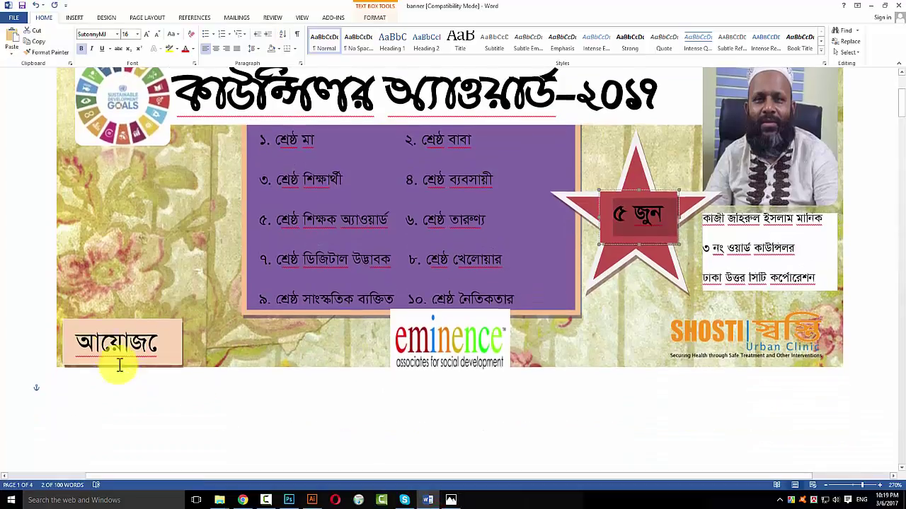
pyautogui.moveTo(76, 343); pyautogui.dragTo(165, 350)
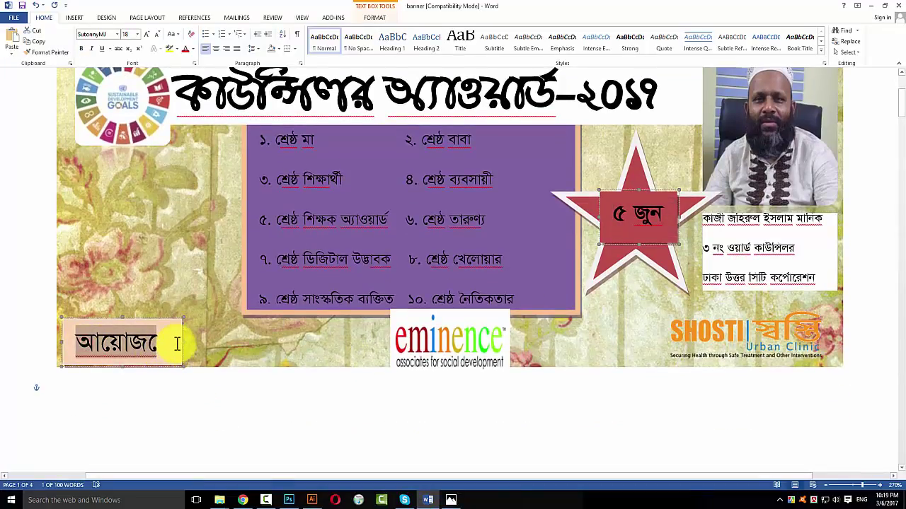
pyautogui.moveTo(184, 342); pyautogui.dragTo(216, 342)
pyautogui.hotkey('ctrl', 'c')
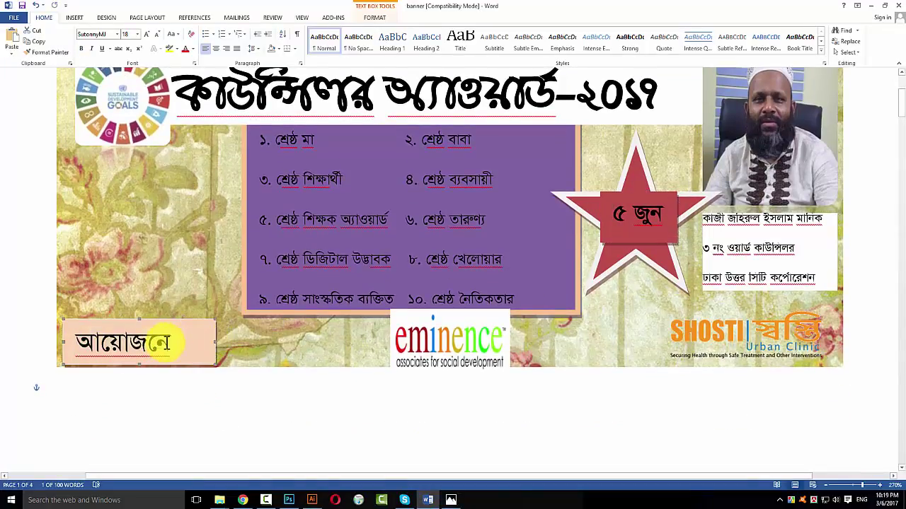
# Paste the word আয়োজনে as text just below the banner
pyautogui.click(311, 499)
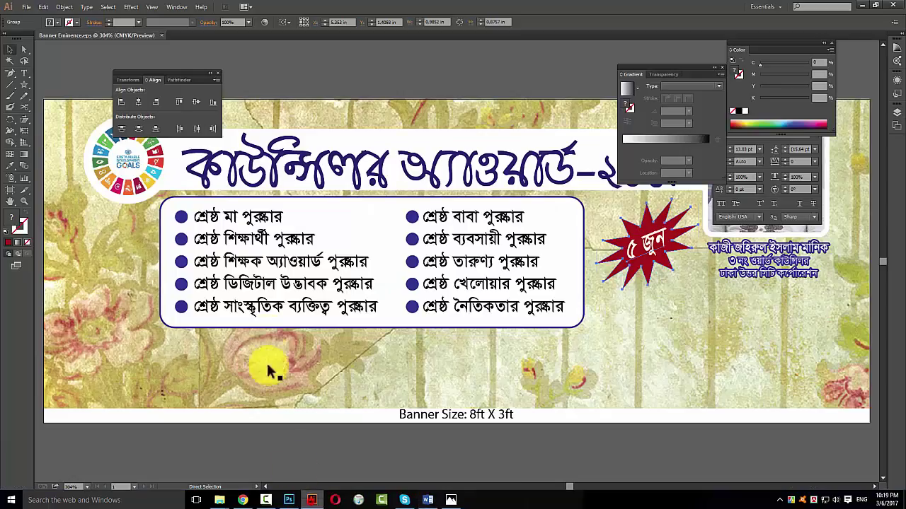
pyautogui.press('v')
pyautogui.press('t')
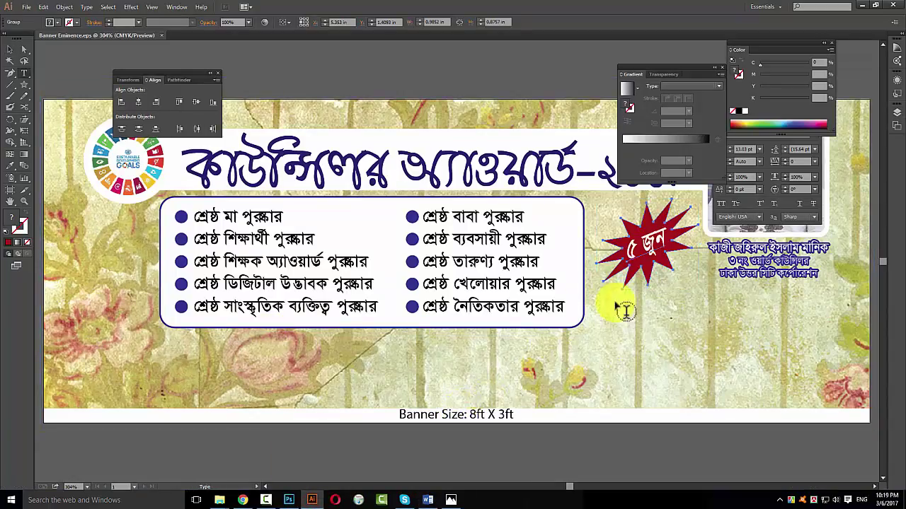
pyautogui.click(401, 453)
pyautogui.hotkey('ctrl', 'v')
pyautogui.press('Escape')
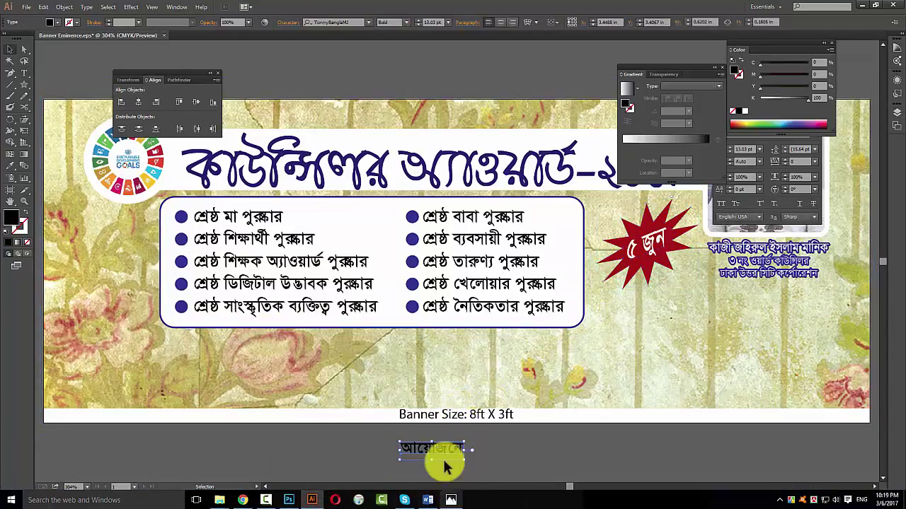
pyautogui.doubleClick(453, 451)
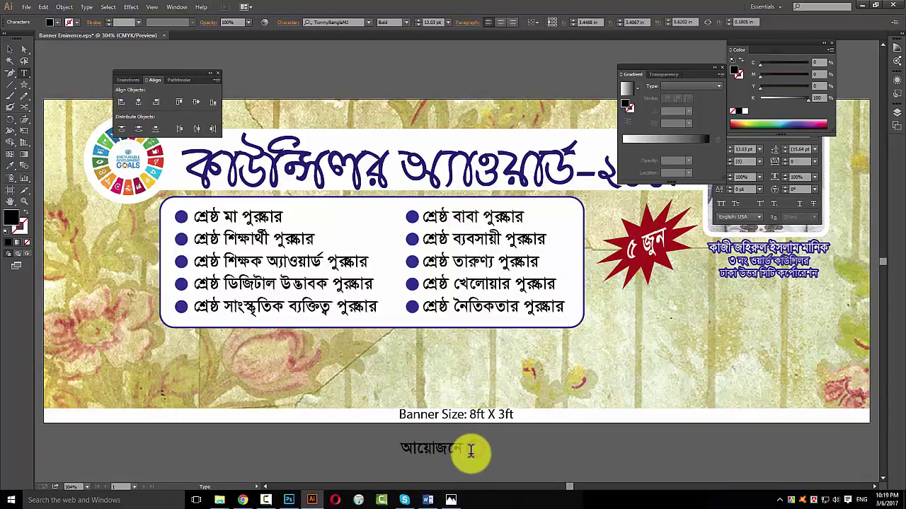
pyautogui.press('Escape')
pyautogui.hotkey('ctrl', '-')
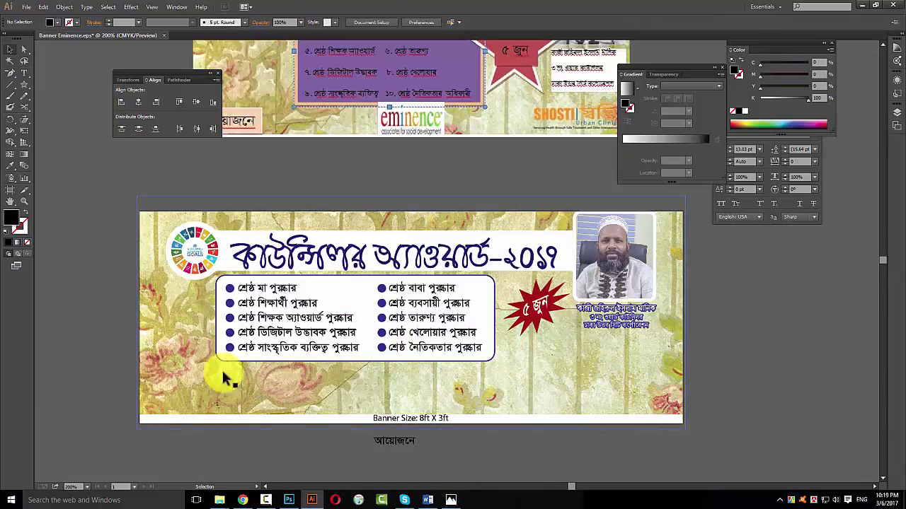
# Draw a dark blue bar (C100 M100 Y0 K0) across the banner's bottom edge
pyautogui.press('a')
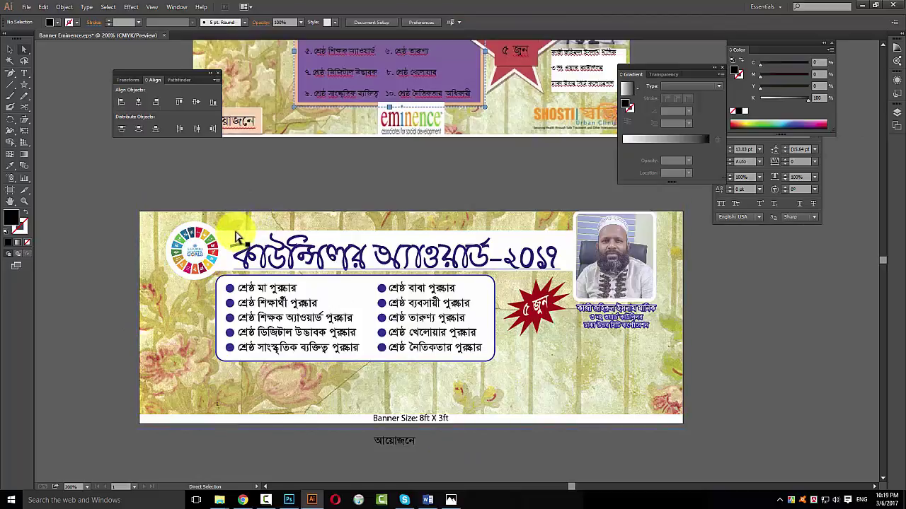
pyautogui.press('m')
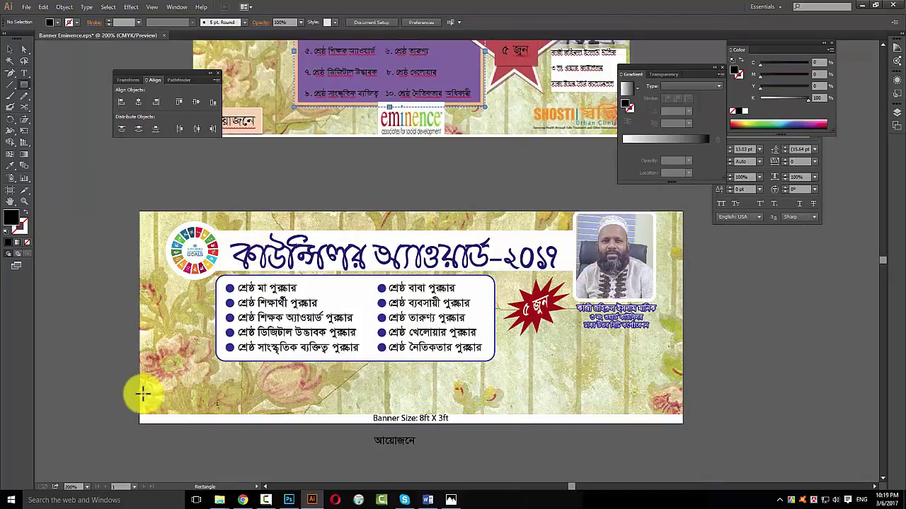
pyautogui.moveTo(139, 394); pyautogui.dragTo(683, 415)
pyautogui.press('v')
pyautogui.press('i')
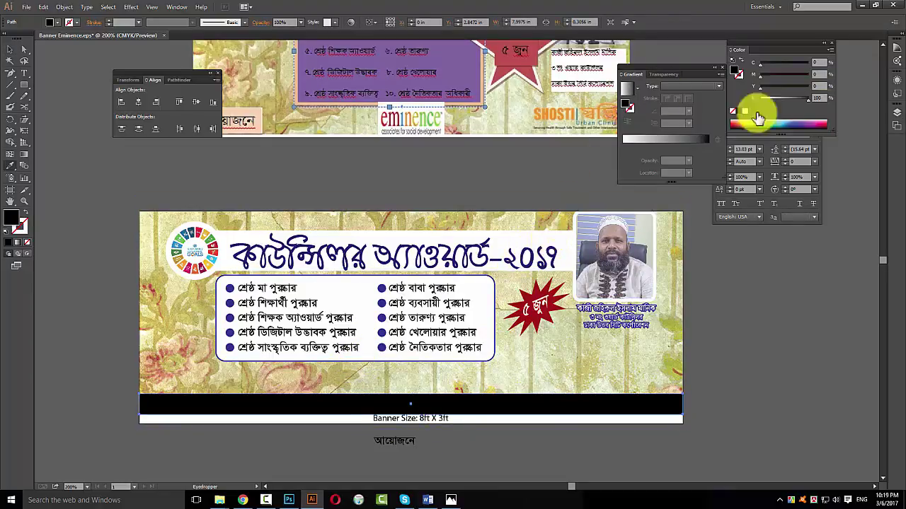
pyautogui.moveTo(773, 99); pyautogui.dragTo(760, 99)
pyautogui.moveTo(760, 62)
pyautogui.mouseDown()
pyautogui.moveTo(808, 62)
pyautogui.moveTo(808, 73)
pyautogui.mouseUp()
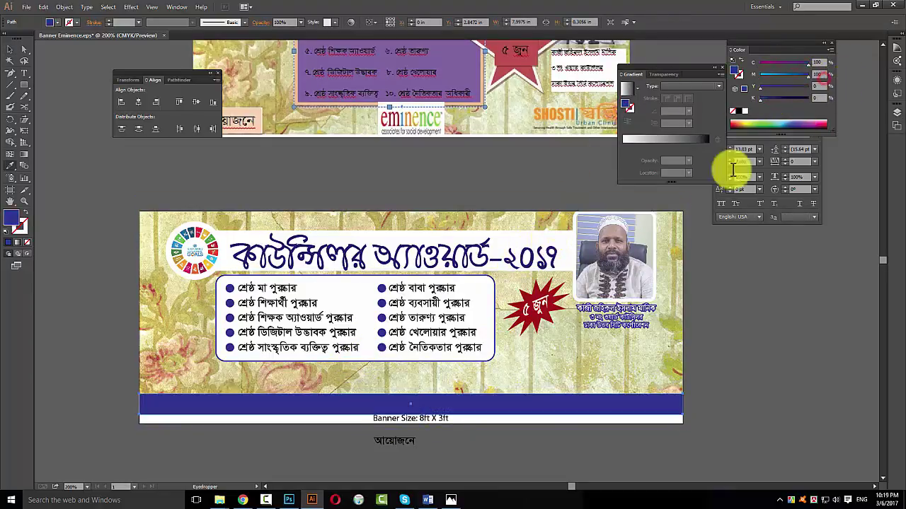
pyautogui.press('v')
pyautogui.keyDown('shift'); pyautogui.click(566, 375); pyautogui.keyUp('shift')
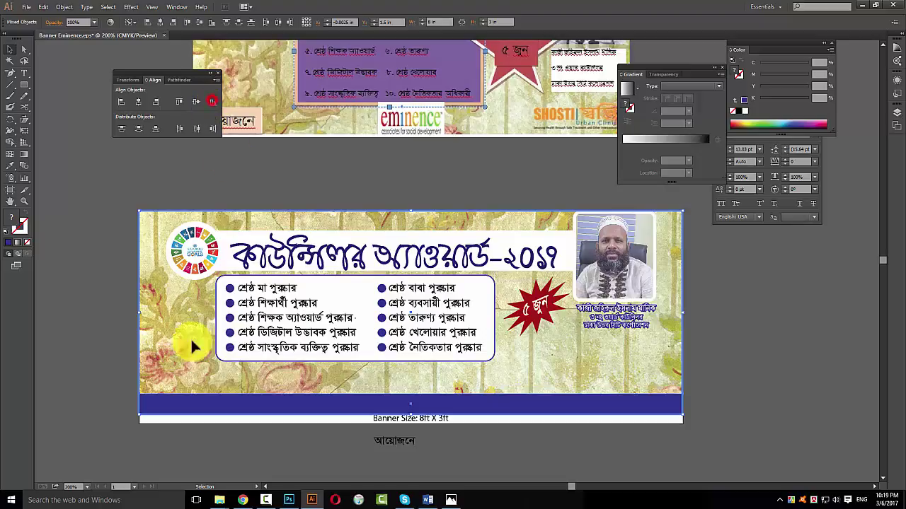
pyautogui.click(120, 357)
# Move আয়োজনে onto the blue footer bar and make it white
pyautogui.moveTo(388, 447)
pyautogui.mouseDown()
pyautogui.moveTo(168, 402)
pyautogui.moveTo(160, 415)
pyautogui.mouseUp()
pyautogui.scroll(5, 269, 469)
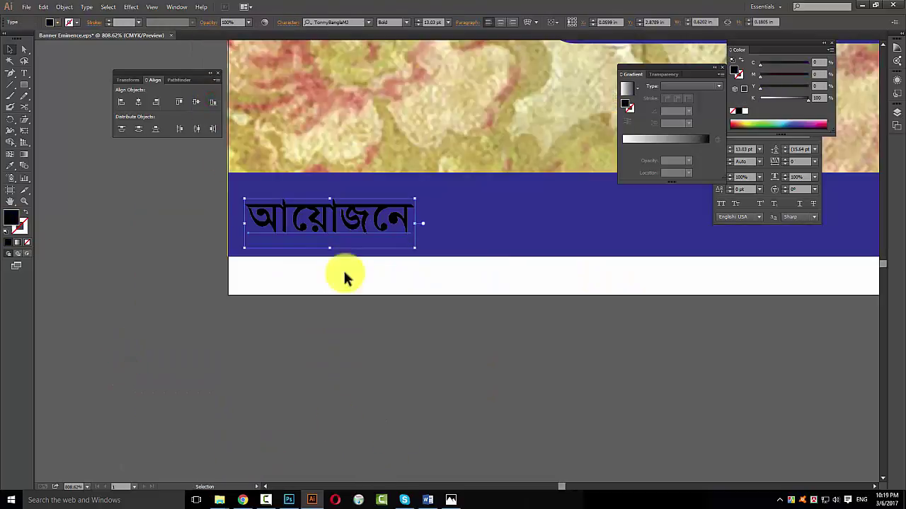
pyautogui.click(746, 111)
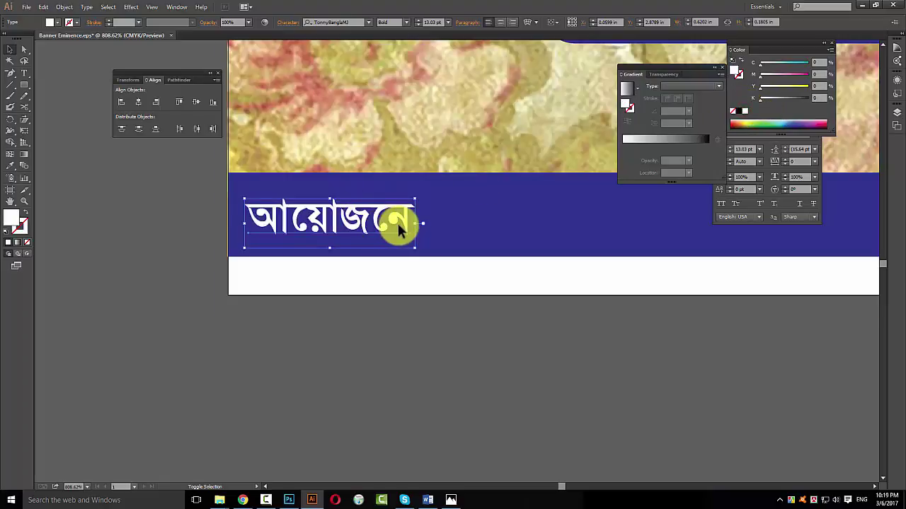
pyautogui.moveTo(416, 224); pyautogui.dragTo(421, 224)
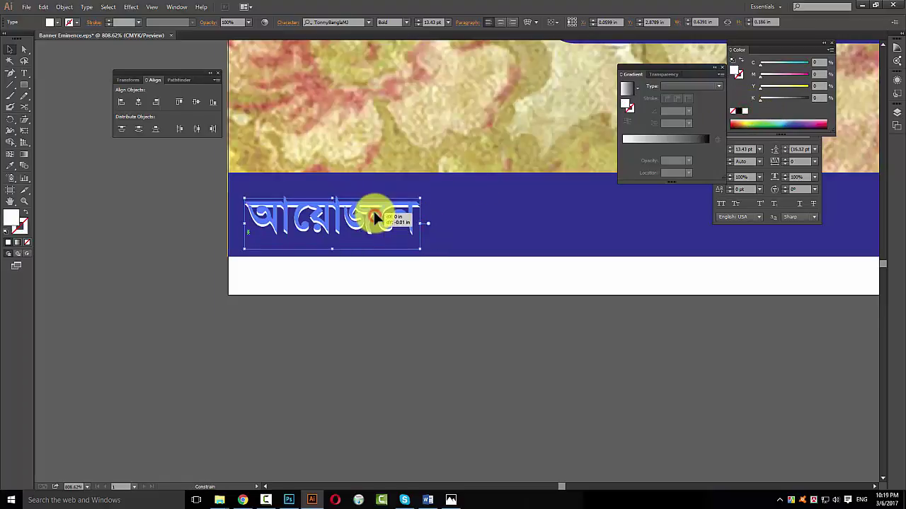
pyautogui.keyDown('alt'); pyautogui.click(566, 252); pyautogui.keyUp('alt')
pyautogui.keyDown('alt'); pyautogui.click(566, 252); pyautogui.keyUp('alt')
pyautogui.press('v')
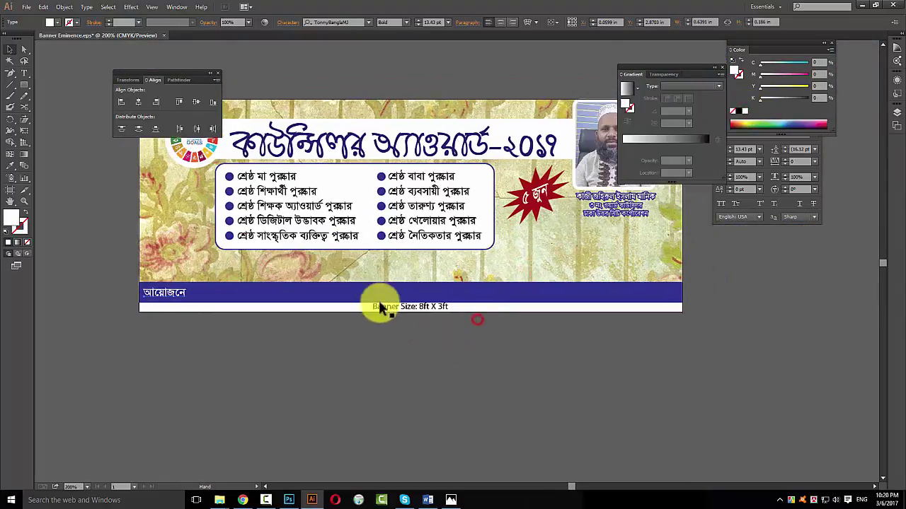
# Try fitting the eminence logo into the blue bar, undo it, and save the EPS
pyautogui.click(368, 290)
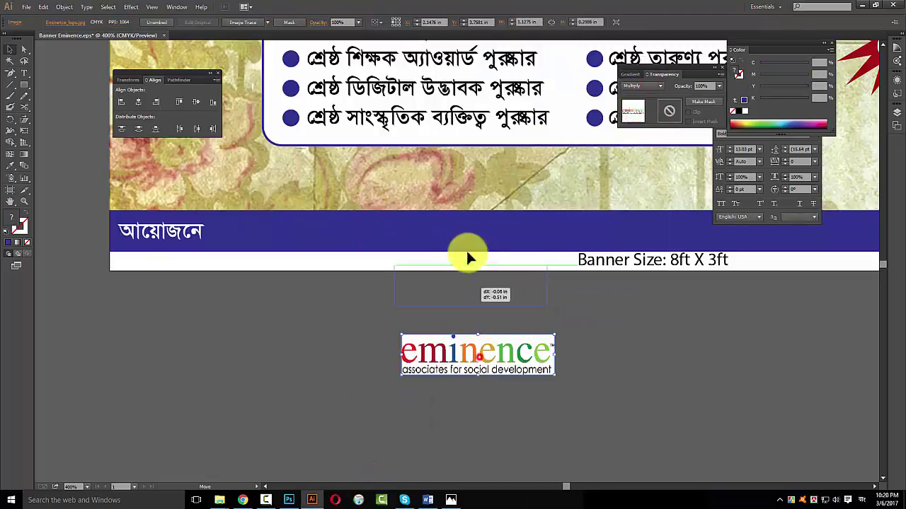
pyautogui.moveTo(467, 259); pyautogui.dragTo(485, 232)
pyautogui.moveTo(546, 228); pyautogui.dragTo(533, 228)
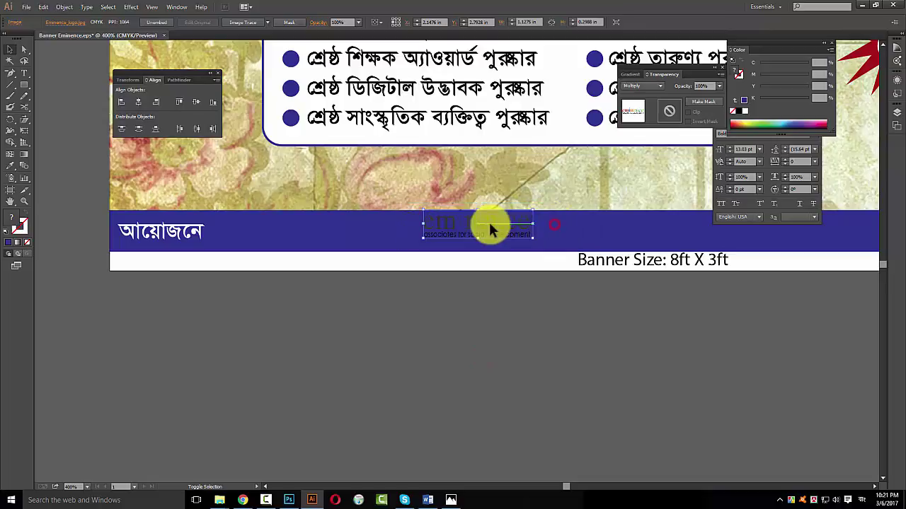
pyautogui.hotkey('ctrl', 'z')
pyautogui.hotkey('ctrl', 'z')
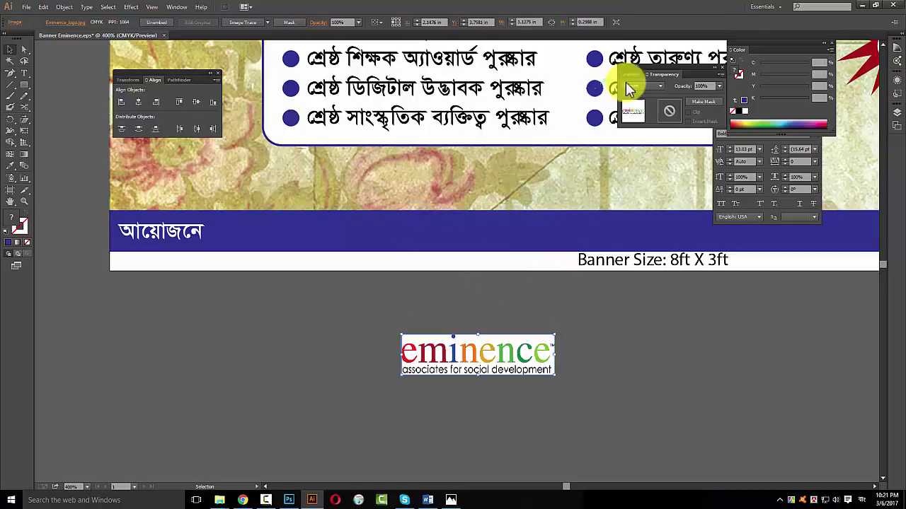
pyautogui.click(644, 86)
pyautogui.click(641, 96)
pyautogui.click(643, 377)
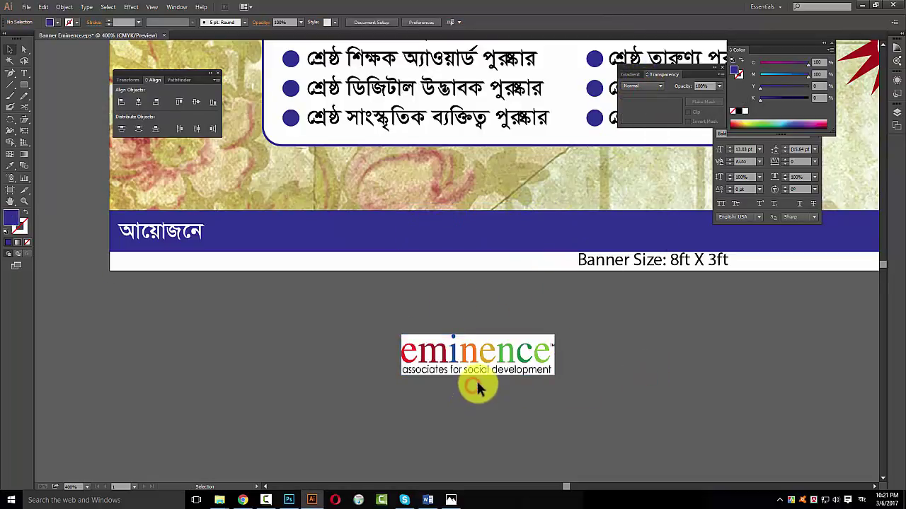
pyautogui.hotkey('ctrl', 's')
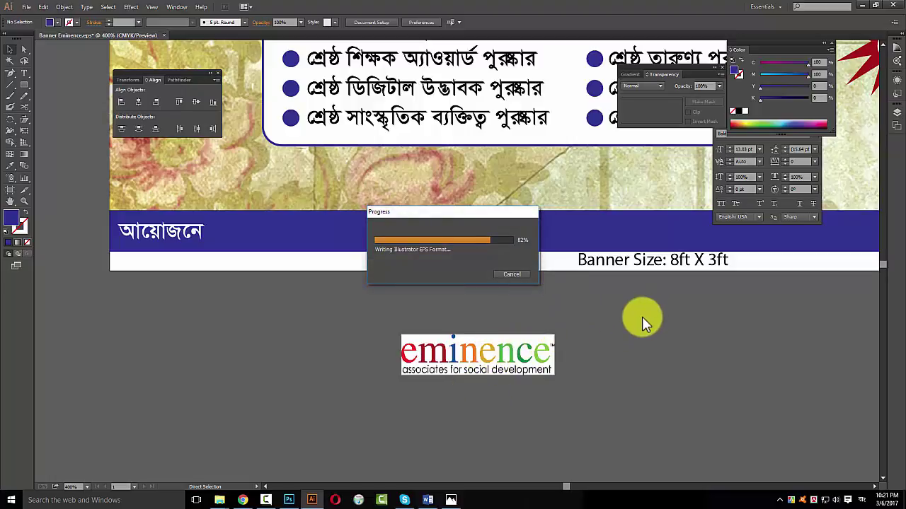
pyautogui.hotkey('ctrl', '-')
pyautogui.hotkey('ctrl', '-')
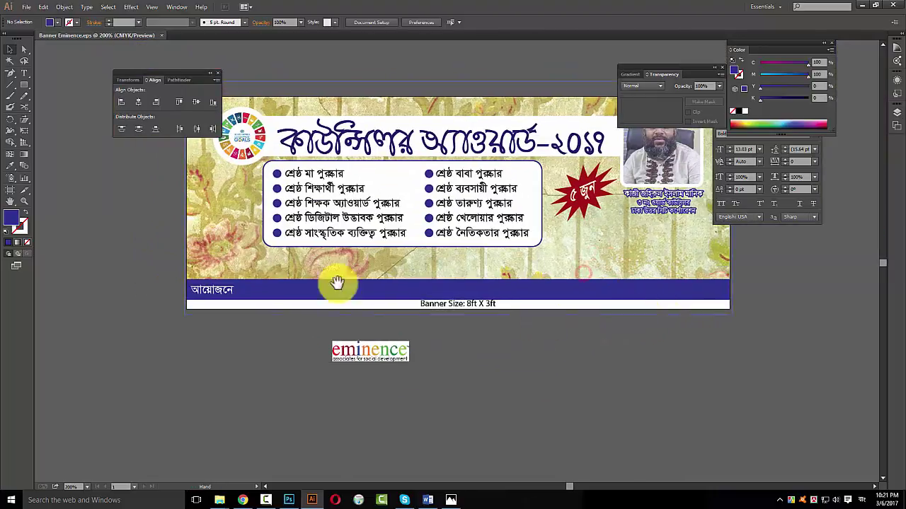
# Draw a rounded rectangle covering the eminence logo
pyautogui.moveTo(222, 257); pyautogui.dragTo(480, 335)
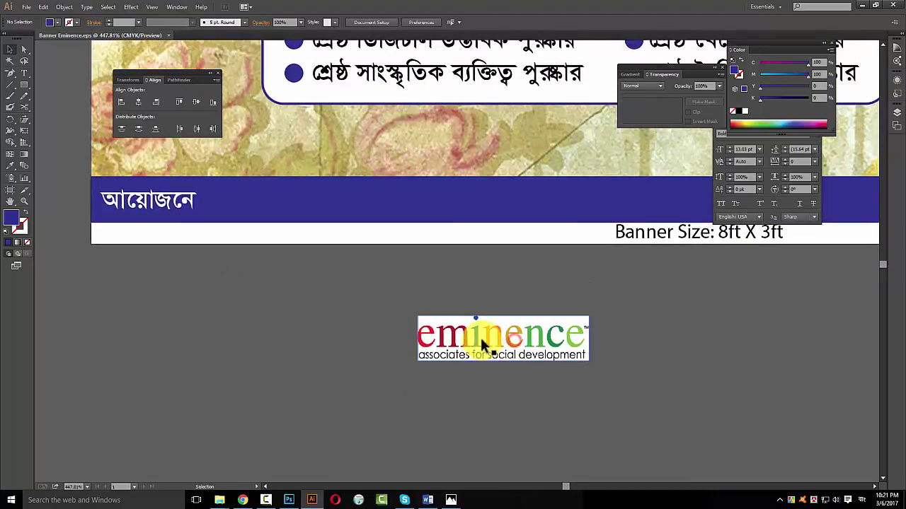
pyautogui.click(481, 343)
pyautogui.moveTo(24, 85)
pyautogui.mouseDown()
pyautogui.moveTo(65, 116)
pyautogui.moveTo(78, 95)
pyautogui.mouseUp()
pyautogui.moveTo(343, 266); pyautogui.dragTo(692, 430)
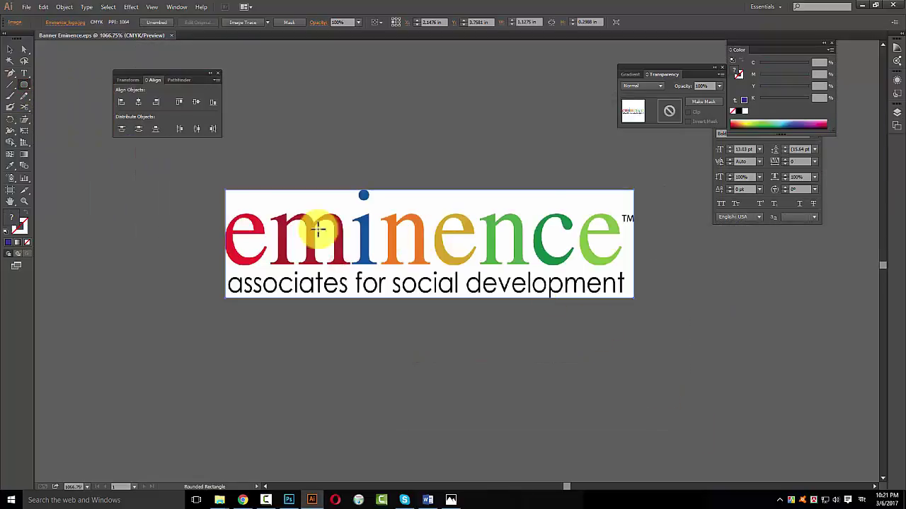
pyautogui.moveTo(219, 191)
pyautogui.mouseDown()
pyautogui.moveTo(571, 294)
pyautogui.moveTo(635, 297)
pyautogui.mouseUp()
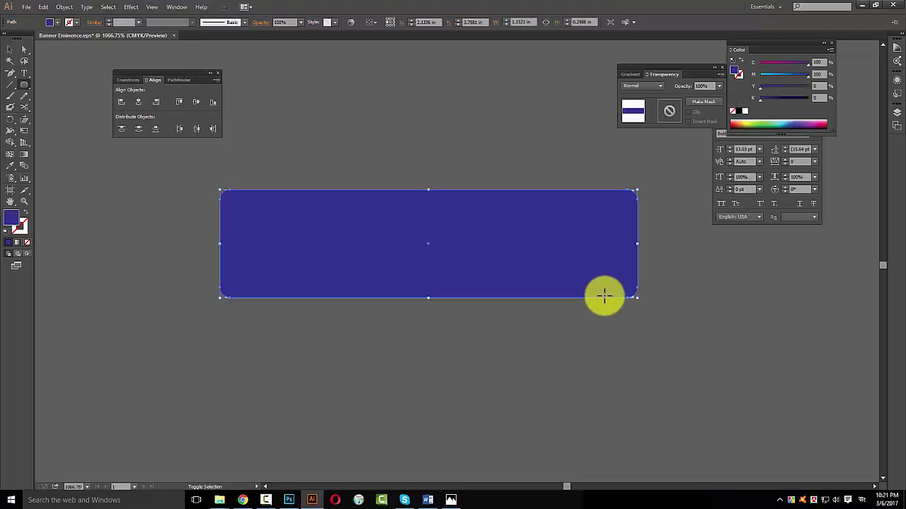
pyautogui.hotkey('ctrl', 'shift', 'n')
pyautogui.press('Escape')
pyautogui.hotkey('ctrl', 'shift', 'b')
pyautogui.hotkey('ctrl', '7')
pyautogui.press('v')
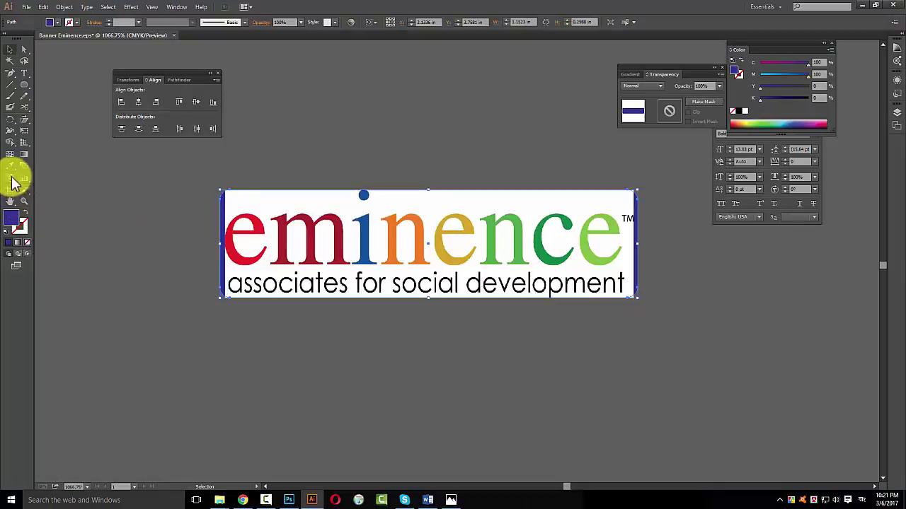
# Clip the logo to the rounded rectangle with Ctrl+7 and give it a white fill
pyautogui.click(14, 183)
pyautogui.click(250, 199)
pyautogui.click(10, 51)
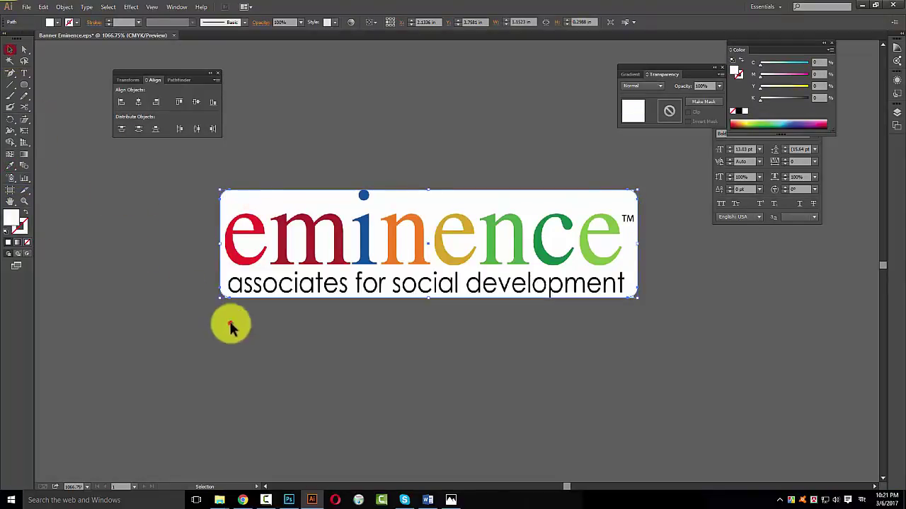
pyautogui.click(230, 325)
pyautogui.click(222, 198)
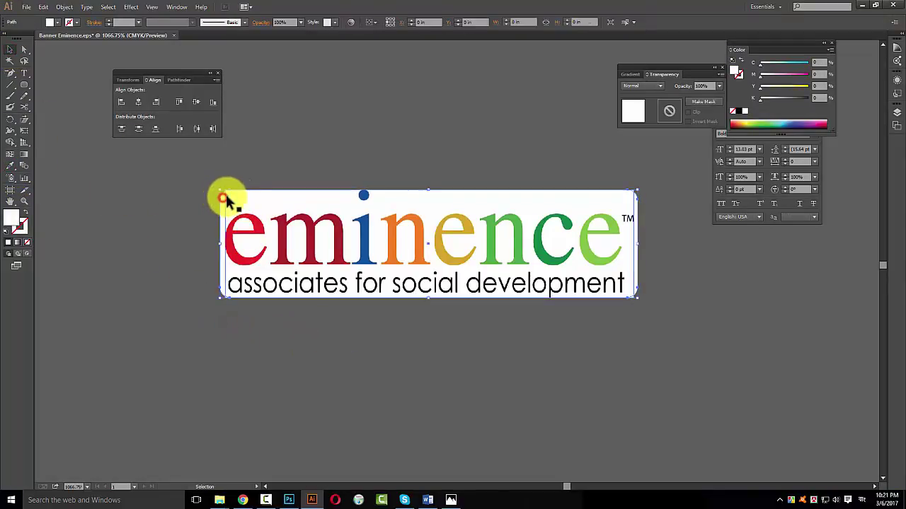
pyautogui.hotkey('ctrl', '7')
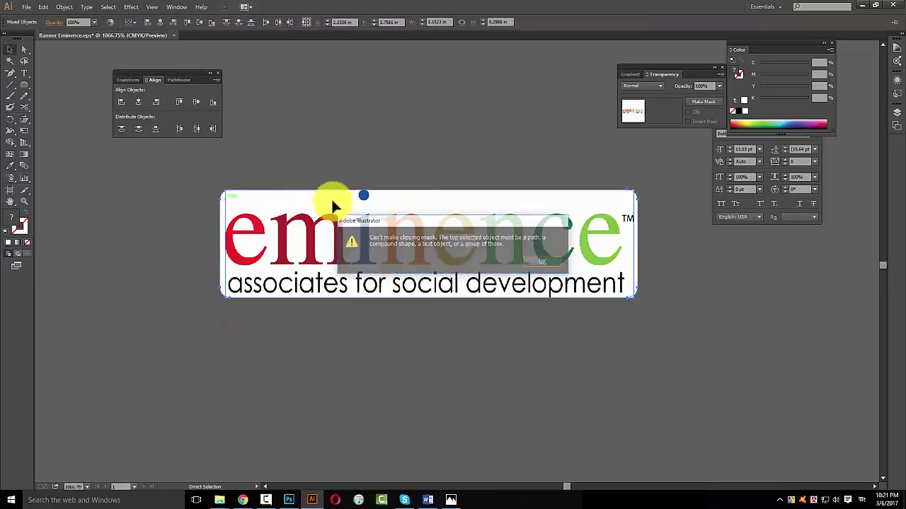
pyautogui.press('Return')
pyautogui.click(335, 125)
pyautogui.click(293, 225)
pyautogui.hotkey('ctrl', '7')
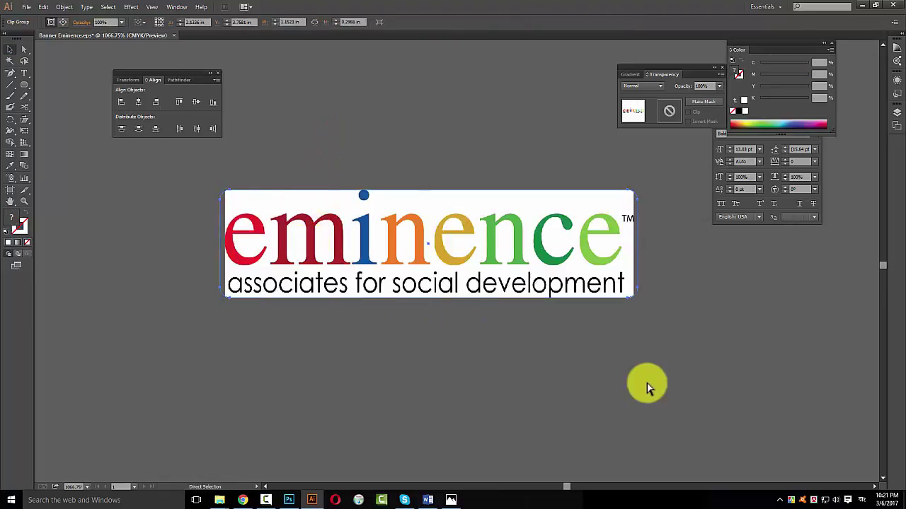
pyautogui.click(742, 100)
pyautogui.click(669, 364)
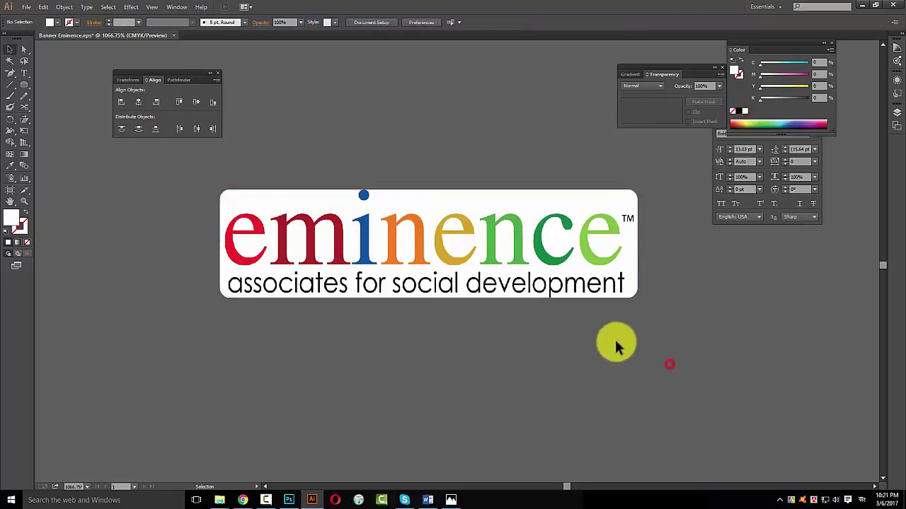
# Move the rounded eminence logo up onto the blue footer bar
pyautogui.click(474, 249)
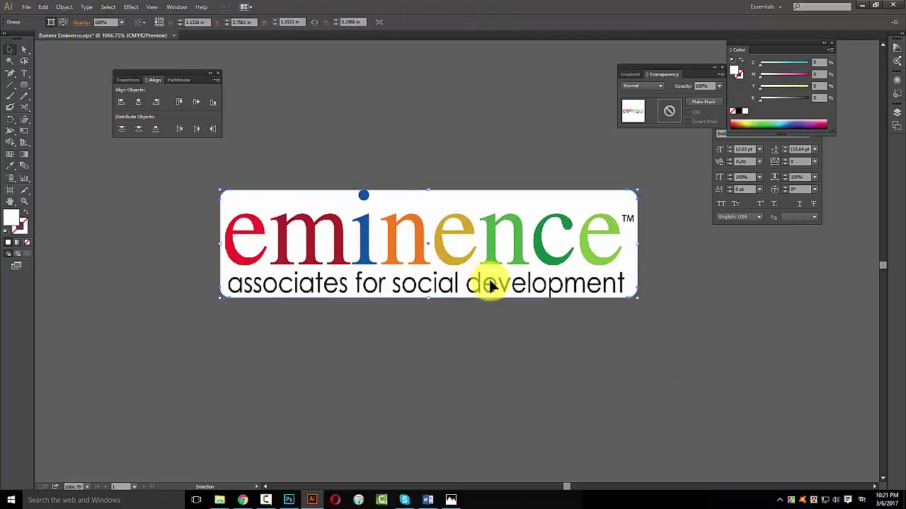
pyautogui.keyDown('ctrl'); pyautogui.keyDown('alt'); pyautogui.click(491, 231); pyautogui.keyUp('alt'); pyautogui.keyUp('ctrl')
pyautogui.keyDown('ctrl'); pyautogui.keyDown('alt'); pyautogui.click(491, 229); pyautogui.keyUp('alt'); pyautogui.keyUp('ctrl')
pyautogui.moveTo(446, 335)
pyautogui.mouseDown()
pyautogui.moveTo(446, 242)
pyautogui.moveTo(330, 208)
pyautogui.mouseUp()
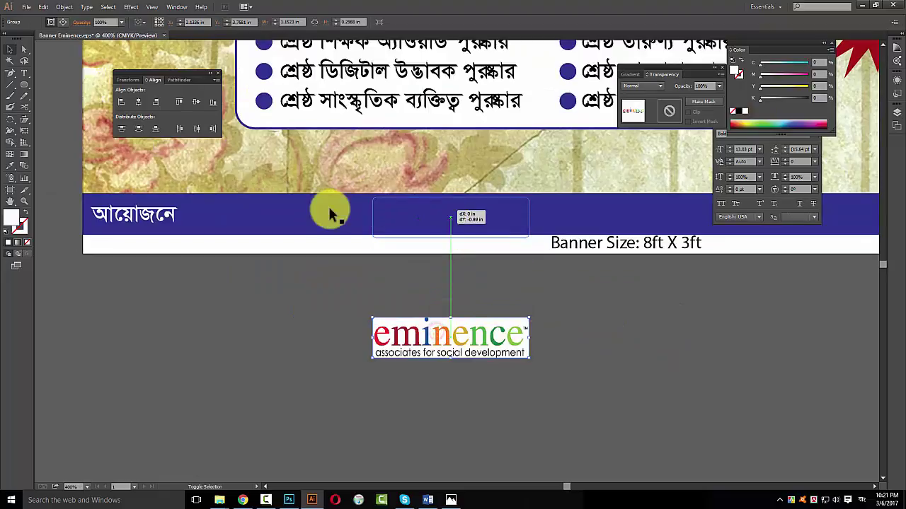
# Centre the eminence logo horizontally on the blue footer bar
pyautogui.click(409, 310)
pyautogui.click(397, 234)
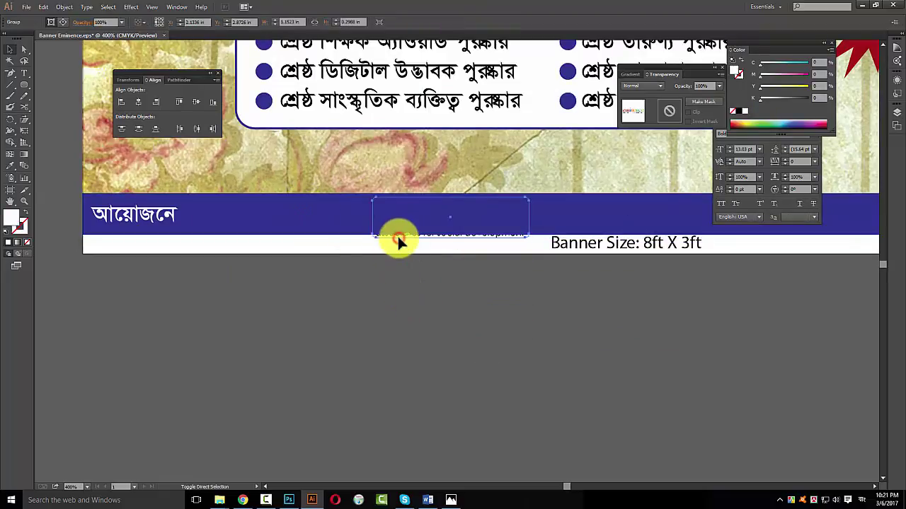
pyautogui.keyDown('shift'); pyautogui.click(312, 208); pyautogui.keyUp('shift')
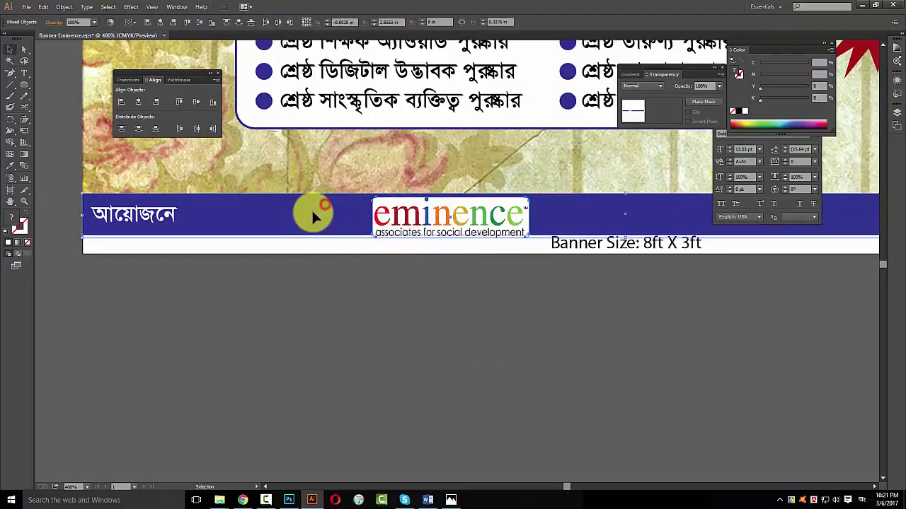
pyautogui.click(140, 101)
pyautogui.click(325, 318)
pyautogui.moveTo(503, 309); pyautogui.dragTo(313, 334)
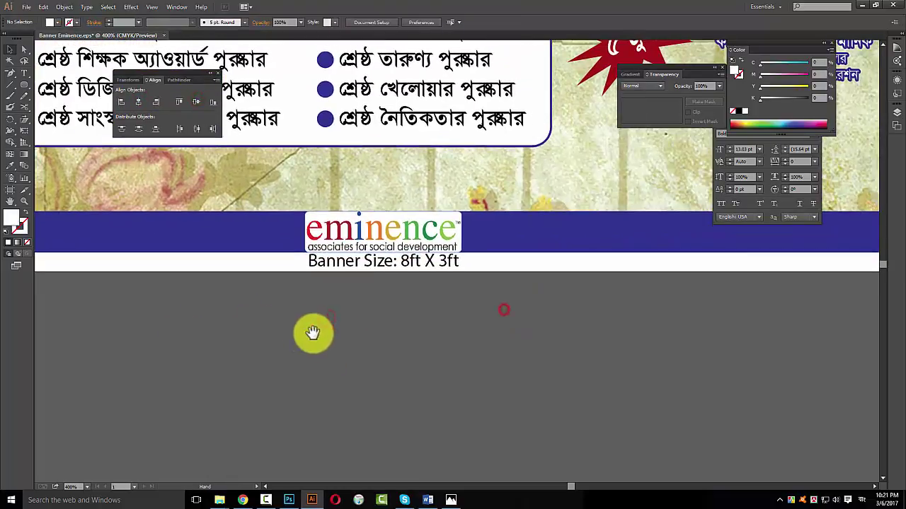
pyautogui.click(372, 265)
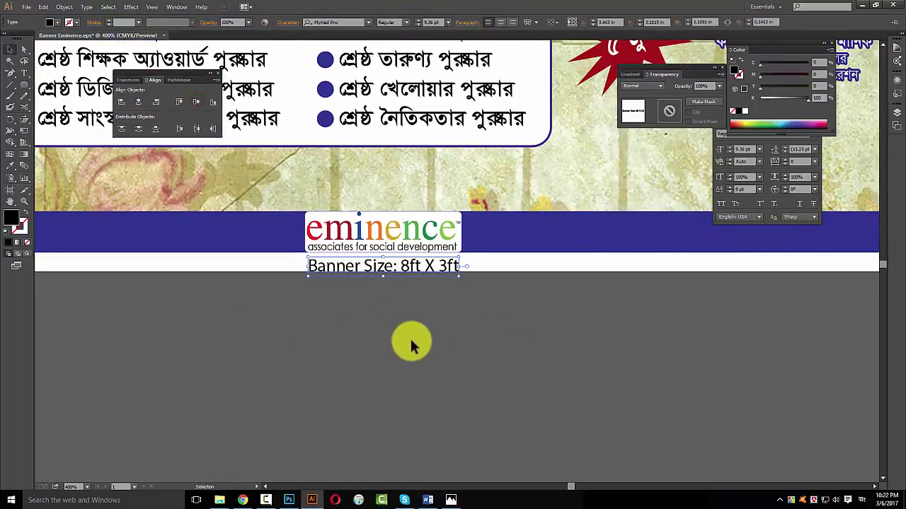
pyautogui.click(390, 348)
# Copy the orange SHOSTI logo from the upper artboard onto the lower banner's footer
pyautogui.scroll(2, 382, 318)
pyautogui.click(375, 287)
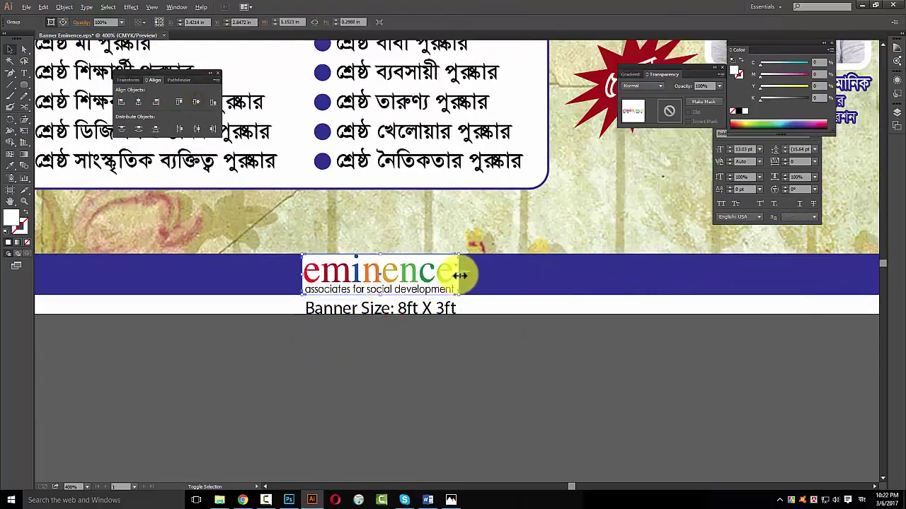
pyautogui.click(485, 347)
pyautogui.keyDown('ctrl'); pyautogui.keyDown('alt'); pyautogui.click(473, 285); pyautogui.keyUp('alt'); pyautogui.keyUp('ctrl')
pyautogui.keyDown('ctrl'); pyautogui.keyDown('alt'); pyautogui.click(474, 283); pyautogui.keyUp('alt'); pyautogui.keyUp('ctrl')
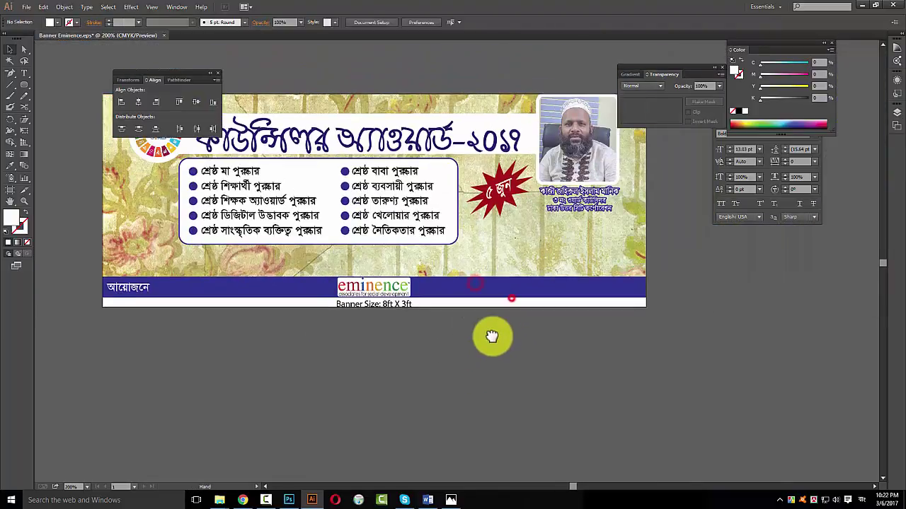
pyautogui.moveTo(495, 219); pyautogui.dragTo(488, 423)
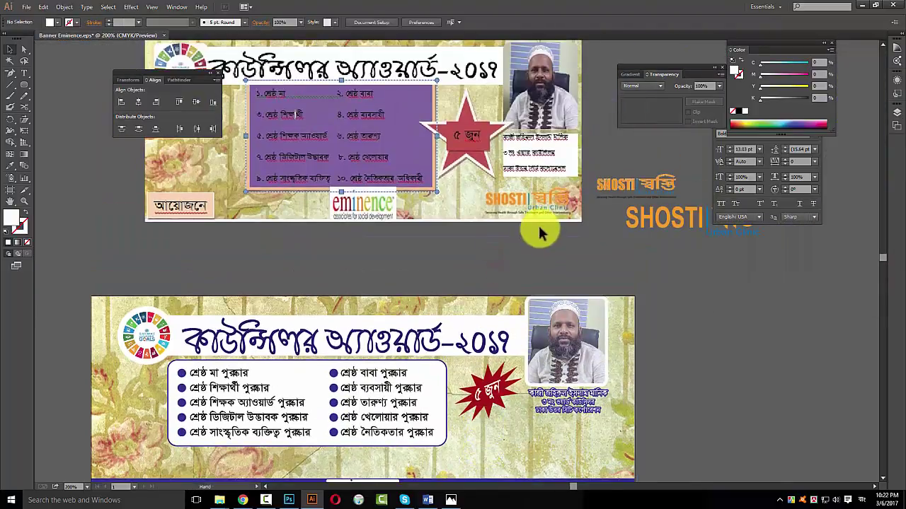
pyautogui.click(672, 220)
pyautogui.moveTo(654, 234)
pyautogui.mouseDown()
pyautogui.moveTo(701, 419)
pyautogui.moveTo(622, 236)
pyautogui.moveTo(511, 216)
pyautogui.moveTo(417, 306)
pyautogui.mouseUp()
pyautogui.press('z')
pyautogui.moveTo(461, 343); pyautogui.dragTo(341, 252)
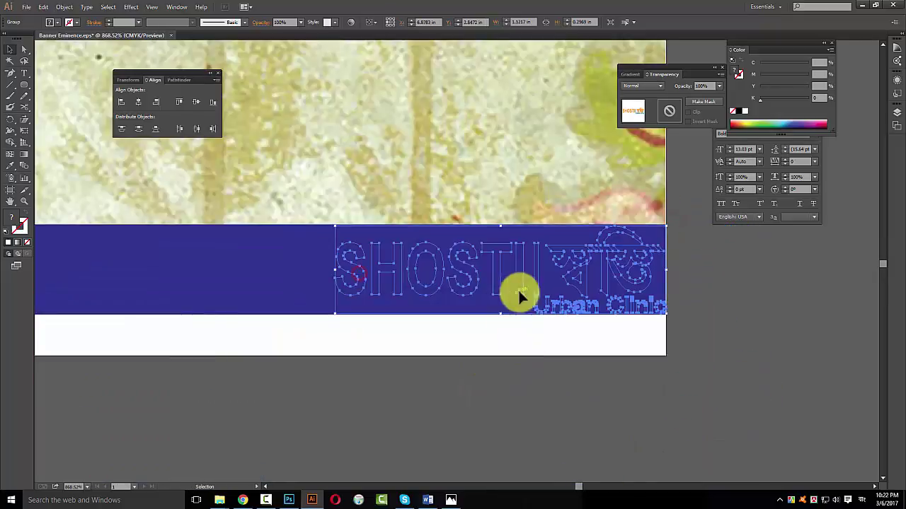
# Make the copied logo white and place it, slightly enlarged, at the footer's right edge
pyautogui.click(744, 111)
pyautogui.click(717, 307)
pyautogui.keyDown('ctrl'); pyautogui.keyDown('alt'); pyautogui.click(406, 289); pyautogui.keyUp('alt'); pyautogui.keyUp('ctrl')
pyautogui.moveTo(360, 242); pyautogui.dragTo(479, 313)
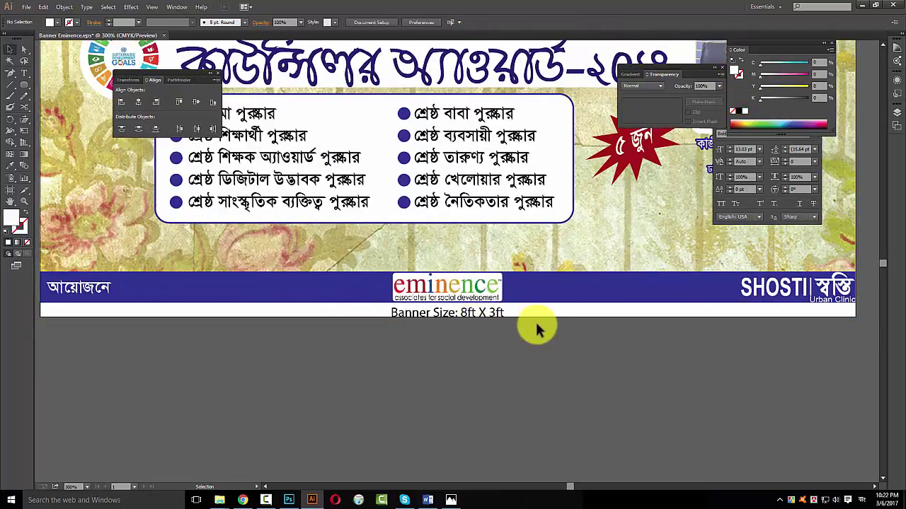
pyautogui.moveTo(536, 332); pyautogui.dragTo(389, 337)
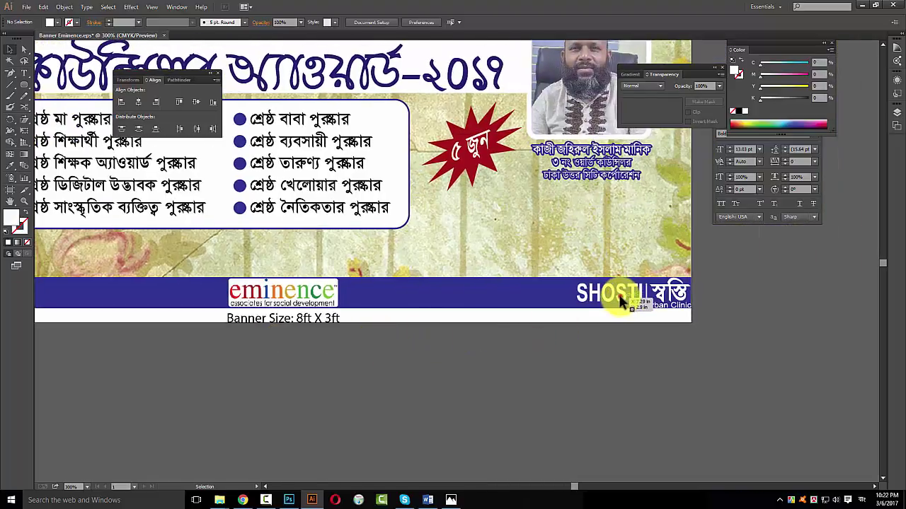
pyautogui.moveTo(620, 300)
pyautogui.mouseDown()
pyautogui.moveTo(678, 302)
pyautogui.moveTo(687, 293)
pyautogui.mouseUp()
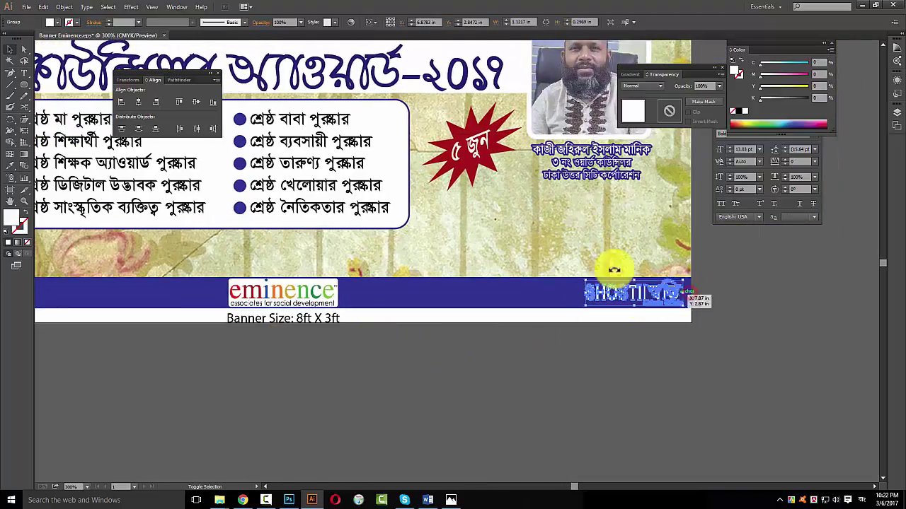
pyautogui.keyDown('alt'); pyautogui.scroll(5, 680, 304); pyautogui.keyUp('alt')
pyautogui.moveTo(655, 257); pyautogui.dragTo(657, 252)
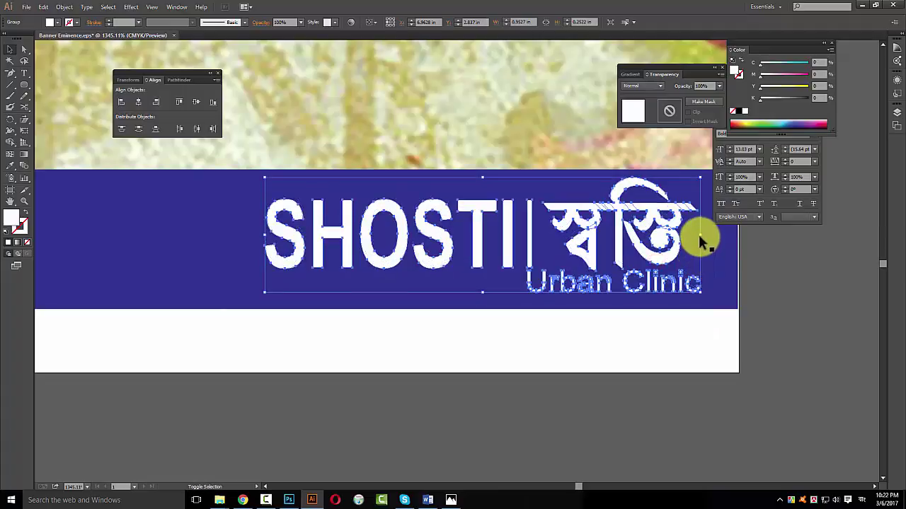
pyautogui.click(563, 382)
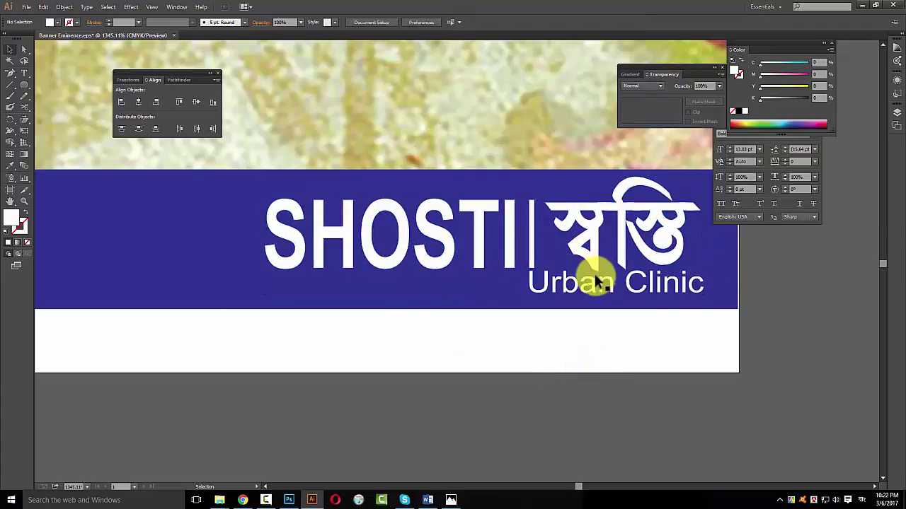
# Switch to outline view and select just the SHOSTI letters of the footer logo
pyautogui.click(590, 282)
pyautogui.rightClick(592, 280)
pyautogui.click(517, 334)
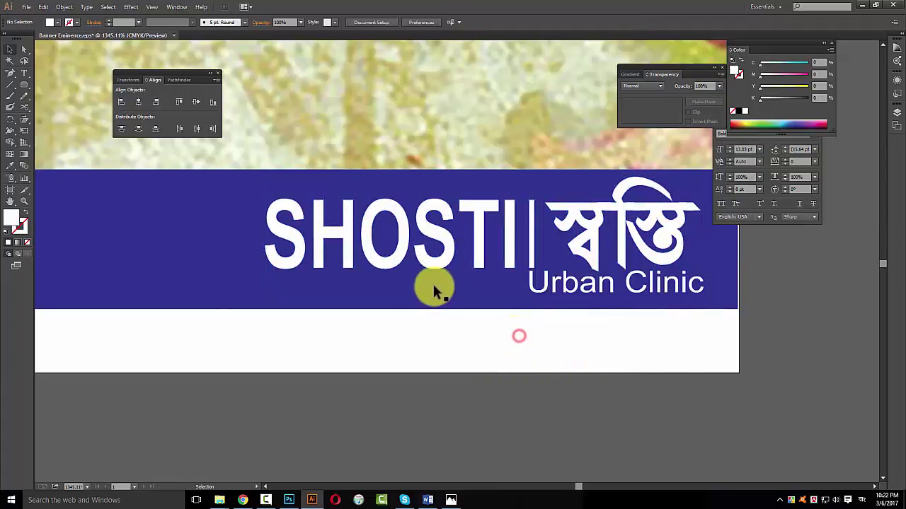
pyautogui.hotkey('ctrl', 'y')
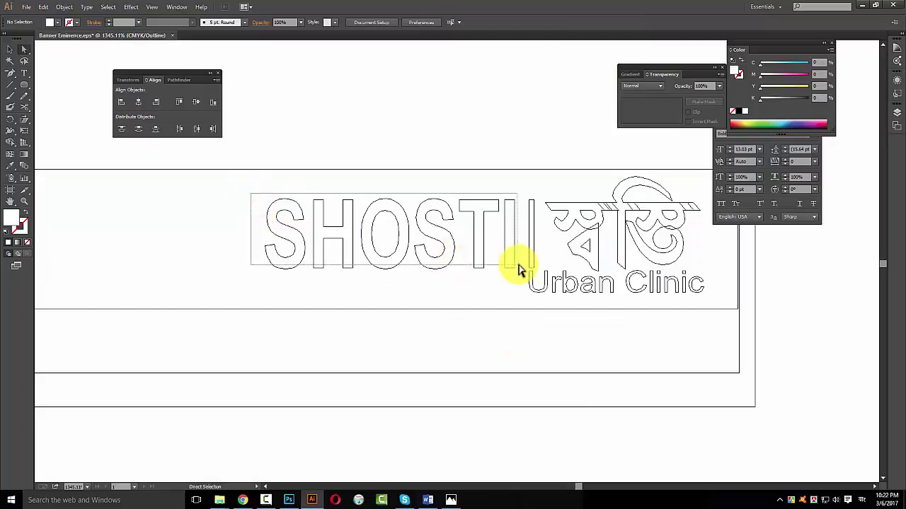
pyautogui.moveTo(250, 194); pyautogui.dragTo(519, 269)
pyautogui.press('i')
pyautogui.press('a')
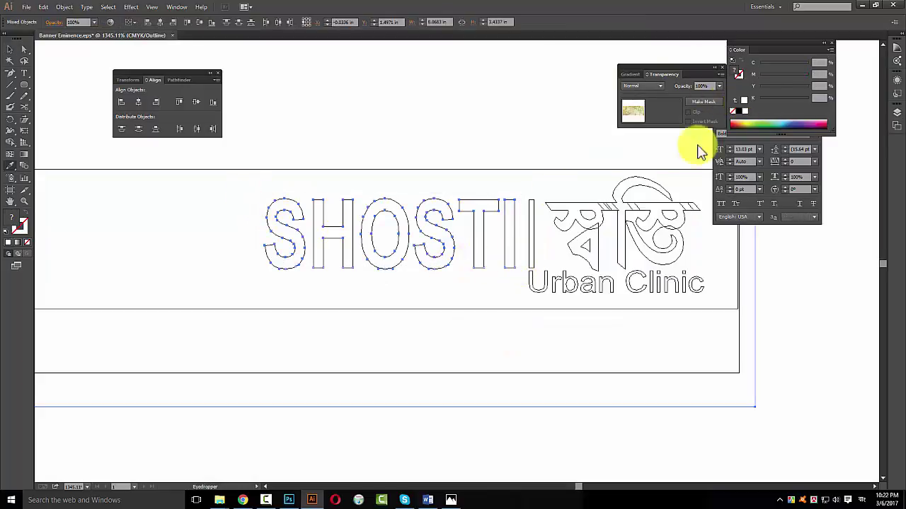
pyautogui.keyDown('ctrl'); pyautogui.keyDown('alt'); pyautogui.click(521, 137); pyautogui.keyUp('alt'); pyautogui.keyUp('ctrl')
pyautogui.keyDown('ctrl'); pyautogui.keyDown('alt'); pyautogui.click(469, 318); pyautogui.keyUp('alt'); pyautogui.keyUp('ctrl')
# Colour the SHOSTI letters orange with the Eyedropper, sampling the original logo
pyautogui.hotkey('ctrl', 'y')
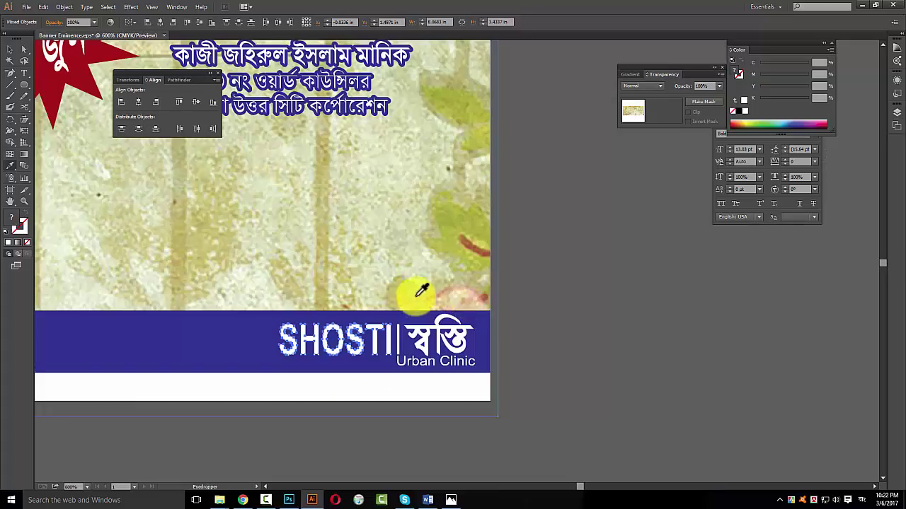
pyautogui.keyDown('ctrl'); pyautogui.keyDown('alt'); pyautogui.click(446, 227); pyautogui.keyUp('alt'); pyautogui.keyUp('ctrl')
pyautogui.keyDown('ctrl'); pyautogui.keyDown('alt'); pyautogui.click(404, 105); pyautogui.keyUp('alt'); pyautogui.keyUp('ctrl')
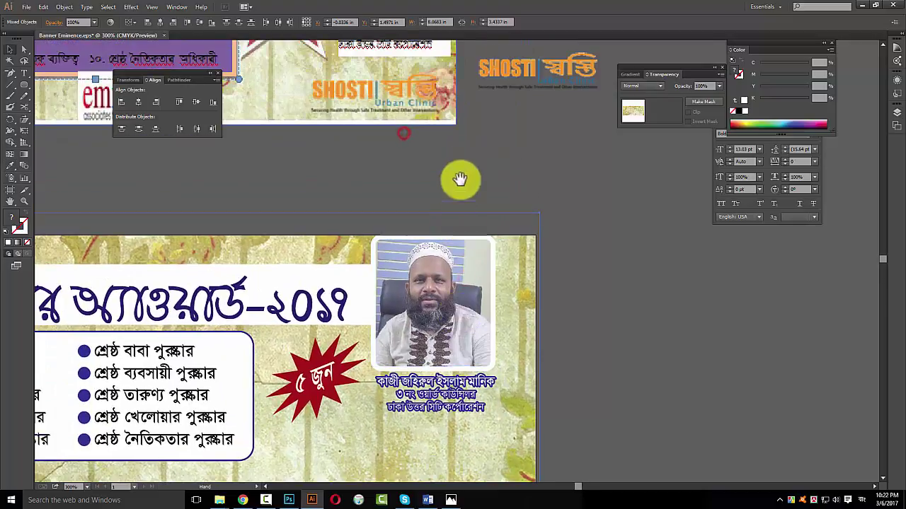
pyautogui.press('i')
pyautogui.click(493, 72)
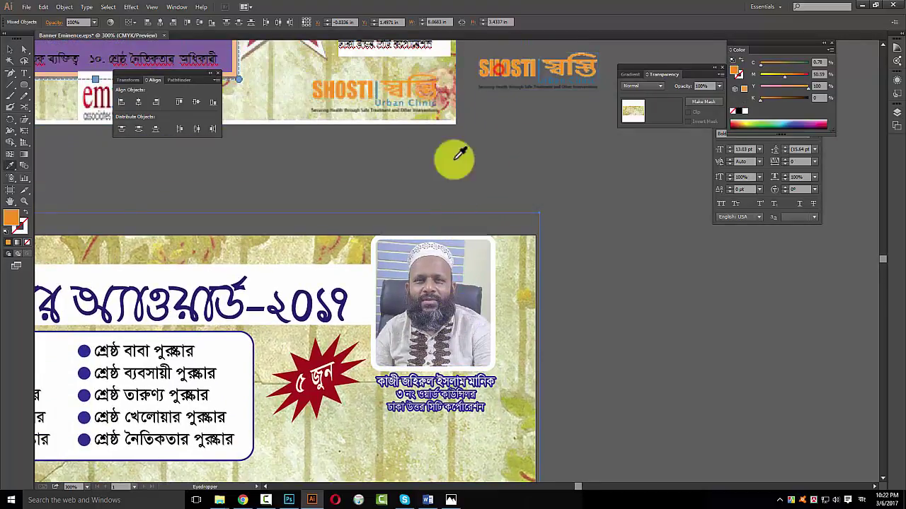
pyautogui.scroll(-5, 425, 198)
pyautogui.press('v')
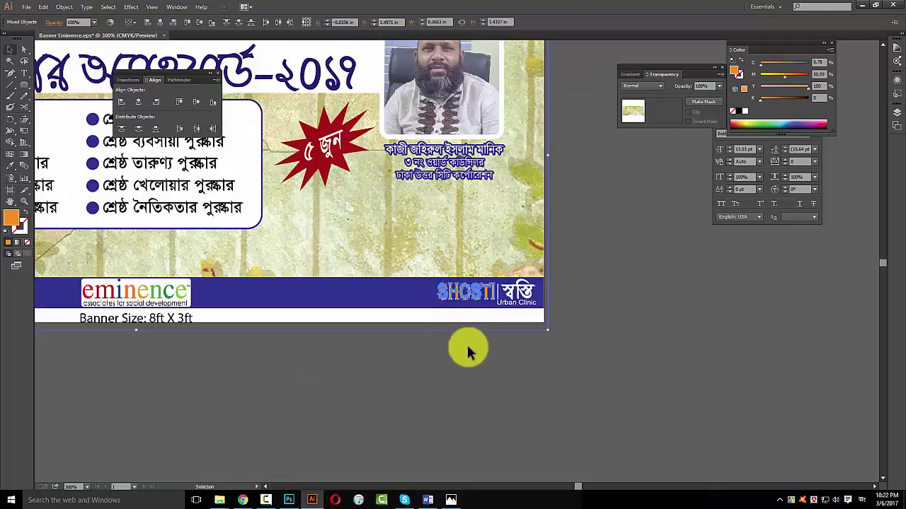
pyautogui.click(467, 352)
# Nudge the SHOSTI logo slightly left on the footer
pyautogui.moveTo(407, 234); pyautogui.dragTo(609, 368)
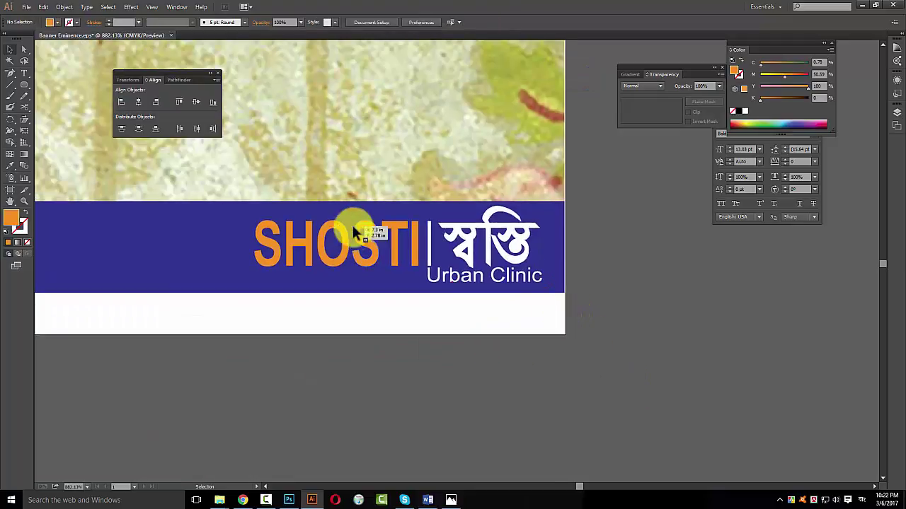
pyautogui.click(358, 239)
pyautogui.moveTo(349, 249); pyautogui.dragTo(323, 259)
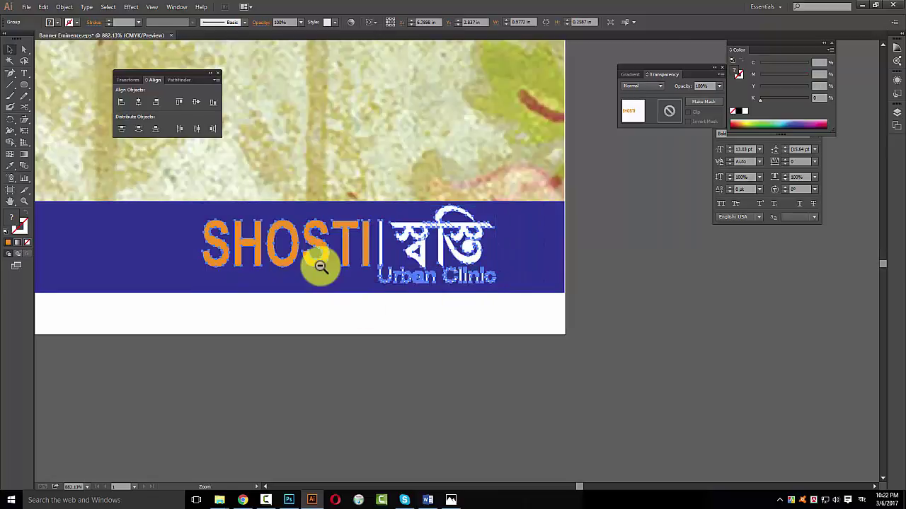
pyautogui.keyDown('ctrl'); pyautogui.keyDown('alt'); pyautogui.click(319, 266); pyautogui.keyUp('alt'); pyautogui.keyUp('ctrl')
pyautogui.keyDown('ctrl'); pyautogui.keyDown('alt'); pyautogui.click(321, 268); pyautogui.keyUp('alt'); pyautogui.keyUp('ctrl')
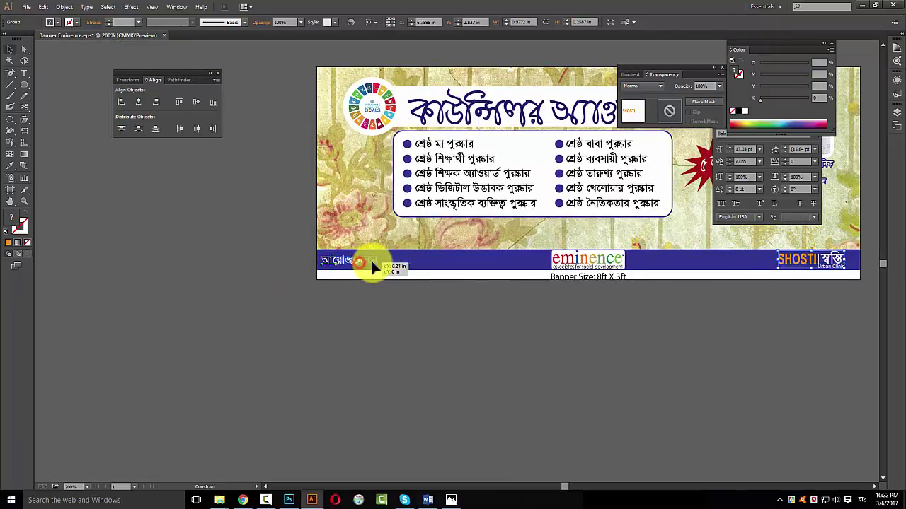
# Change the footer's left label to 'আয়োজনেঃ' and save the banner file
pyautogui.doubleClick(373, 263)
pyautogui.write('আয়োজনেঃ')
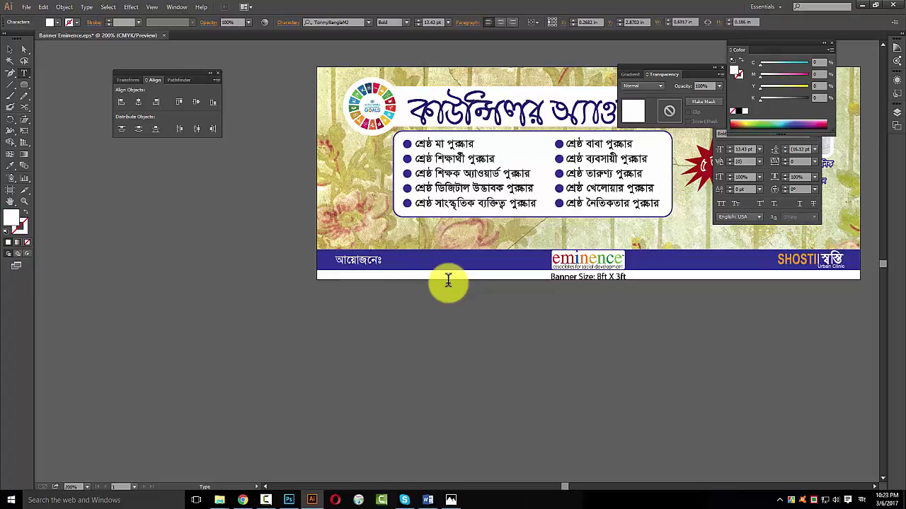
pyautogui.press('Escape')
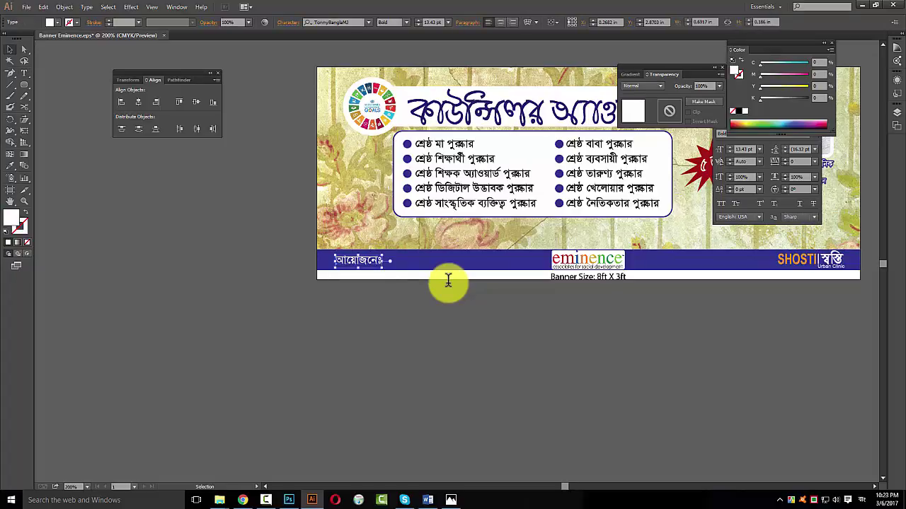
pyautogui.click(564, 301)
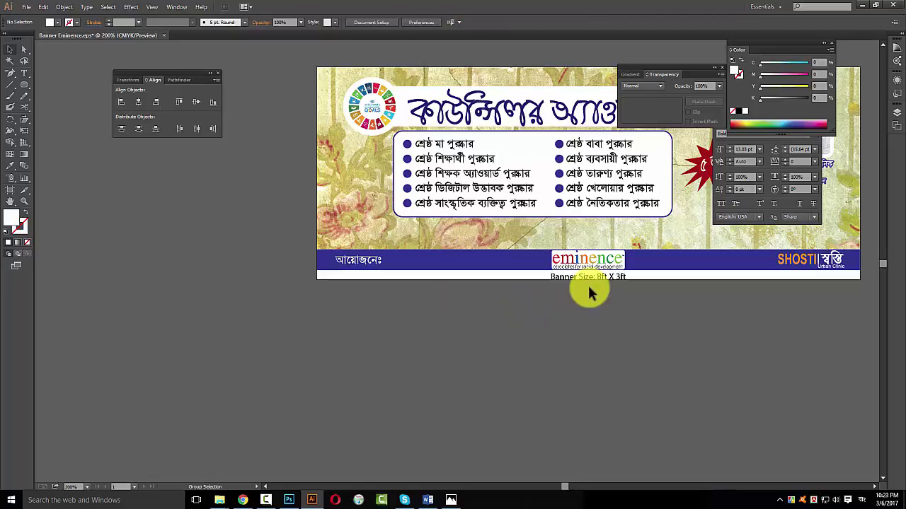
pyautogui.hotkey('ctrl', 's')
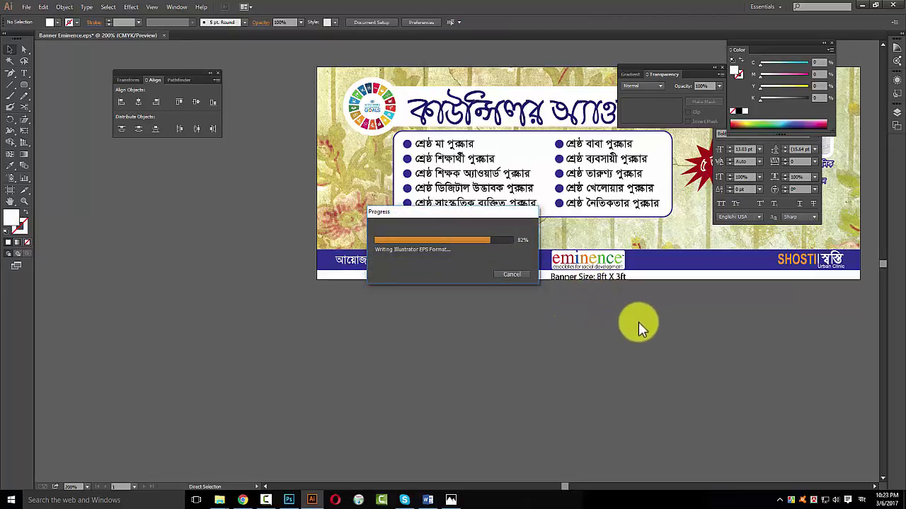
# Select and copy all lower-banner artwork, then start a new document
pyautogui.scroll(-1, 587, 307)
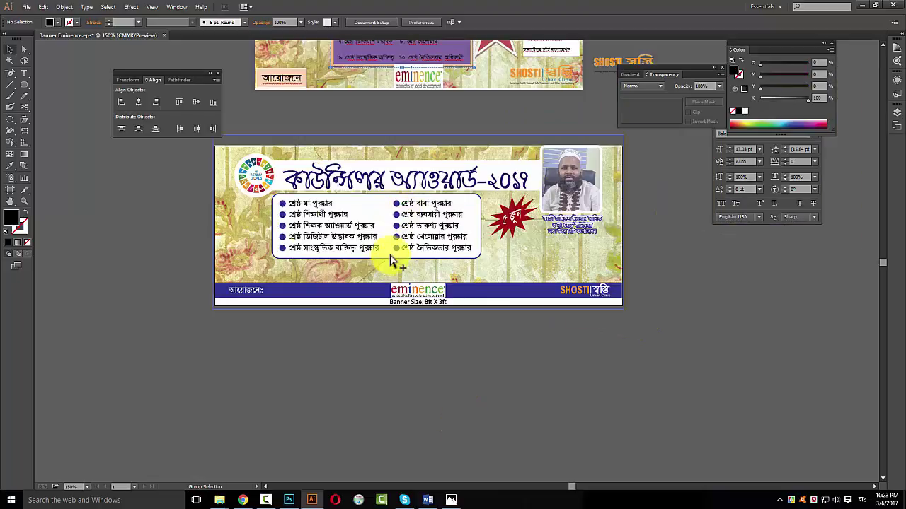
pyautogui.moveTo(210, 140); pyautogui.dragTo(655, 361)
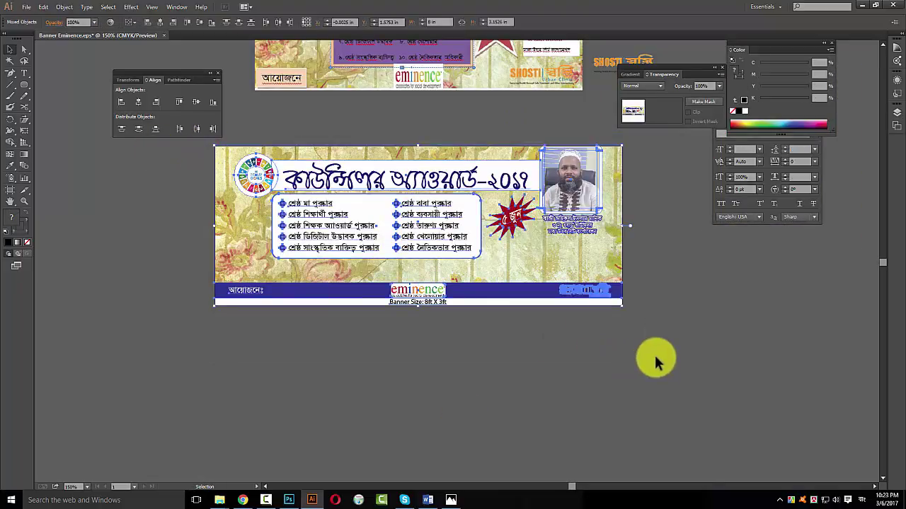
pyautogui.press('a')
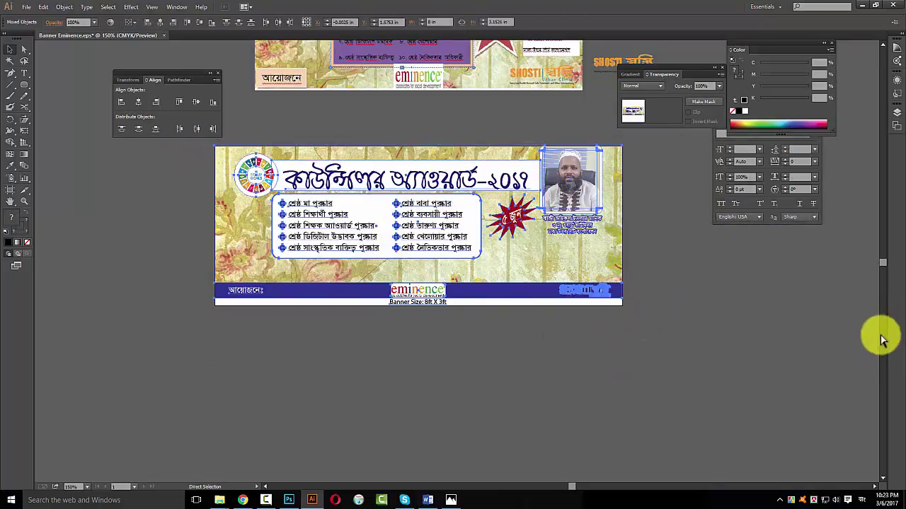
pyautogui.hotkey('ctrl', 'n')
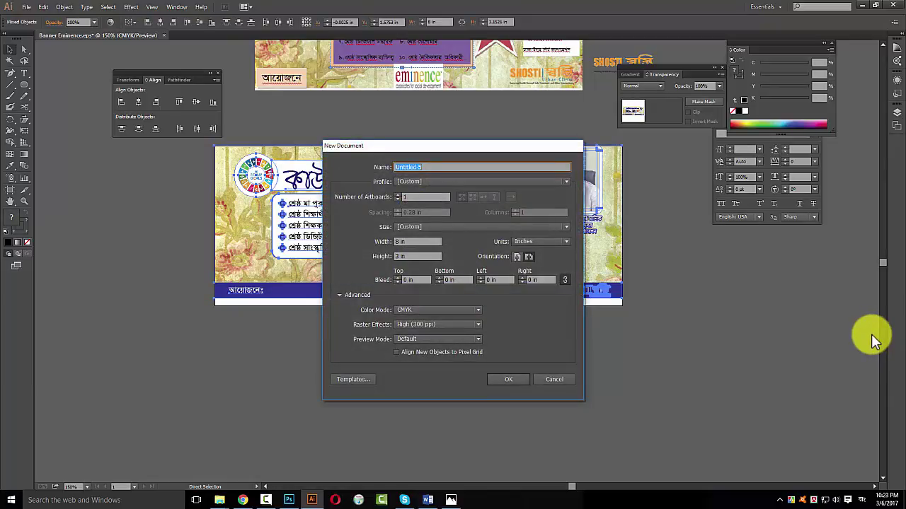
# Create the 8 in × 3 in document, paste the banner and scale it up proportionally
pyautogui.press('Return')
pyautogui.hotkey('ctrl', 'v')
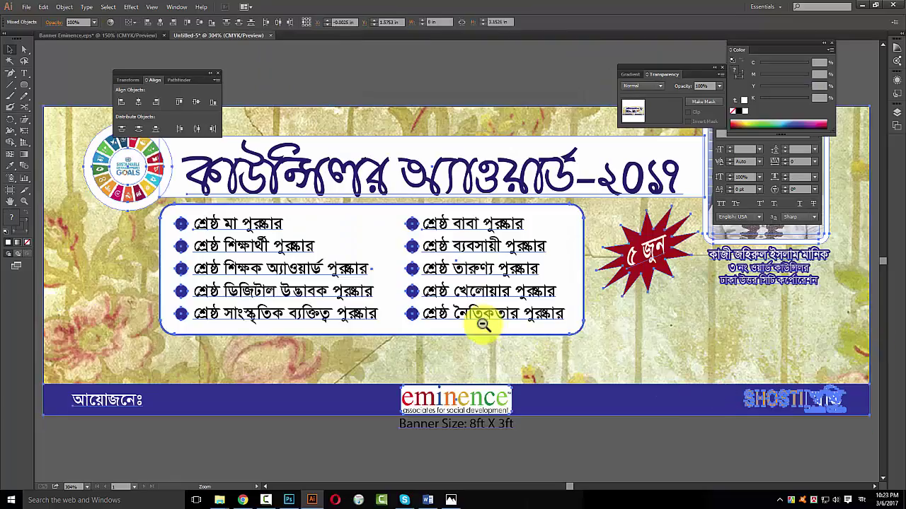
pyautogui.keyDown('alt'); pyautogui.click(484, 324); pyautogui.keyUp('alt')
pyautogui.keyDown('alt'); pyautogui.click(483, 324); pyautogui.keyUp('alt')
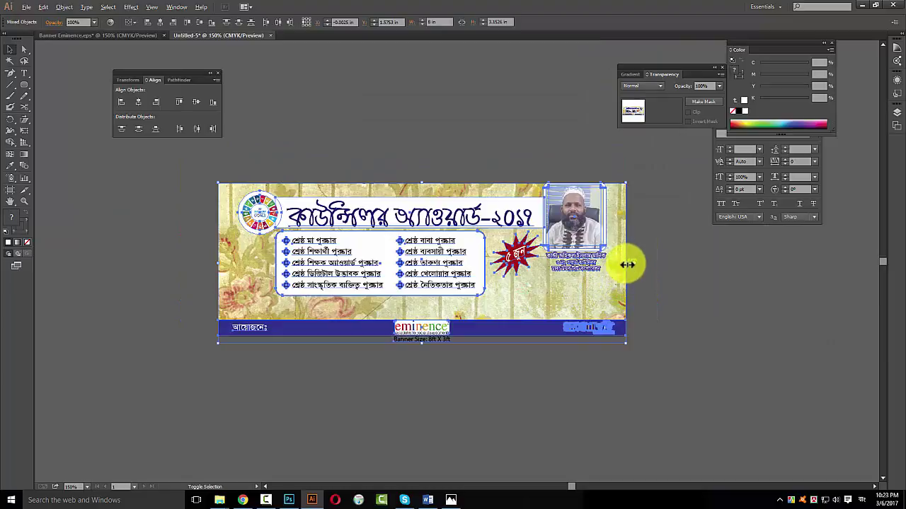
pyautogui.moveTo(627, 264); pyautogui.dragTo(828, 259)
pyautogui.hotkey('ctrl', '-')
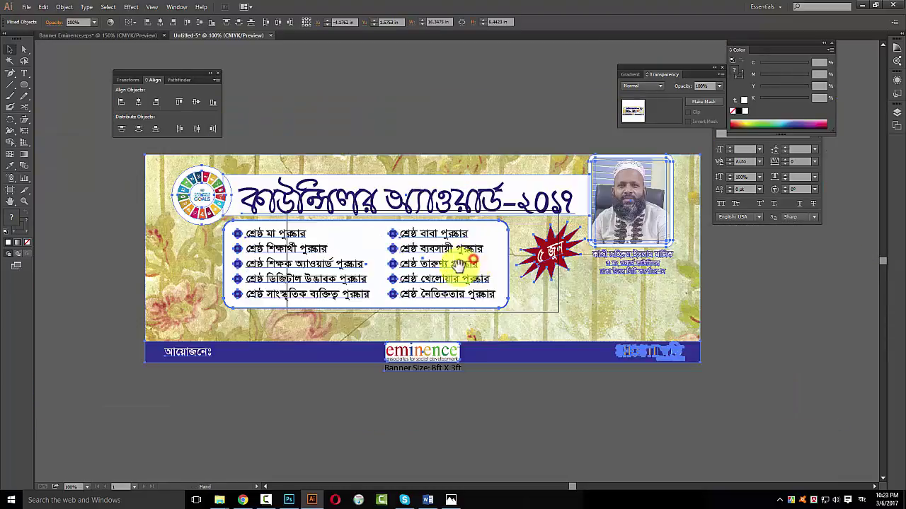
pyautogui.moveTo(460, 266); pyautogui.dragTo(471, 294)
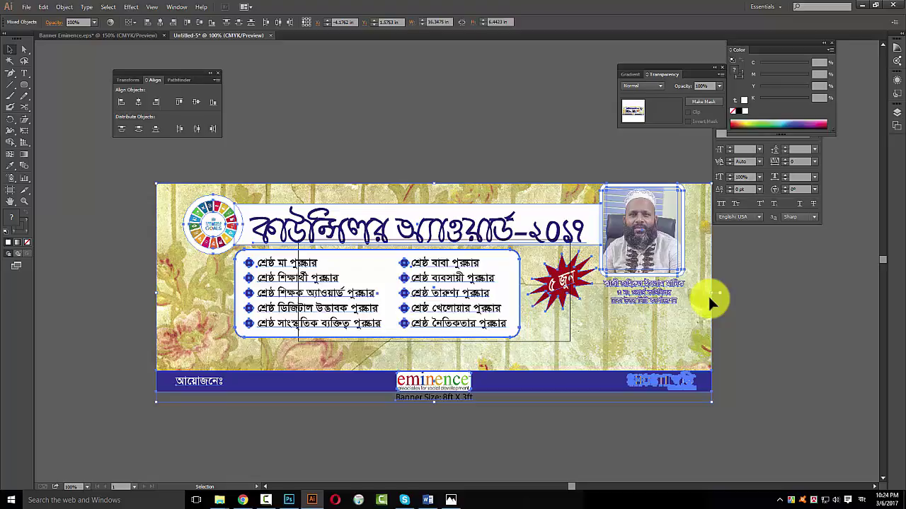
# Resize the artboard so it covers the banner's top-left, bottom and right edges
pyautogui.hotkey('shift', 'o')
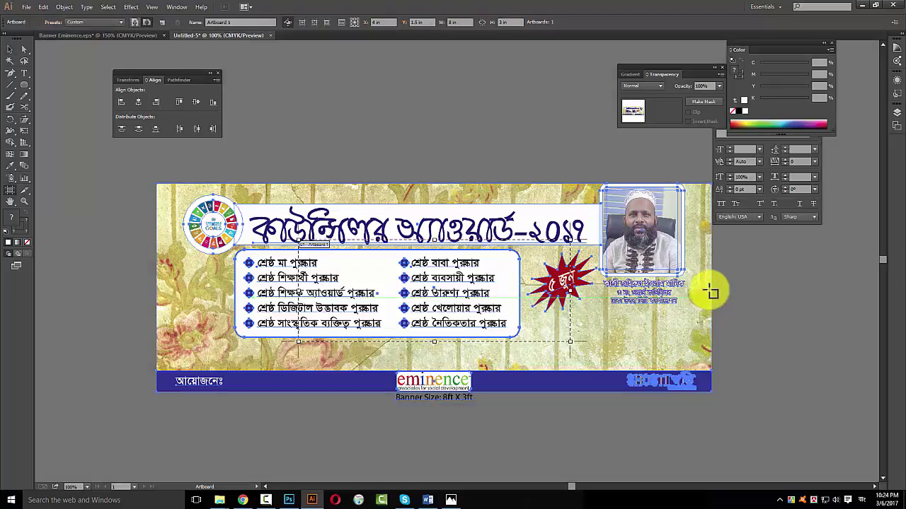
pyautogui.moveTo(290, 240); pyautogui.dragTo(157, 184)
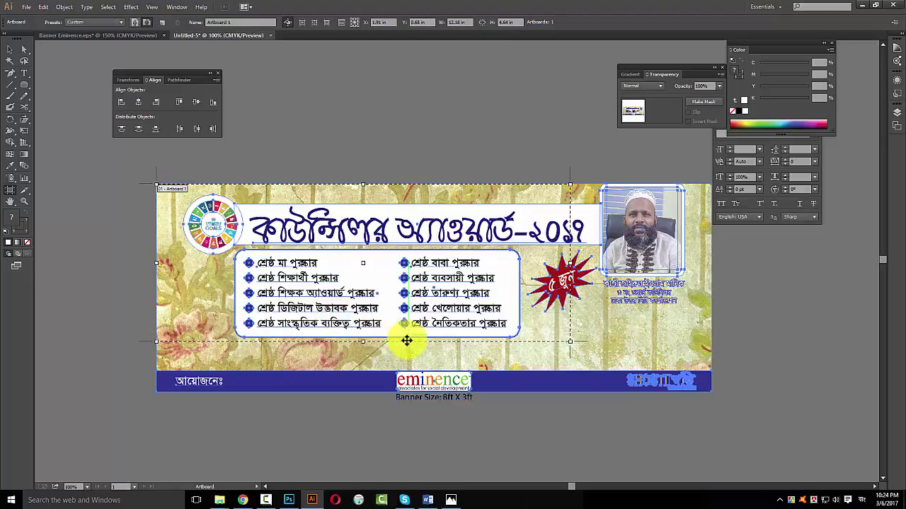
pyautogui.moveTo(363, 343); pyautogui.dragTo(383, 401)
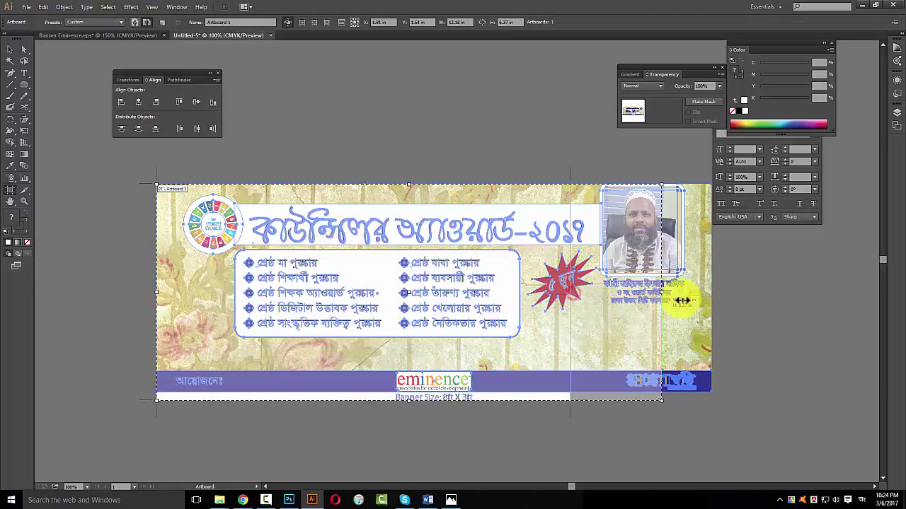
pyautogui.moveTo(575, 294); pyautogui.dragTo(711, 307)
pyautogui.press('Escape')
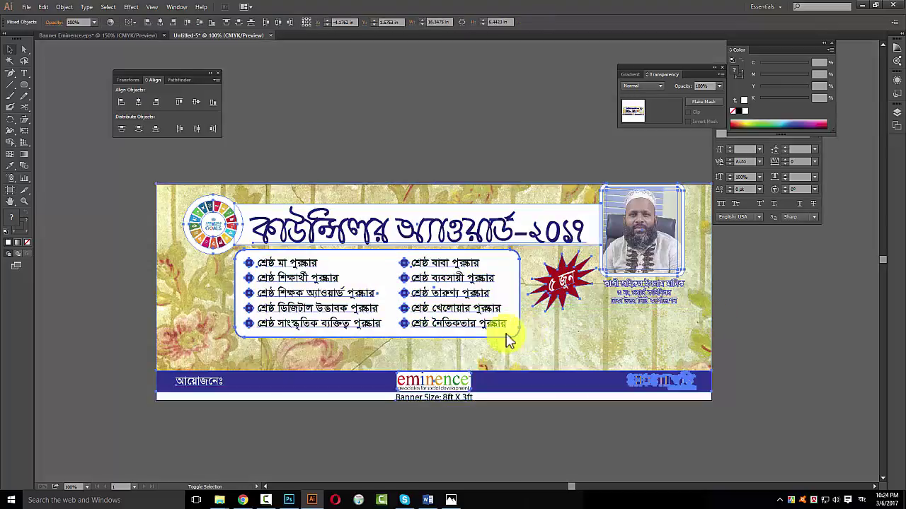
pyautogui.hotkey('ctrl', 'alt', 'shift', 's')
# Save the web-optimized banner as JPG named 'Banner' in Work (F:) > Eminence
pyautogui.click(760, 458)
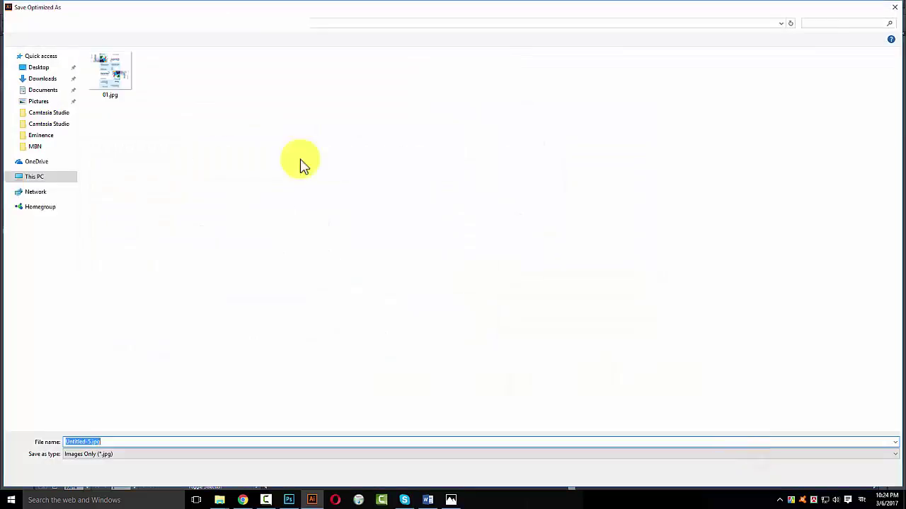
pyautogui.click(42, 67)
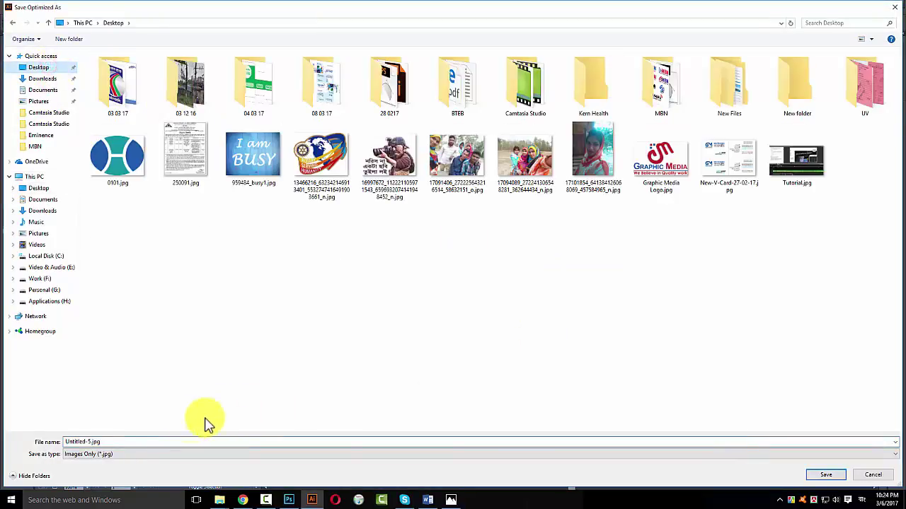
pyautogui.click(128, 454)
pyautogui.click(124, 465)
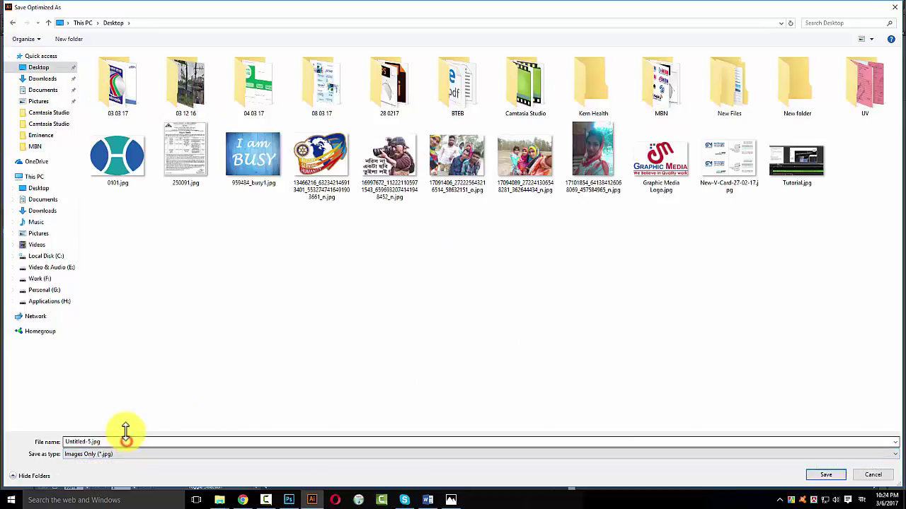
pyautogui.click(41, 279)
pyautogui.doubleClick(444, 70)
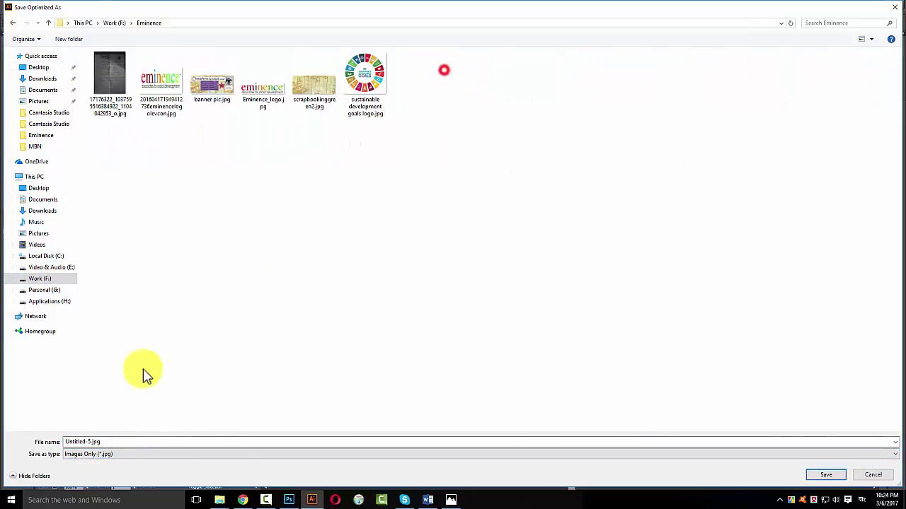
pyautogui.tripleClick(123, 441)
pyautogui.write('Banner')
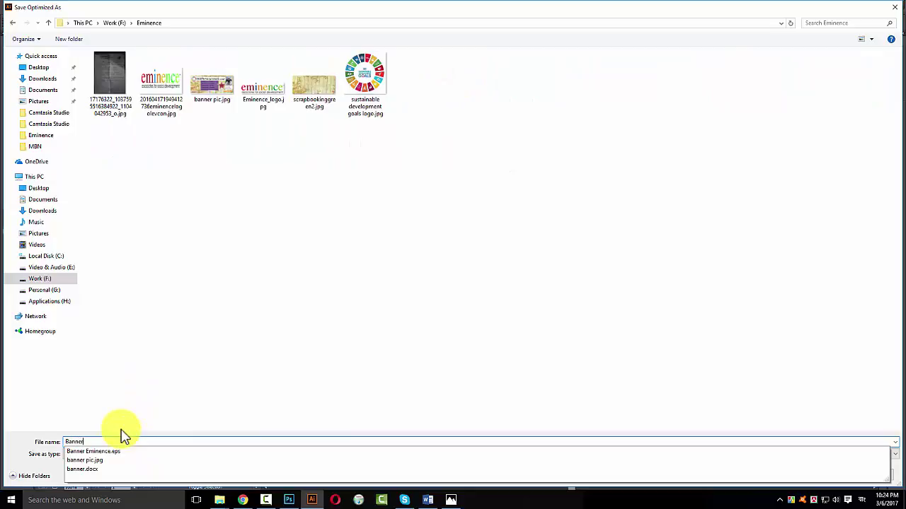
pyautogui.click(769, 345)
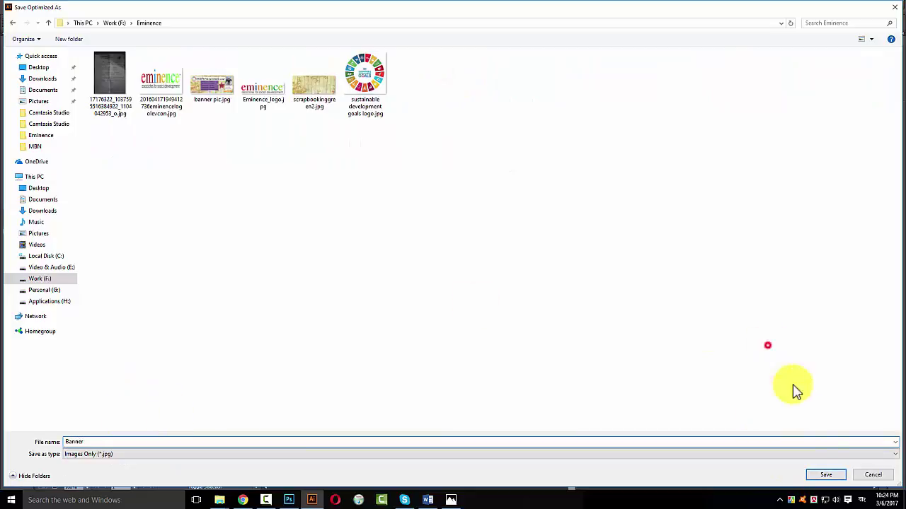
pyautogui.click(825, 476)
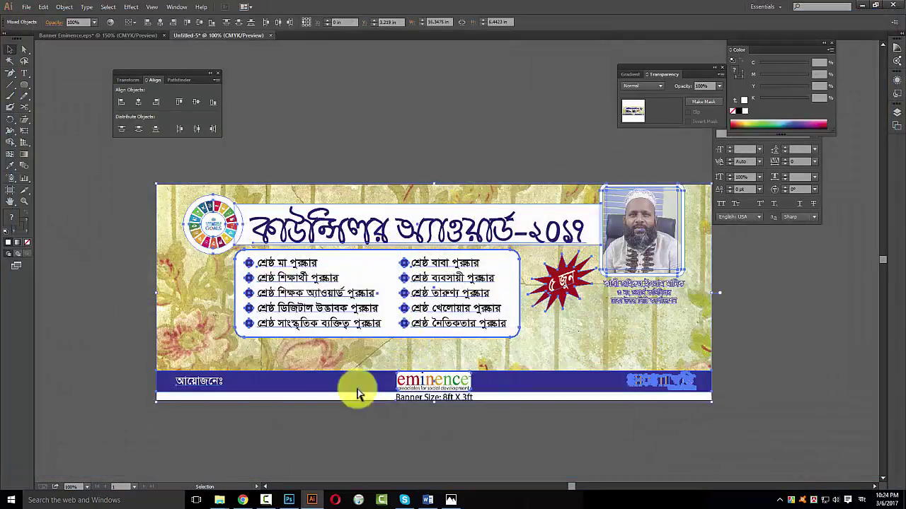
pyautogui.hotkey('ctrl', 'w')
# In Chrome, load gmail in the Google Images tab and close the Unicode To Bijoy tab
pyautogui.click(504, 264)
pyautogui.click(243, 500)
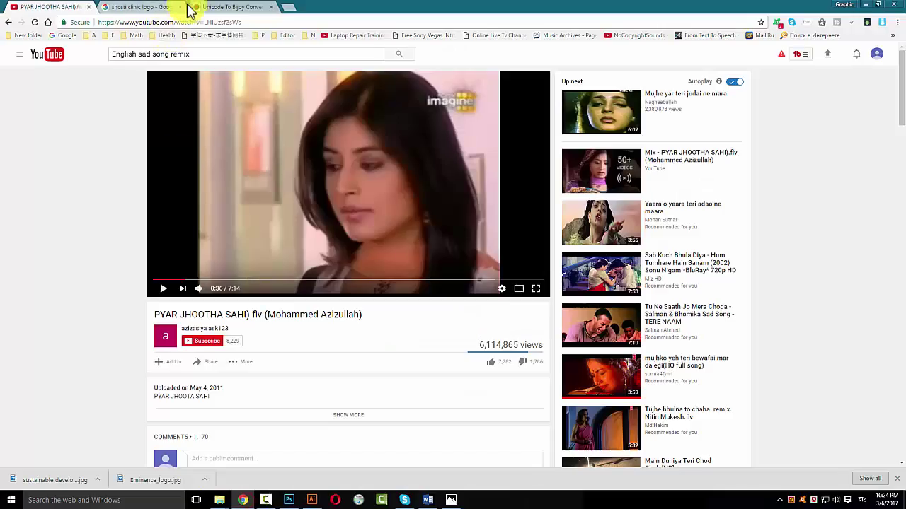
pyautogui.click(163, 7)
pyautogui.click(151, 22)
pyautogui.write('gmail')
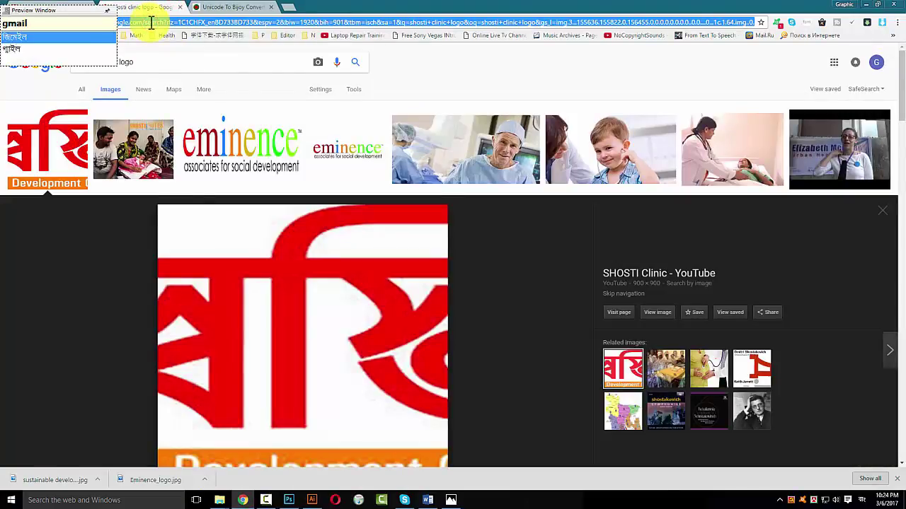
pyautogui.press('BackSpace')
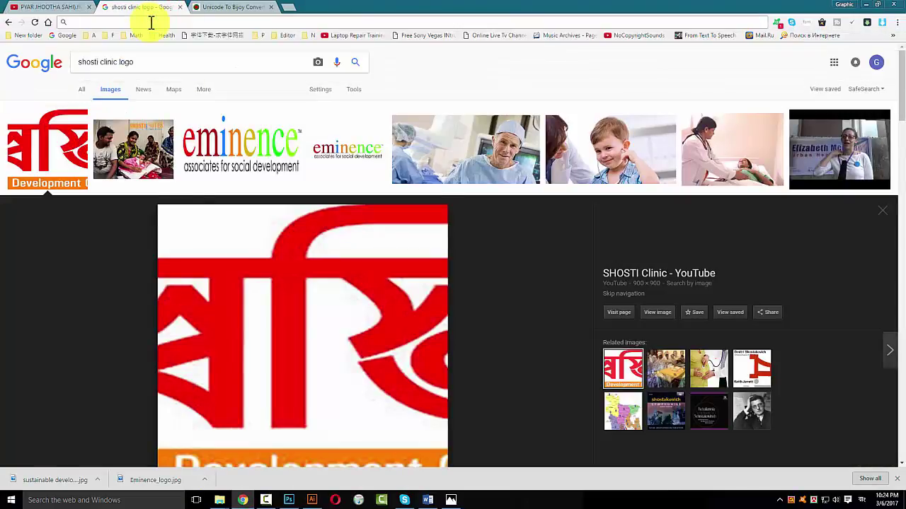
pyautogui.write('gmail')
pyautogui.press('Return')
pyautogui.click(244, 7)
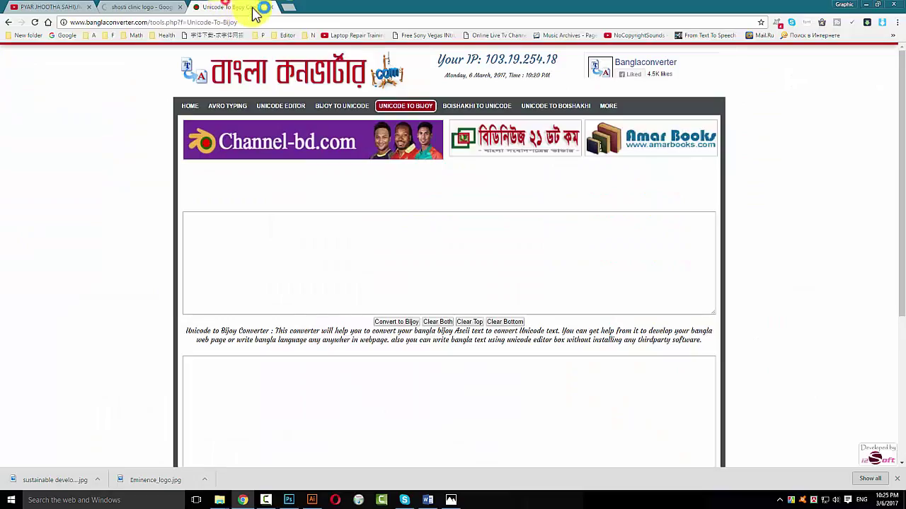
pyautogui.click(271, 7)
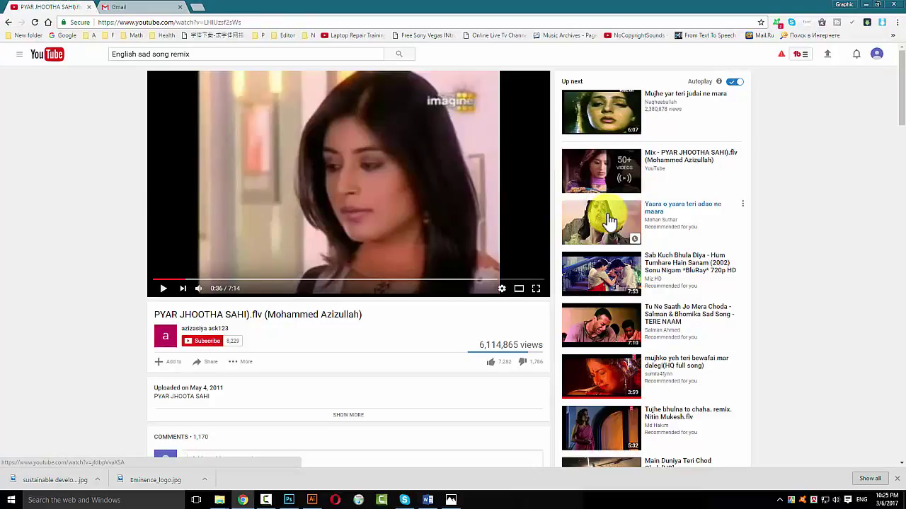
# Reply to the Banner Document email and point the attachment picker at Work (F:)
pyautogui.click(145, 7)
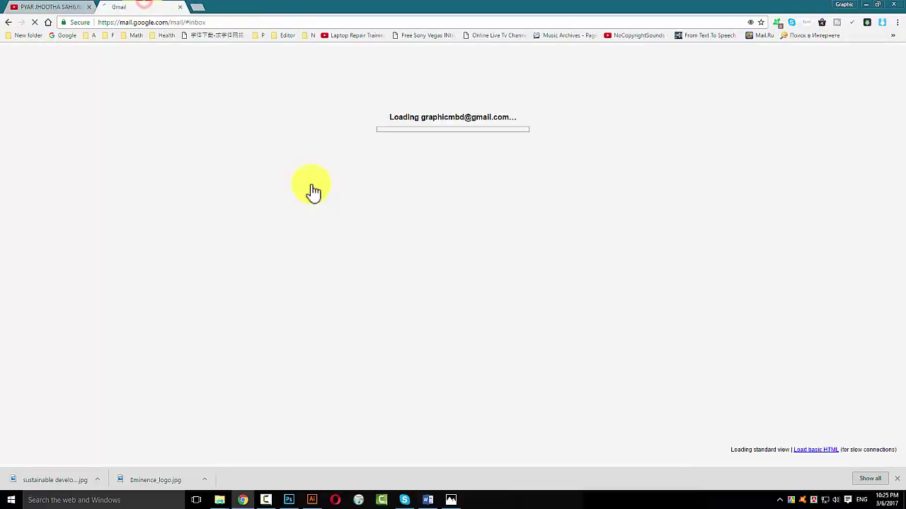
pyautogui.click(163, 132)
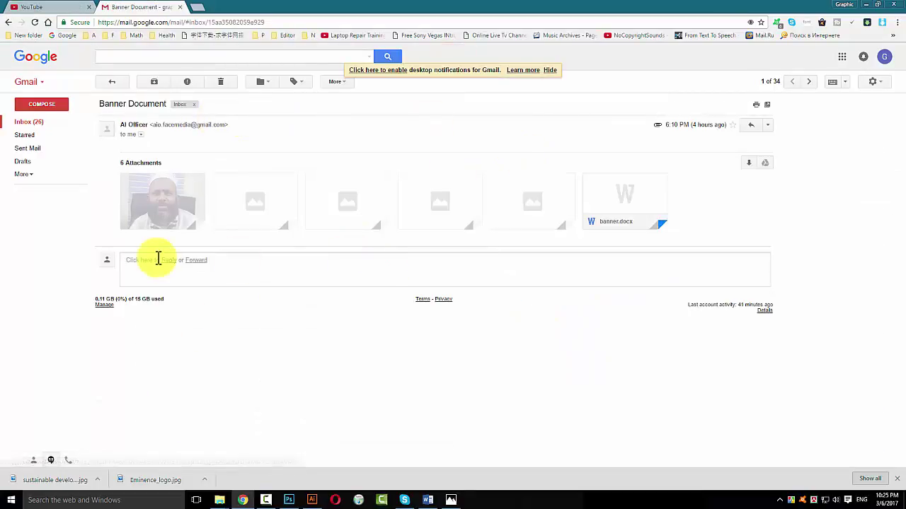
pyautogui.click(168, 260)
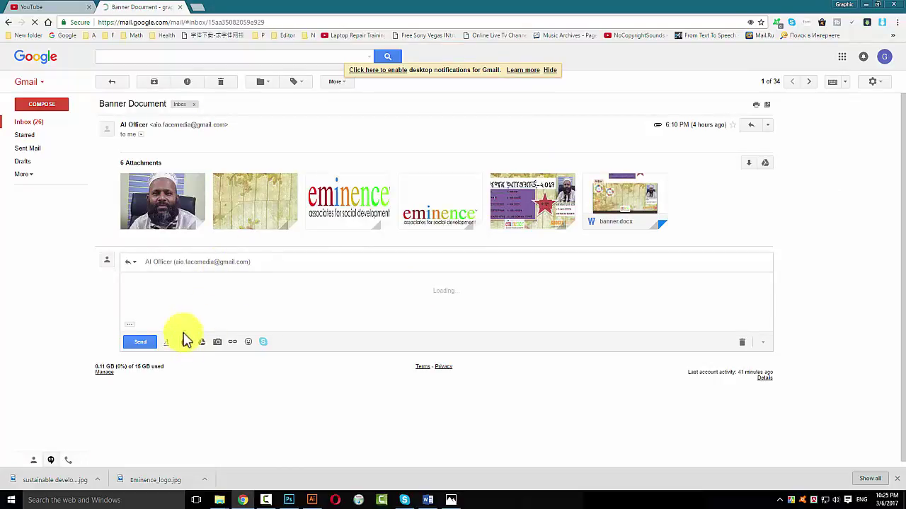
pyautogui.click(184, 342)
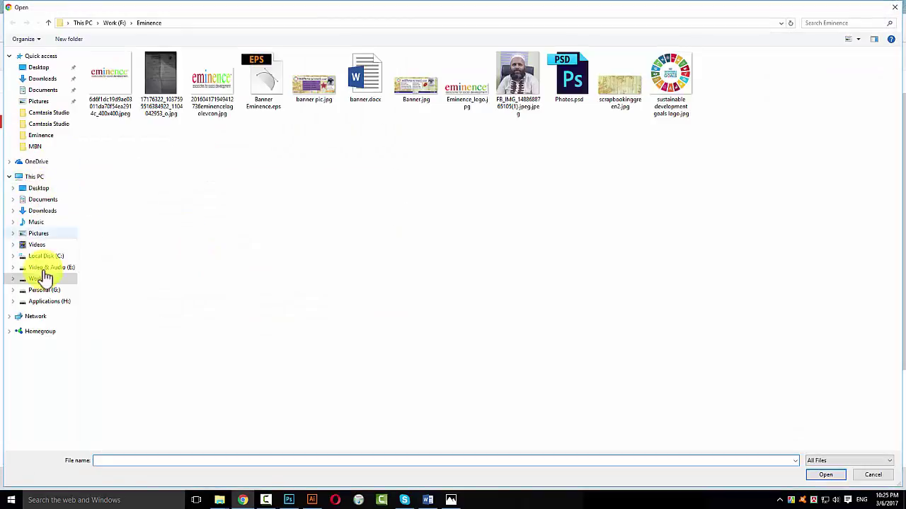
pyautogui.click(40, 278)
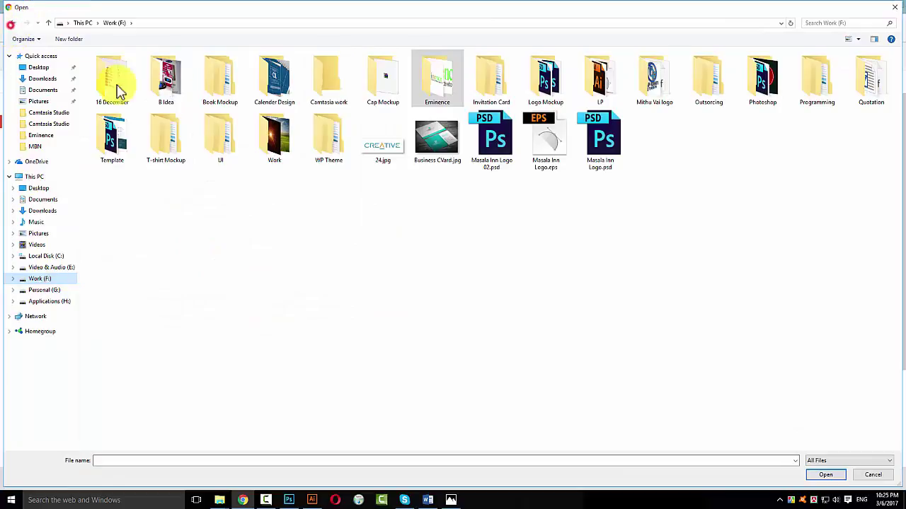